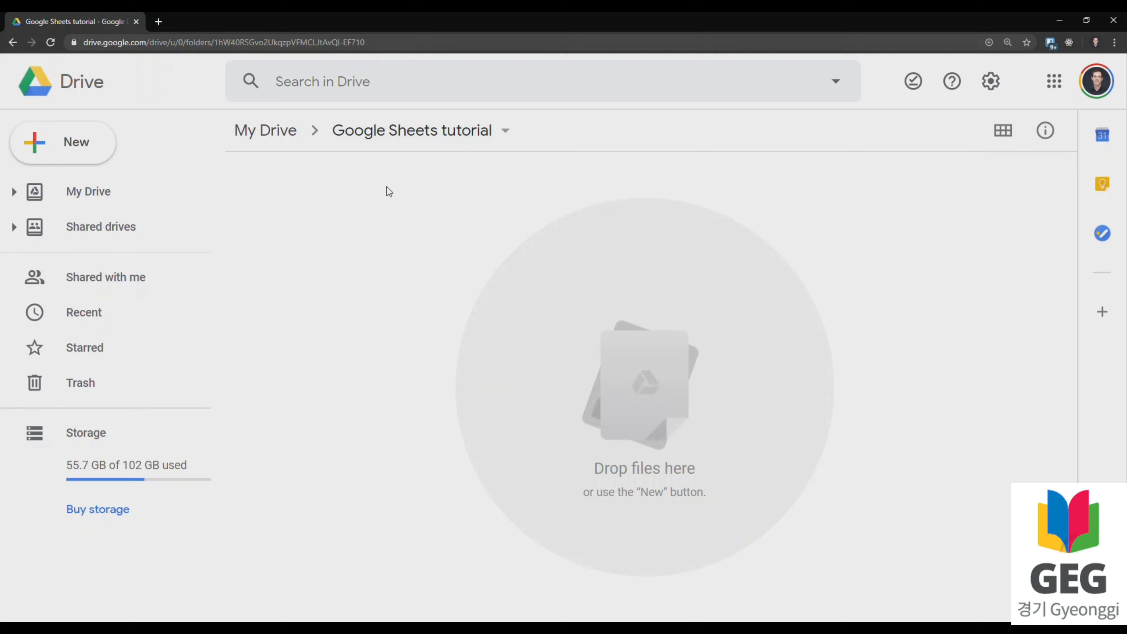
Step: Examine the options for creating new files and look through the Google apps list for Drive and Sheets
left_click(113, 144)
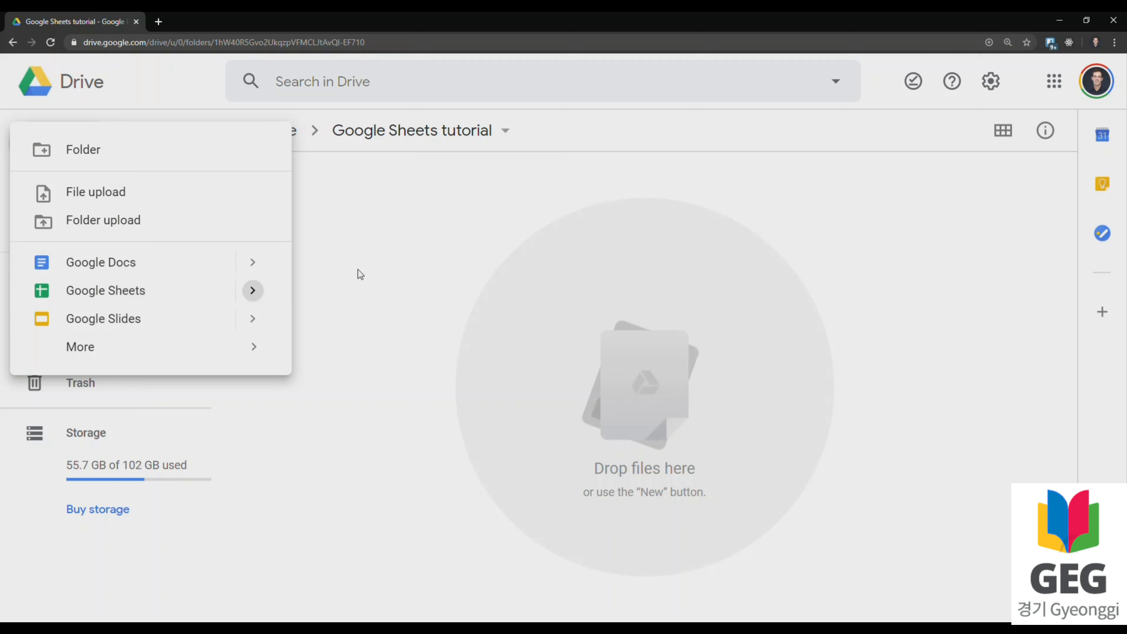
left_click(422, 248)
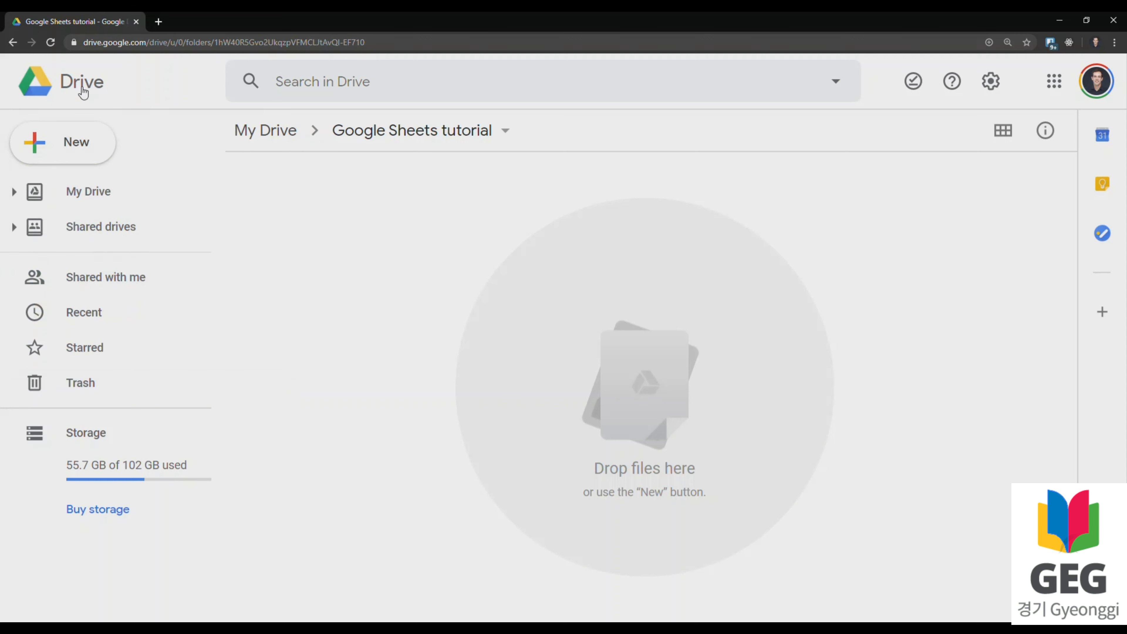
left_click(1054, 81)
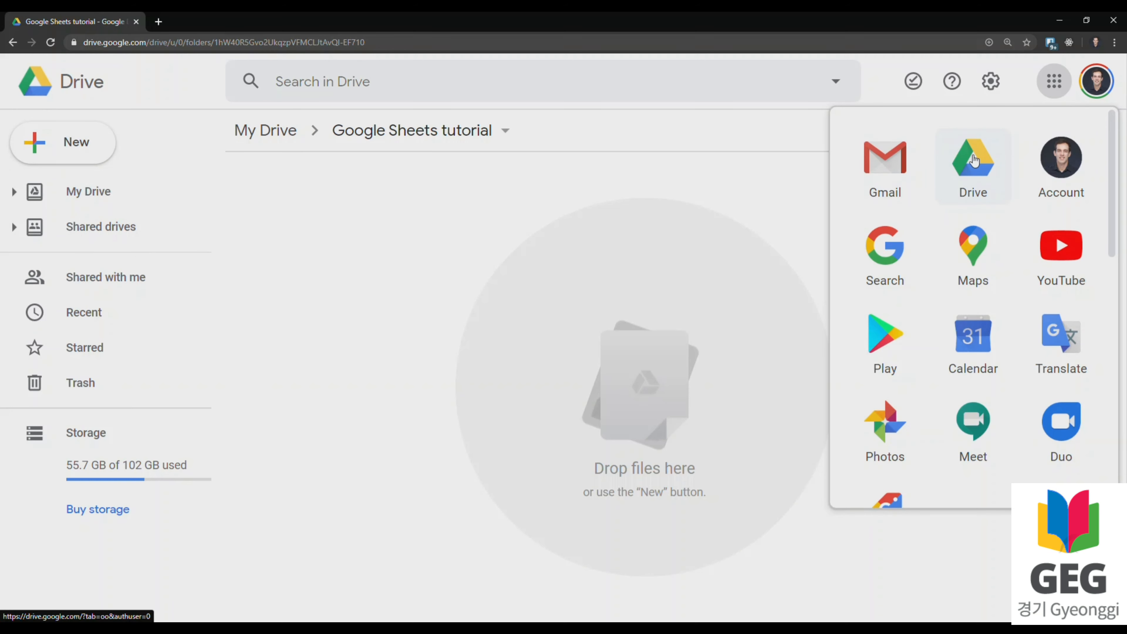
scroll(974, 200, "down", 5)
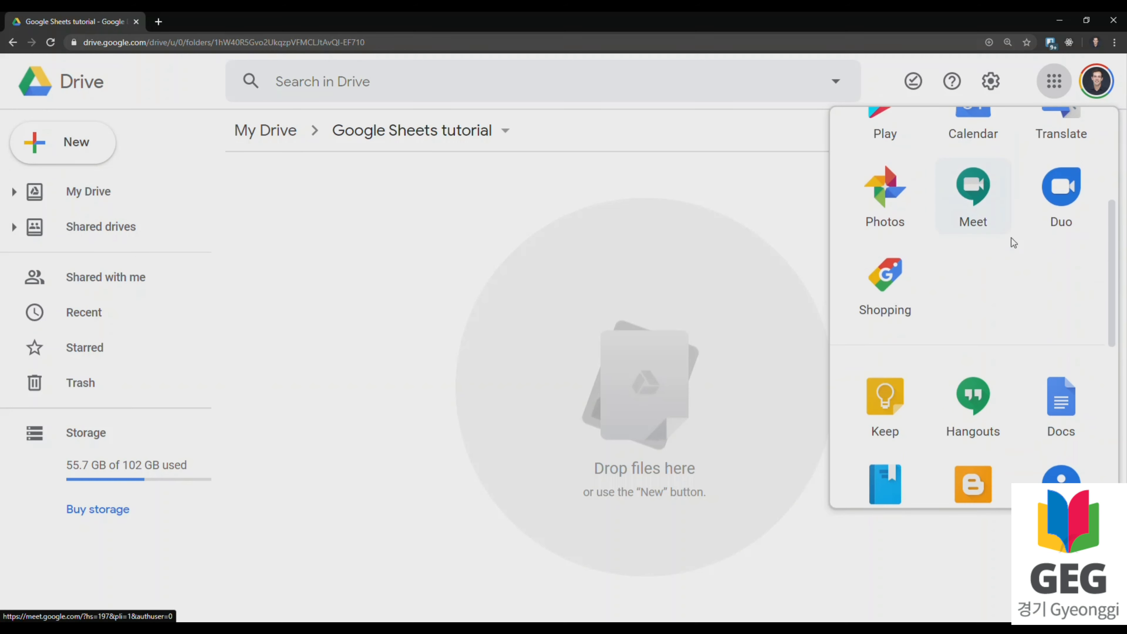
scroll(1011, 241, "down", 7)
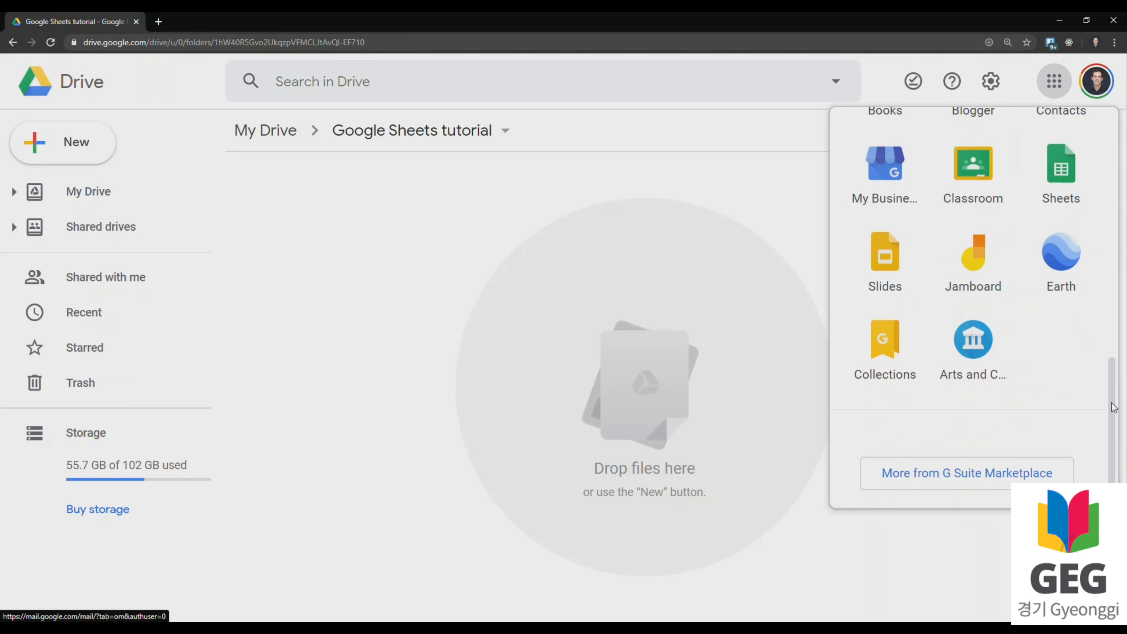
scroll(1114, 408, "up", 7)
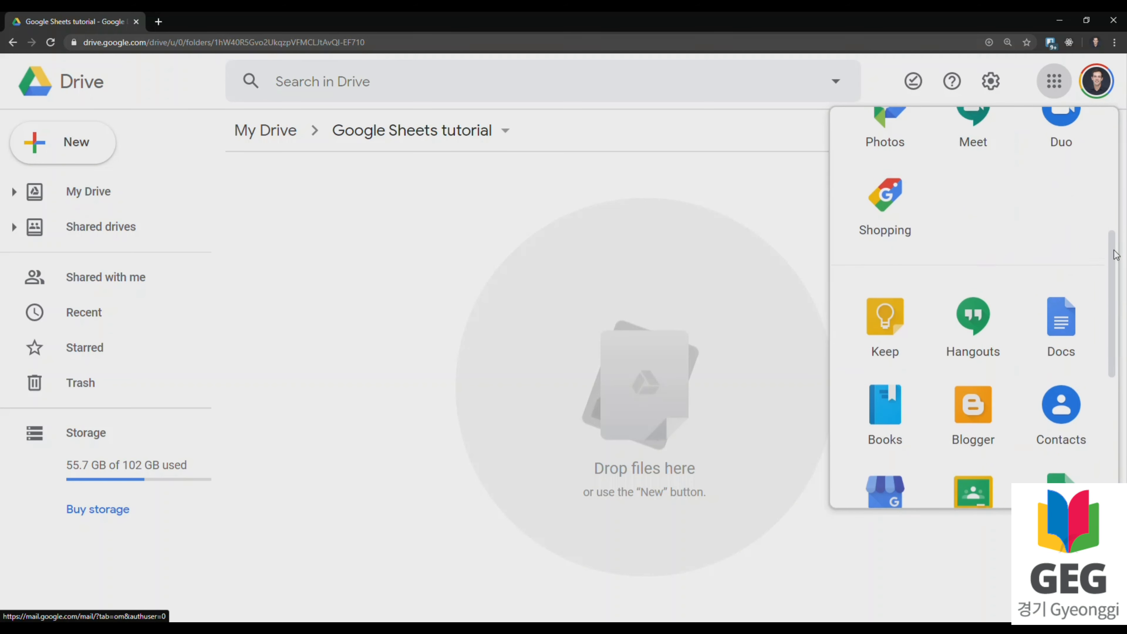
left_click_drag(1113, 251, 1110, 306)
left_click_drag(1111, 353, 1121, 191)
left_click(632, 195)
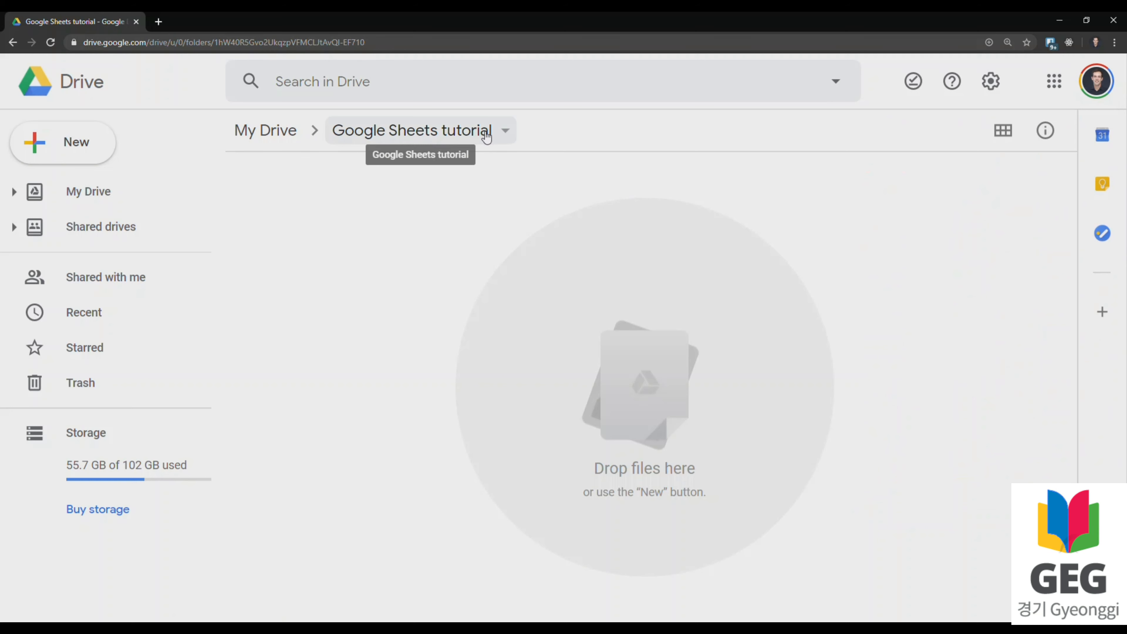
Step: Create a blank Google Sheets spreadsheet in the Google Sheets tutorial folder
left_click(69, 141)
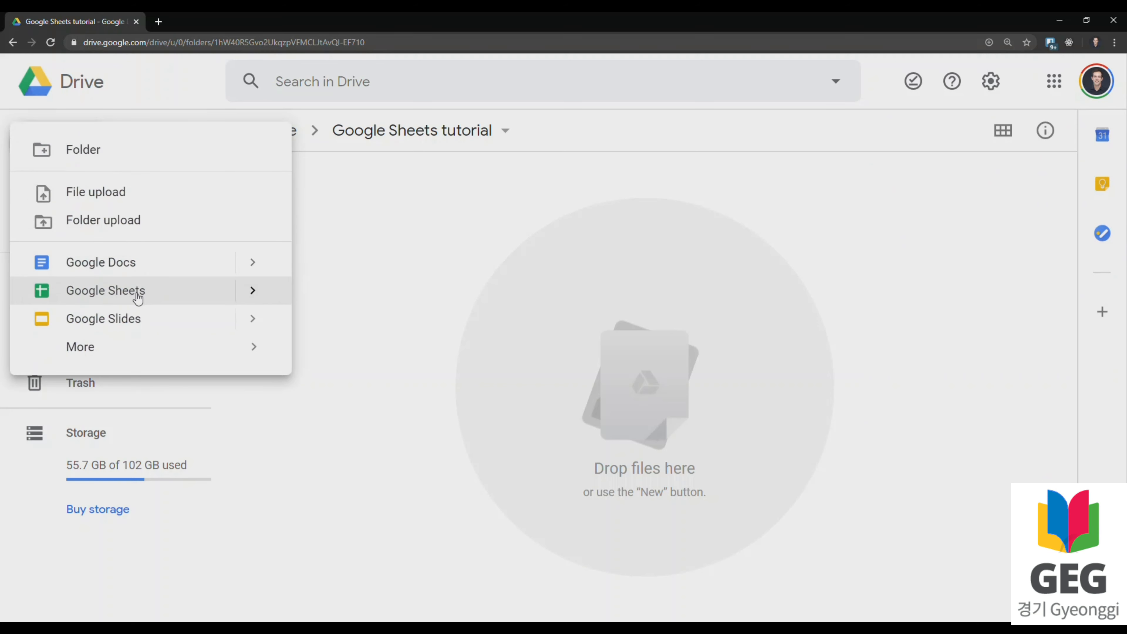
mouse_move(153, 298)
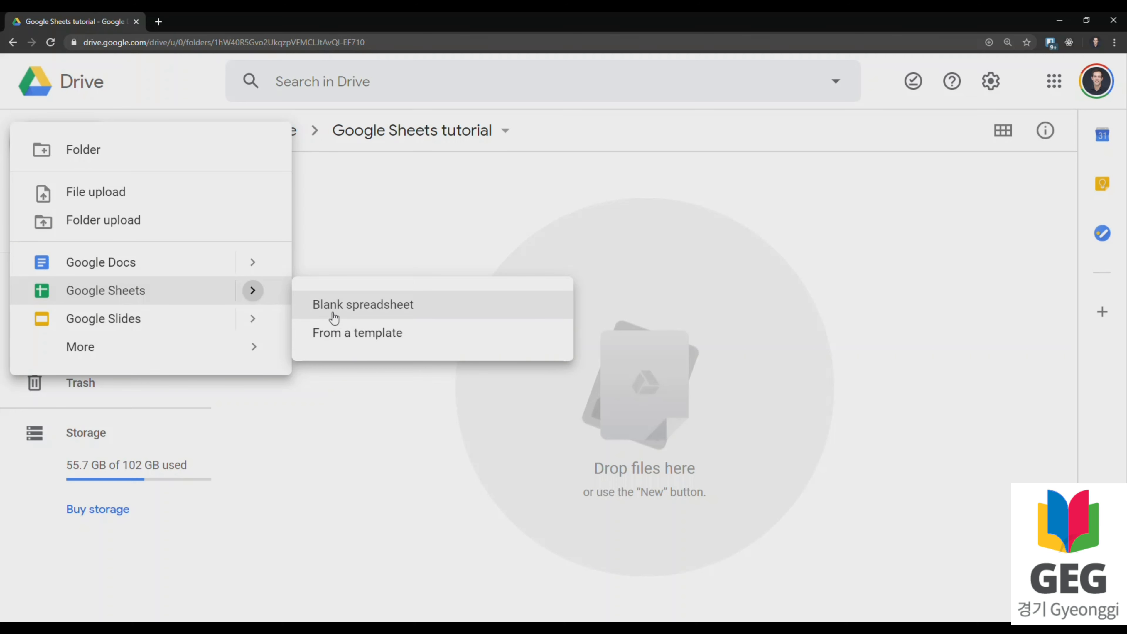
left_click(346, 312)
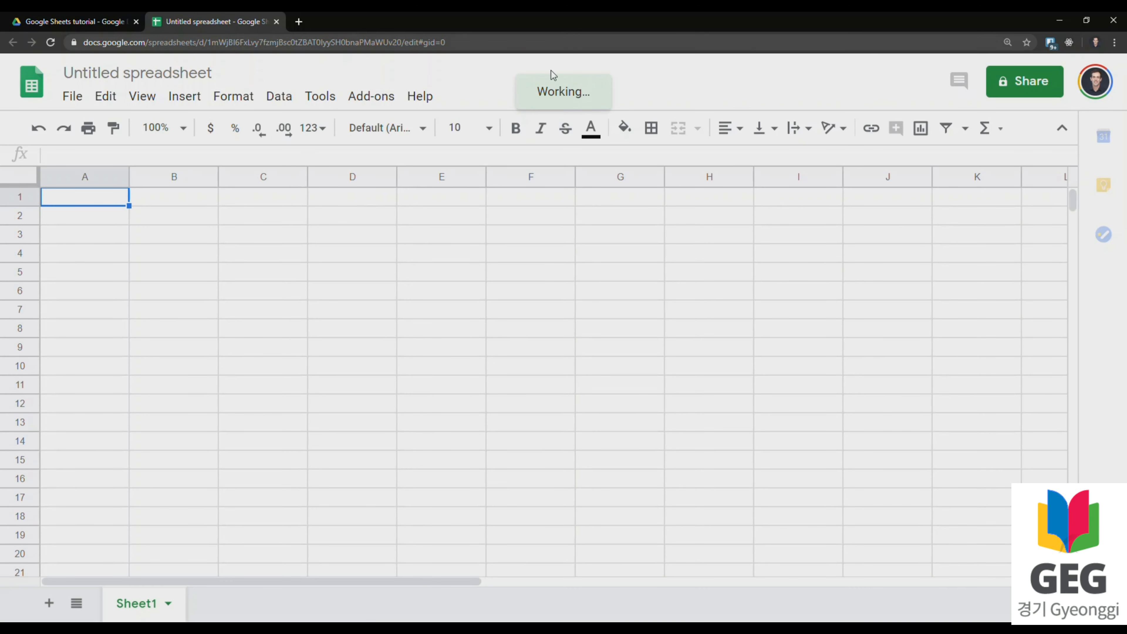
left_click_drag(550, 90, 583, 93)
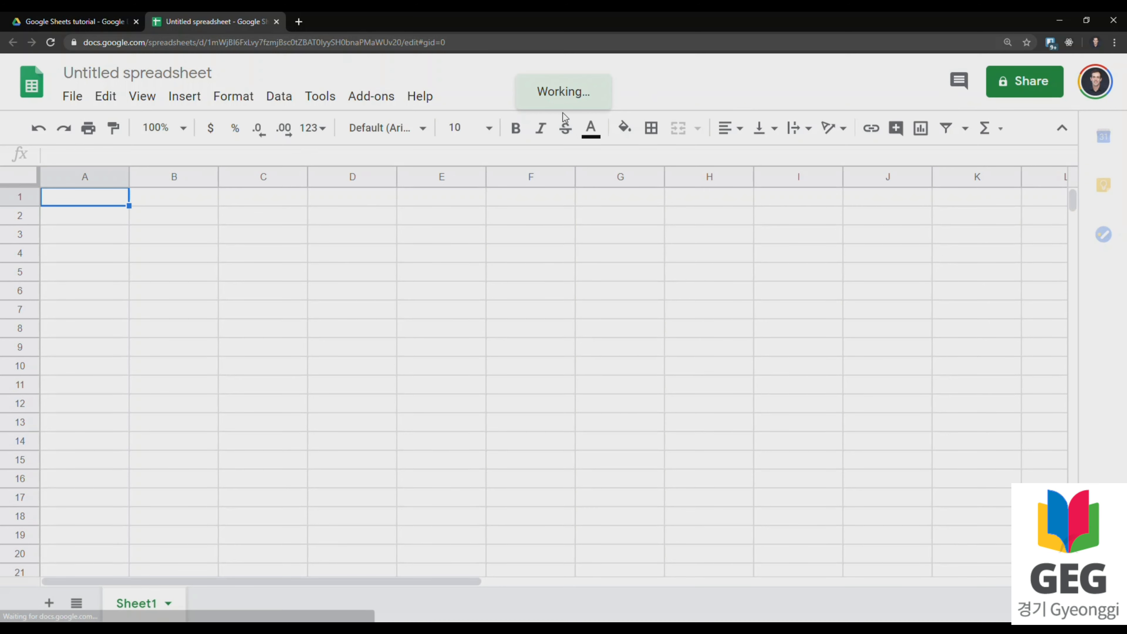
Step: Select single cells such as D4 and E4, and the cell range C3:F18
left_click(340, 259)
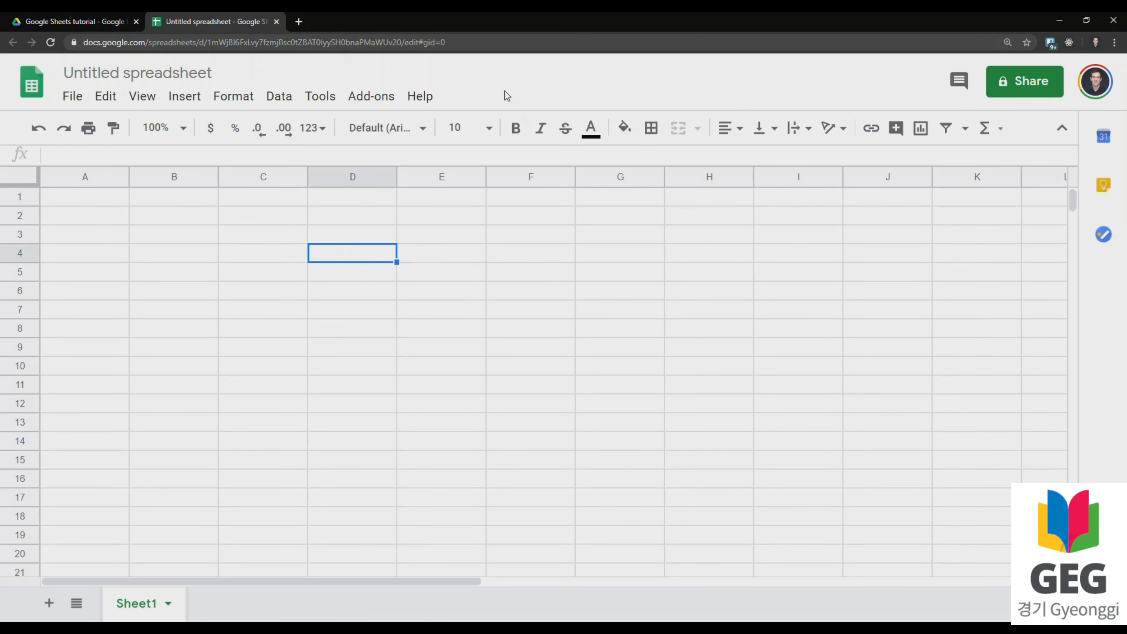
left_click(424, 260)
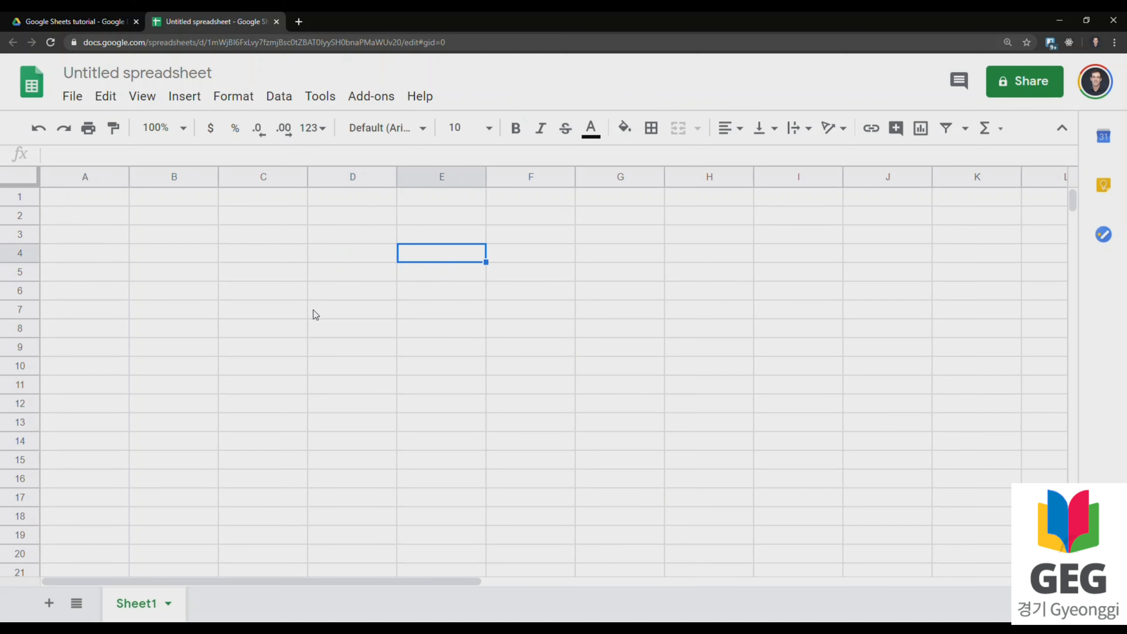
left_click(314, 314)
mouse_move(239, 238)
left_mouse_down()
mouse_move(657, 453)
mouse_move(629, 506)
mouse_move(560, 527)
left_mouse_up()
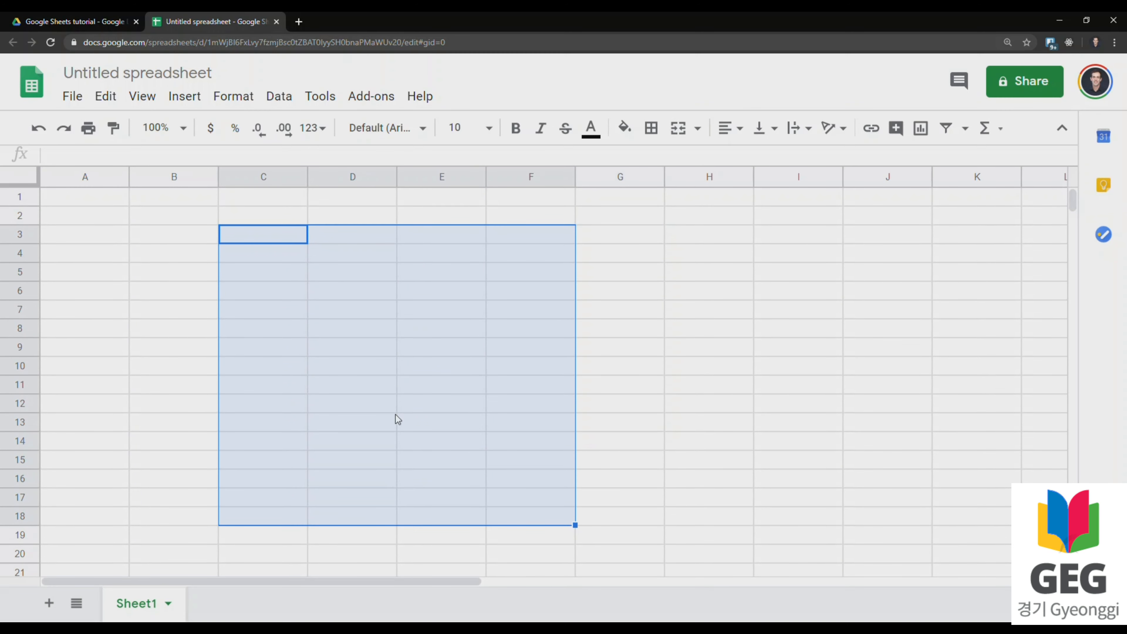
left_click(395, 411)
left_click(337, 242)
left_click(302, 242)
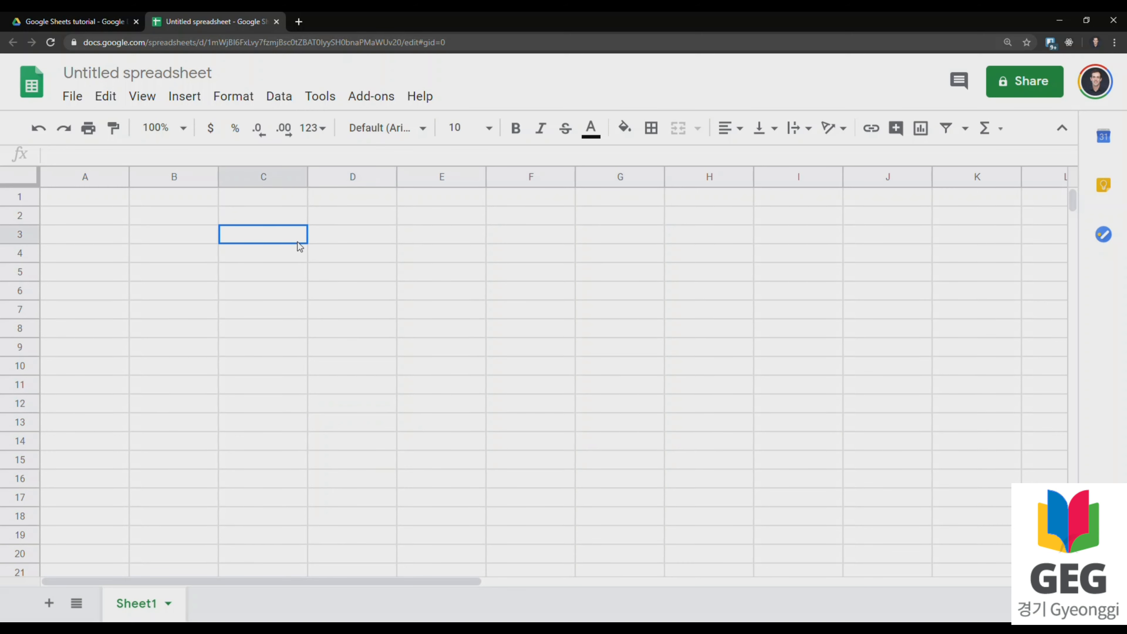
Step: Select whole columns C, G and B in turn, as well as the whole of row 13
left_click(262, 177)
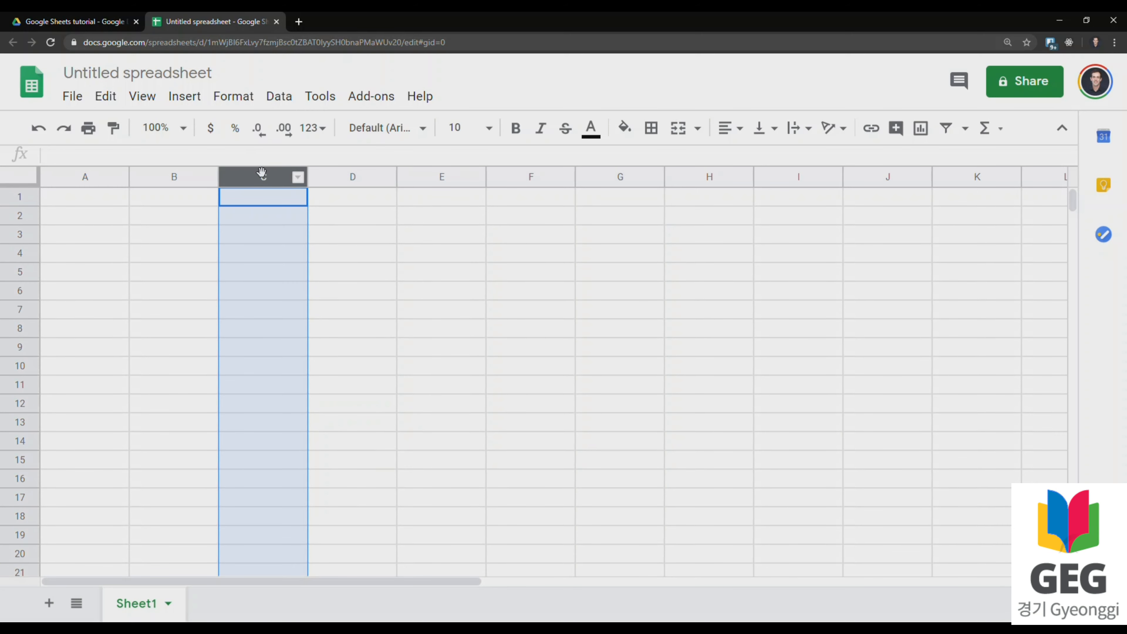
left_click_drag(262, 177, 621, 180)
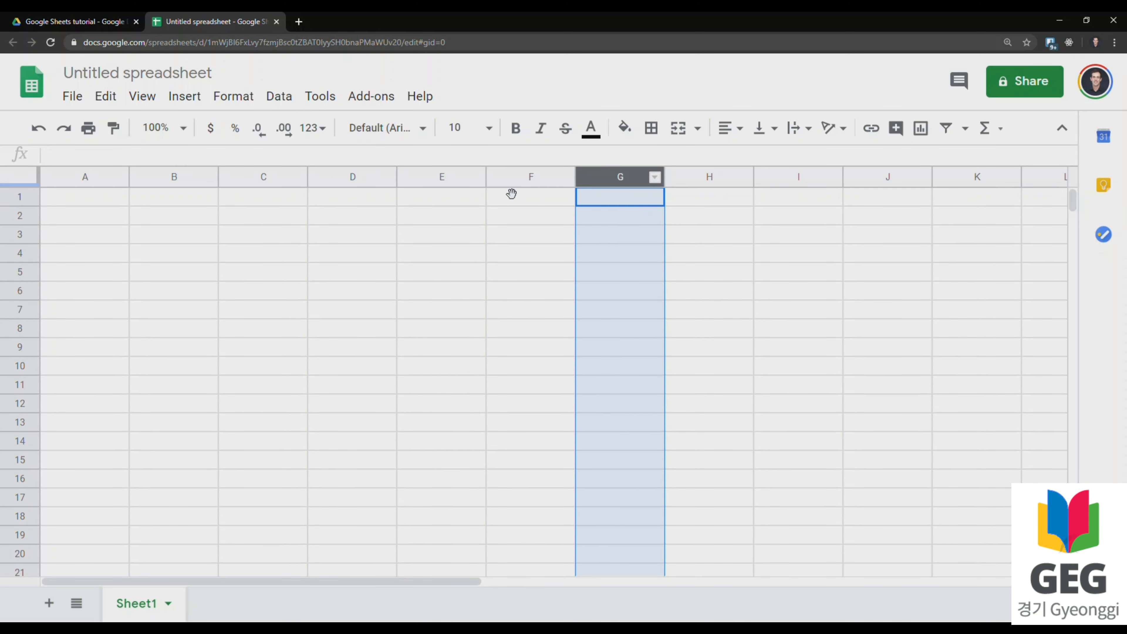
left_click(16, 331)
left_click_drag(17, 340, 13, 424)
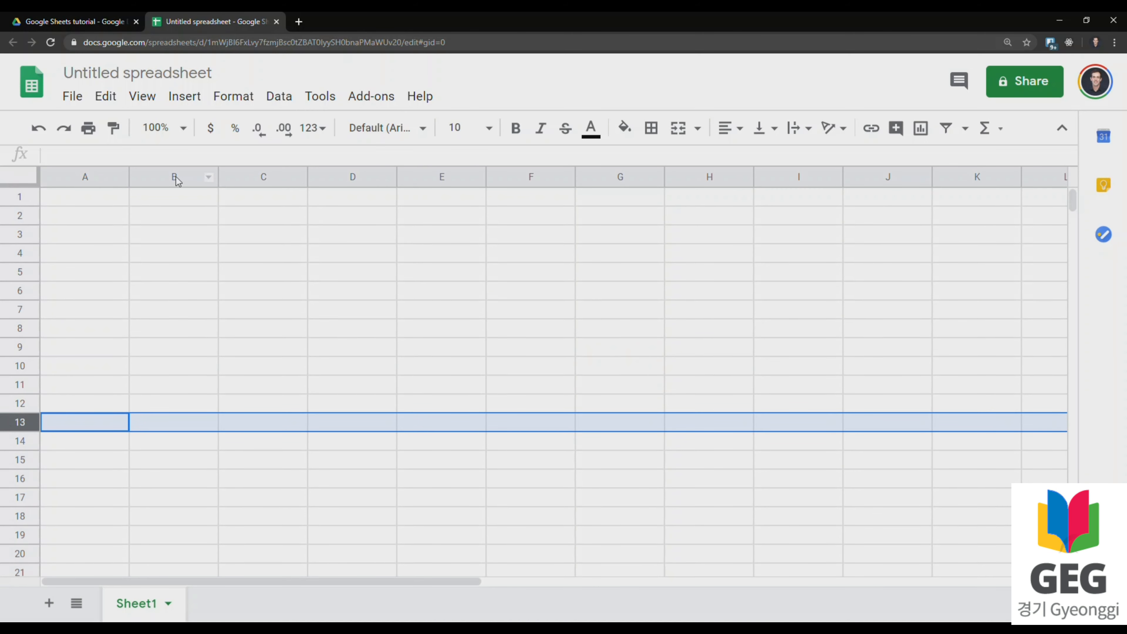
left_click(176, 180)
left_click(259, 308)
left_click(227, 349)
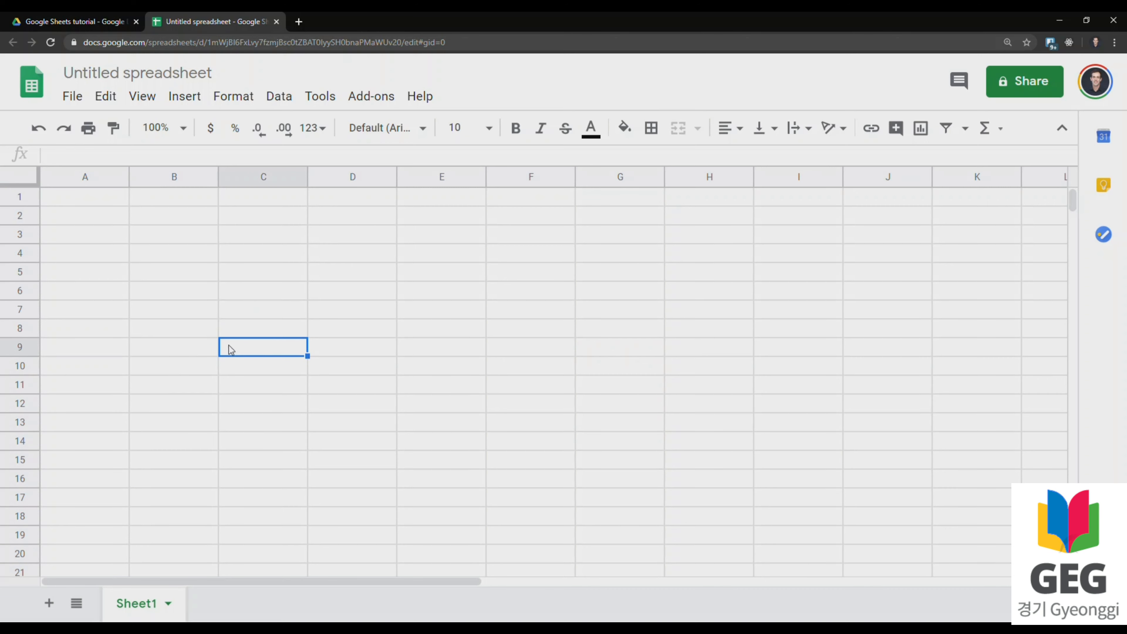
left_click(171, 374)
left_click(179, 181)
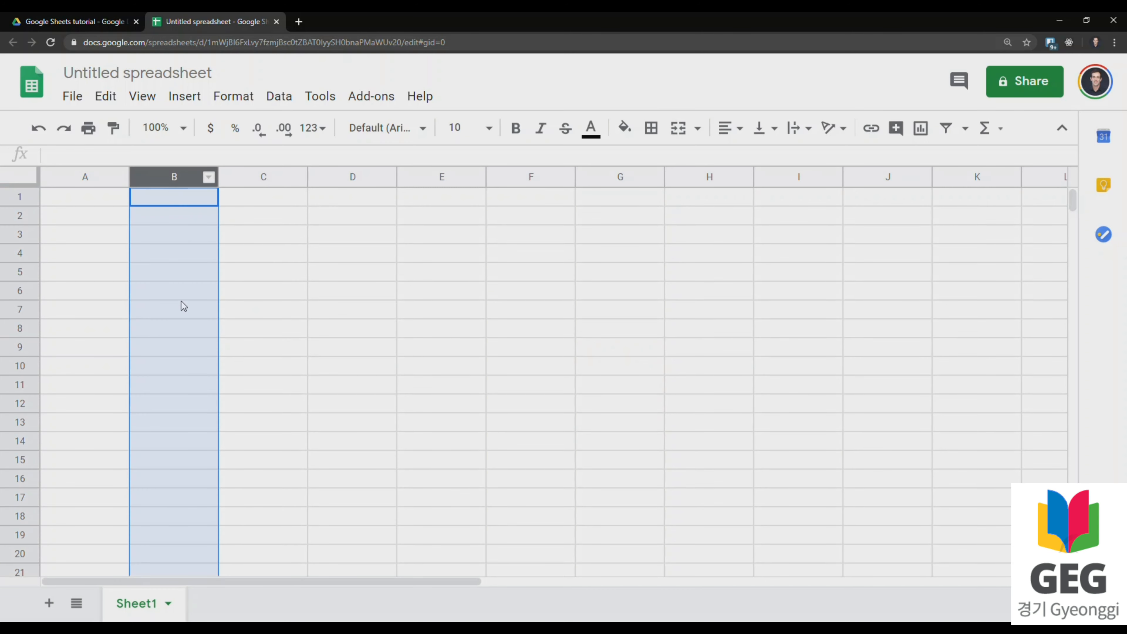
Step: Enter the text "B8" in cell B8 and clear the cell again
left_click(177, 329)
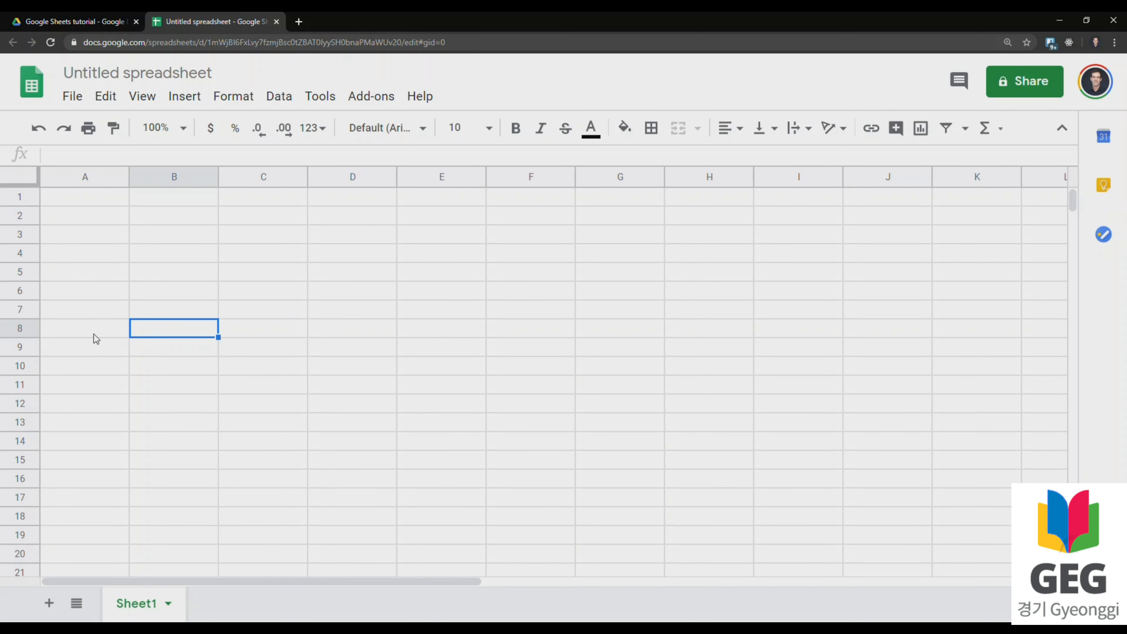
double_click(178, 332)
type("B")
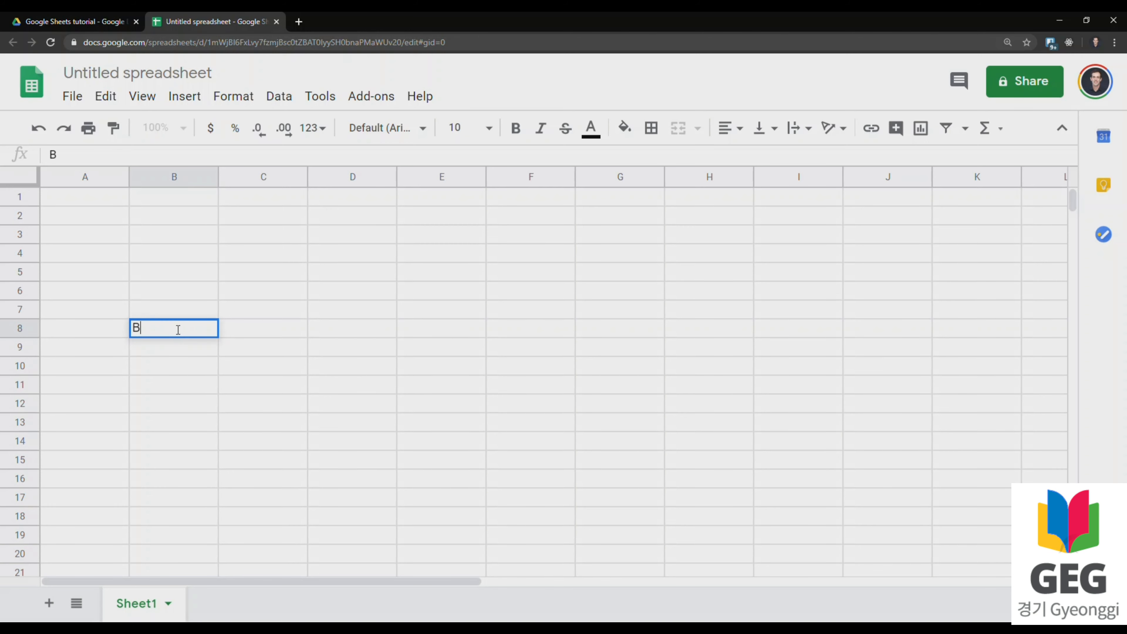
type("8")
key("Return")
left_click(176, 333)
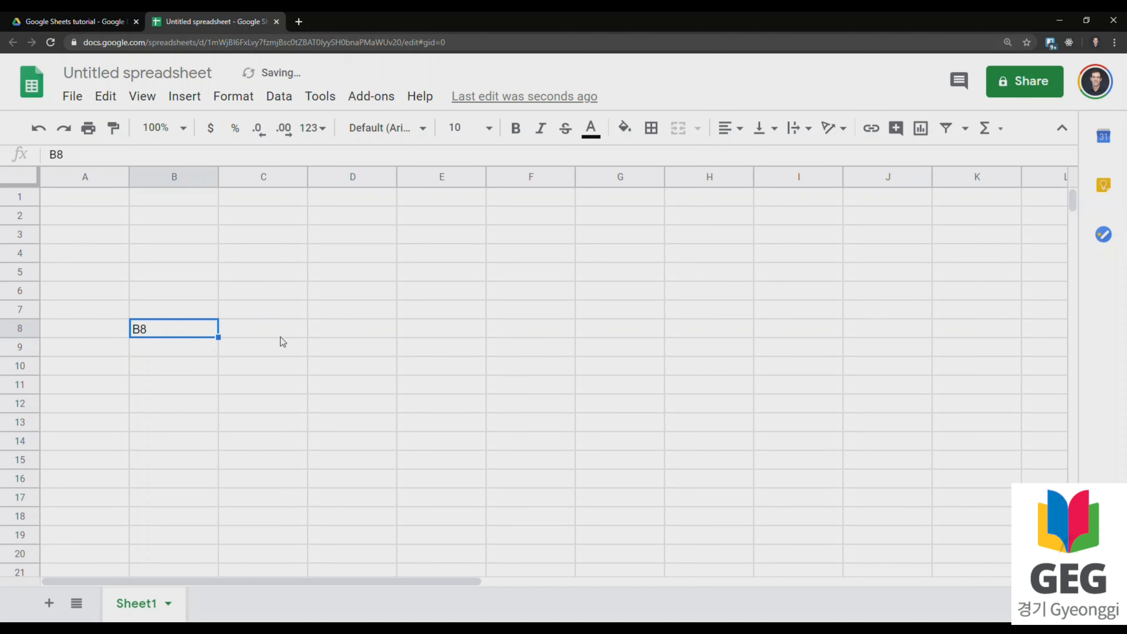
key("Delete")
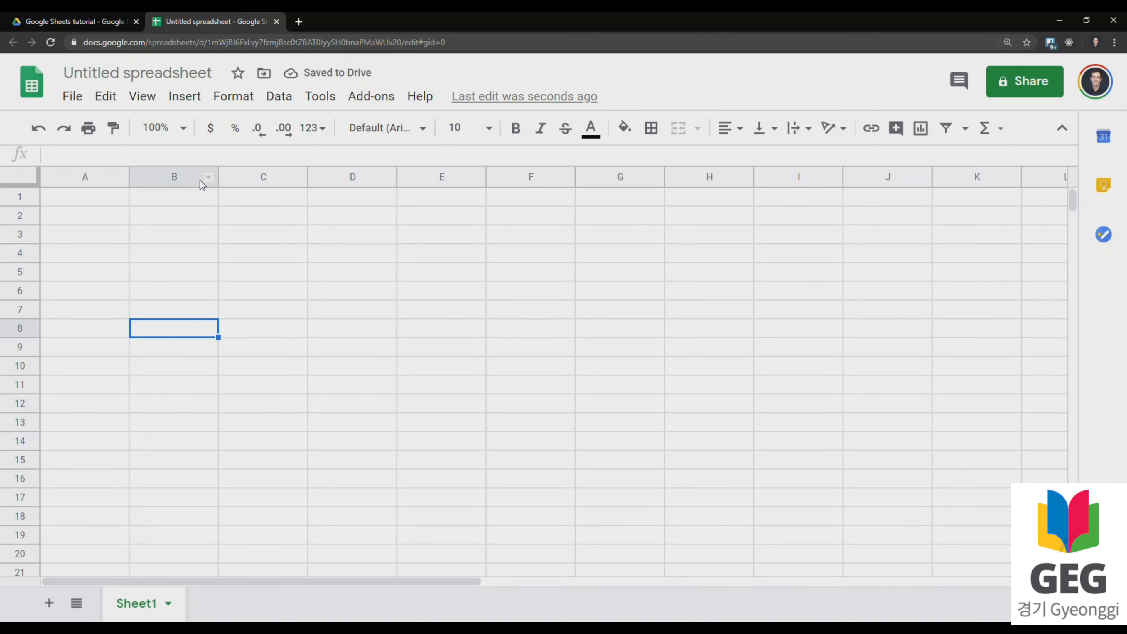
Step: Select columns B, C and D one after another, followed by rows 5, 8 and 11
left_click(288, 328)
left_click(273, 351)
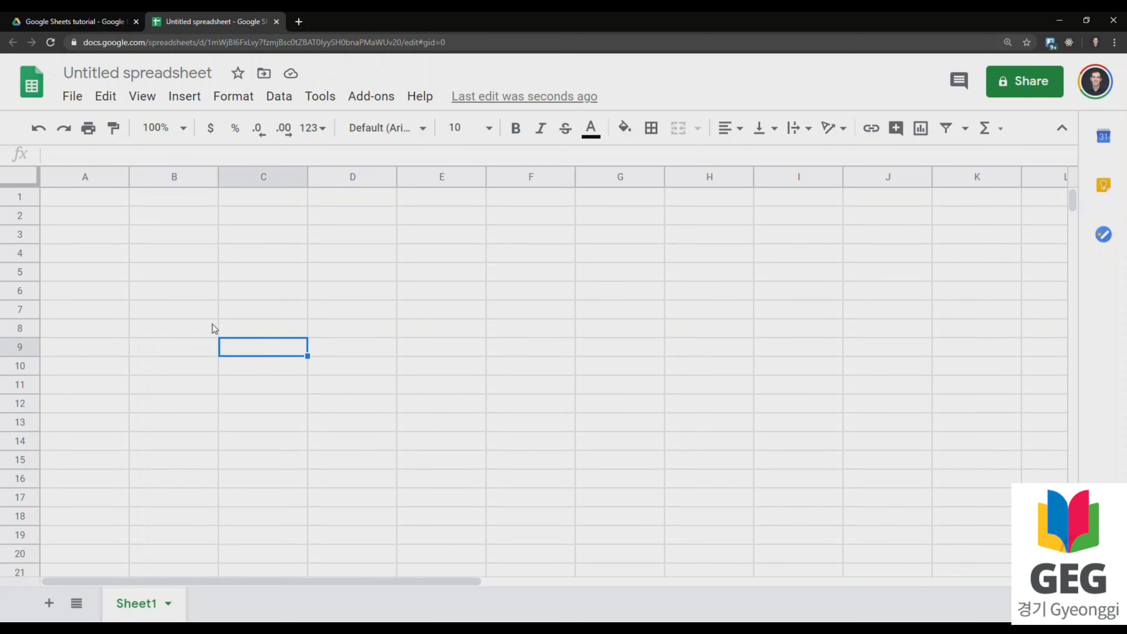
left_click(151, 275)
left_click(173, 177)
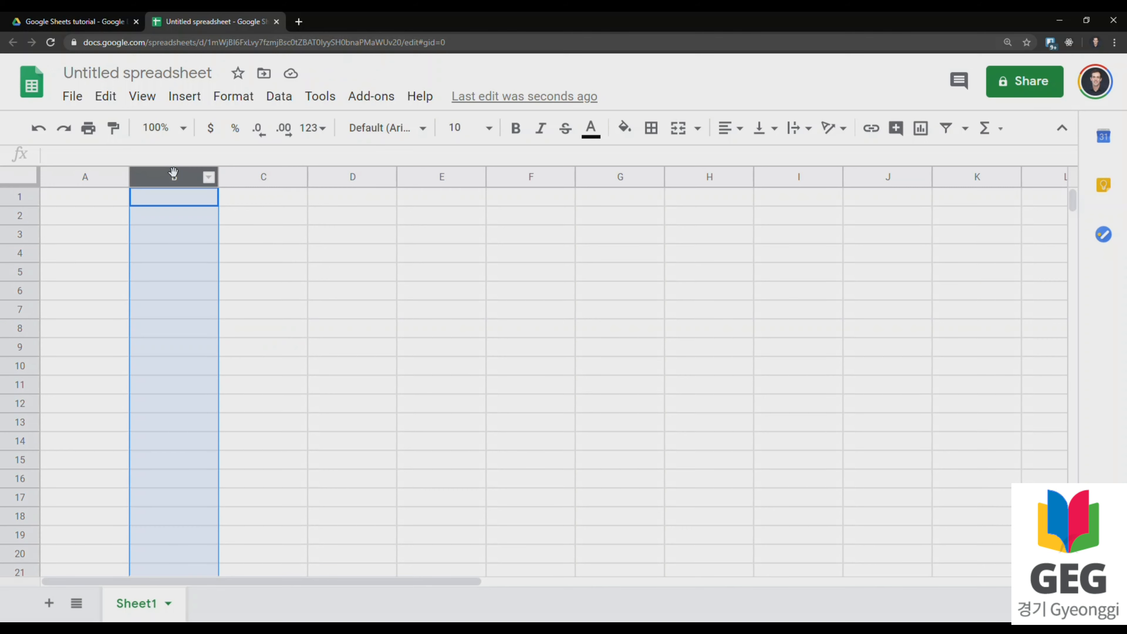
left_click(264, 177)
left_click(367, 180)
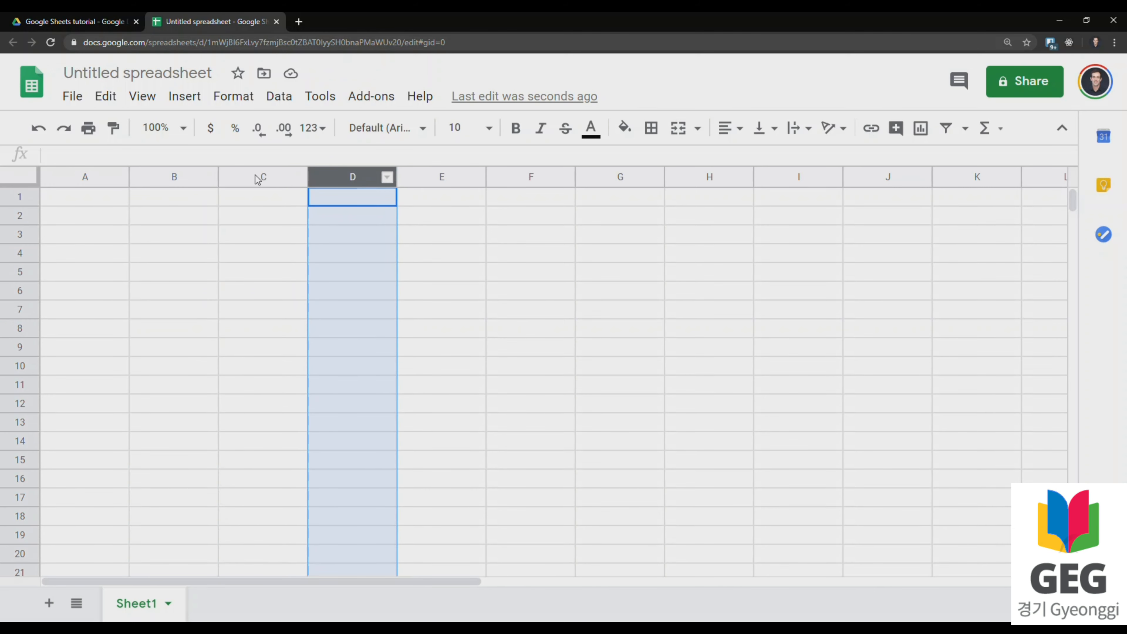
left_click(17, 272)
left_click(20, 331)
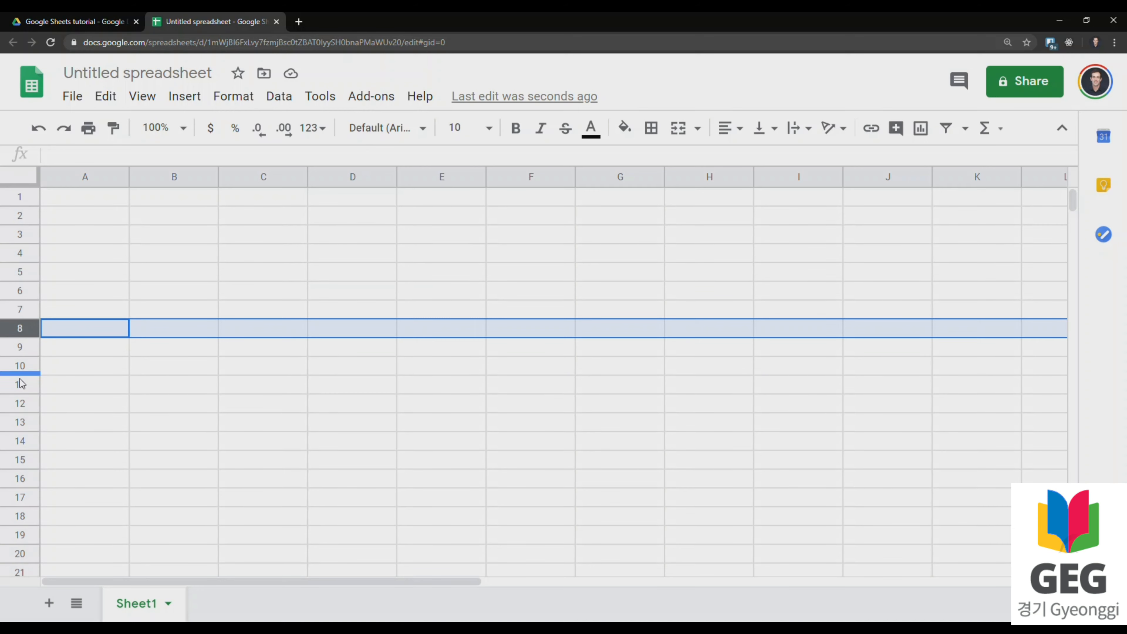
left_click(19, 384)
Step: Select the cell range B4:E15 and several smaller blocks, finishing on the single cell C7
left_click(320, 327)
left_click_drag(177, 254, 443, 459)
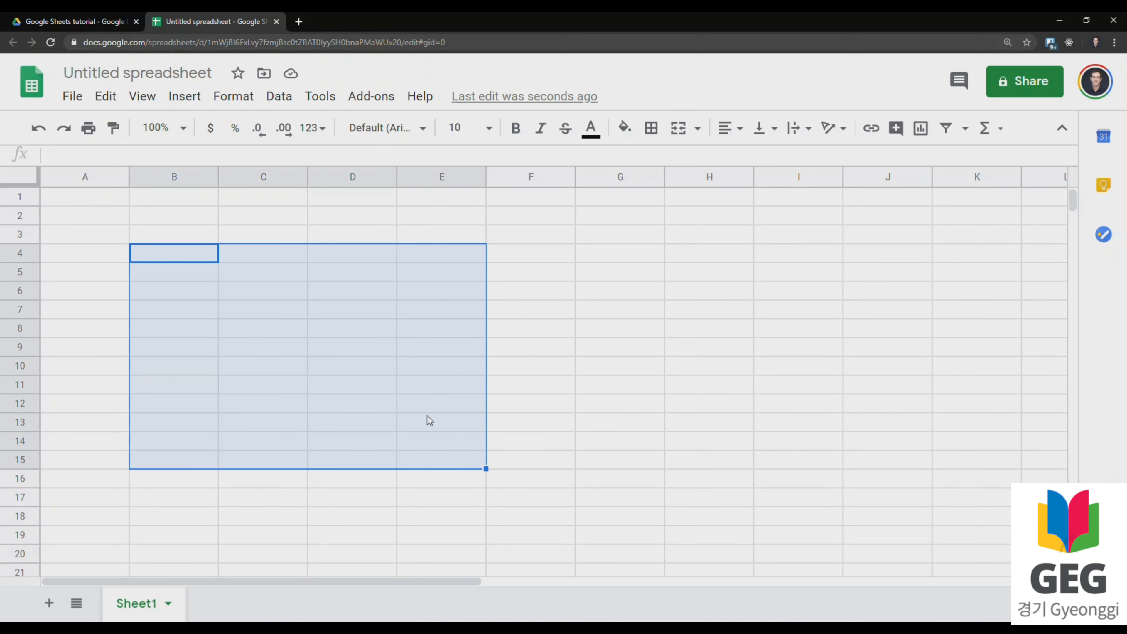
left_click_drag(499, 273, 266, 423)
left_click_drag(182, 272, 320, 429)
left_click_drag(191, 422, 275, 476)
left_click(243, 313)
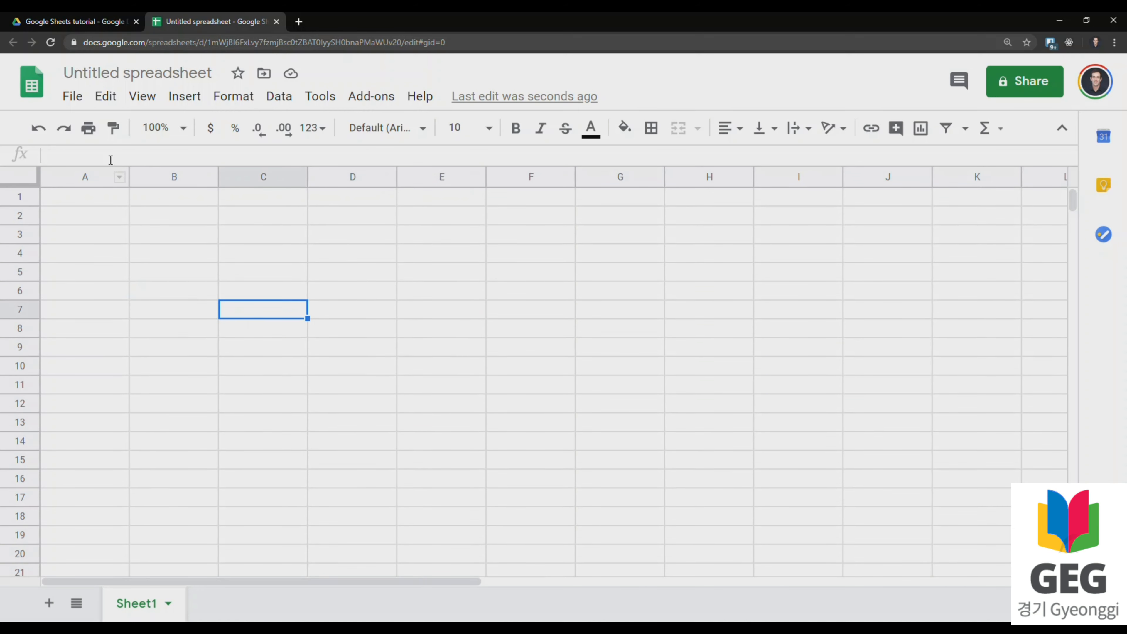
Step: Rename the untitled spreadsheet as "Shopping list"
left_click(210, 72)
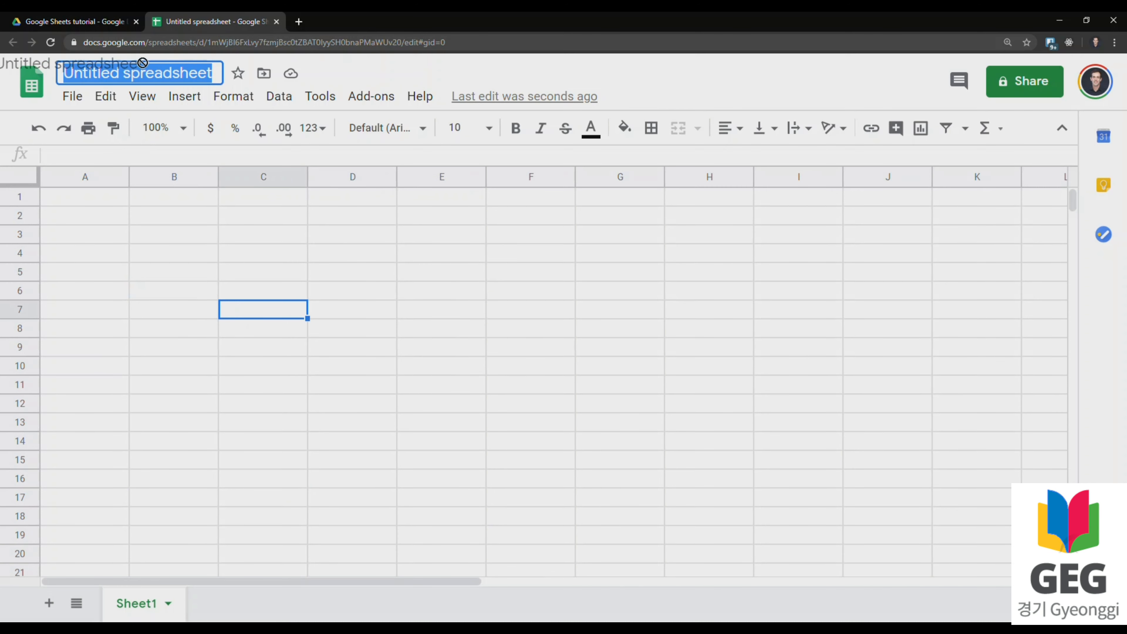
triple_click(211, 72)
type("Ship")
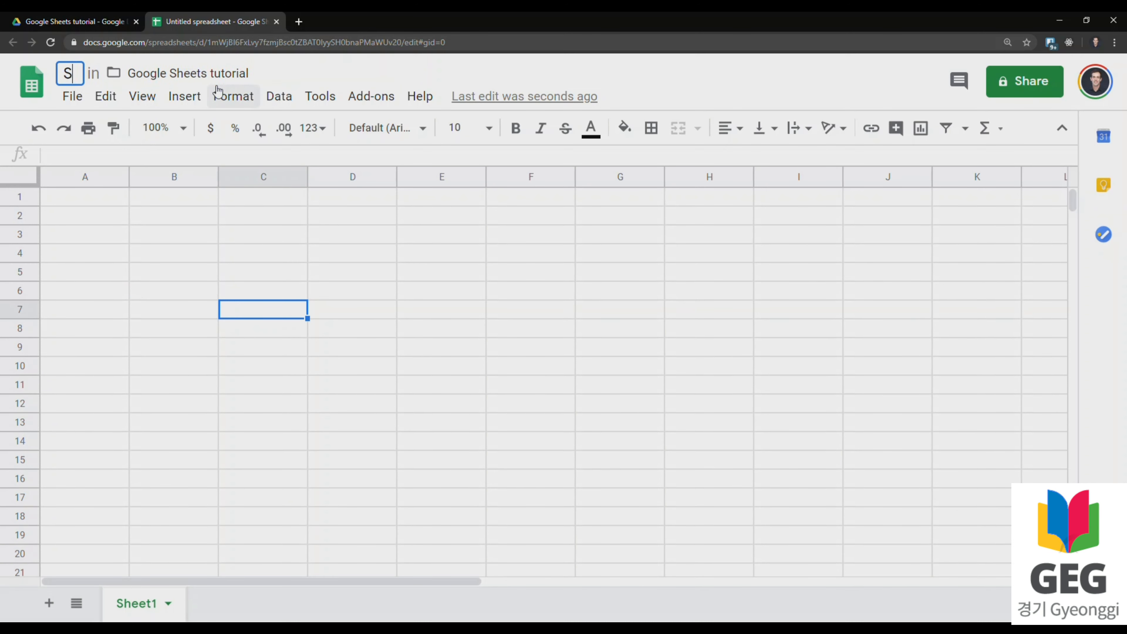
key("BackSpace")
key("BackSpace")
type("op")
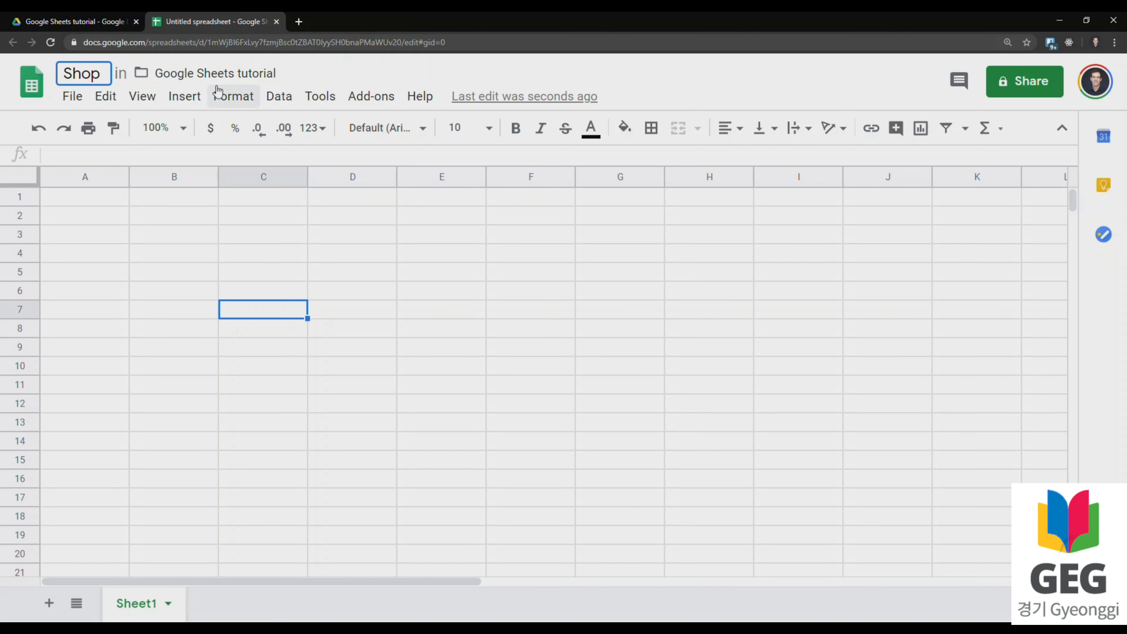
type("p")
type("ing list")
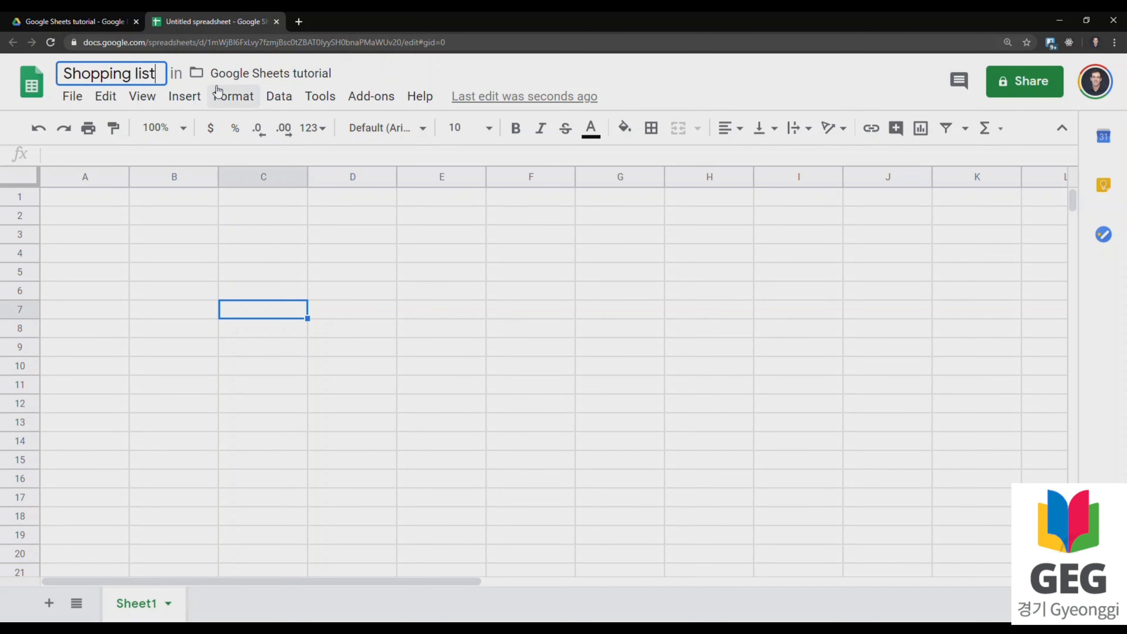
key("Return")
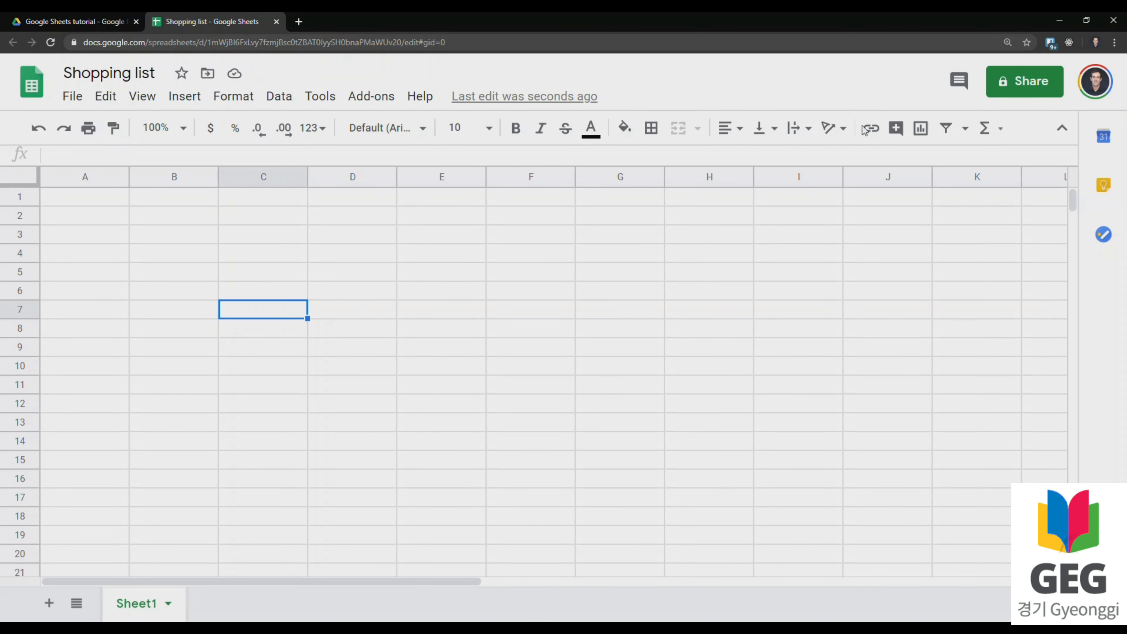
Step: Enter the title "shopping list for today" in cell A1
left_click(191, 235)
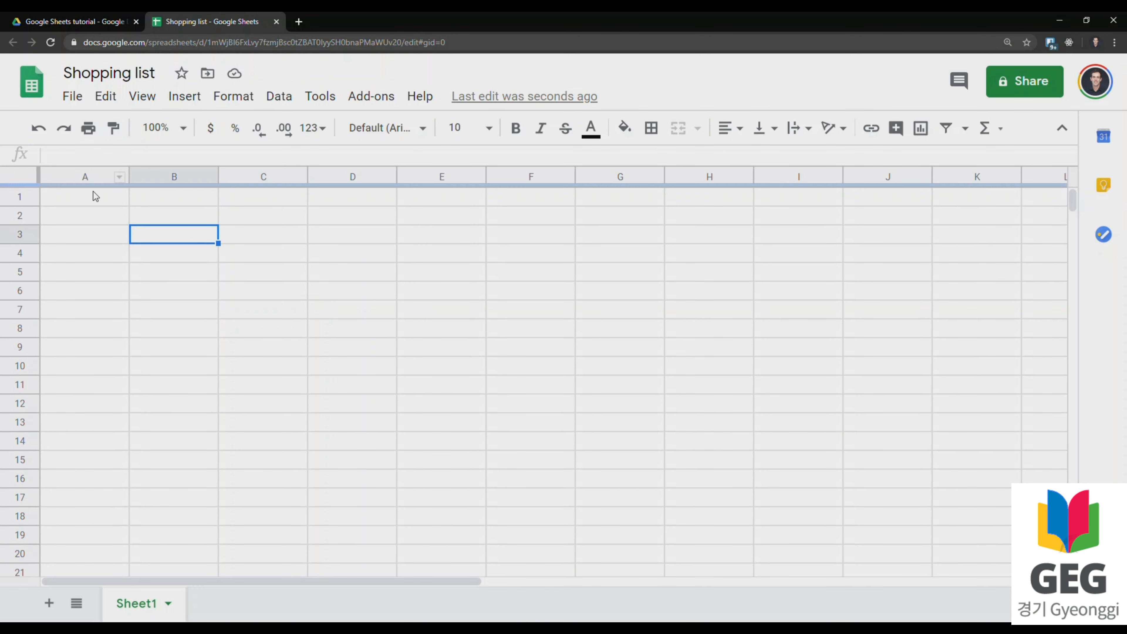
left_click(119, 199)
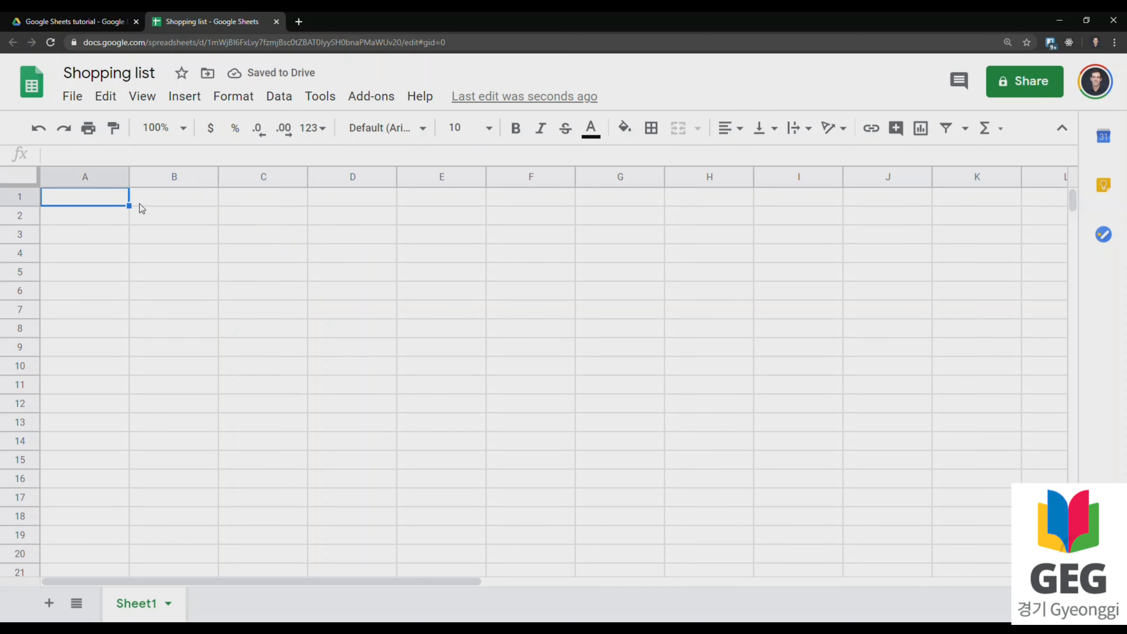
type("shopping ")
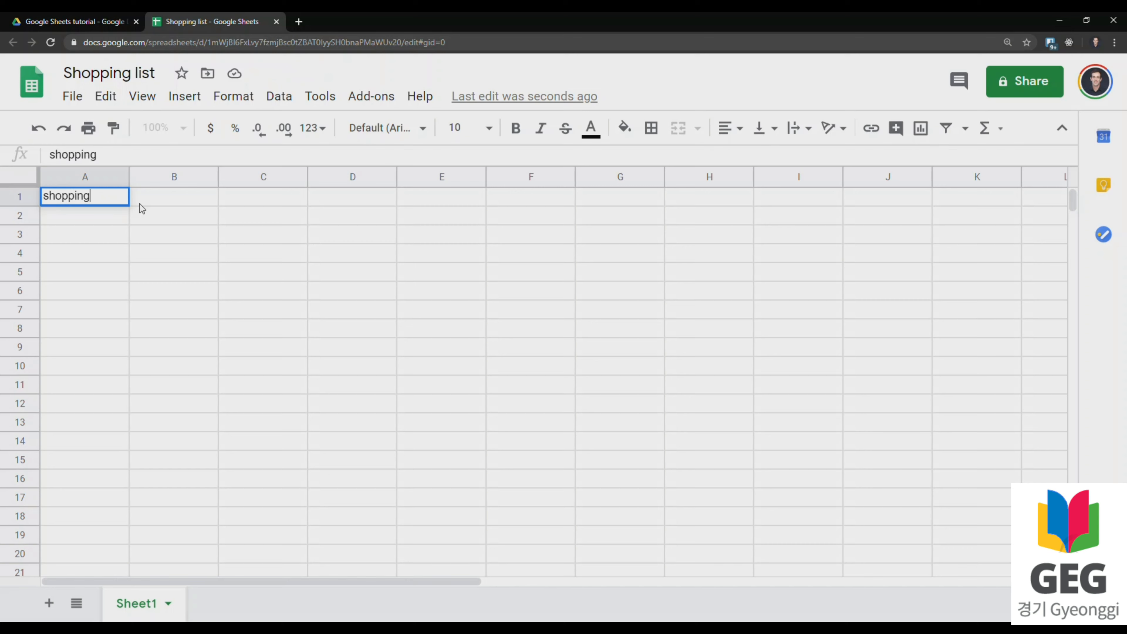
type("list for today")
key("Return")
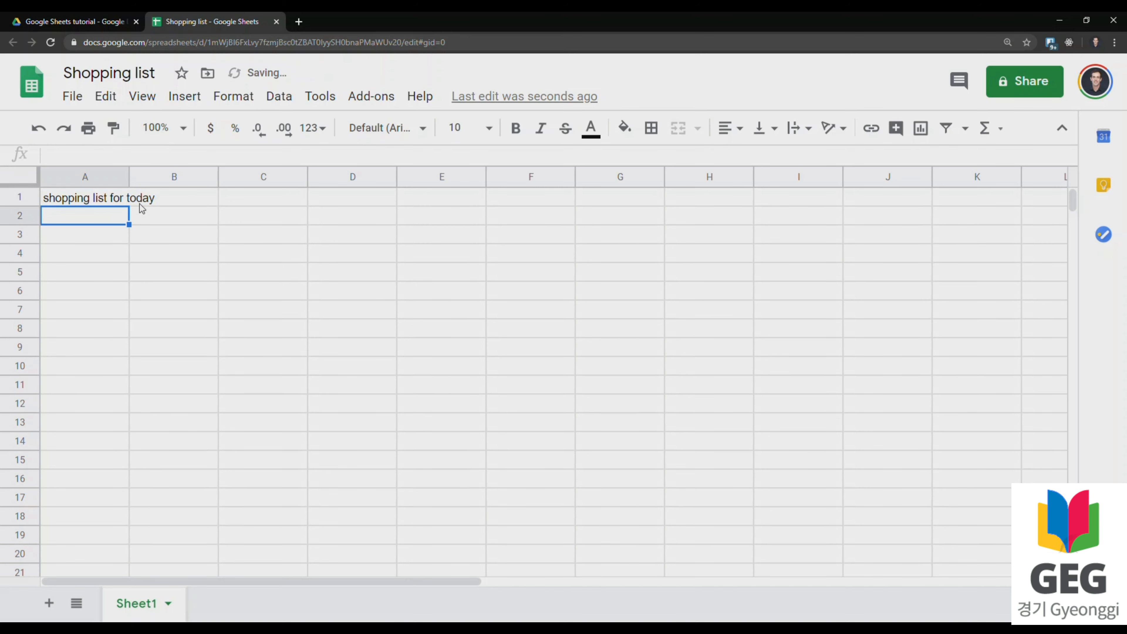
Step: Enter the column headers "item" in cell A2 and "qty" in cell B2
key("Down")
key("Up")
key("Up")
key("Down")
type("item")
key("Return")
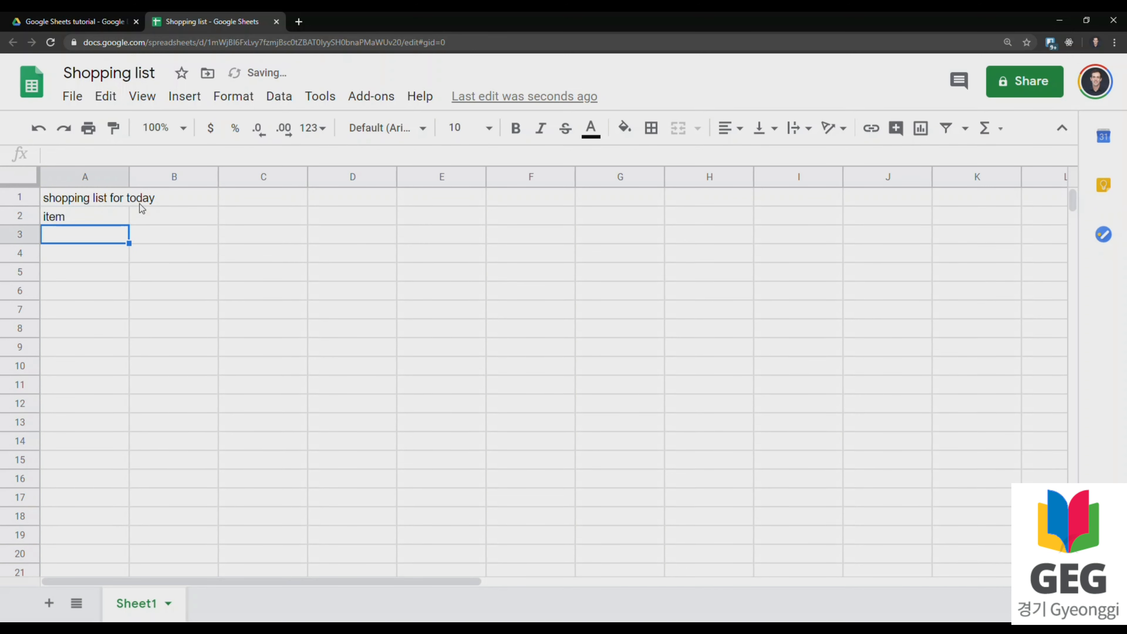
key("Up")
key("Right")
type("qty")
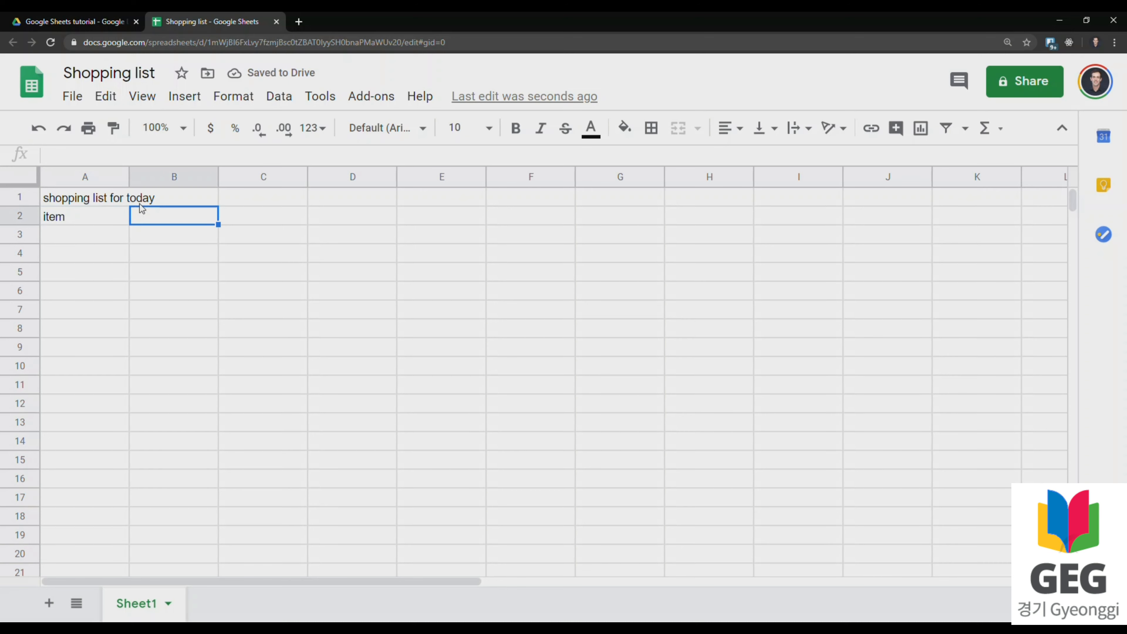
type(":")
key("BackSpace")
key("Return")
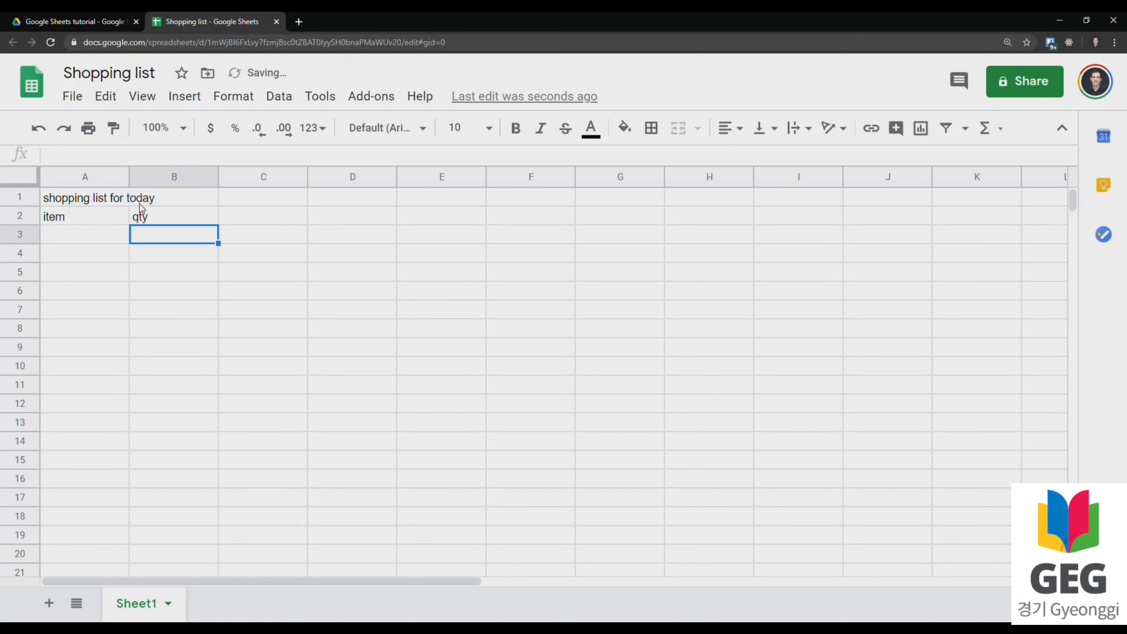
Step: Add the column headers "price per item" in cell C2 and "total" in cell D2
key("Up")
key("Right")
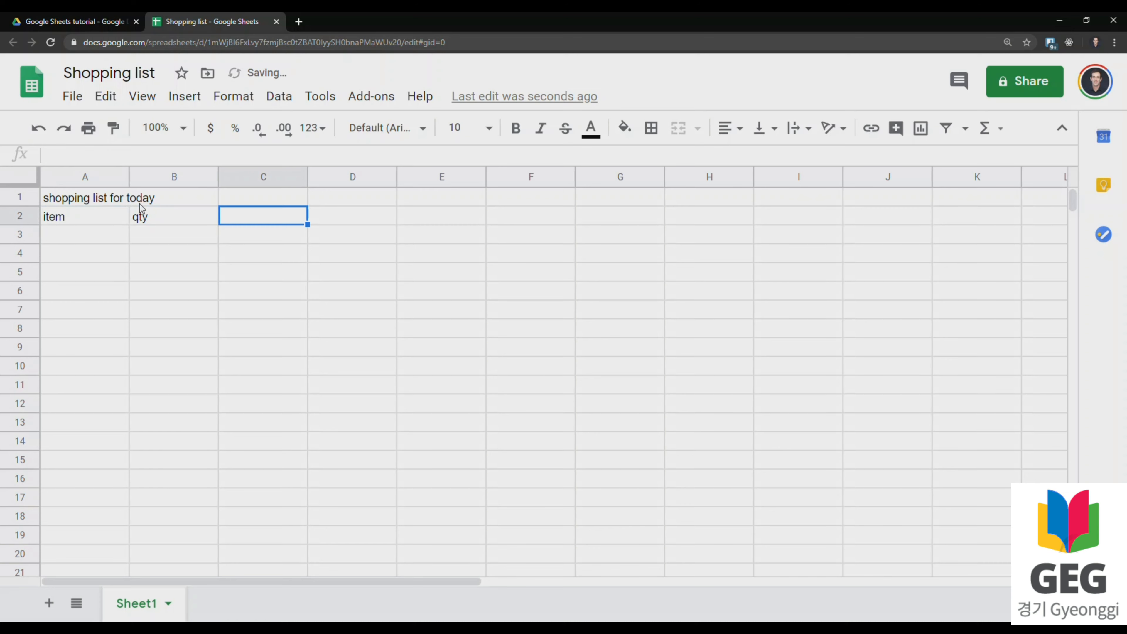
type("price per item")
key("Return")
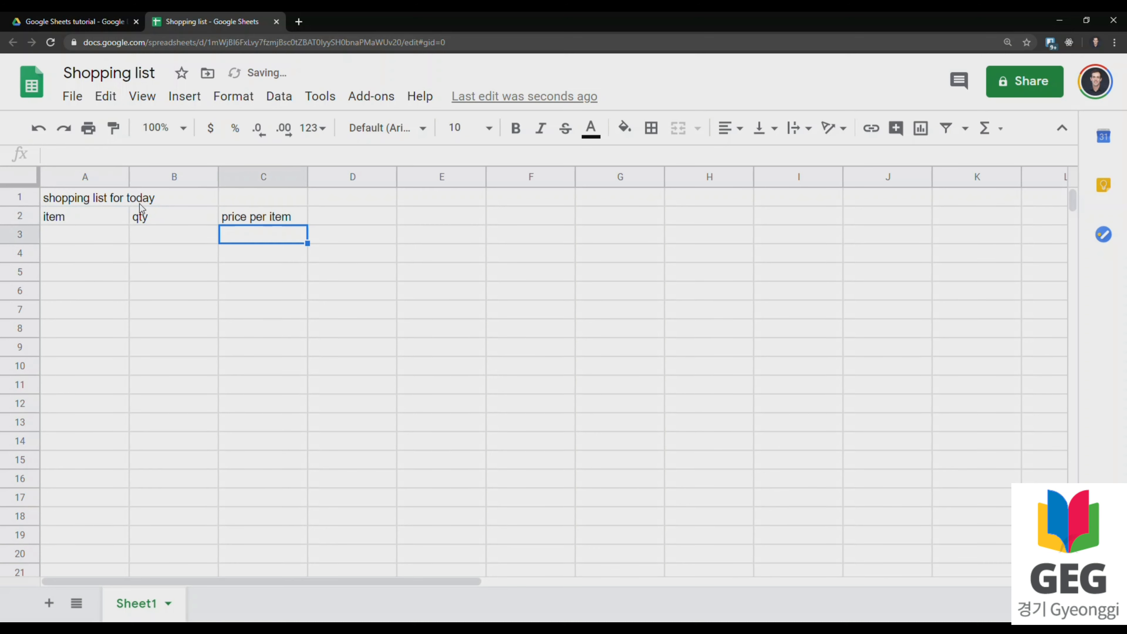
key("Up")
key("Right")
type("tota")
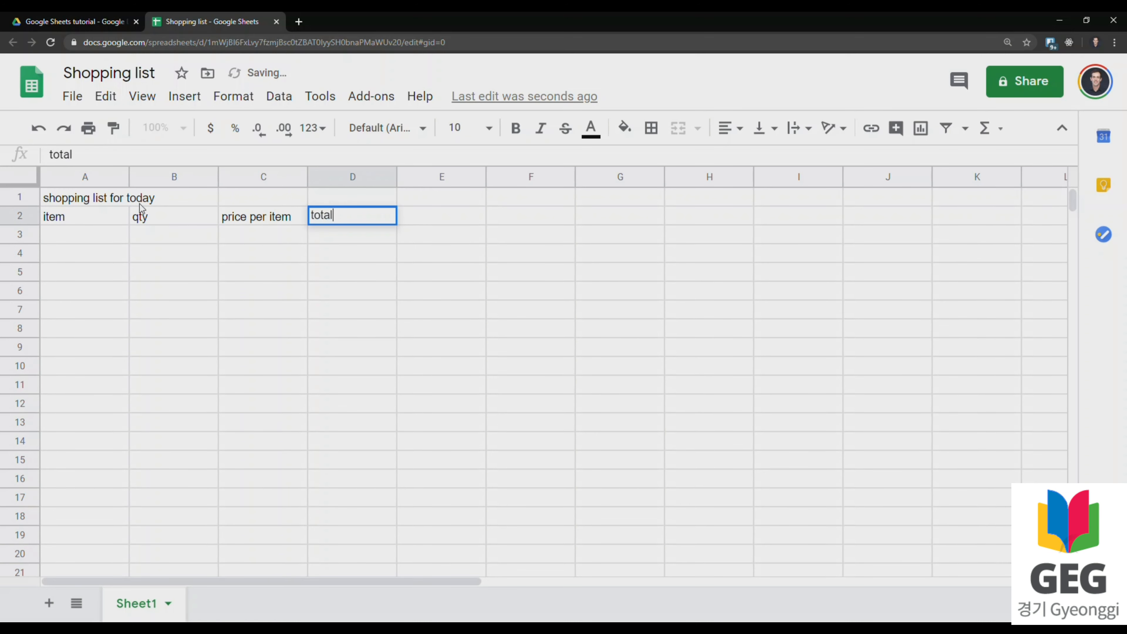
key("Return")
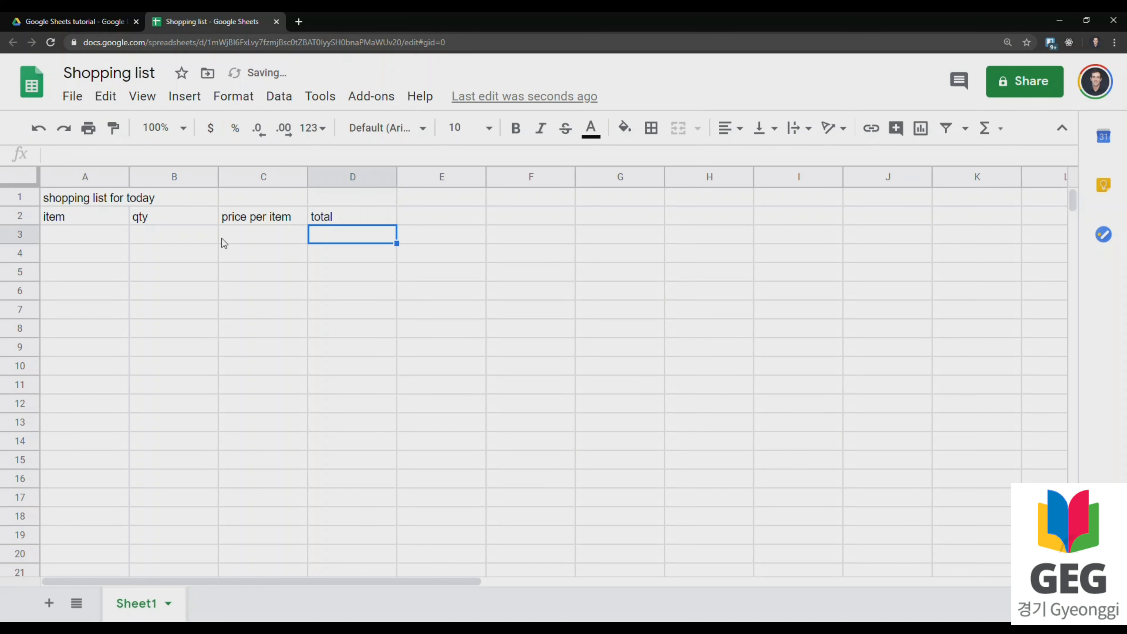
Step: List the items bread, milk and water in cells A3 to A5 under the item header
left_click(242, 273)
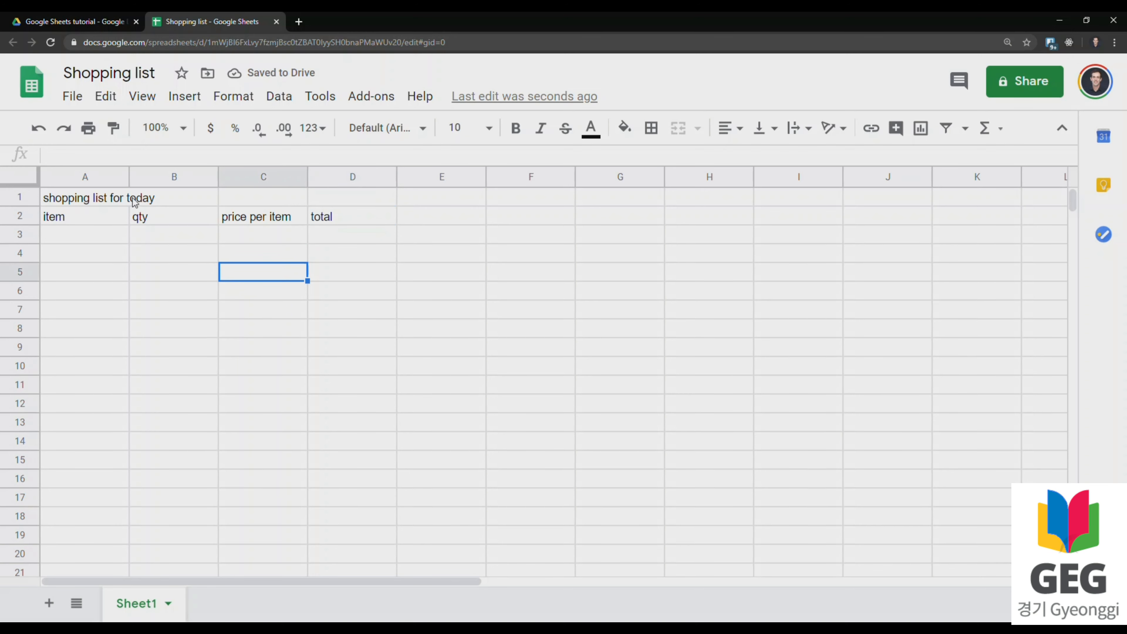
left_click(78, 221)
left_click(91, 236)
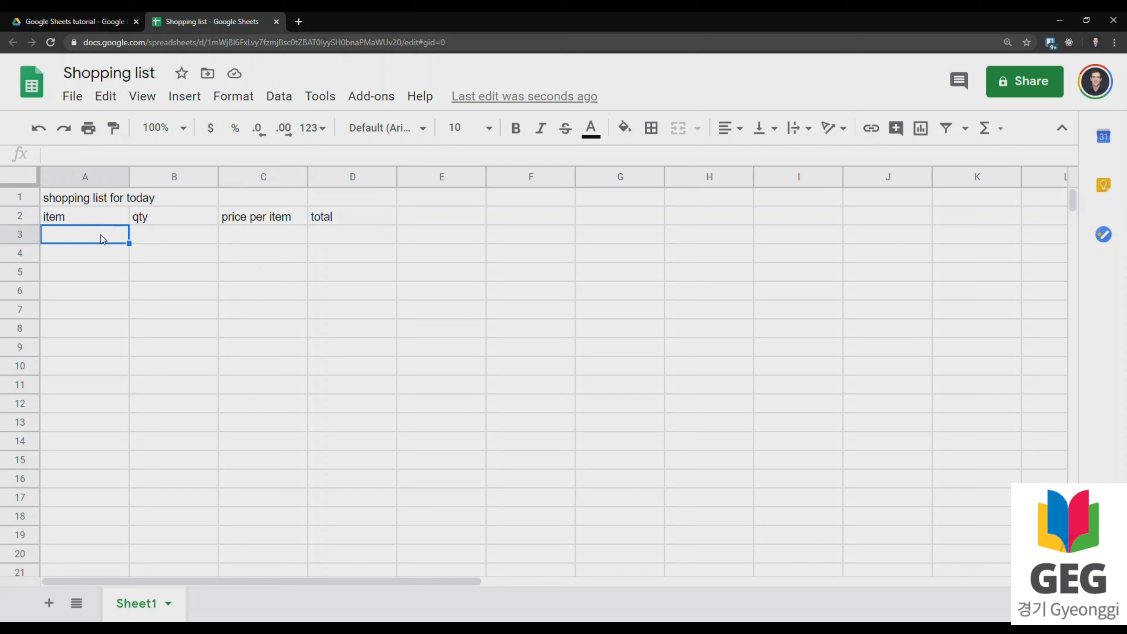
type("bread")
key("Return")
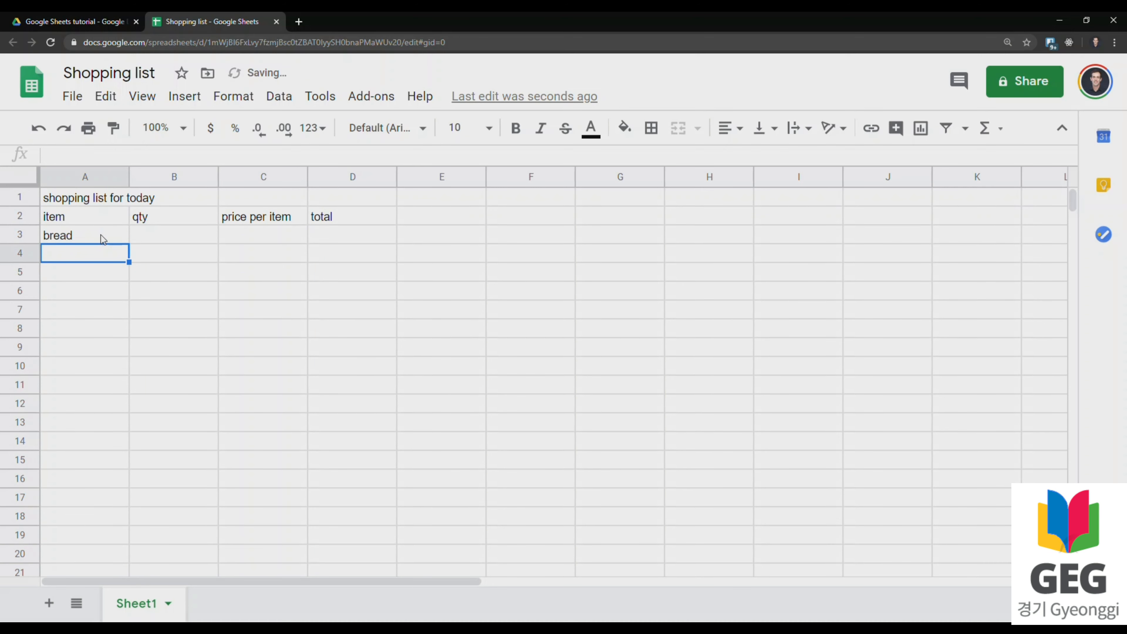
type("milk")
key("Return")
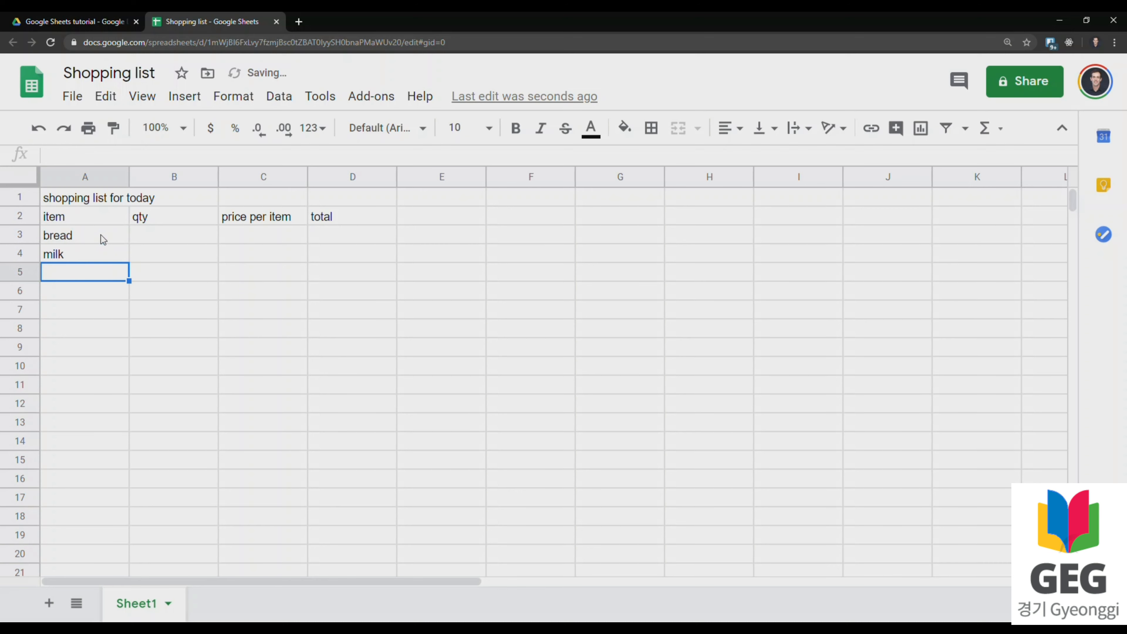
type("water")
key("Return")
Step: Continue the item list with cheese, meat and string in cells A6 to A8
type("cheese")
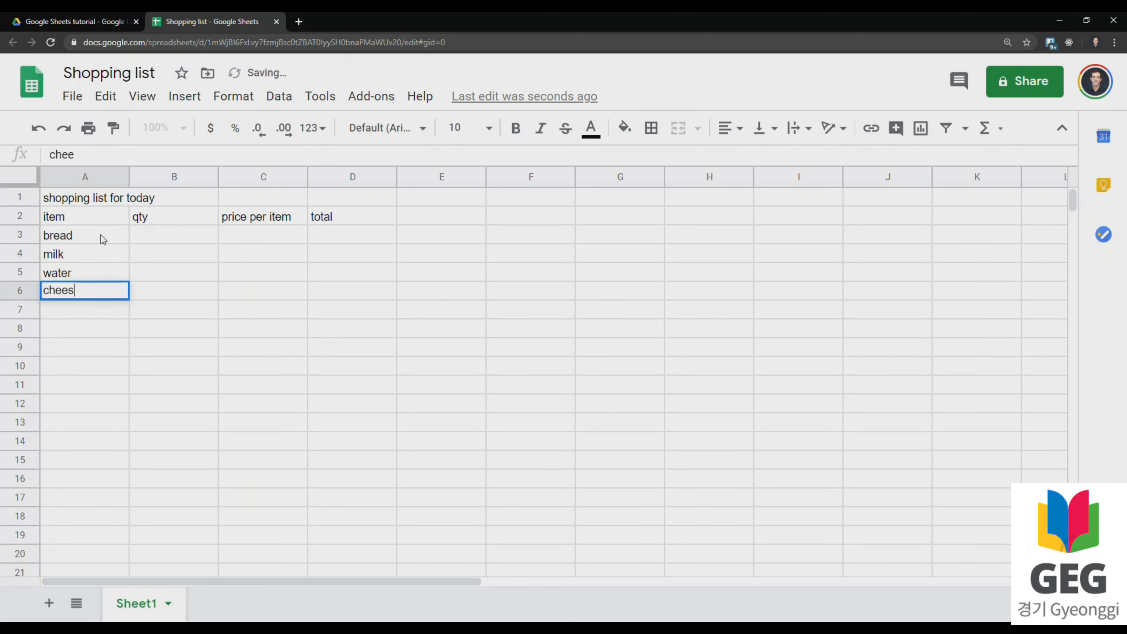
key("Return")
type("meat")
key("Return")
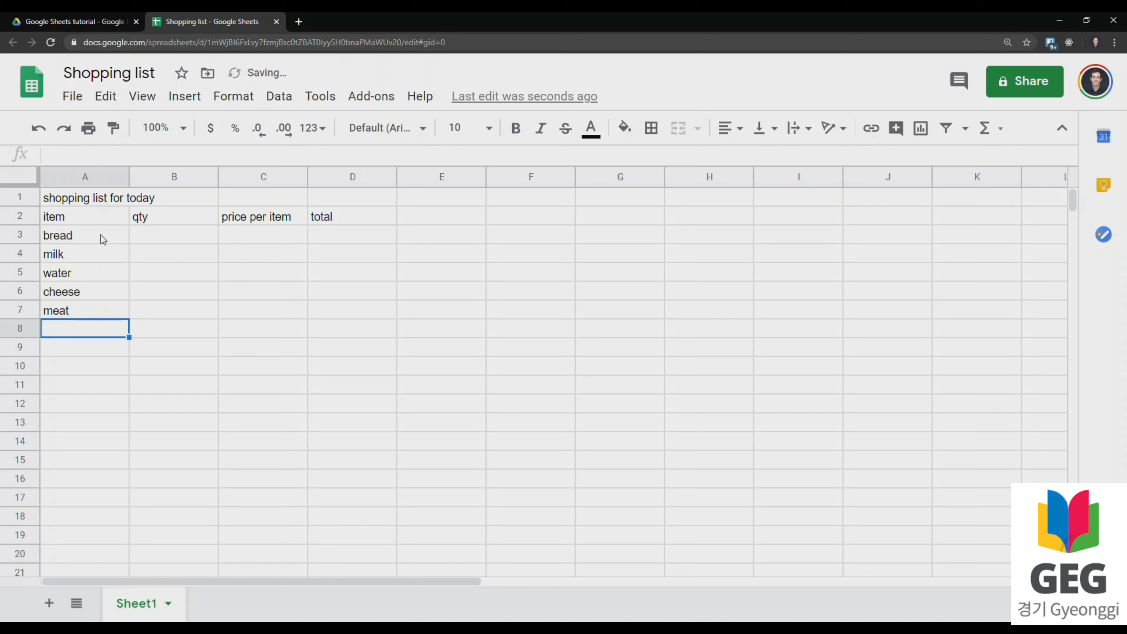
type("string")
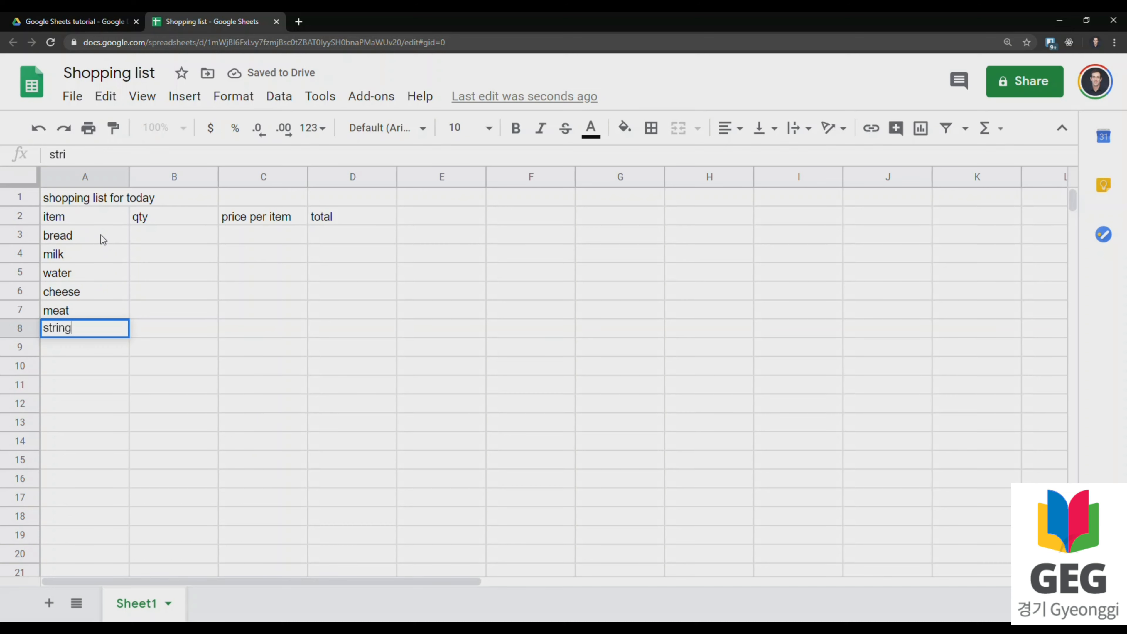
key("Return")
Step: Move the selection cell by cell around the shopping list and the empty cells nearby, finishing on B3
key("Up")
key("Right")
key("Right")
key("Up")
key("Up")
key("Up")
key("Left")
key("Up")
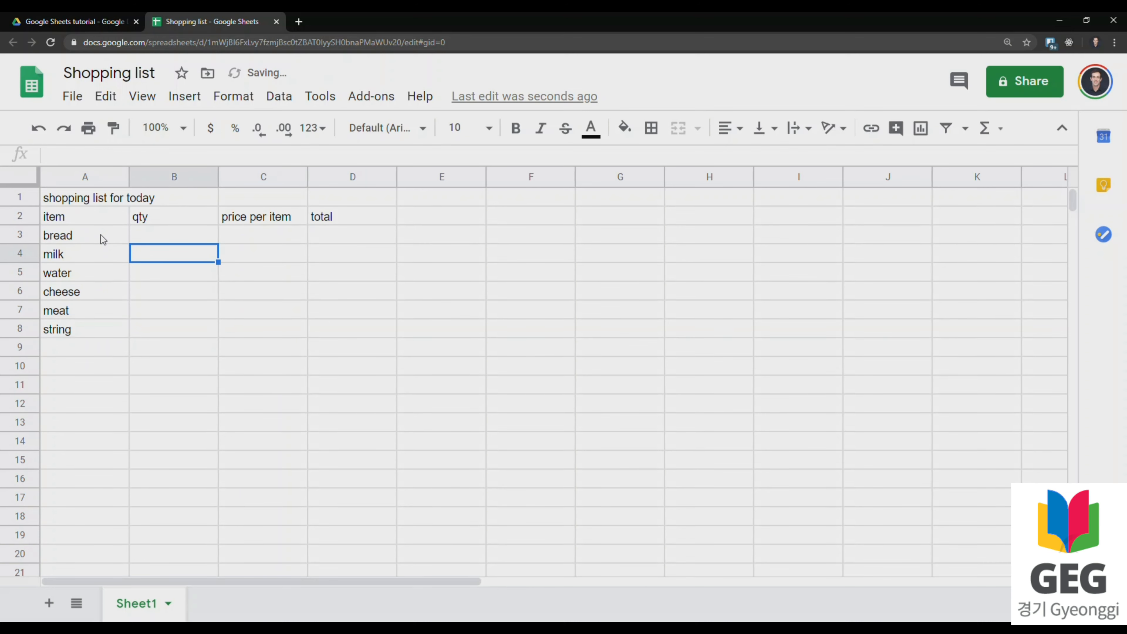
key("Left")
key("Up")
key("Down")
key("Down")
key("Down")
key("Down")
key("Down")
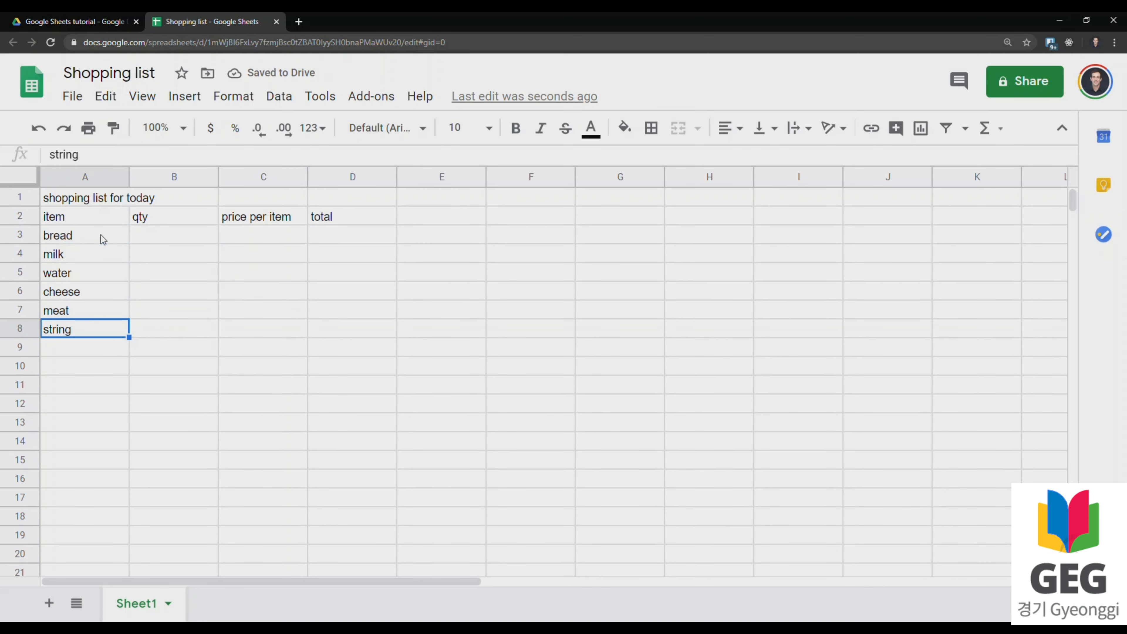
key("Right")
key("Up")
key("Up")
key("Up")
key("Up")
key("Up")
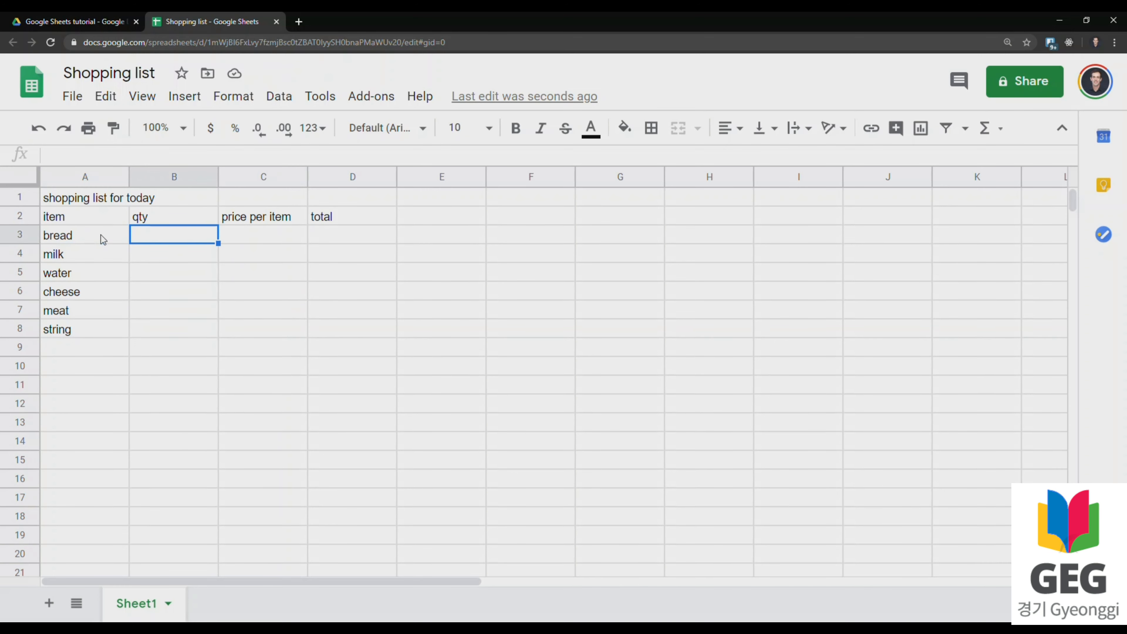
key("Right")
key("Left")
key("Down")
key("Down")
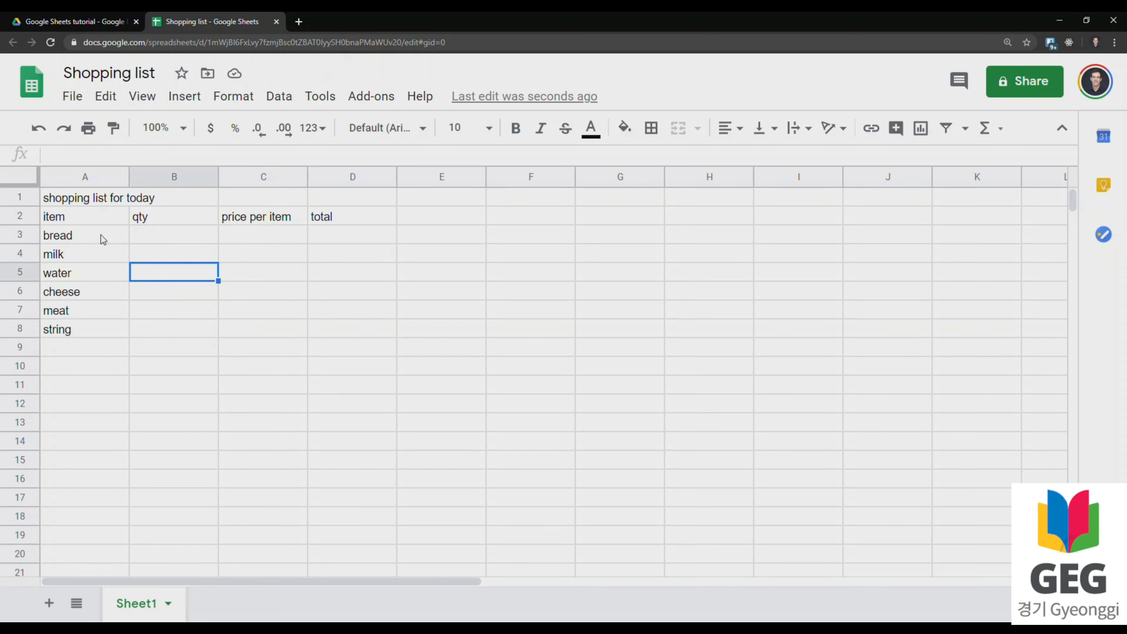
key("Down")
key("Down")
key("Right")
key("Down")
key("Down")
key("Down")
key("Down")
key("Down")
key("Down")
key("Left")
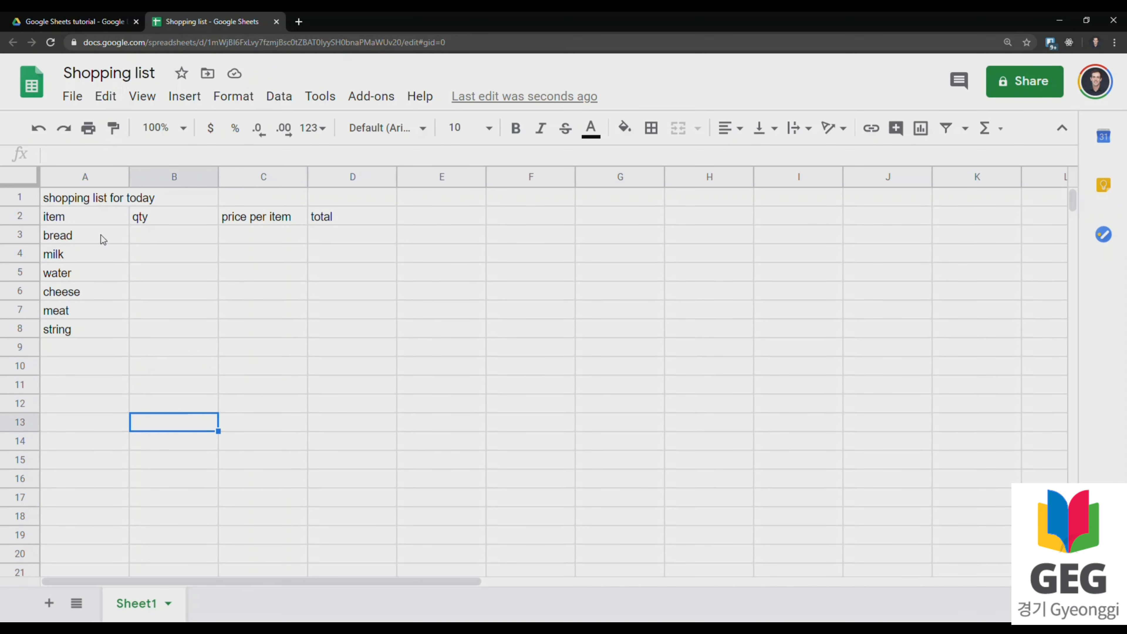
key("Left")
key("Up")
key("Up")
key("Up")
key("Up")
key("Up")
key("Up")
key("Up")
key("Up")
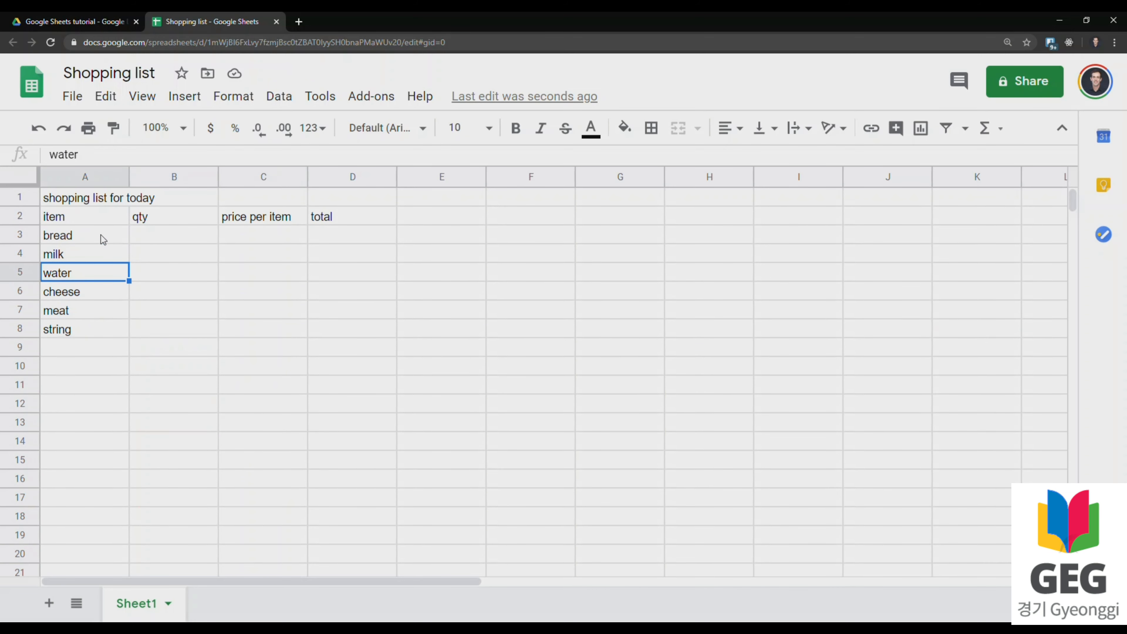
key("Right")
key("Right")
key("Right")
key("Right")
key("Down")
key("Down")
key("Down")
key("Left")
key("Left")
key("Left")
key("Up")
key("Up")
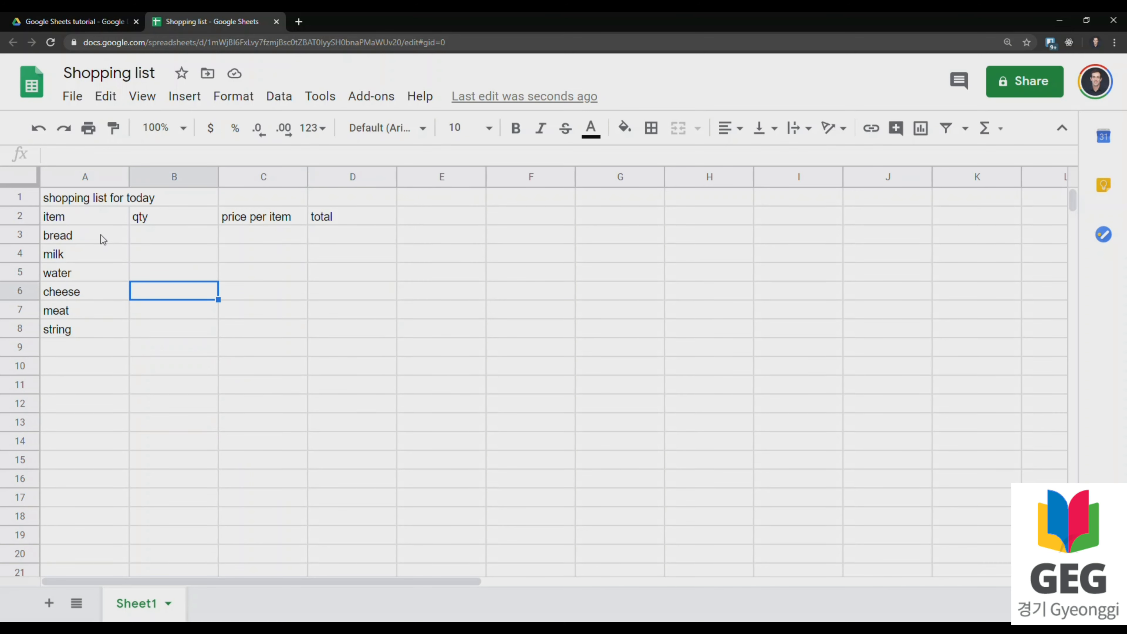
key("Up")
key("Up")
key("Up")
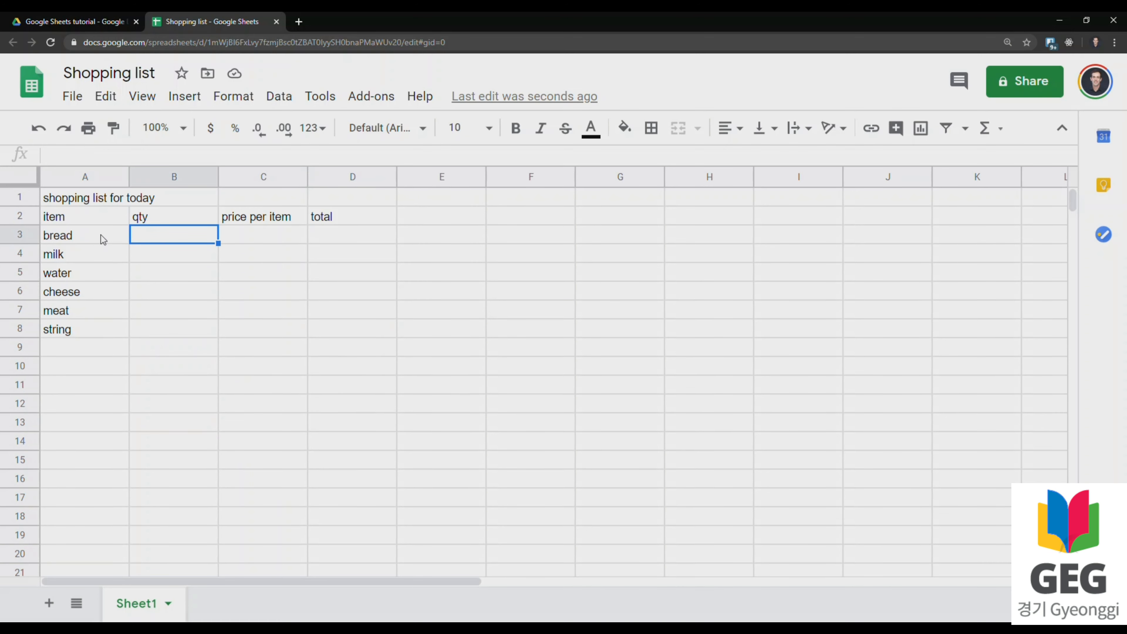
Step: Enter the quantities 2 for bread, 2 for milk and 1 for water in cells B3 to B5
left_click(259, 283)
left_click(191, 237)
type("2")
key("Return")
type("2")
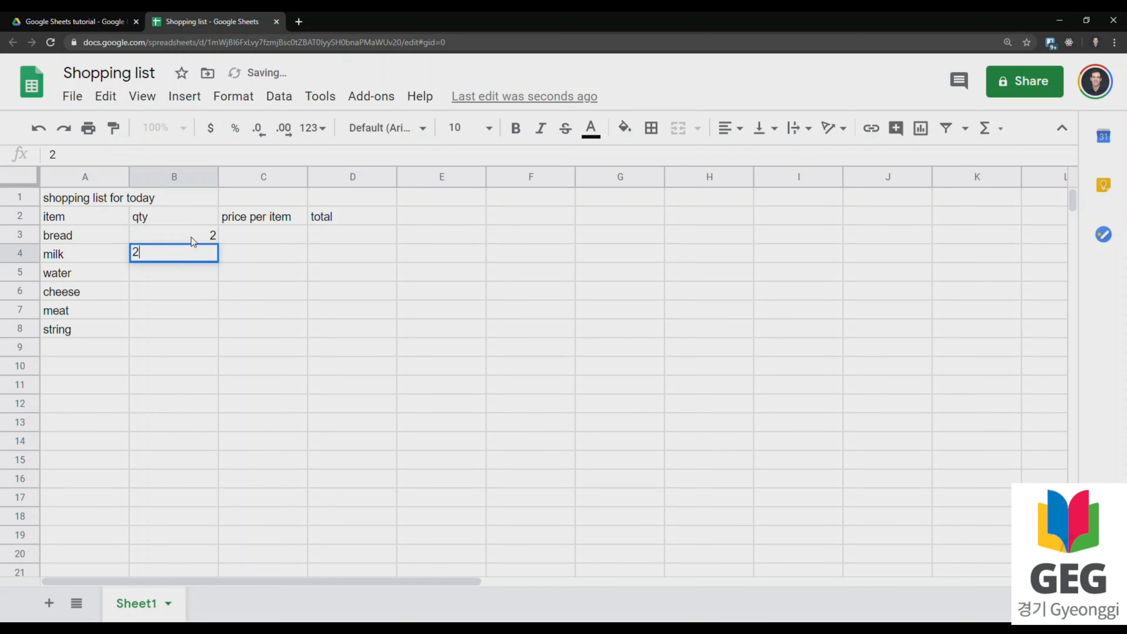
key("Return")
type("1")
key("Return")
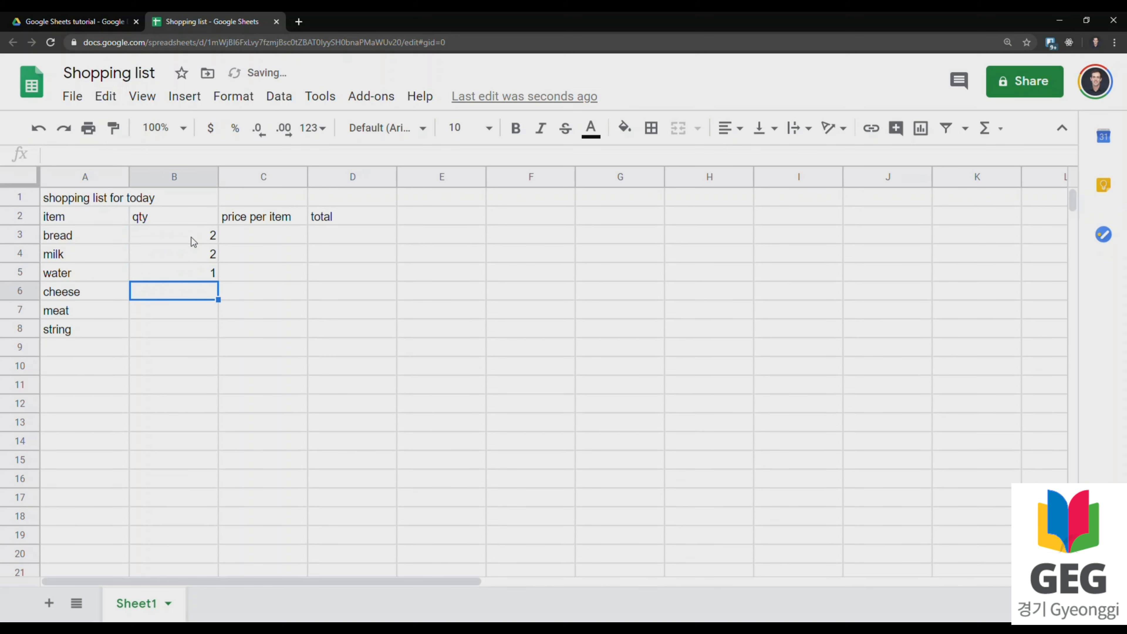
Step: Enter the quantities 5 for cheese, 1 for meat and 10 for string in cells B6 to B8
type("5")
key("Return")
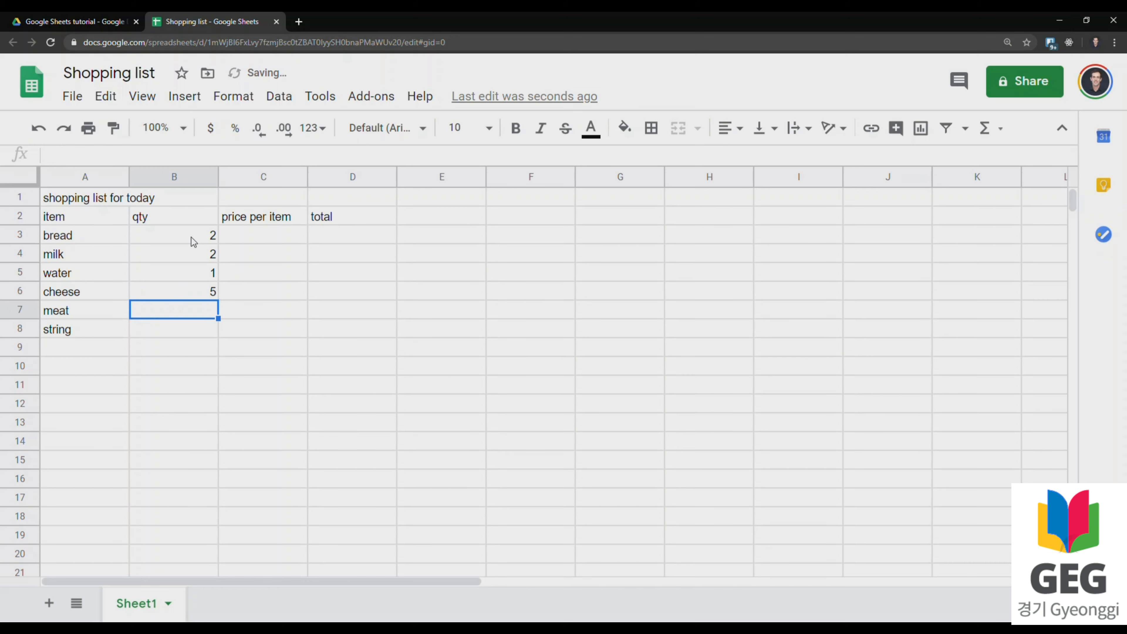
type("1")
key("Return")
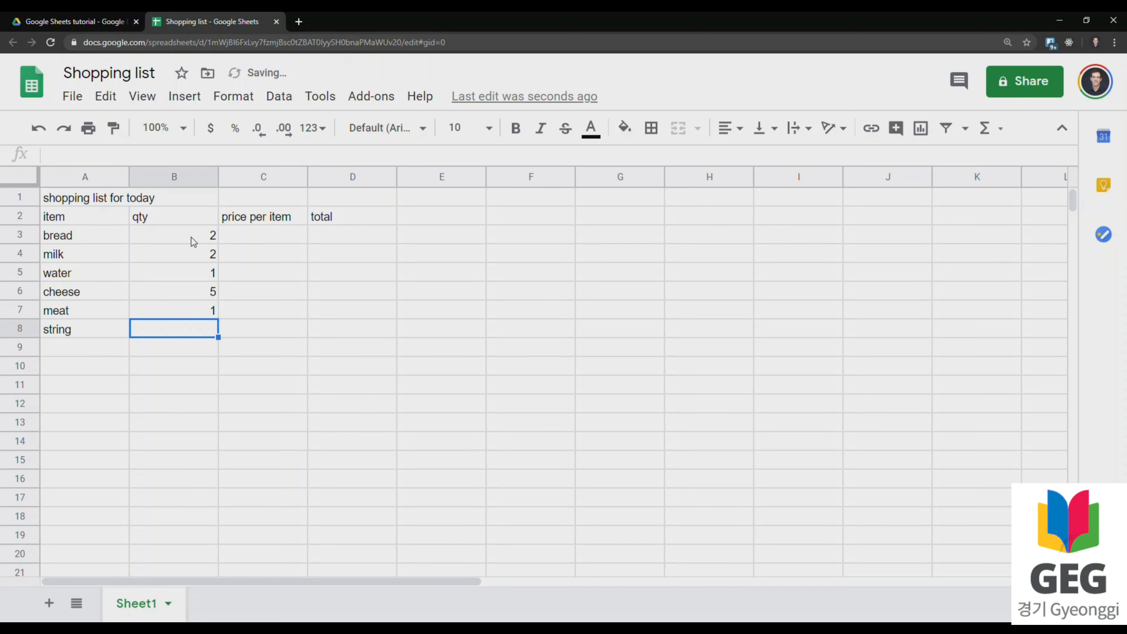
type("10")
key("Tab")
Step: Enter 3 as the price per item for bread in cell C3
key("Up")
key("Up")
key("Up")
key("Up")
key("Up")
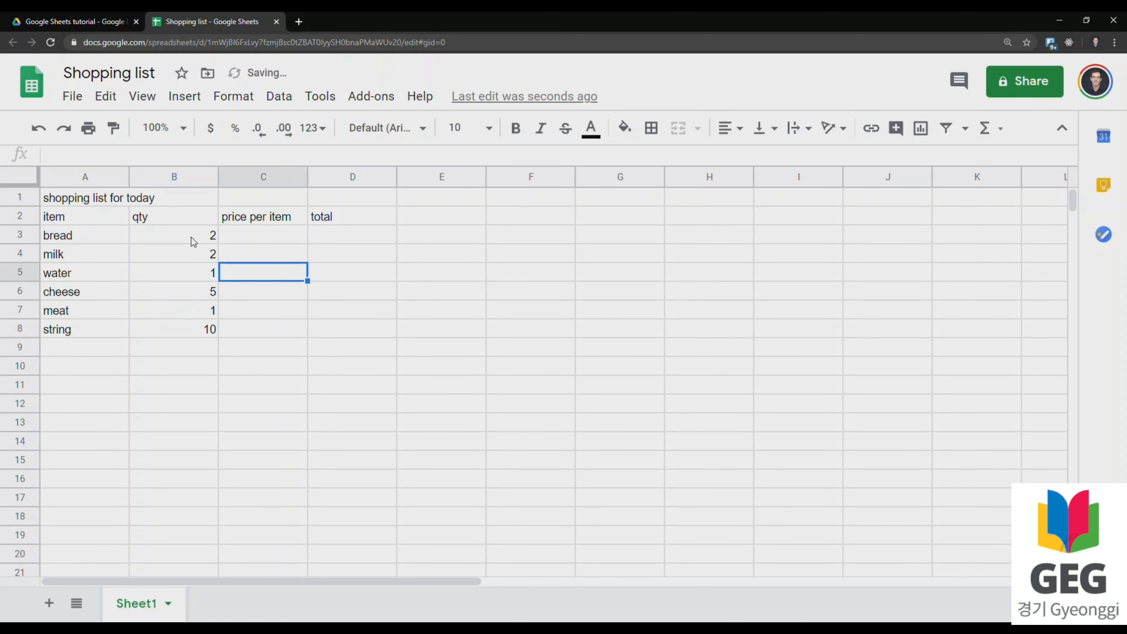
key("Left")
key("Down")
key("Down")
key("Right")
key("Up")
key("Up")
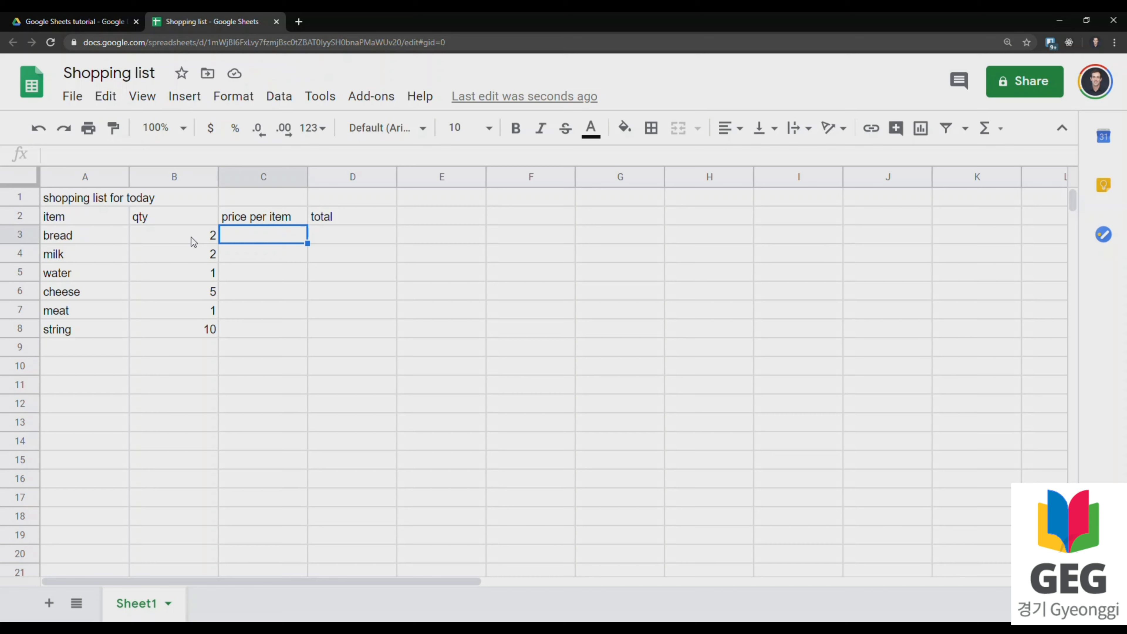
type("3")
key("Return")
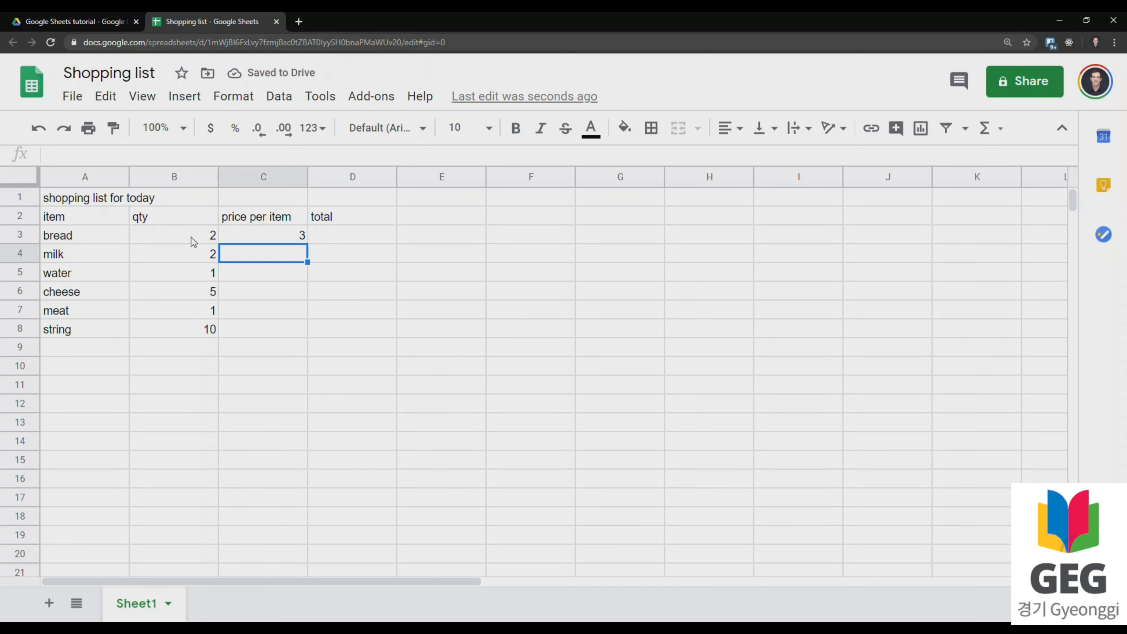
Step: Clear the bread price in C3 and re-enter it as $3
key("Up")
key("Down")
key("Up")
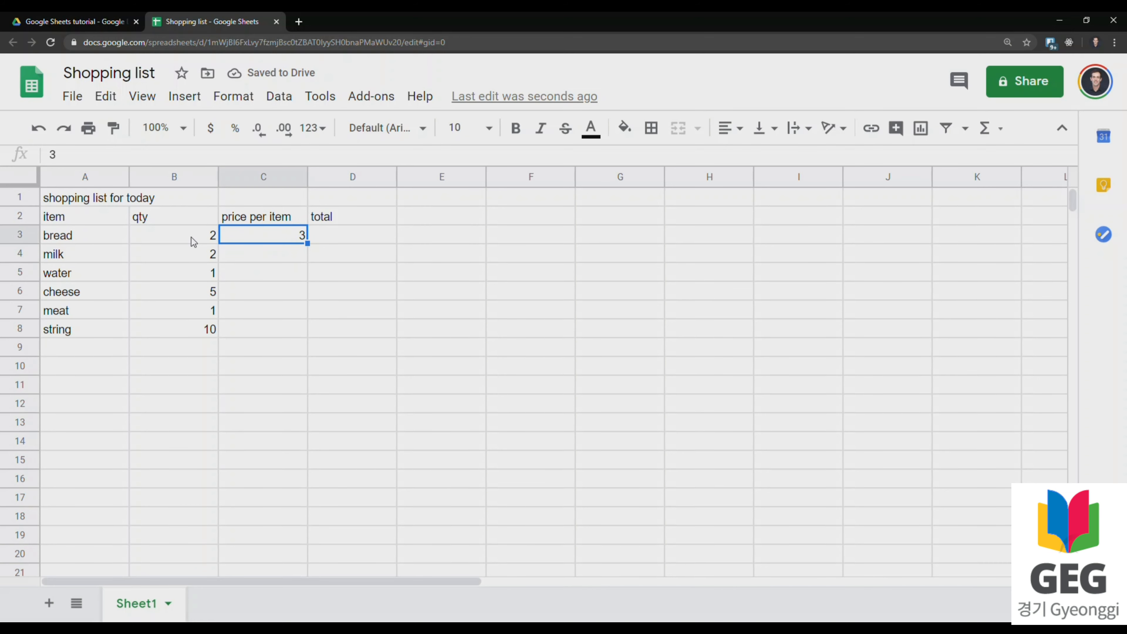
key("Down")
key("Up")
key("Delete")
type("$")
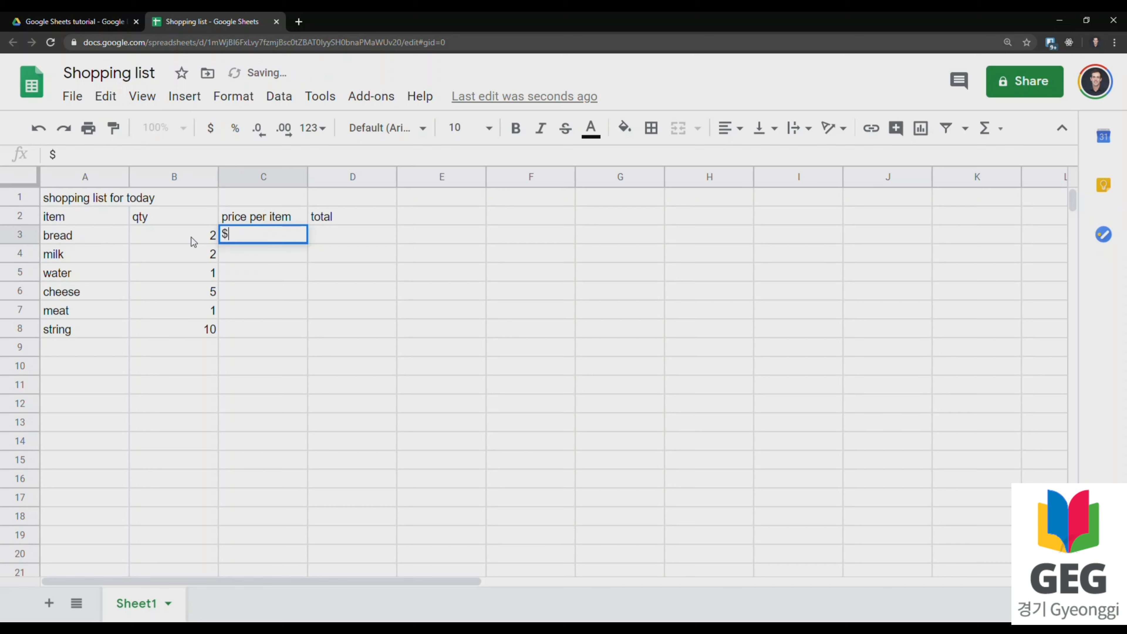
type("3")
key("Return")
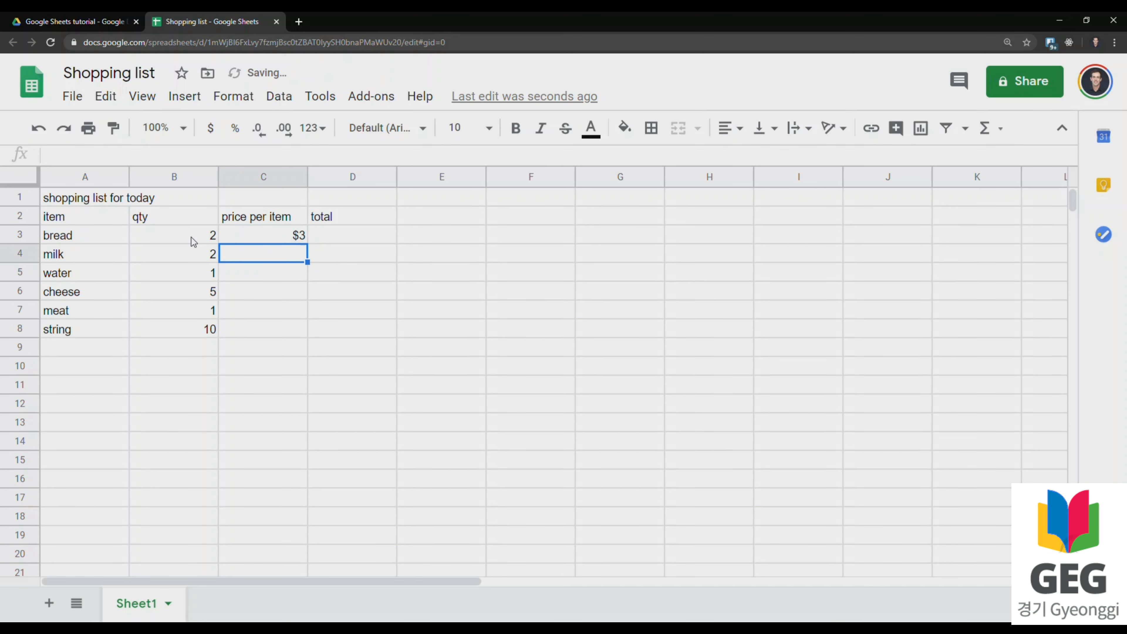
Step: Compare the price displayed in C3 with the underlying value stored in the cell
key("Up")
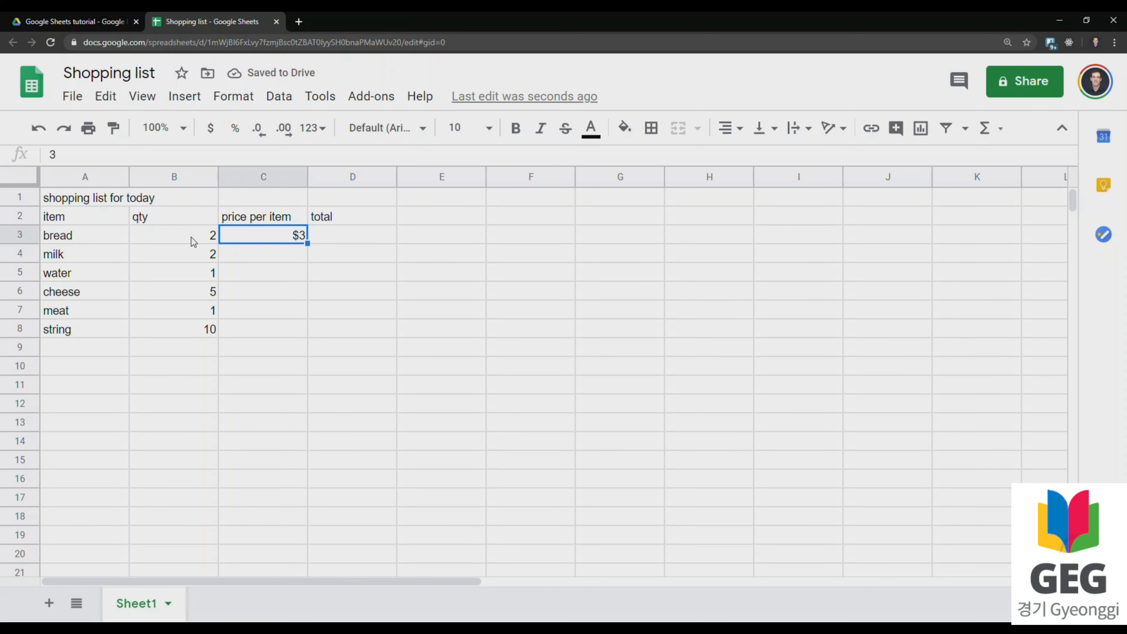
double_click(300, 236)
key("Return")
left_click(301, 236)
left_click_drag(84, 156, 44, 152)
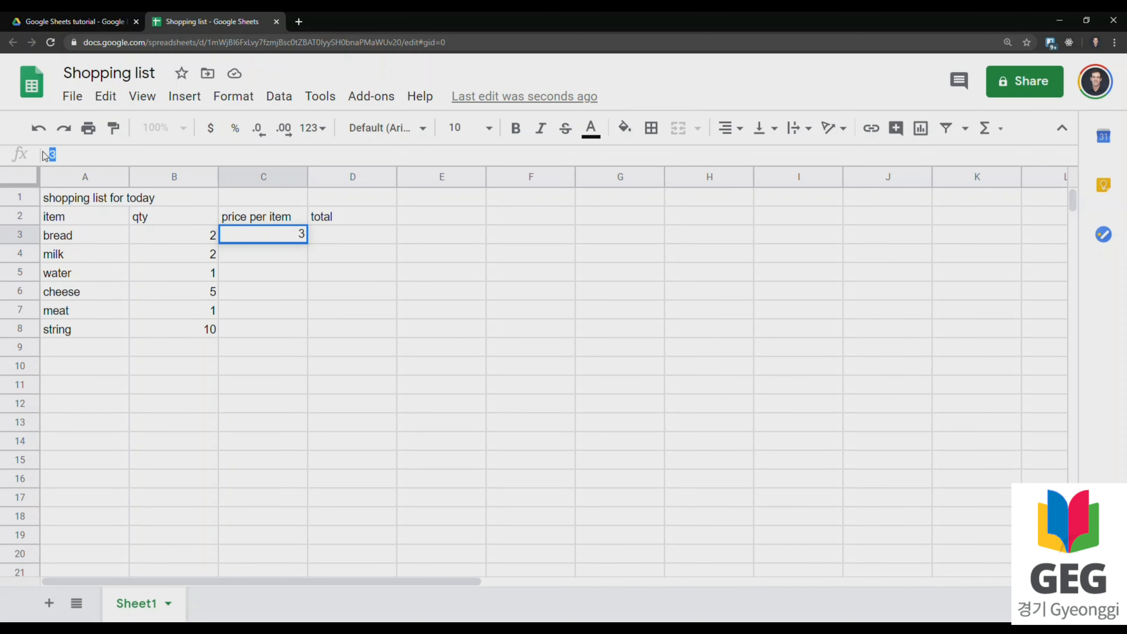
left_click(57, 155)
left_click(258, 288)
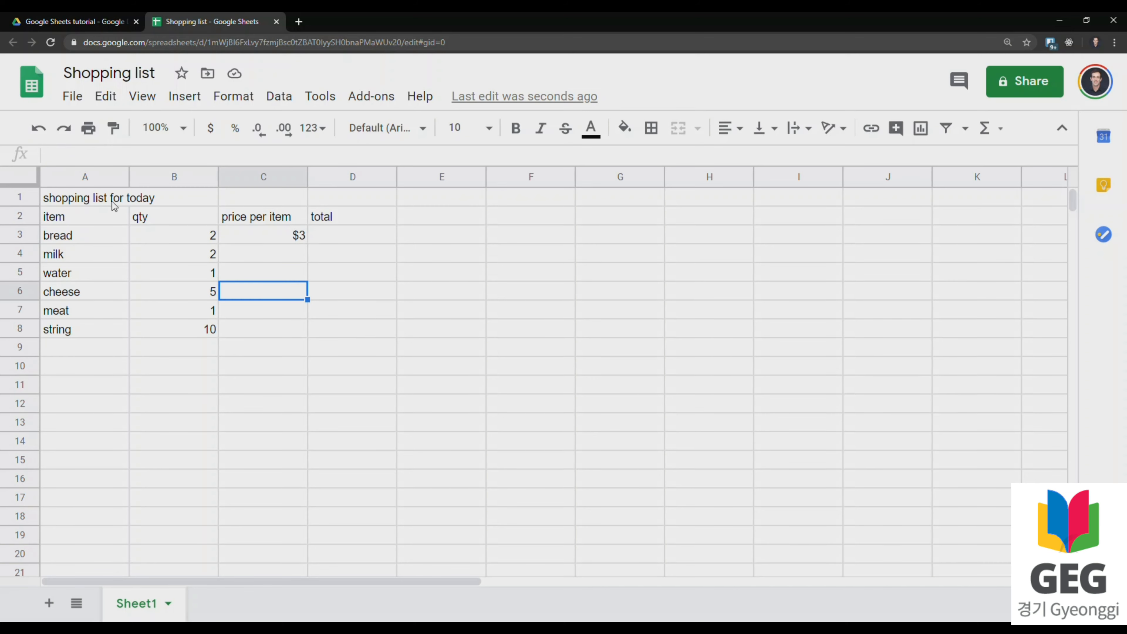
Step: Compare the text displayed in A3 with the content stored in that cell, returning to C3
left_click(75, 239)
left_click_drag(94, 156, 46, 158)
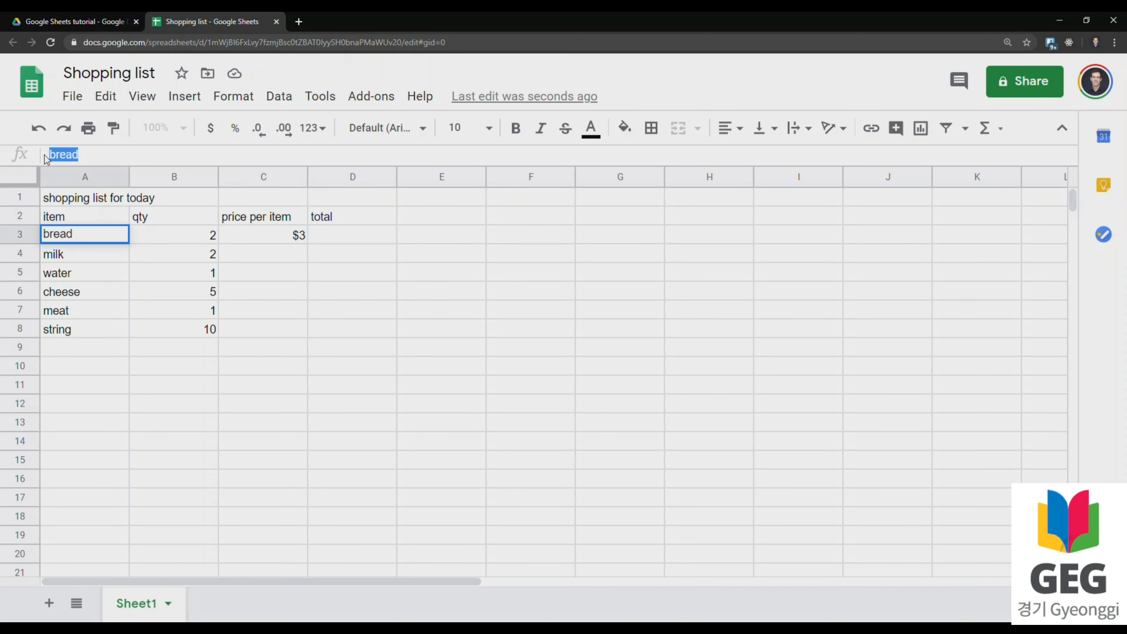
left_click_drag(79, 232, 43, 233)
left_click_drag(84, 155, 47, 155)
left_click(101, 153)
left_click(299, 239)
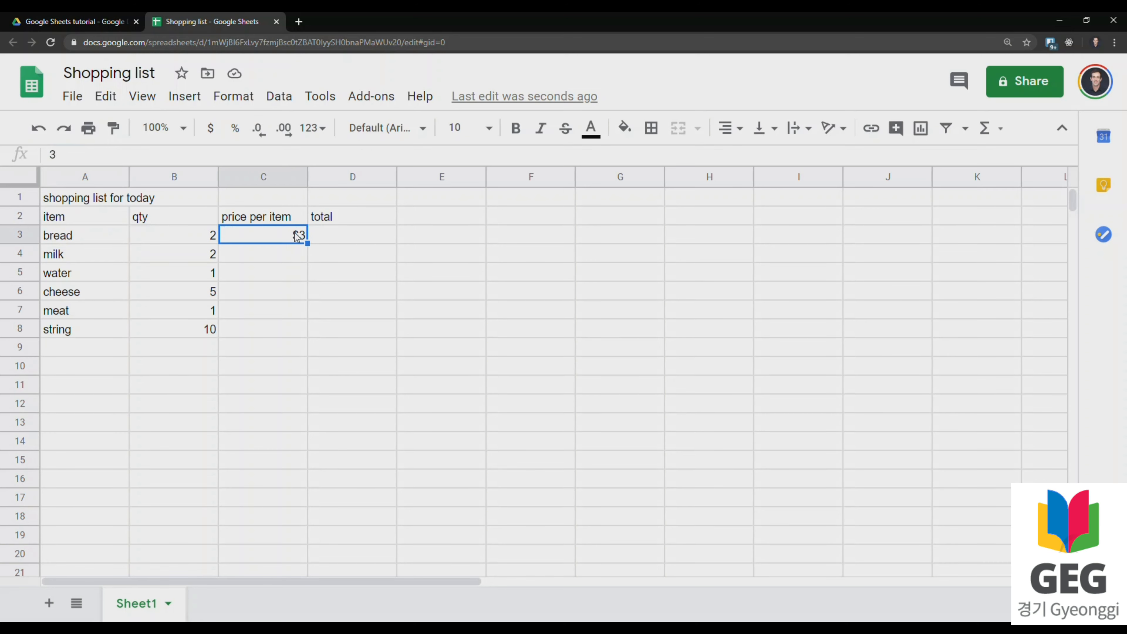
Step: Overwrite C3 with a copy of the blank cell C5 and enter 3 as the bread price
left_click(300, 270)
key("ctrl+c")
left_click(300, 234)
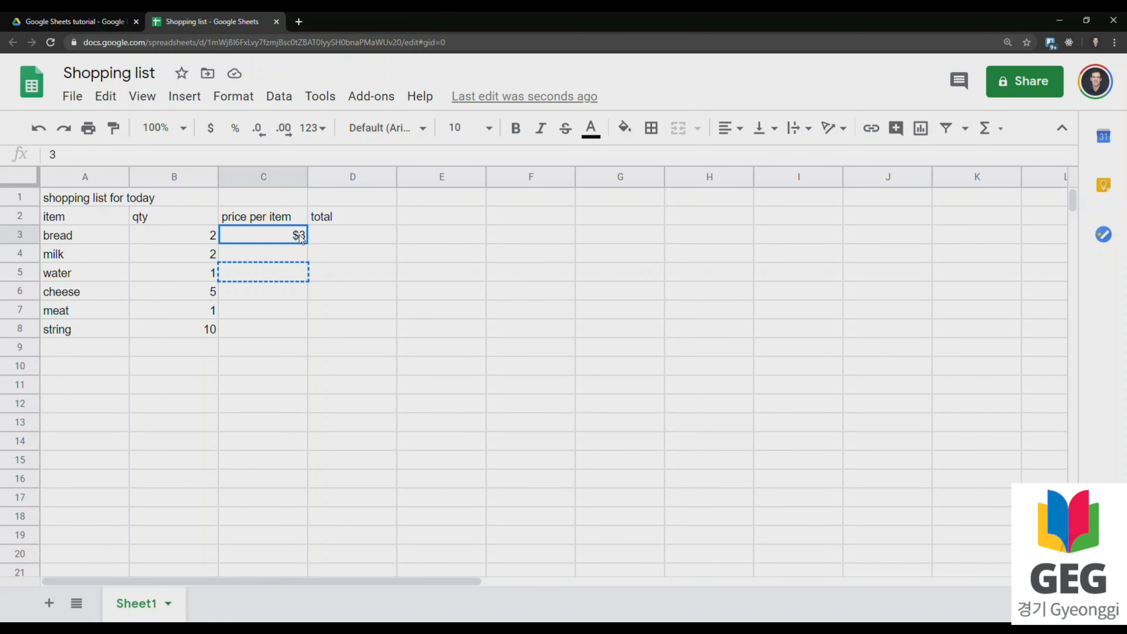
key("ctrl+v")
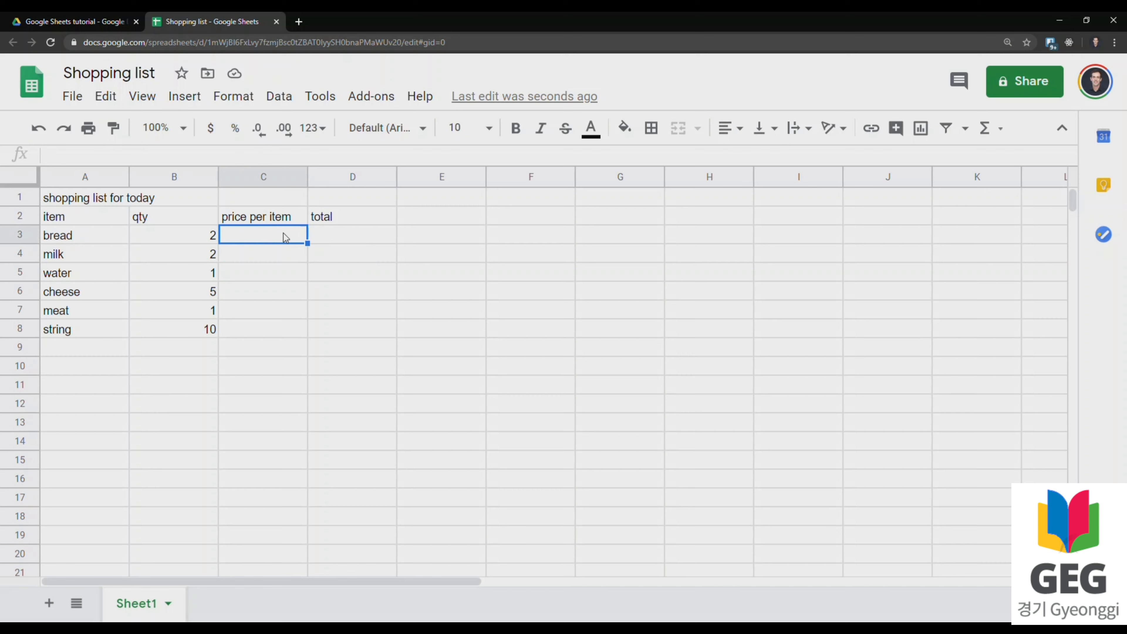
type("3")
key("Return")
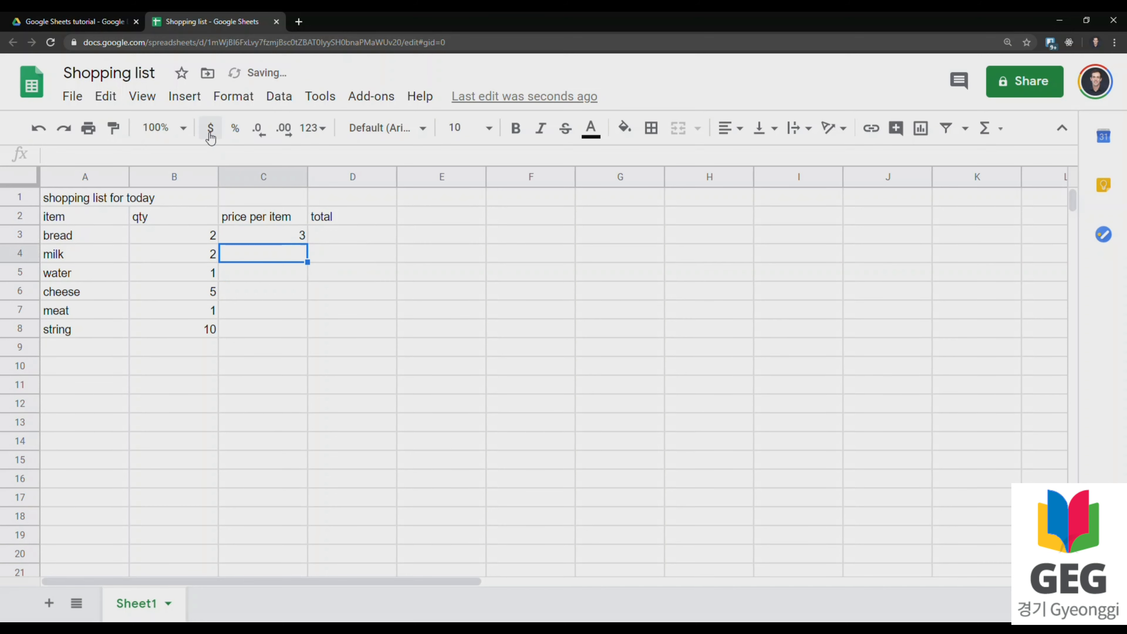
Step: Format the bread price in C3 as currency
left_click(211, 129)
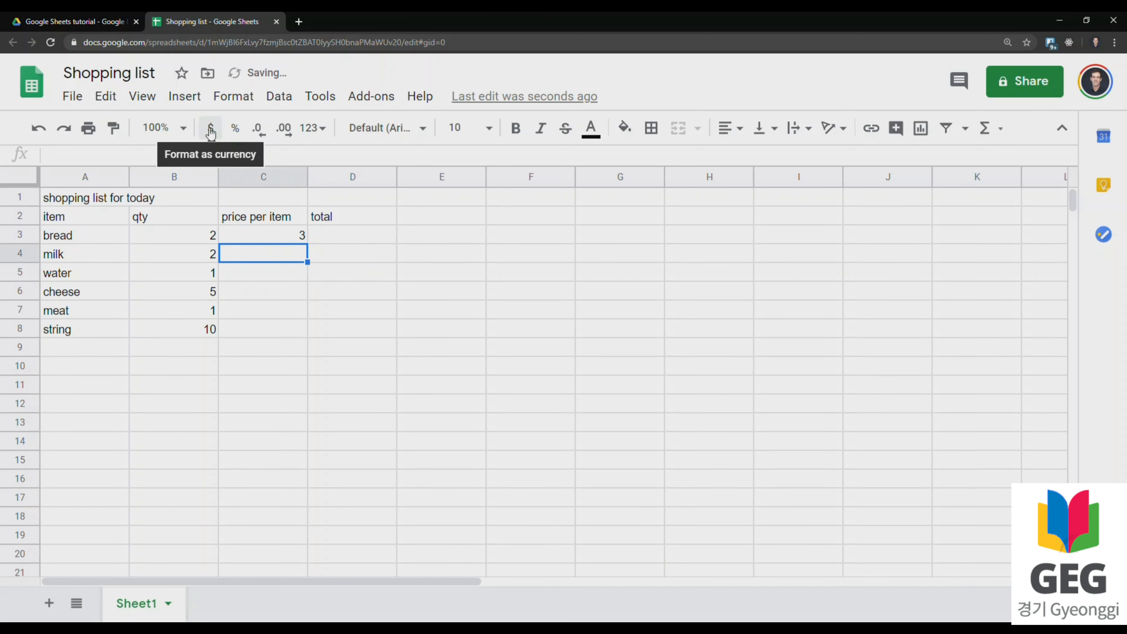
left_click(302, 241)
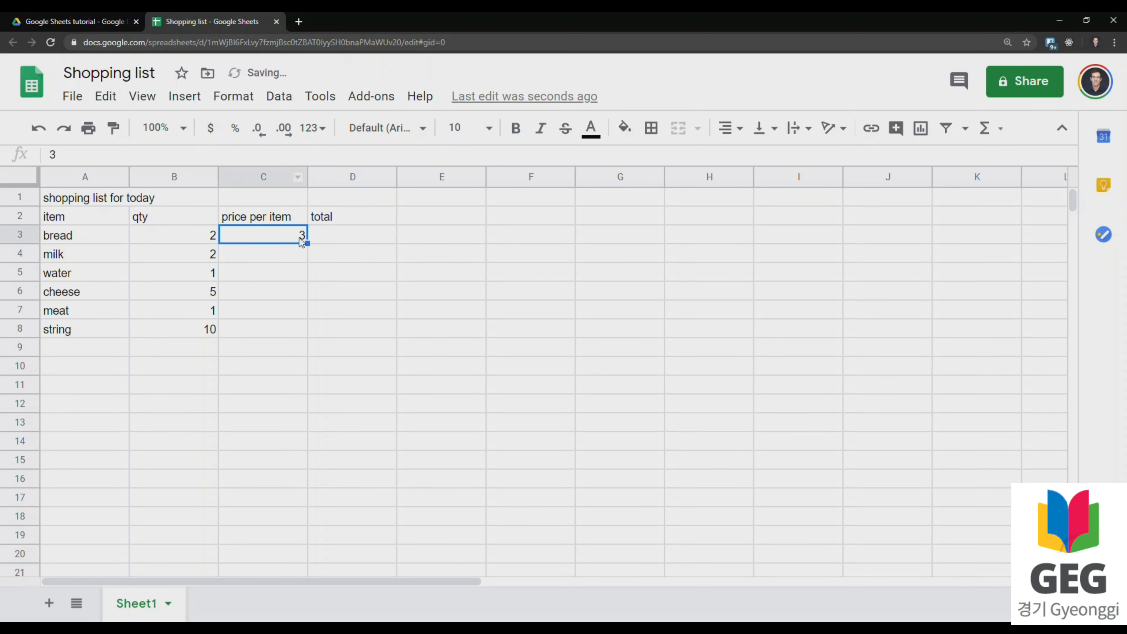
left_click(220, 133)
Step: Try fewer and more decimal places on the bread price in C3, ending at two decimals
left_click(263, 138)
left_click(284, 131)
left_click(284, 131)
left_click(284, 131)
left_click(264, 134)
left_click(264, 134)
left_click(264, 134)
left_click(278, 134)
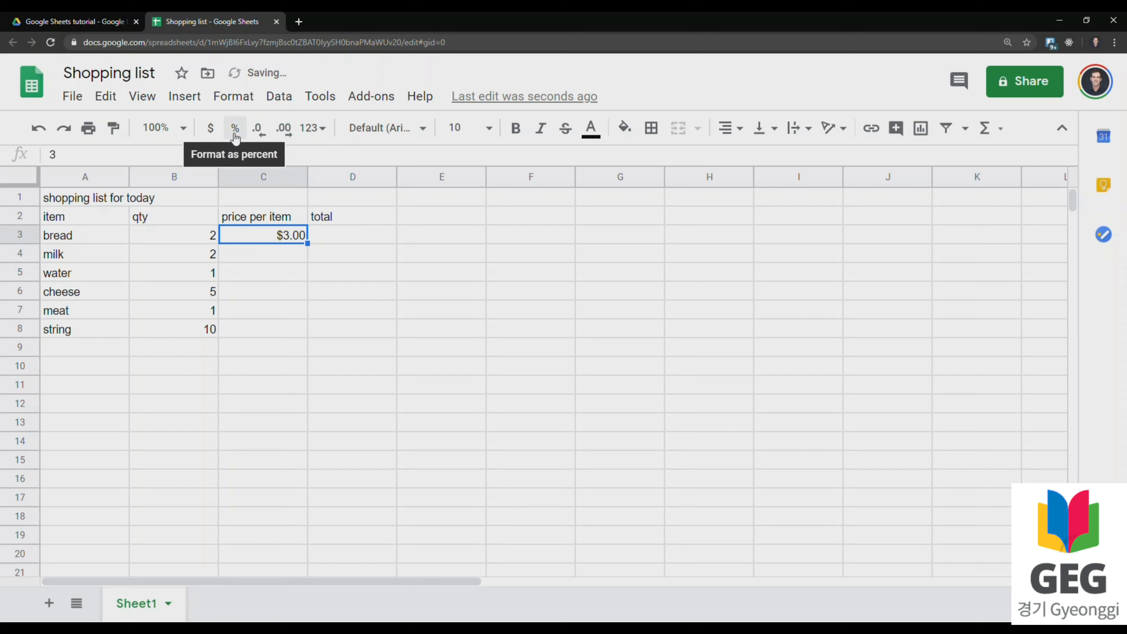
Step: Look over the other available number formats for C3 without applying one
left_click(316, 129)
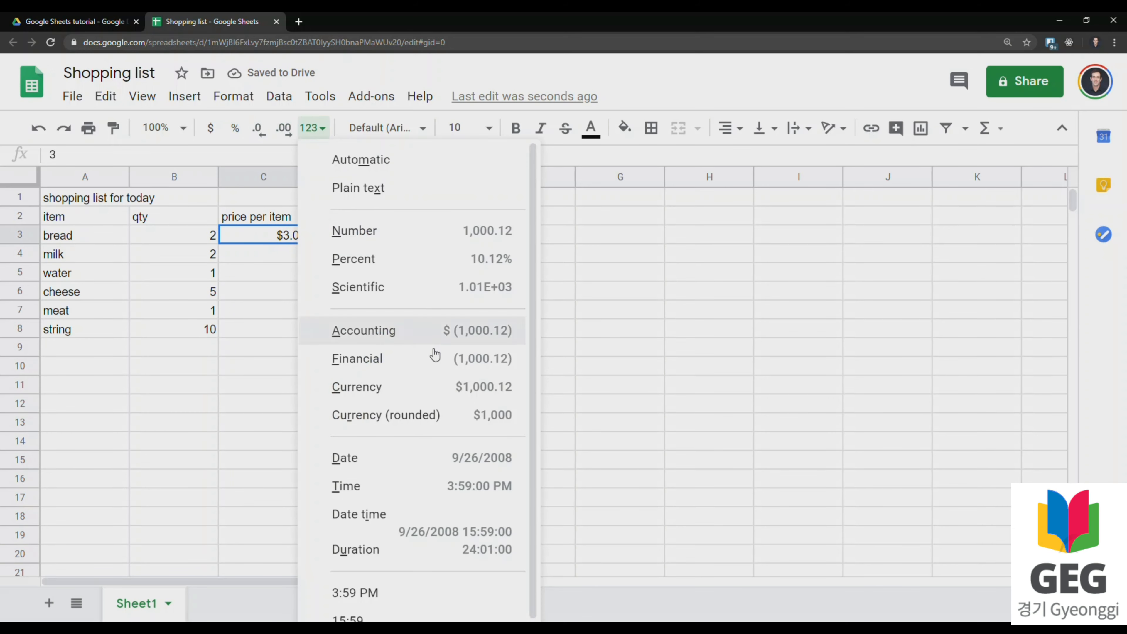
left_click(286, 313)
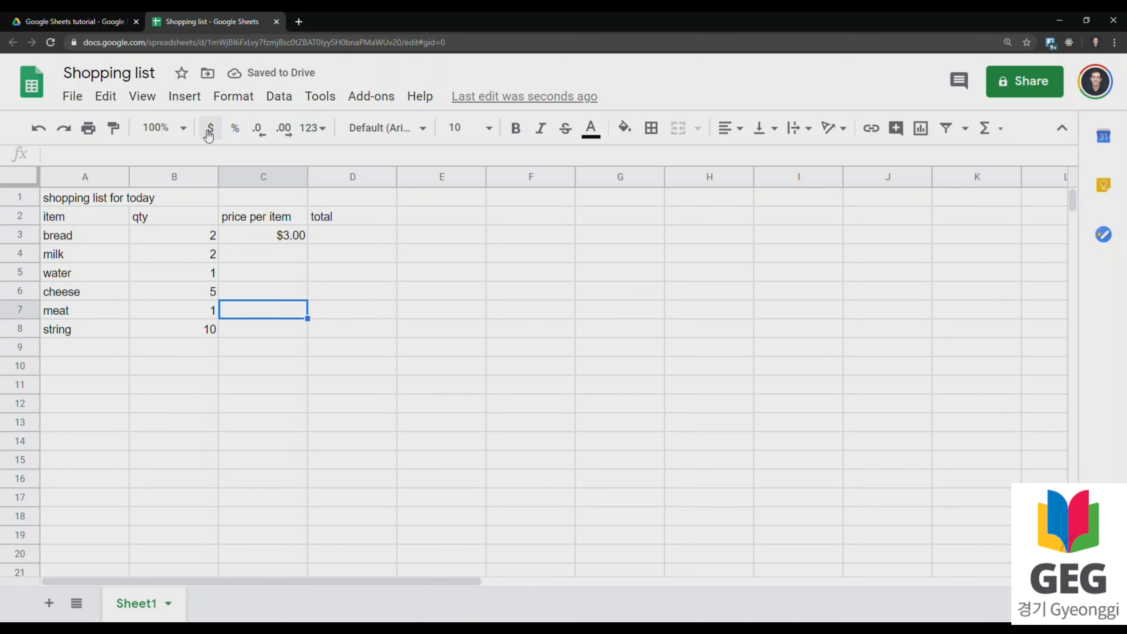
left_click(295, 236)
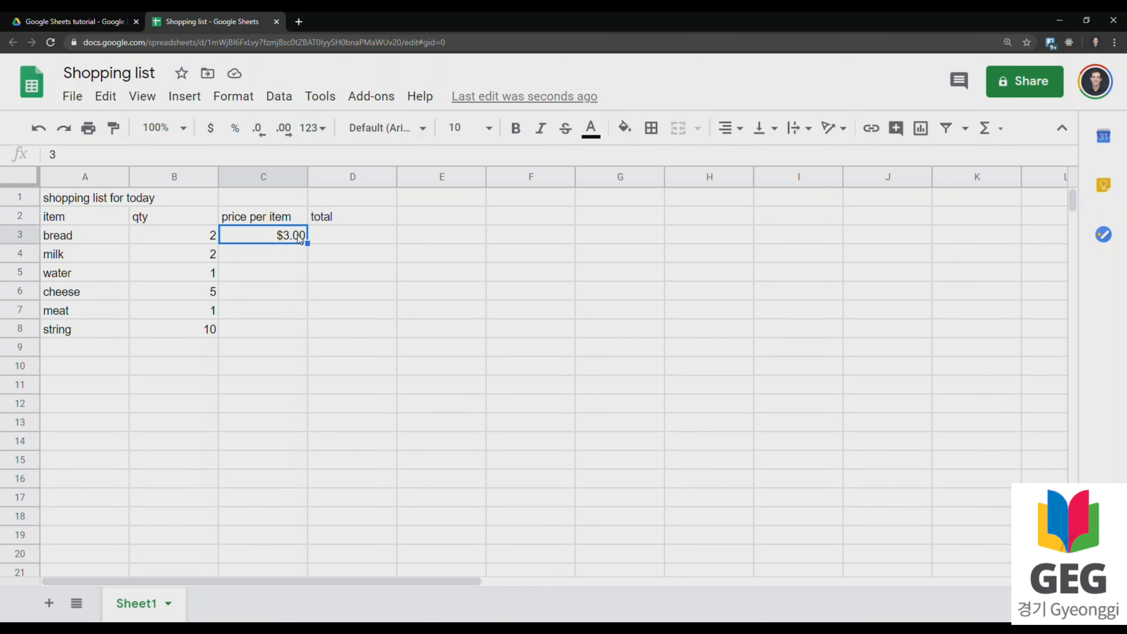
Step: Enter 2 as the price per item for milk in cell C4
left_click(288, 254)
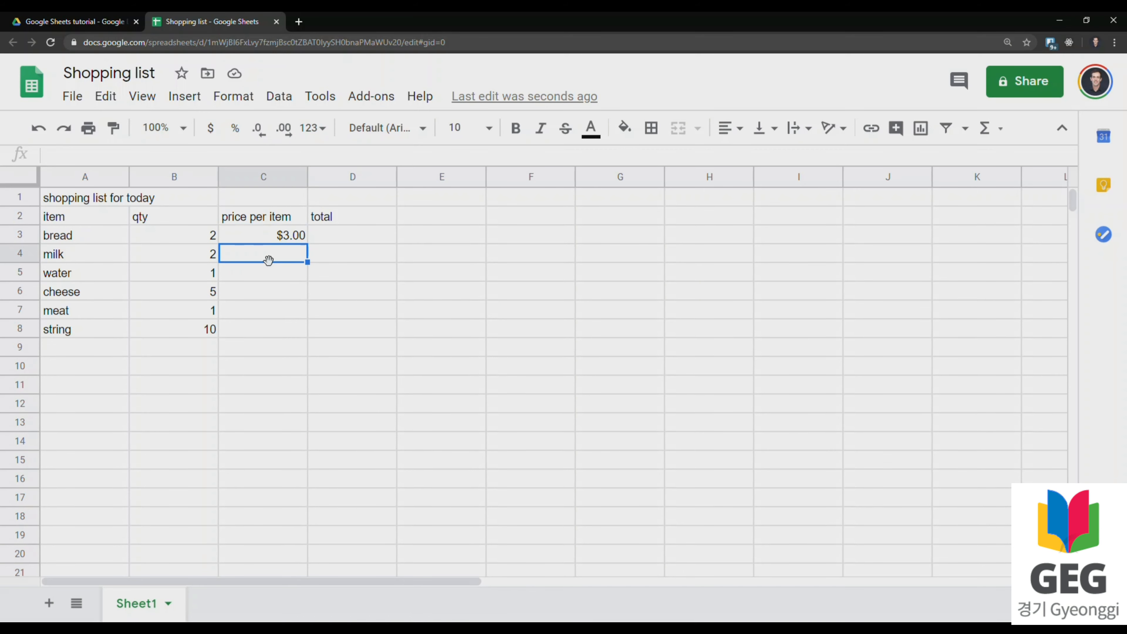
key("Return")
left_click(296, 258)
type("2")
key("Return")
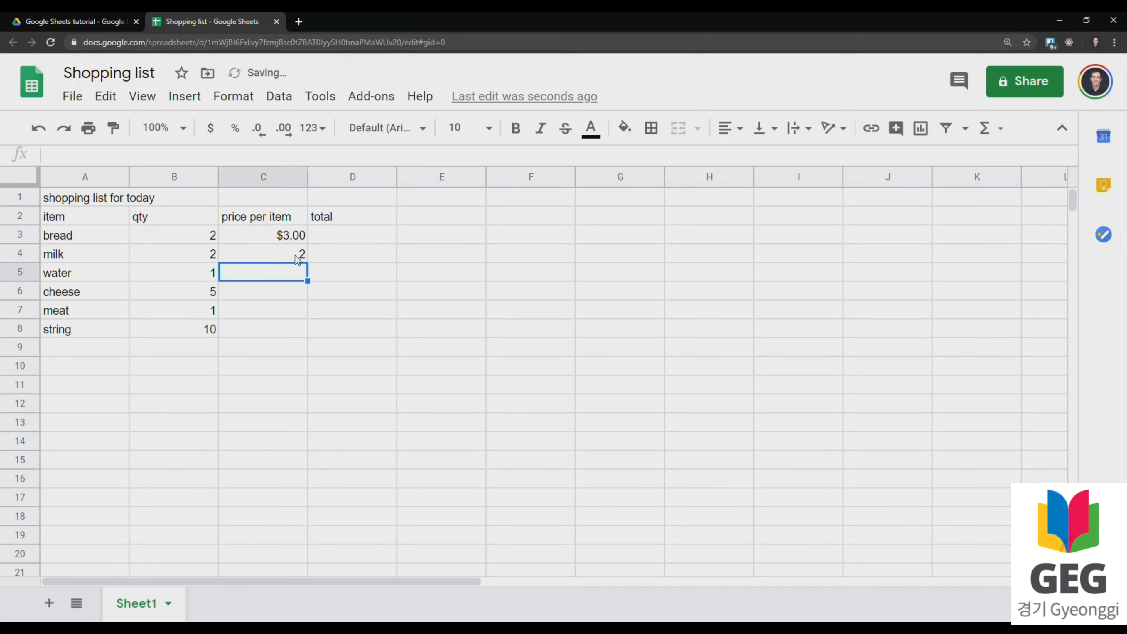
left_click(297, 258)
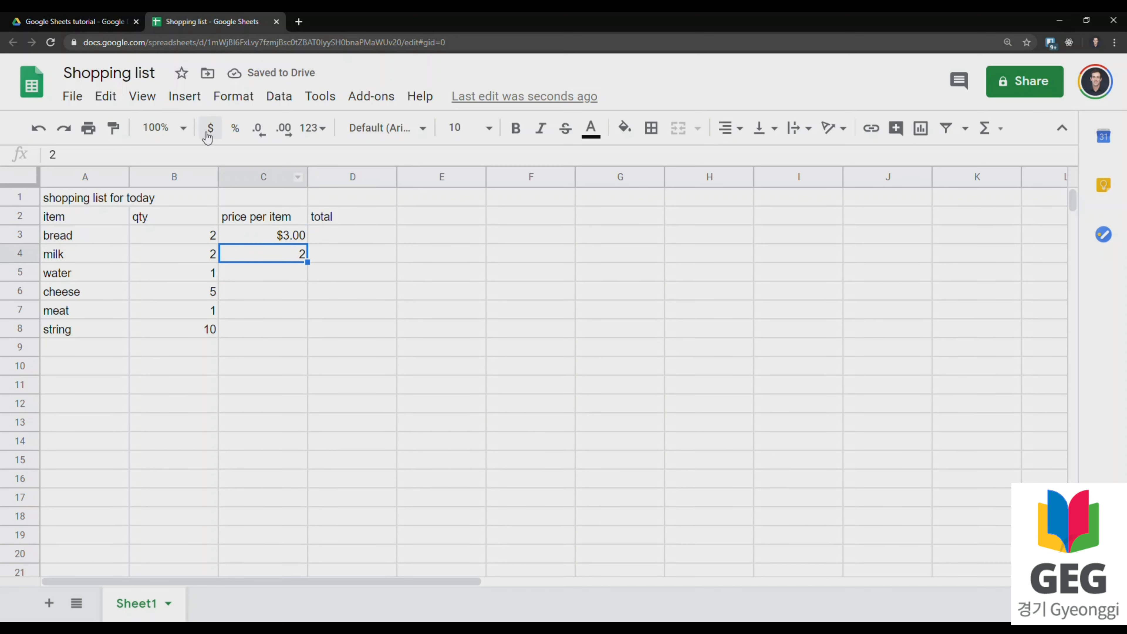
left_click(298, 277)
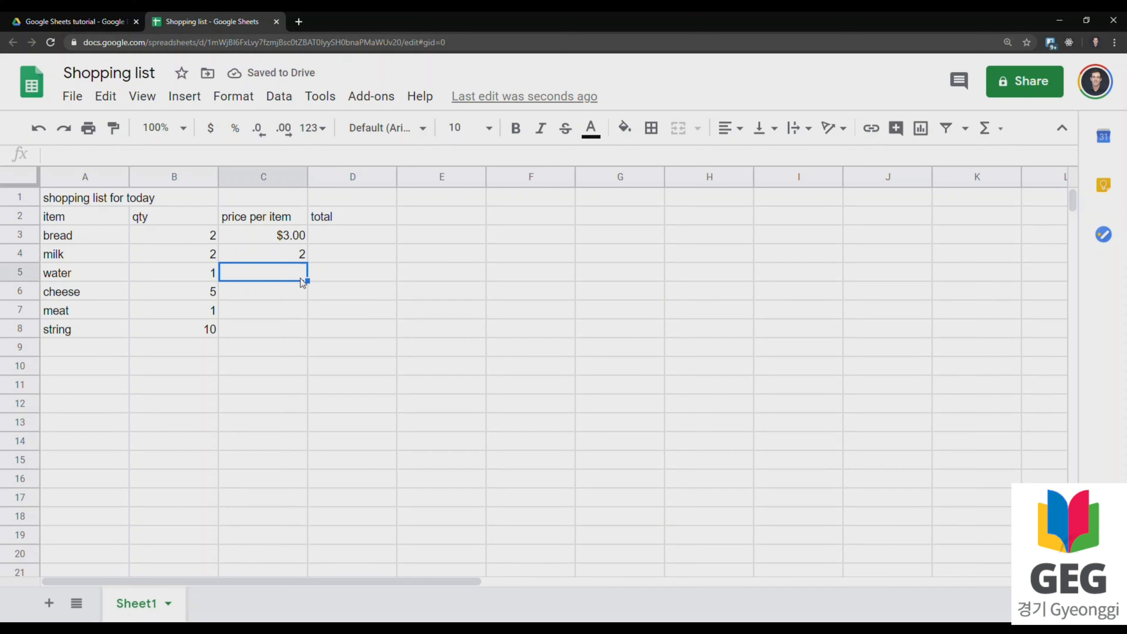
left_click(300, 292)
left_click(301, 329)
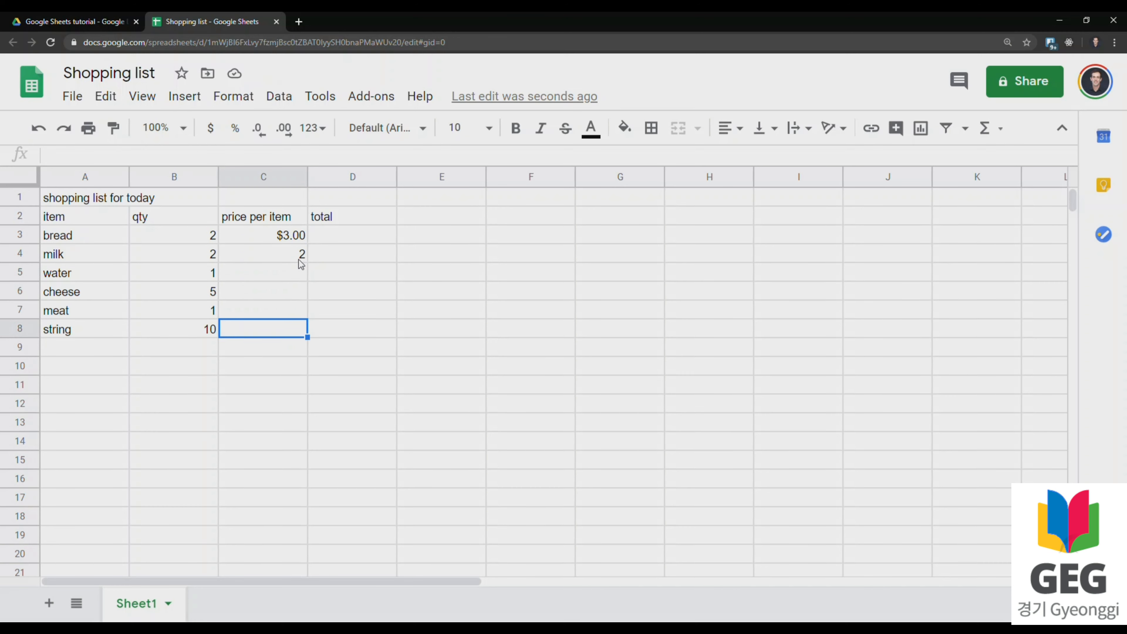
Step: Fill the bread price with its currency format from C3 down through C8
left_click(301, 240)
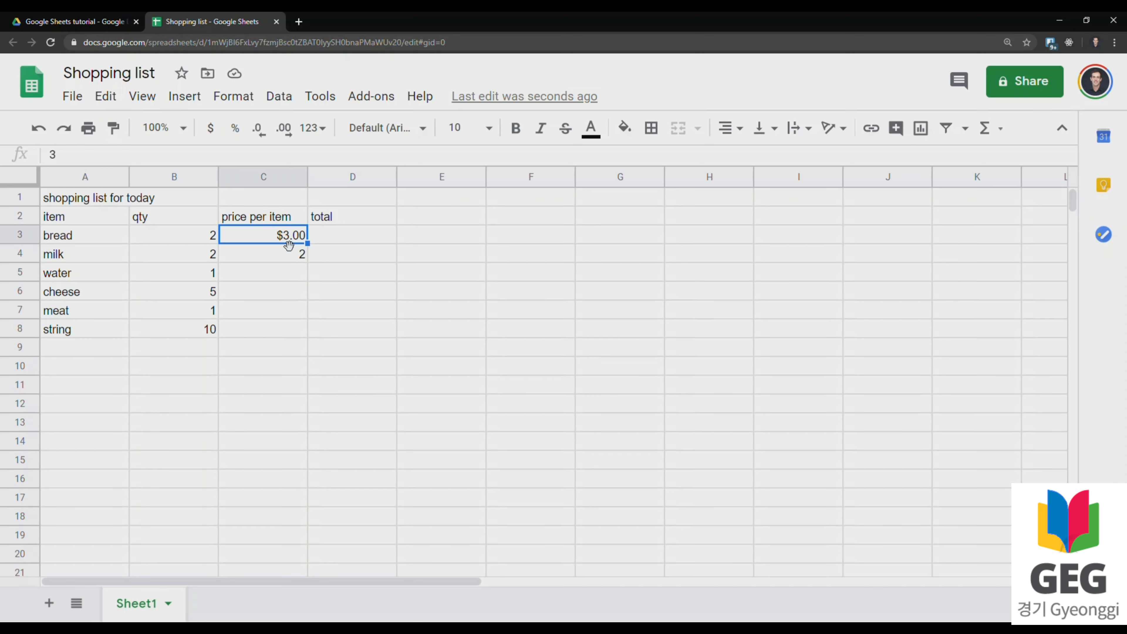
mouse_move(284, 243)
left_mouse_down()
mouse_move(428, 318)
mouse_move(287, 247)
left_mouse_up()
left_click_drag(307, 242, 304, 328)
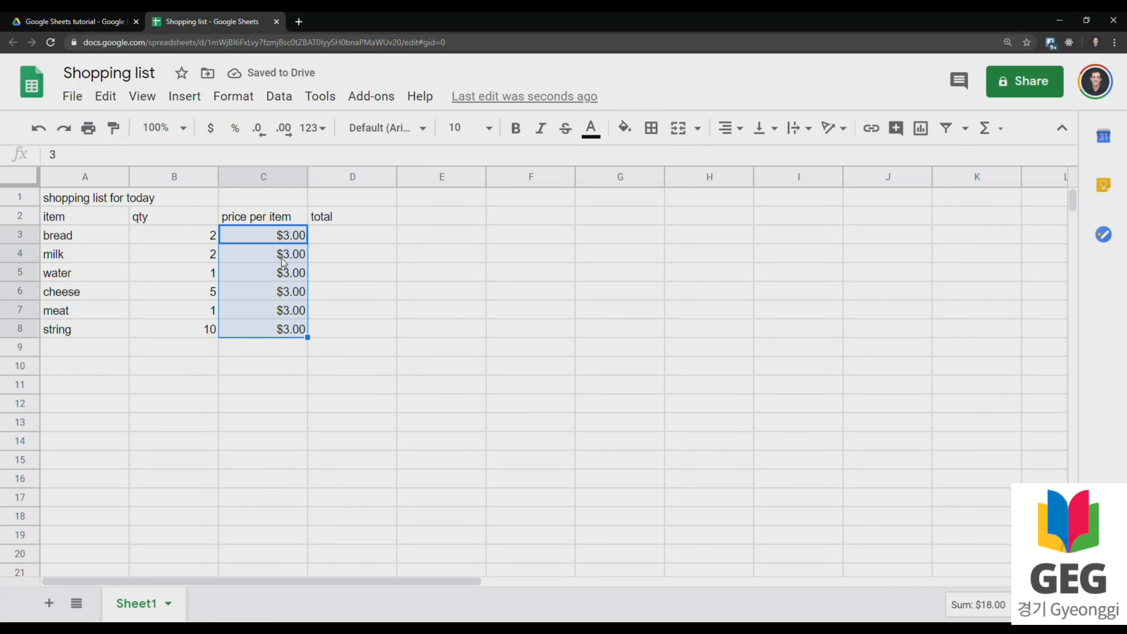
left_click(286, 356)
Step: Set the price per item to 2 for milk in C4 and 1 for water in C5
left_click(287, 256)
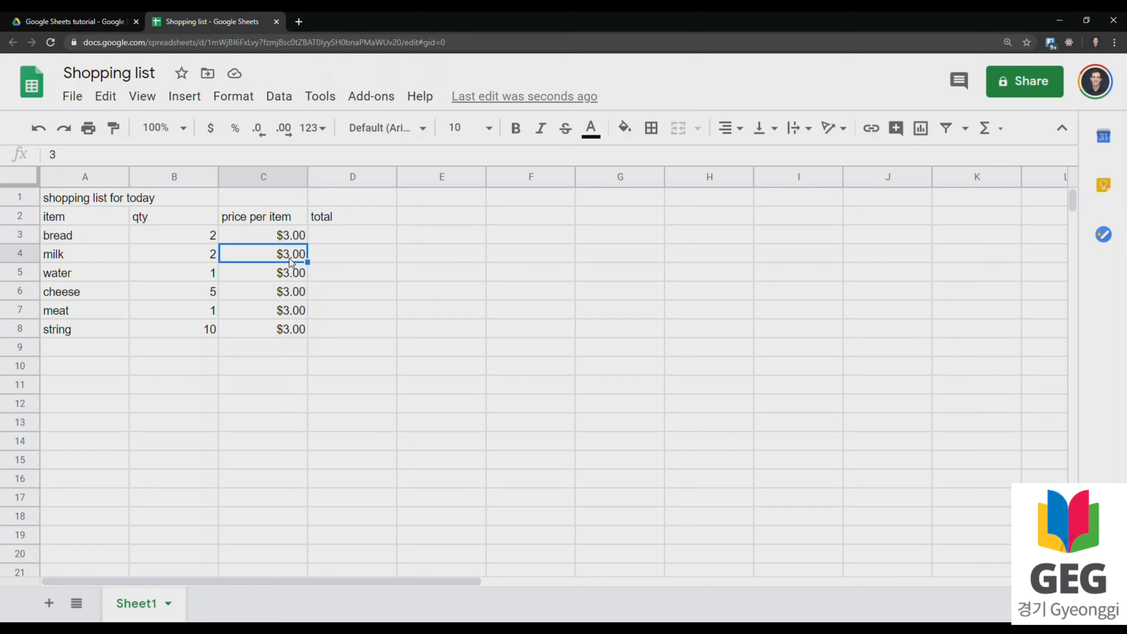
type("2")
key("Return")
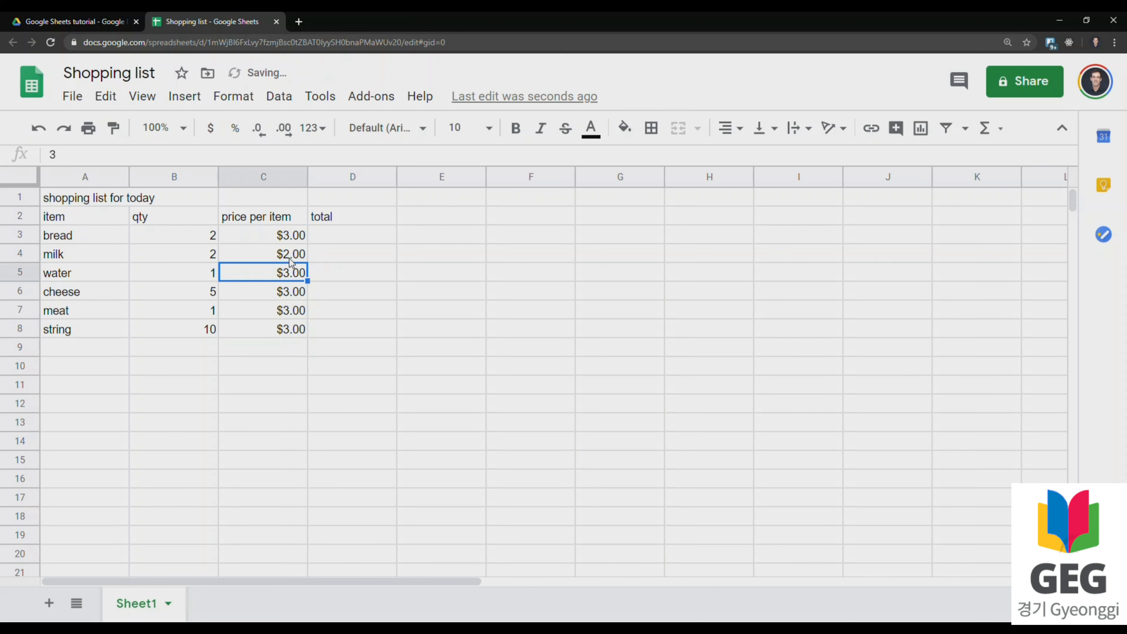
type("1")
key("Return")
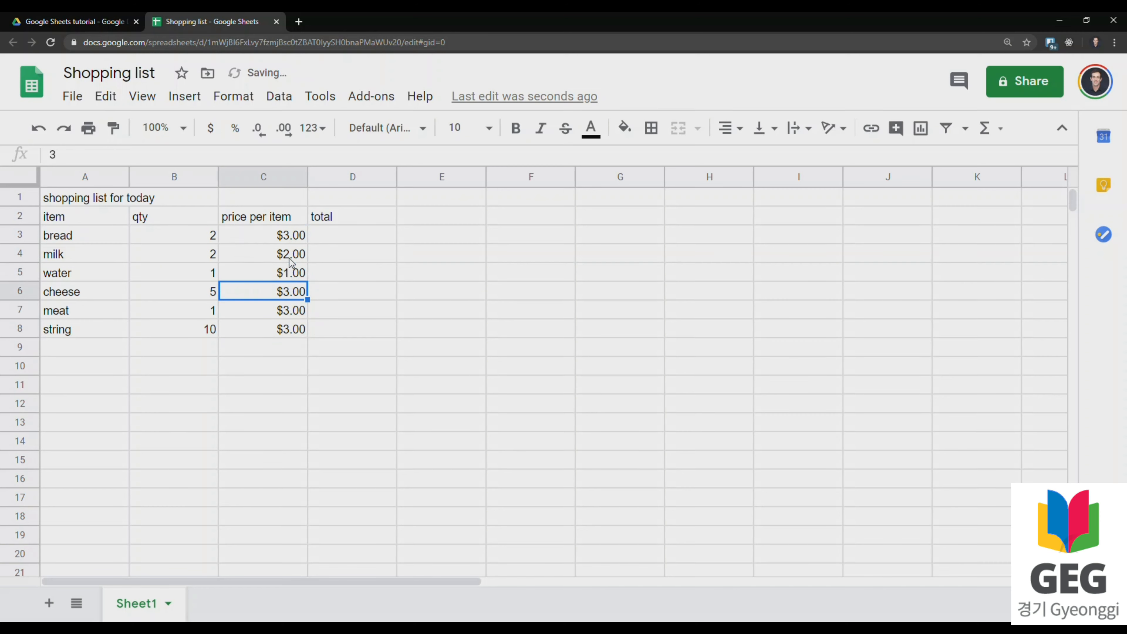
Step: Set the price per item to 5 for cheese, 10 for meat and .5 for string in C6 to C8
type("5")
key("Return")
type("10")
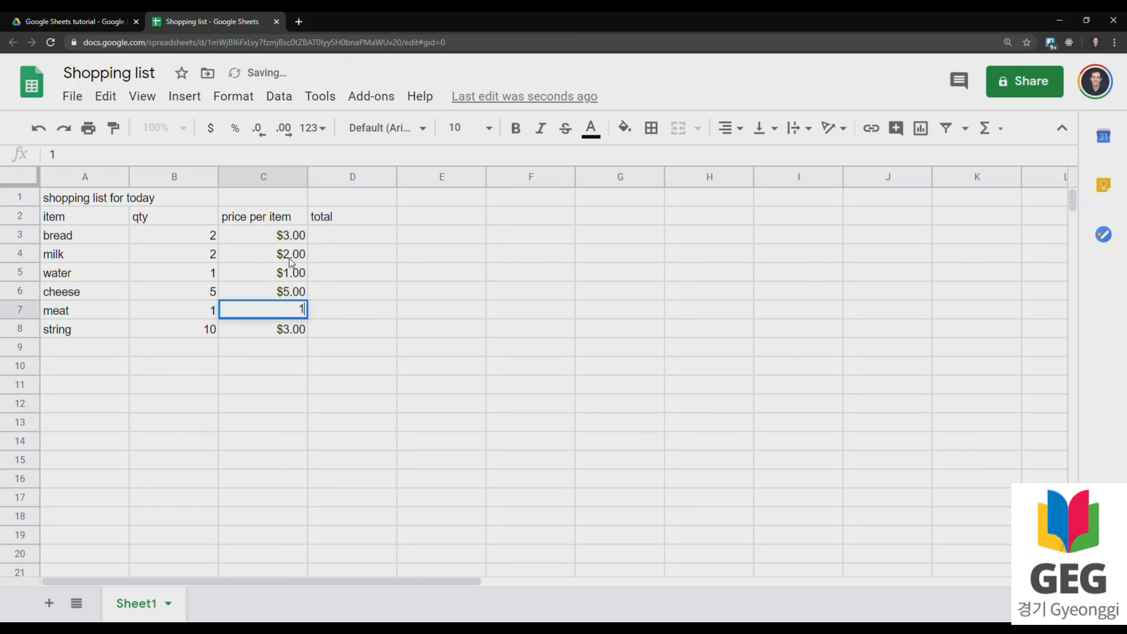
key("Return")
type(".5")
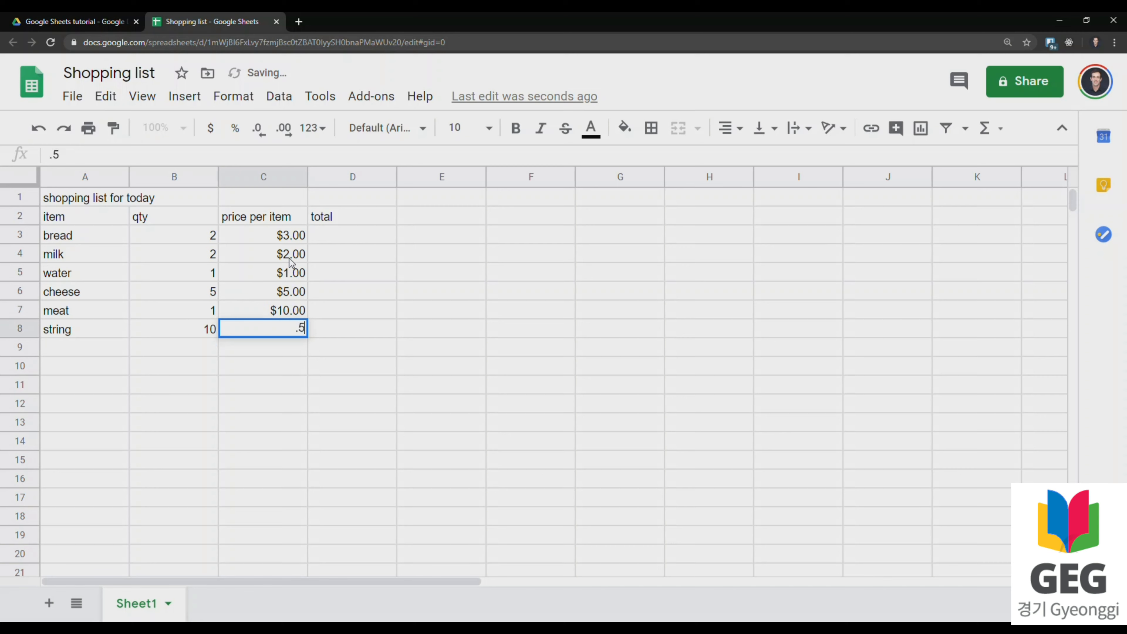
key("Return")
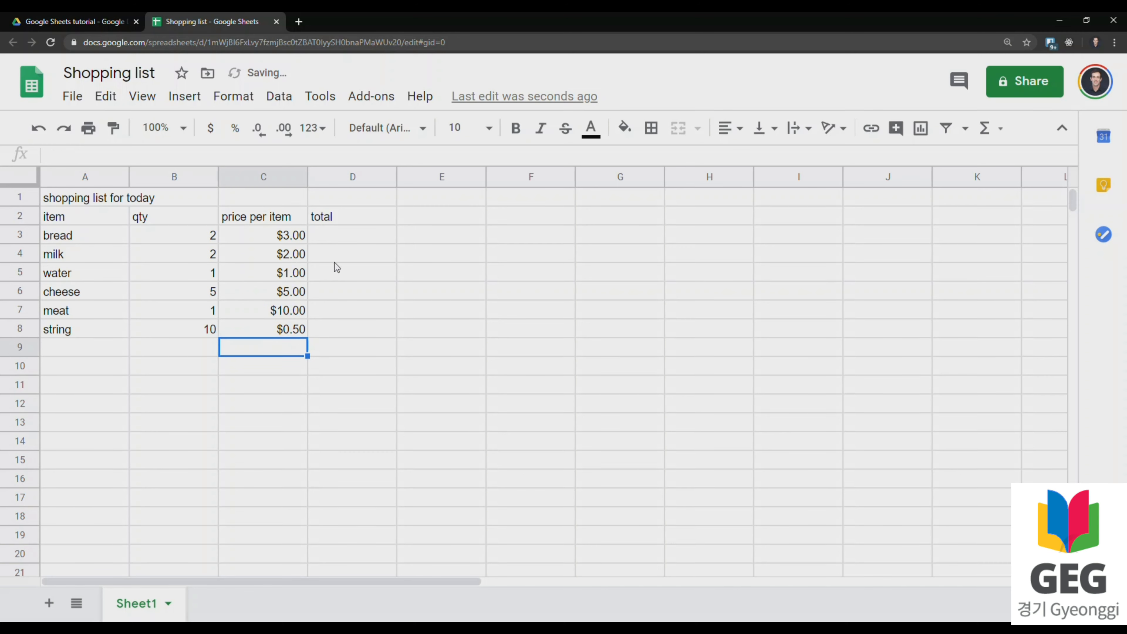
left_click_drag(279, 237, 282, 329)
left_click(285, 350)
Step: Enter 6 as the total for bread in D3 and format it as currency
left_click(354, 236)
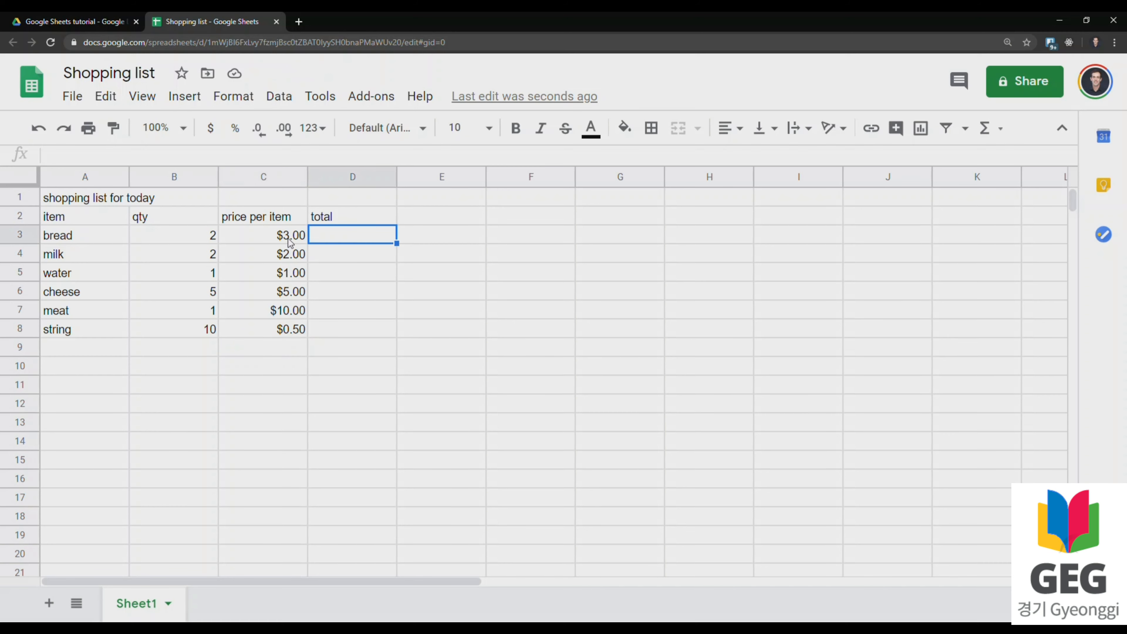
type("6")
key("Return")
left_click(359, 232)
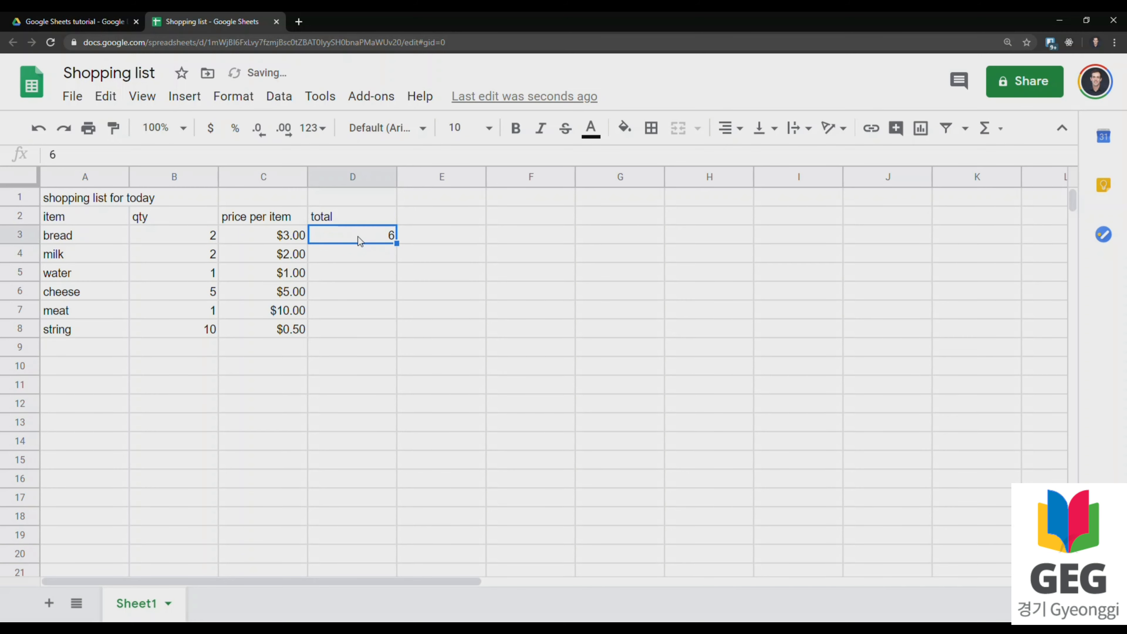
left_click(212, 133)
left_click(391, 255)
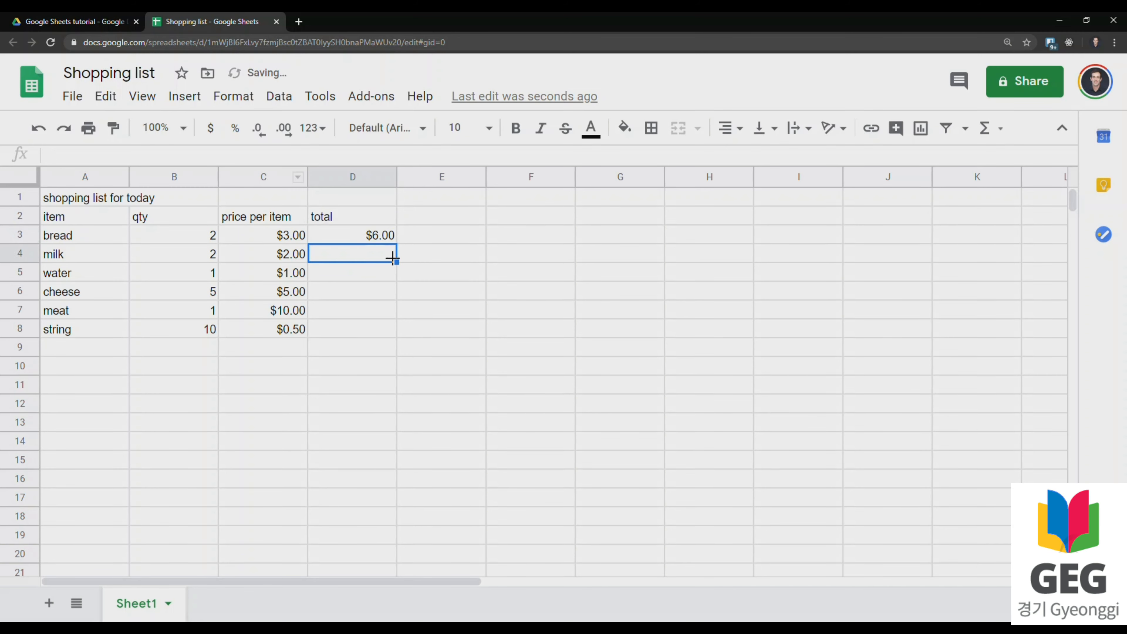
Step: Undo the currency format on D3 and fill the formatted bread price from C3 across into D3
key("ctrl+z")
left_click(295, 242)
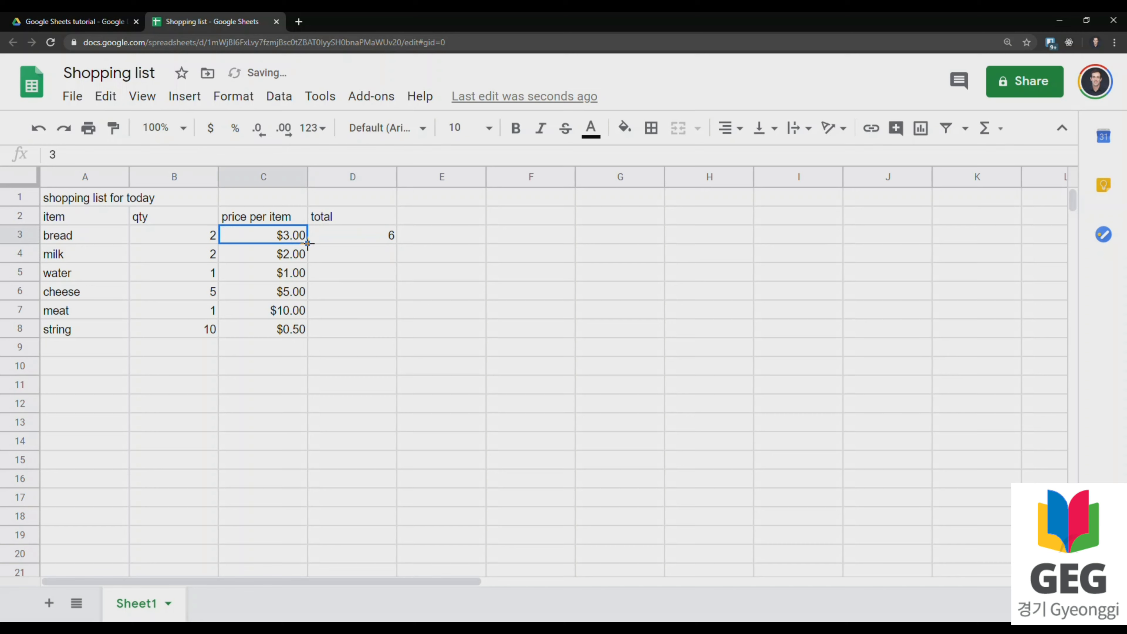
left_click_drag(307, 244, 369, 240)
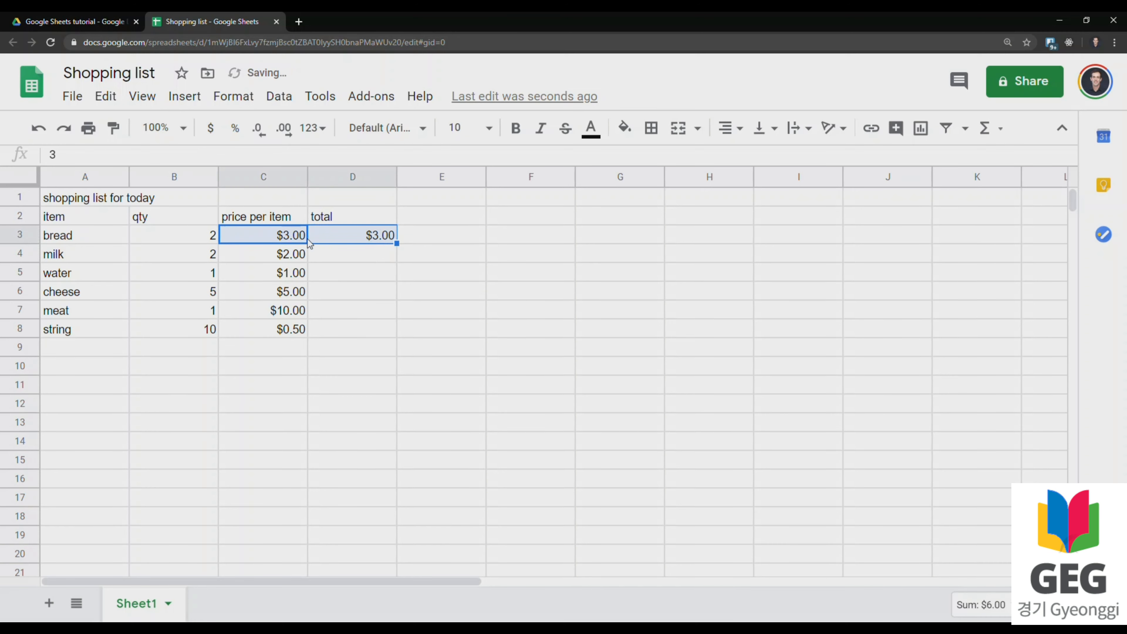
Step: Enter 6 as the bread total in D3
left_click(371, 275)
left_click(388, 241)
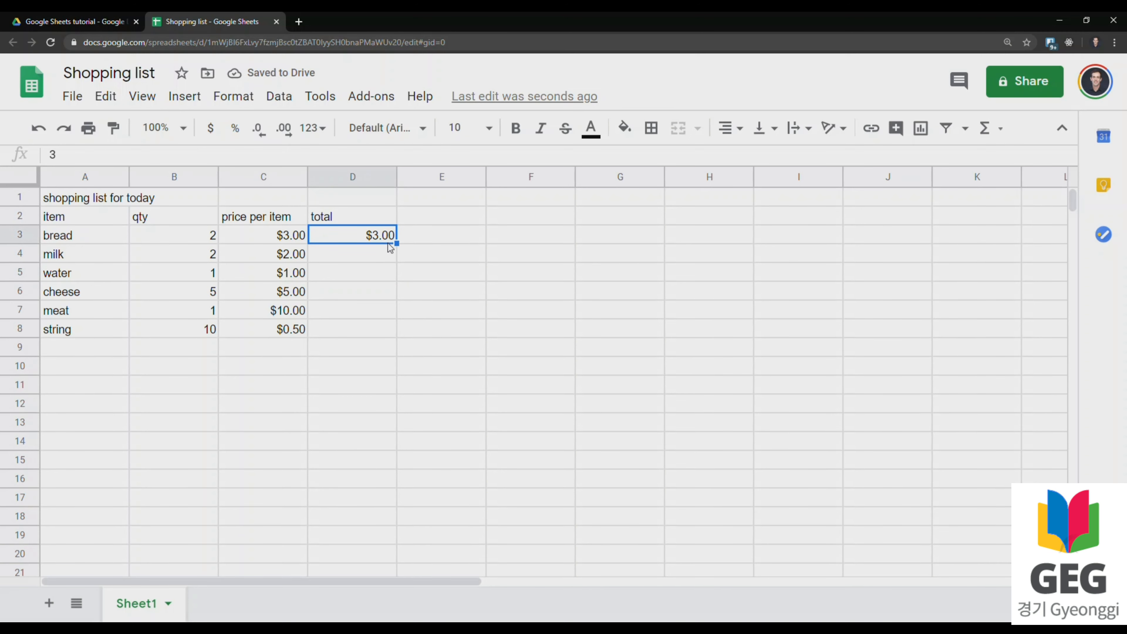
type("6")
key("Return")
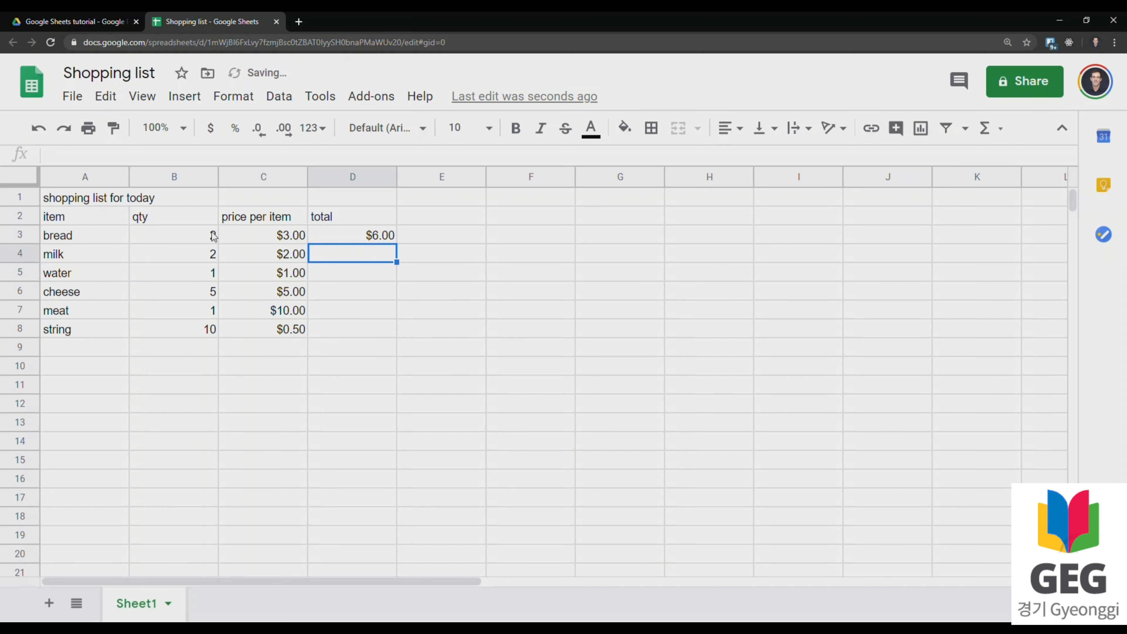
Step: Set the bread quantity in B3 to 1 and its total in D3 to 3
key("Up")
key("Left")
key("Left")
type("1")
key("Return")
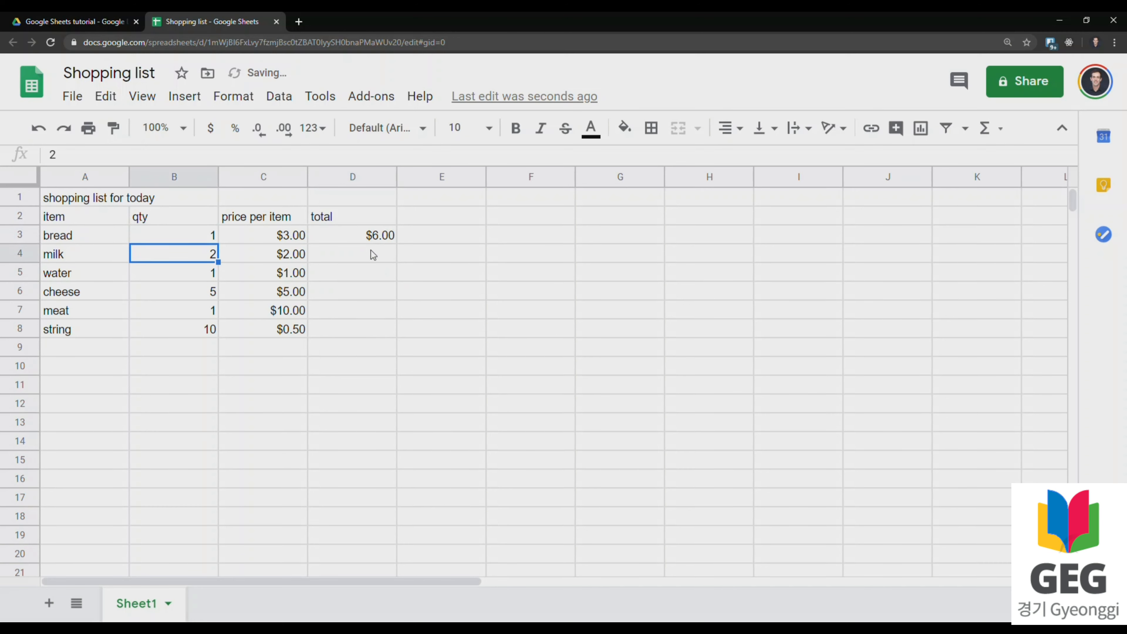
left_click(378, 236)
type("3")
key("Return")
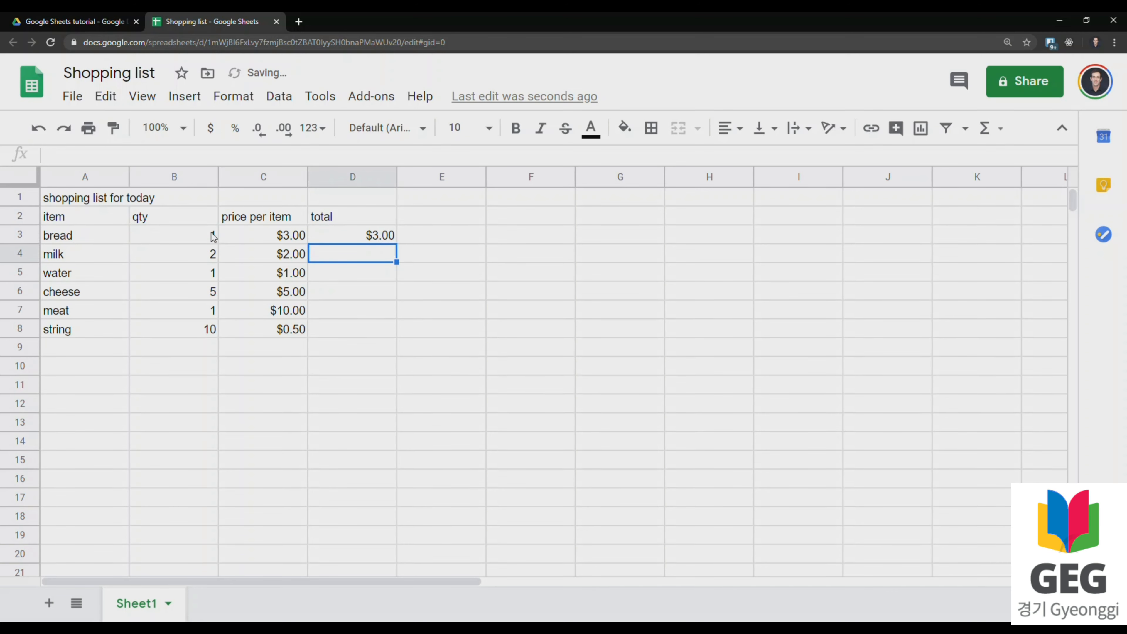
Step: Undo the last edits to the bread total and the bread quantity
left_click(395, 239)
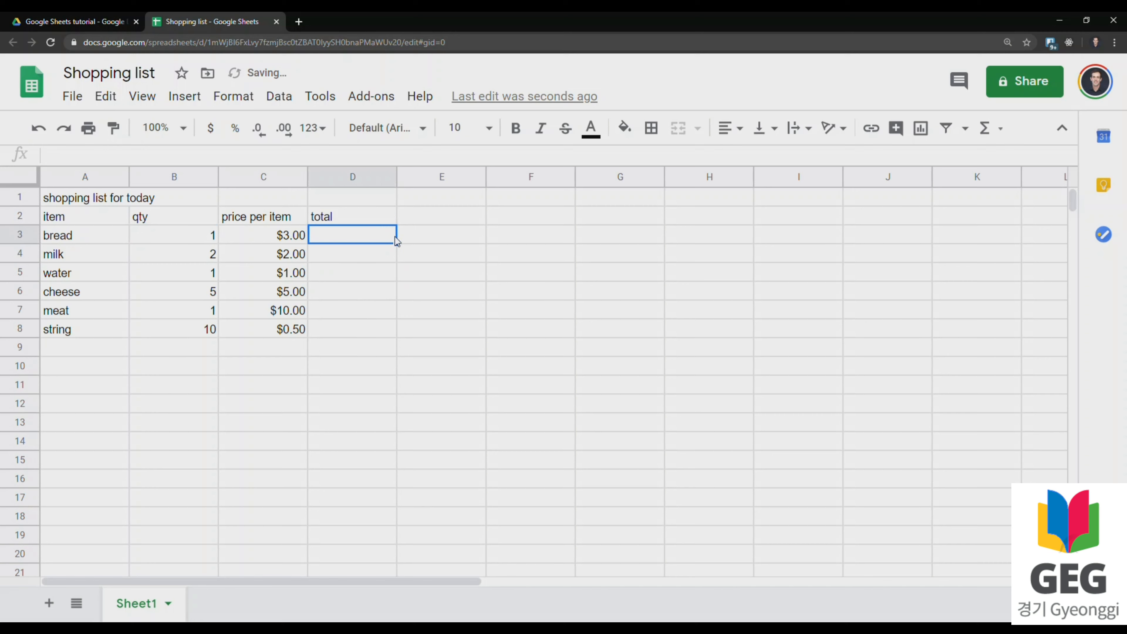
key("ctrl+z")
key("ctrl+z")
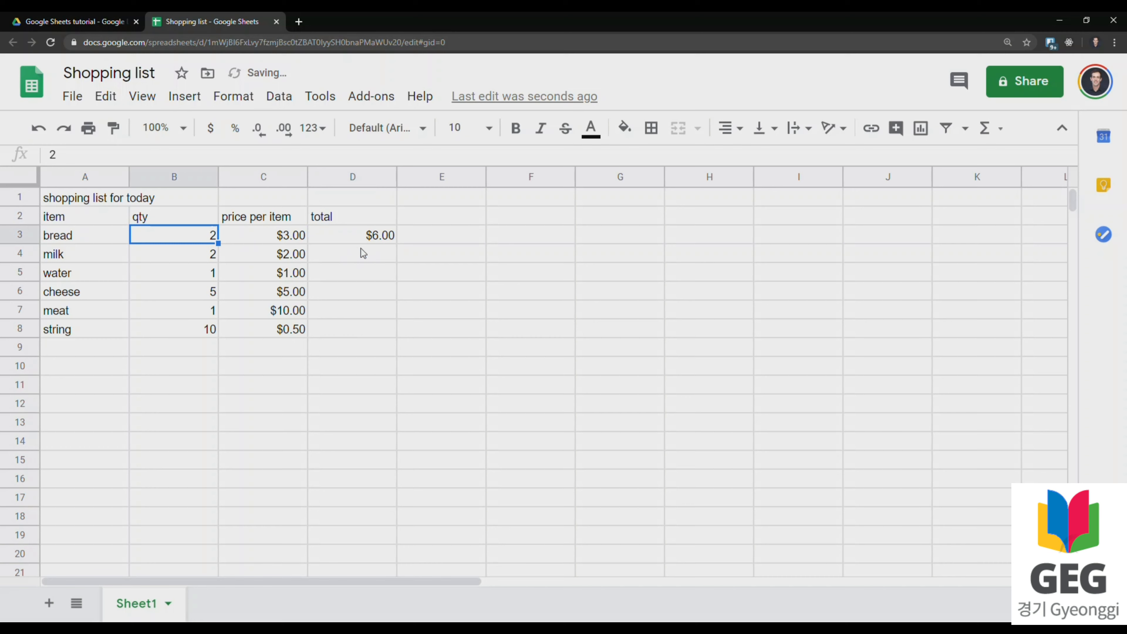
Step: Clear the bread total in D3 and enter the formula =B3*C3 using references to the quantity and price cells
left_click(373, 236)
key("Delete")
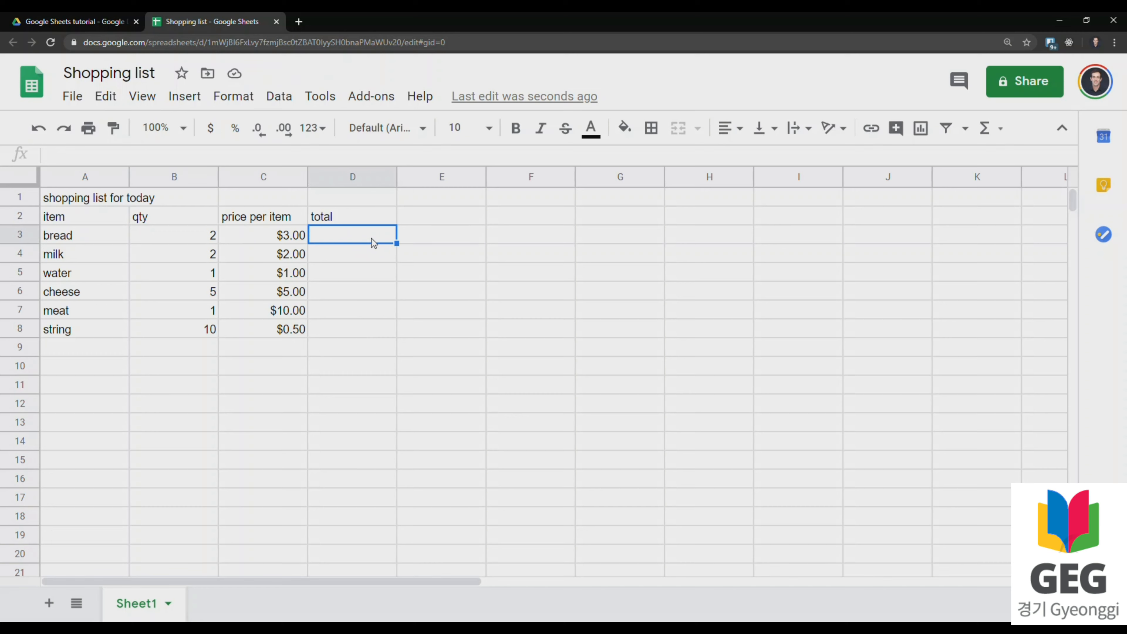
type("=")
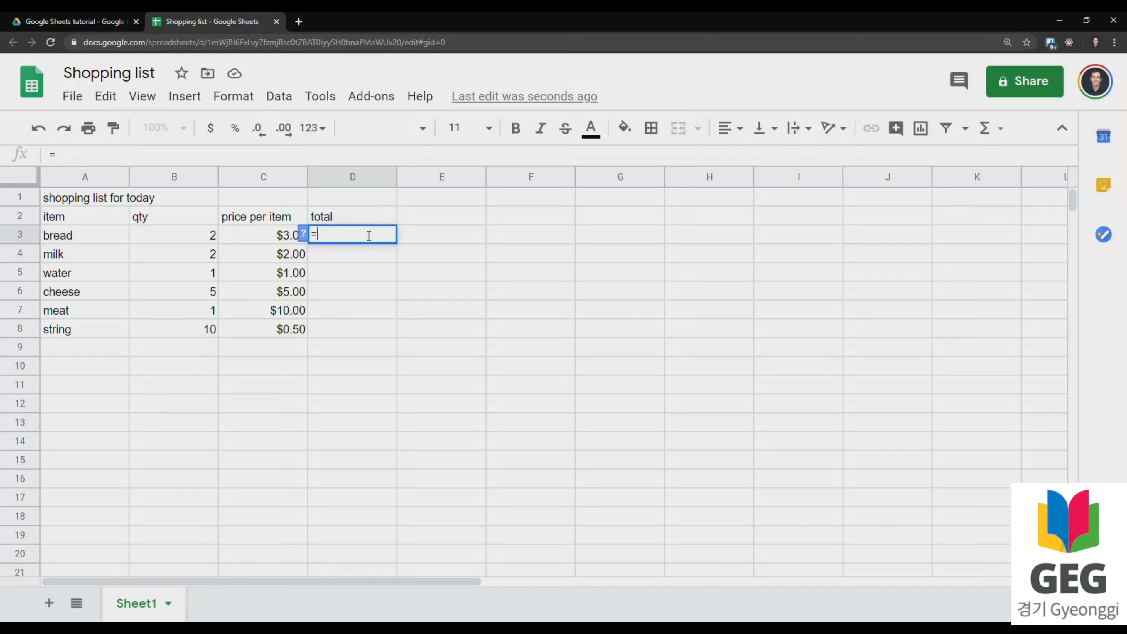
left_click(212, 240)
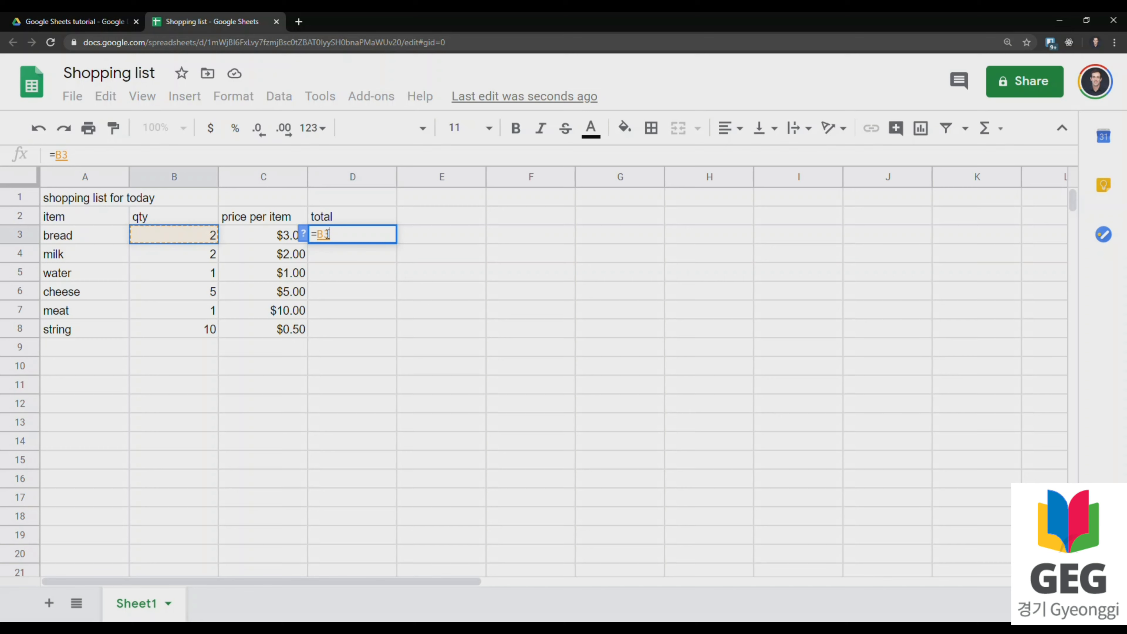
left_click(346, 235)
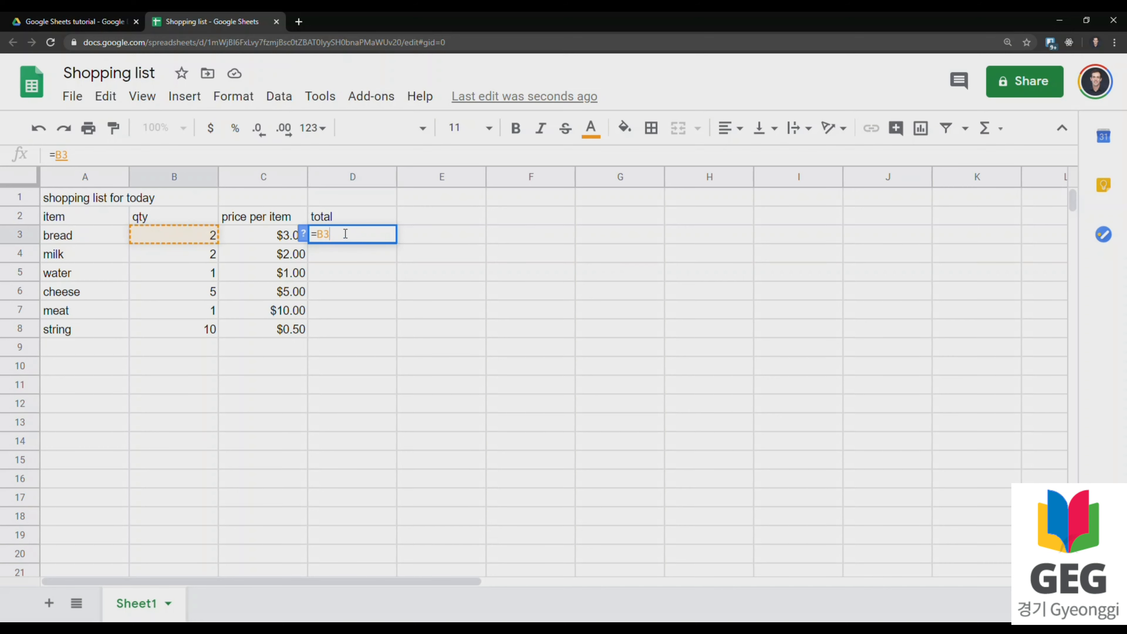
type("*/-+")
key("BackSpace")
key("BackSpace")
key("BackSpace")
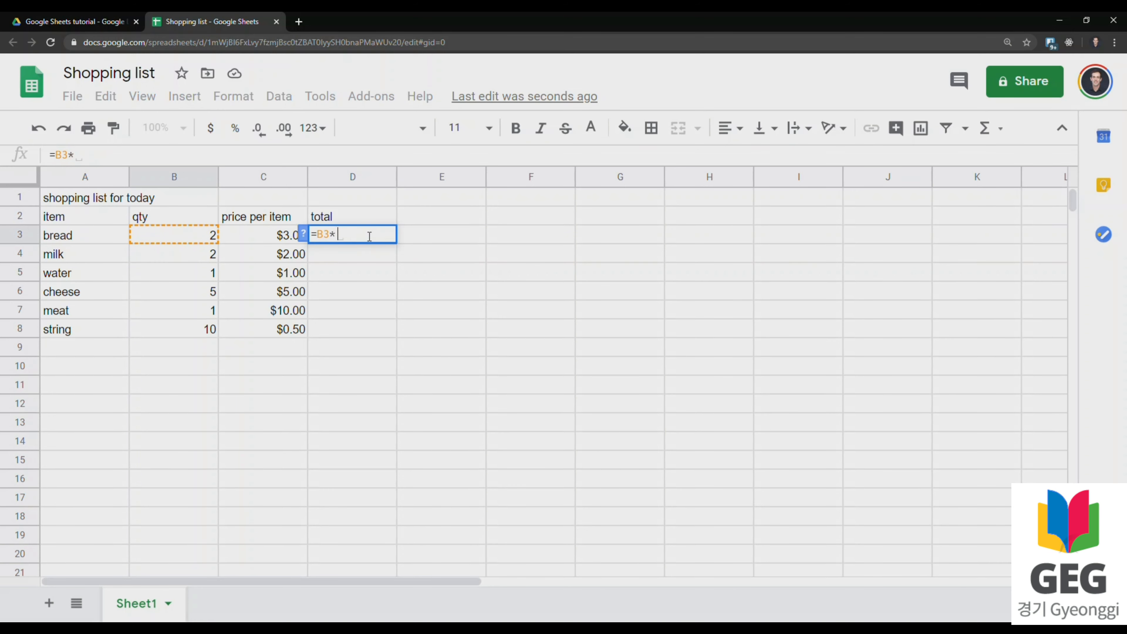
left_click(279, 240)
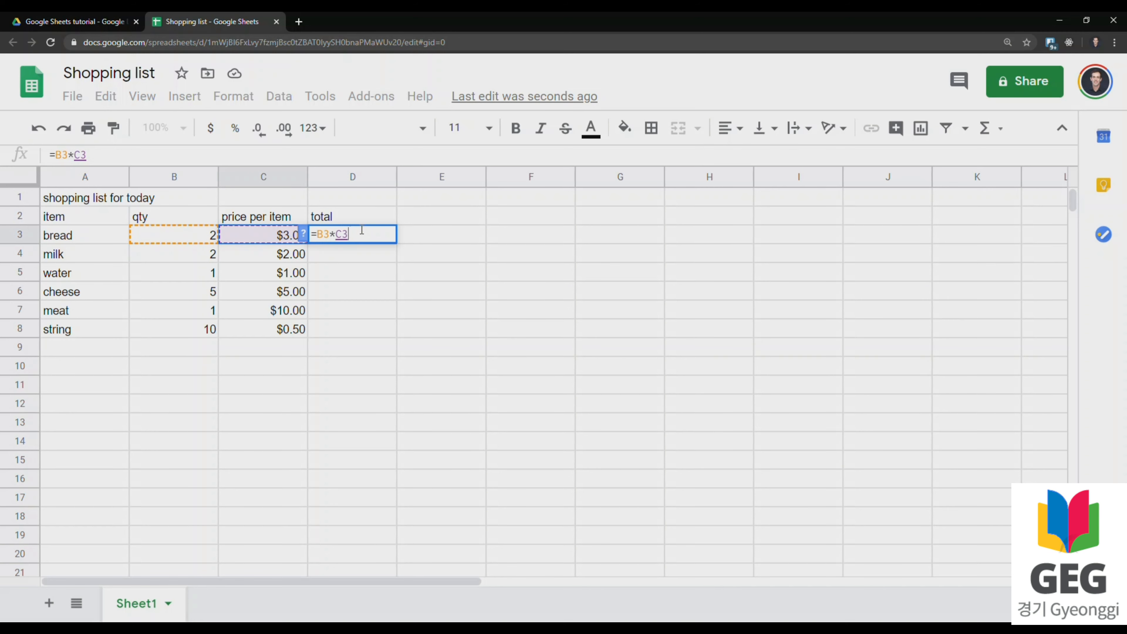
left_click(372, 236)
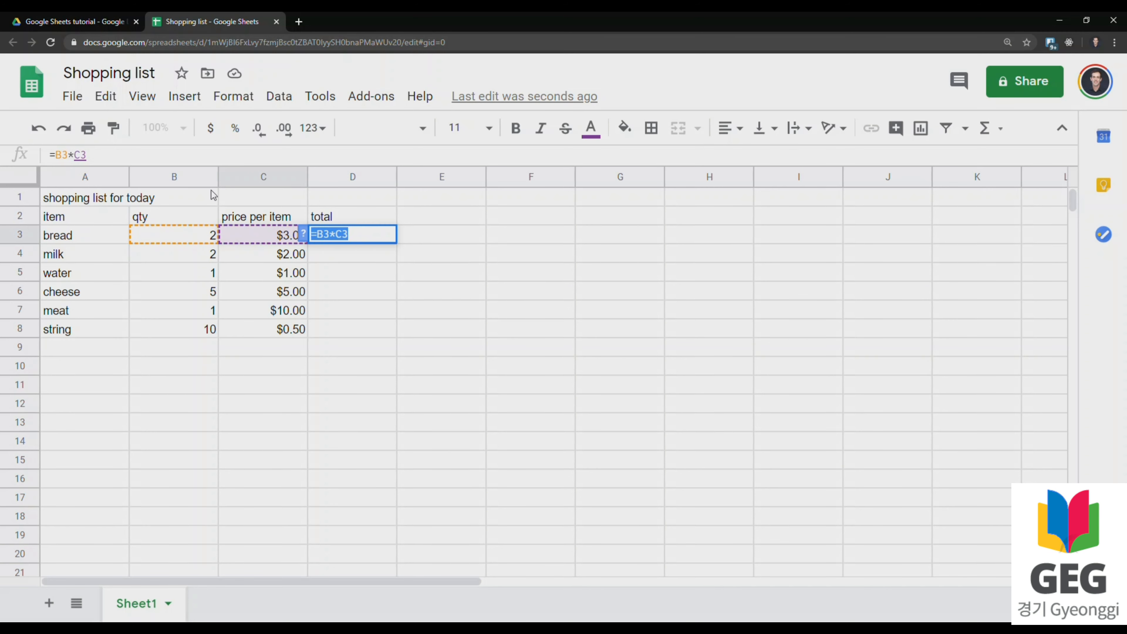
left_click_drag(106, 158, 48, 157)
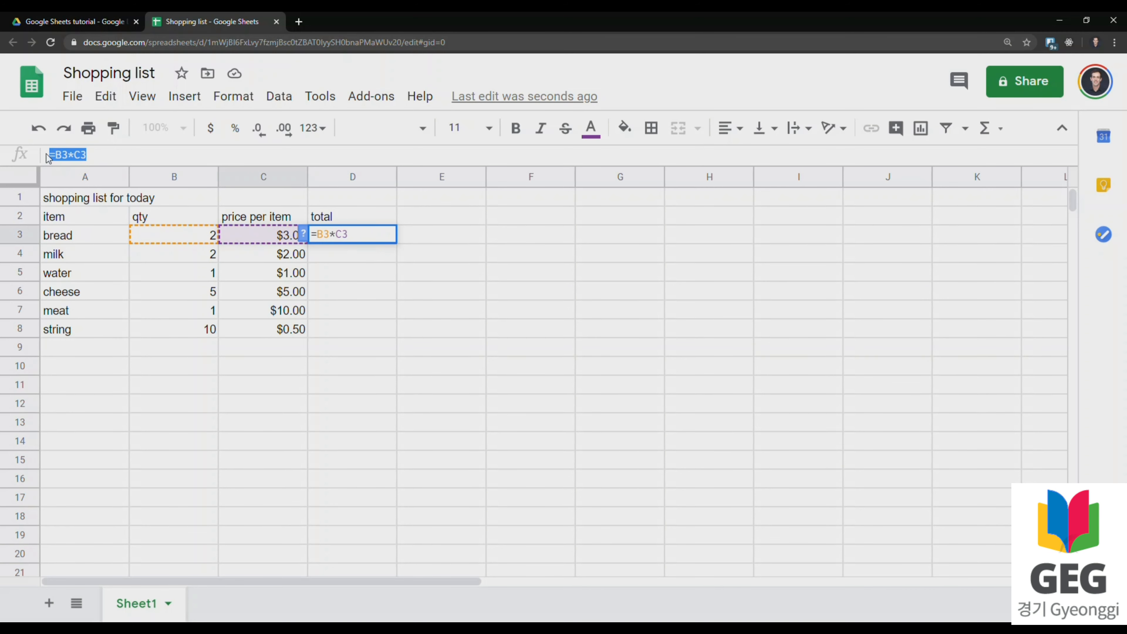
key("Return")
Step: Examine how the bread total formula in D3 refers to the quantity and price cells
left_click(371, 235)
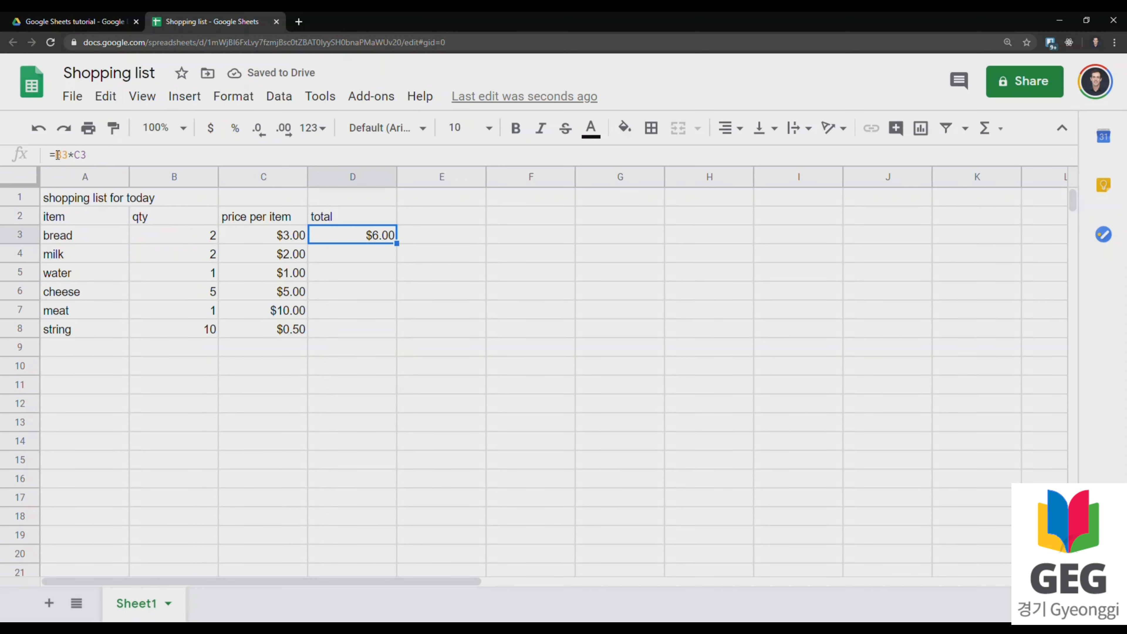
left_click_drag(91, 155, 57, 156)
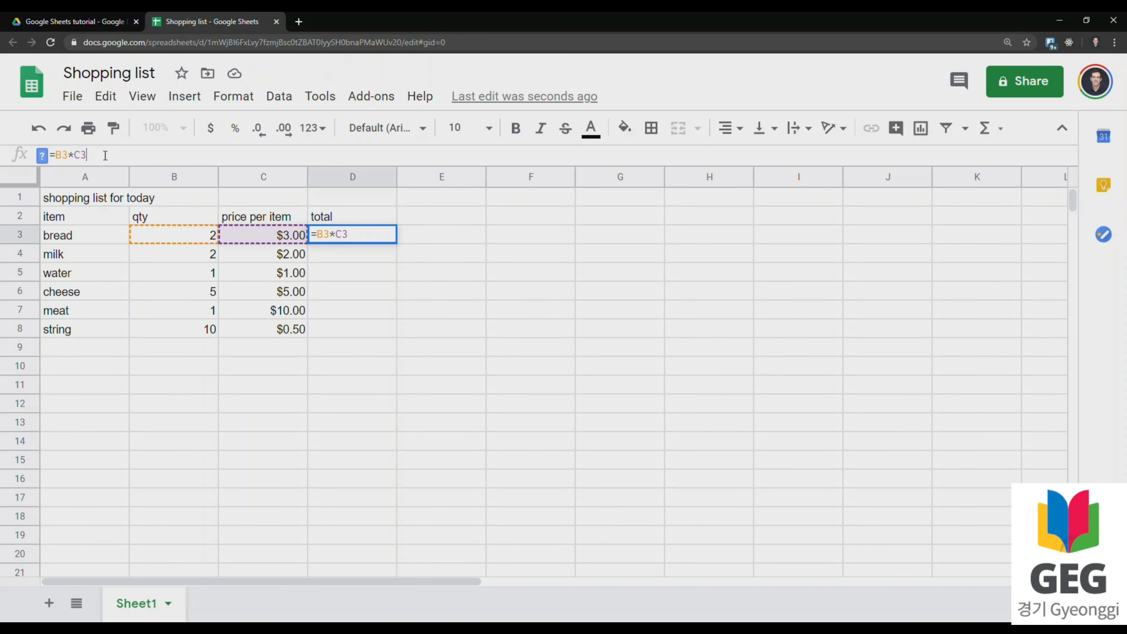
left_click(58, 157)
key("Return")
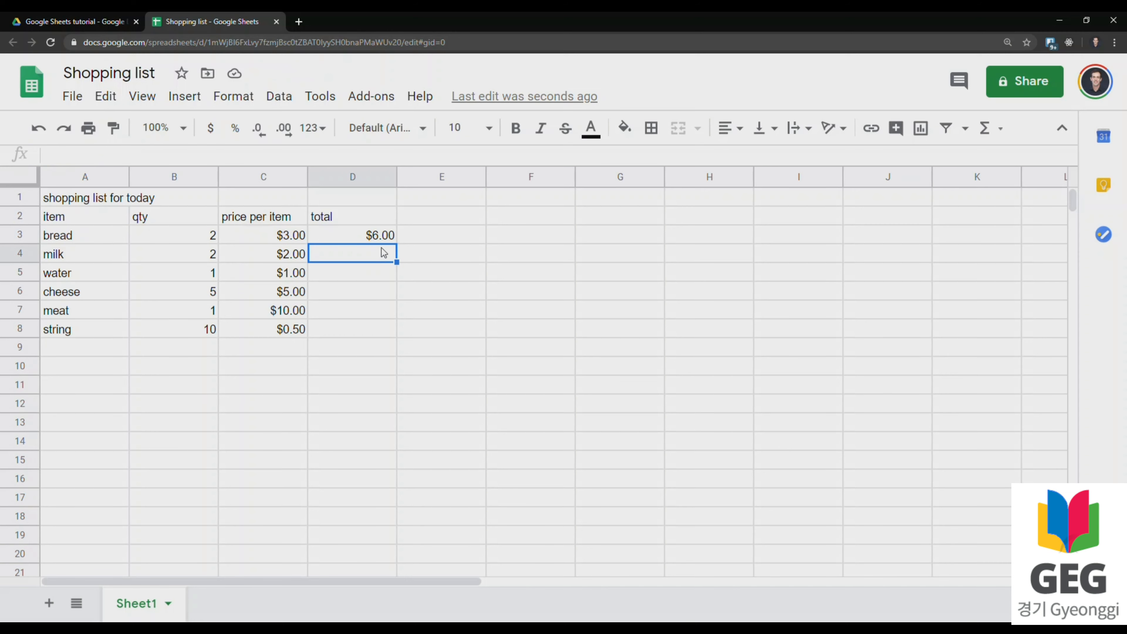
left_click(385, 237)
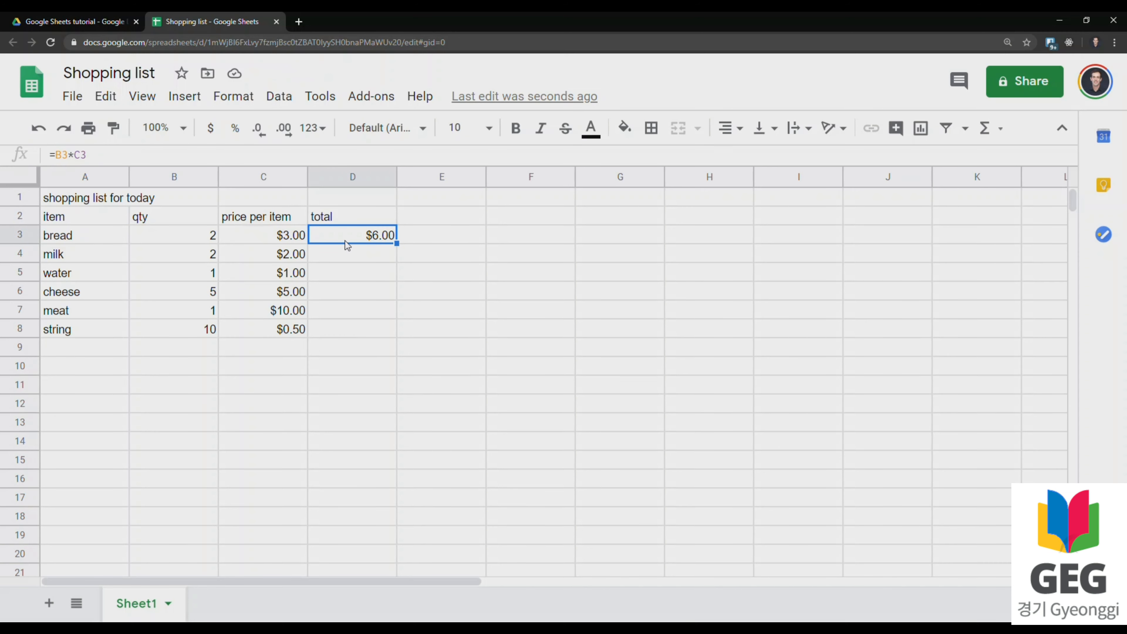
Step: Enter the formula =B4*C4 as the milk total in D4
left_click(377, 255)
type("=")
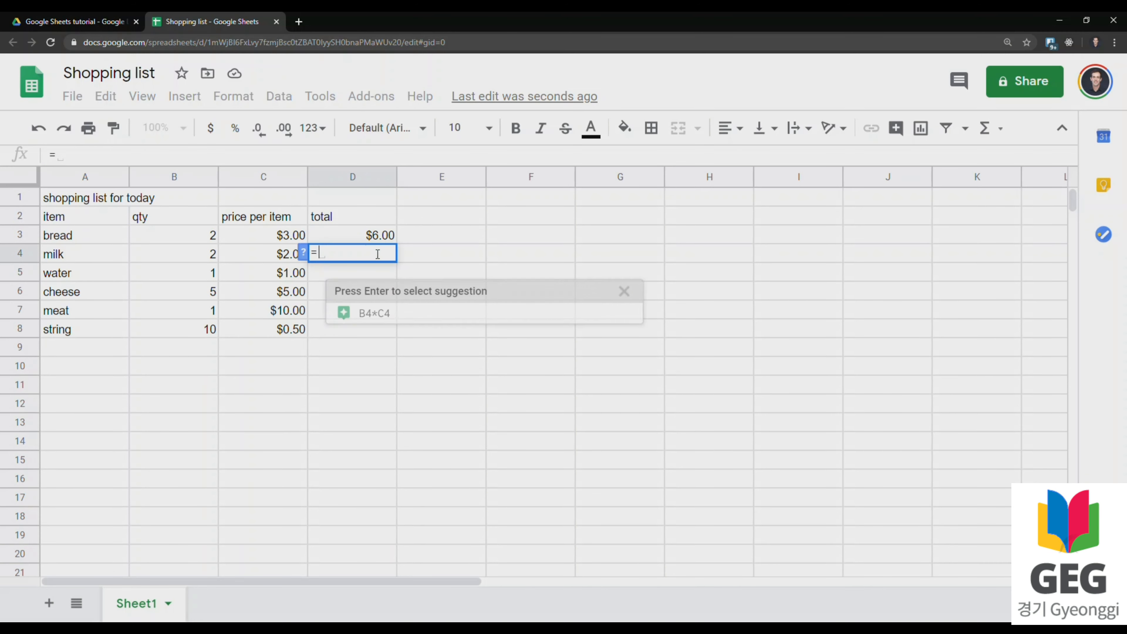
left_click(209, 255)
type("*")
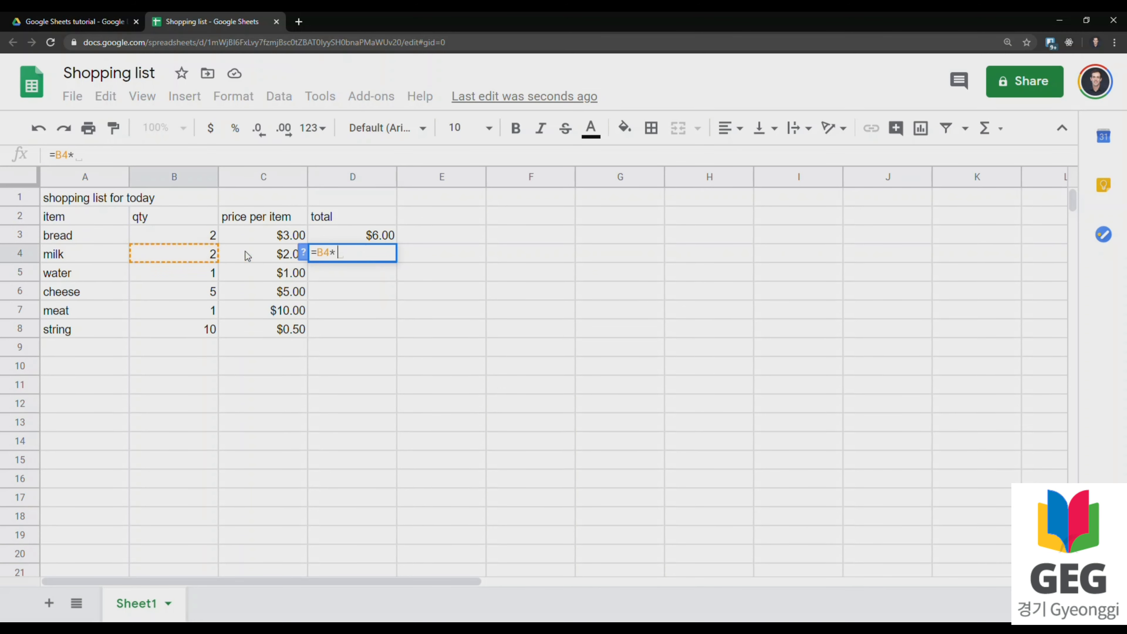
left_click(275, 260)
key("Return")
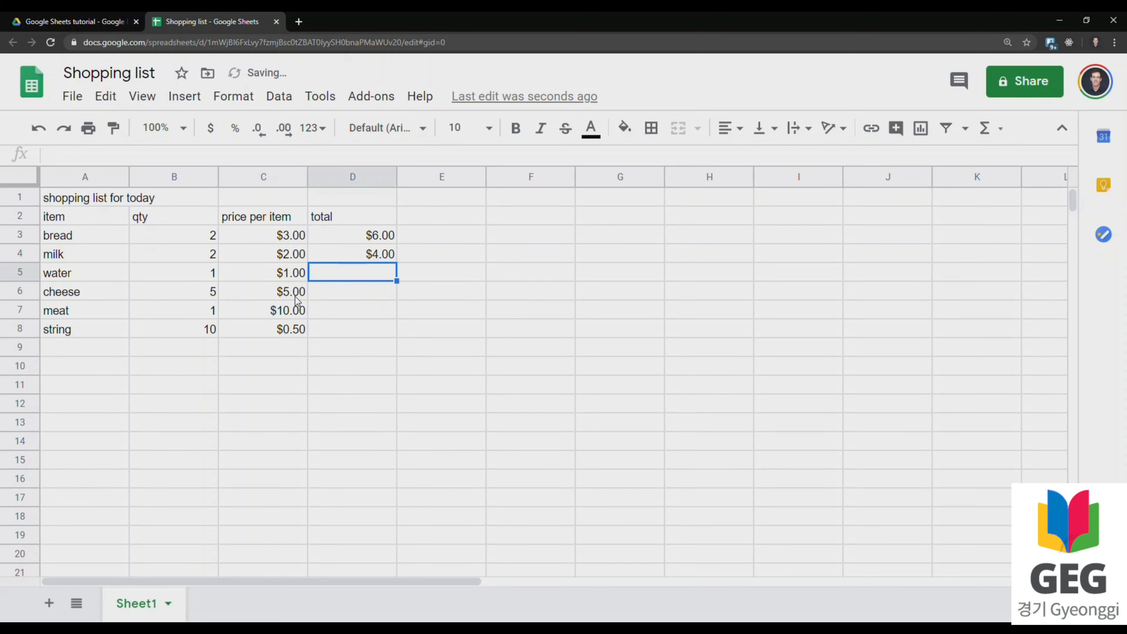
Step: Clear the milk total in D4 and fill the formula from D3 down to D8
left_click(394, 259)
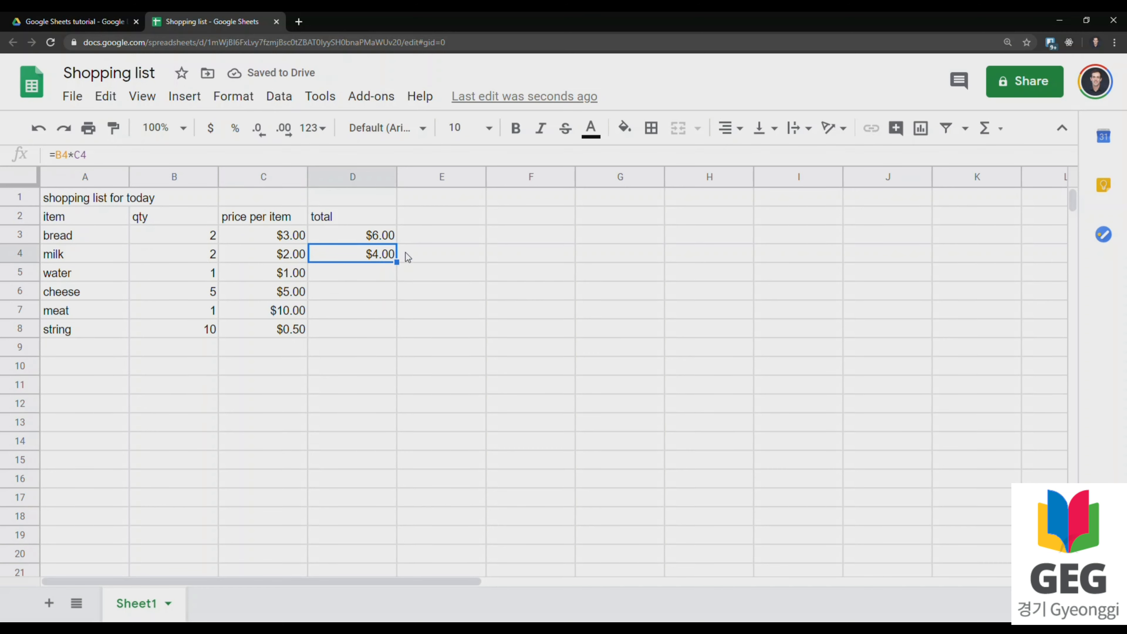
key("Delete")
left_click(393, 240)
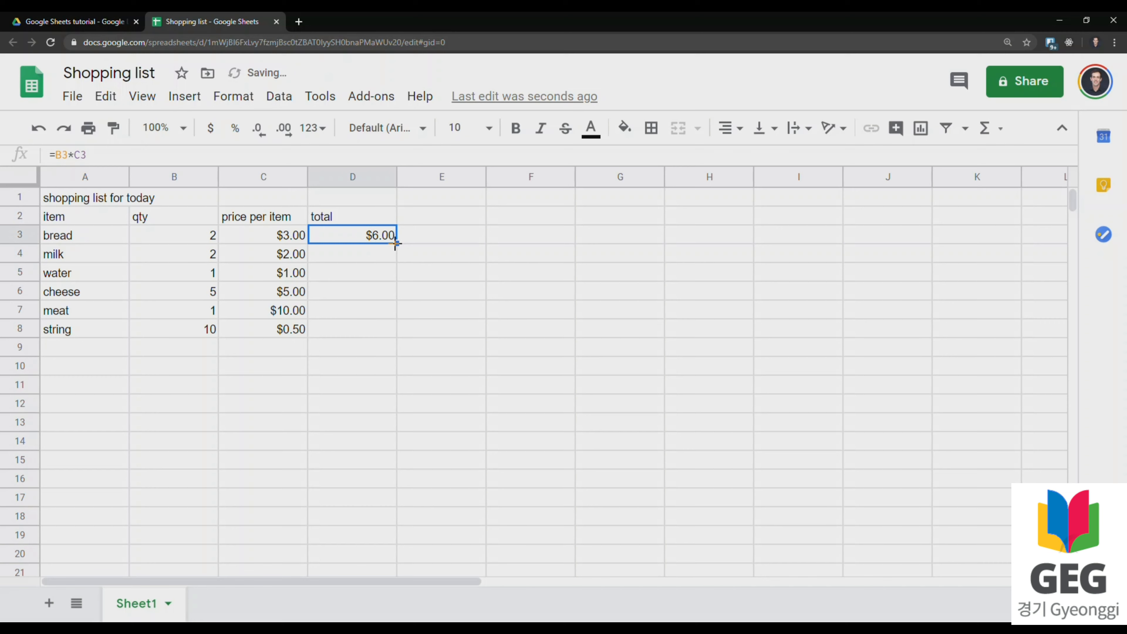
left_click_drag(396, 243, 391, 330)
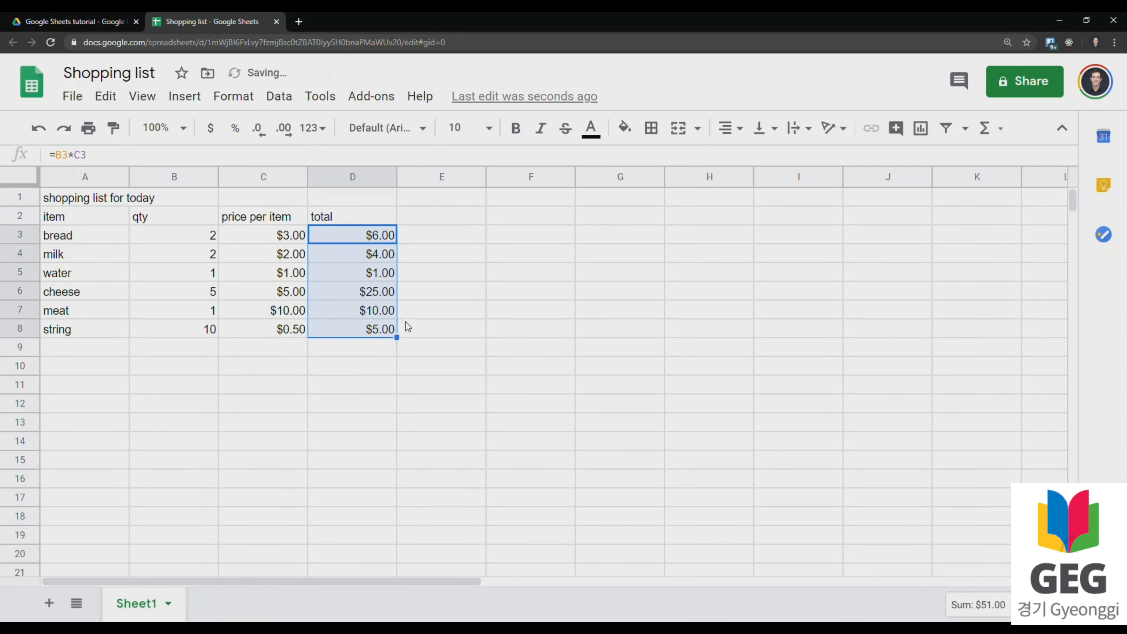
Step: Examine the filled formulas in the total column from D3 to D8
left_click(419, 259)
left_click(374, 274)
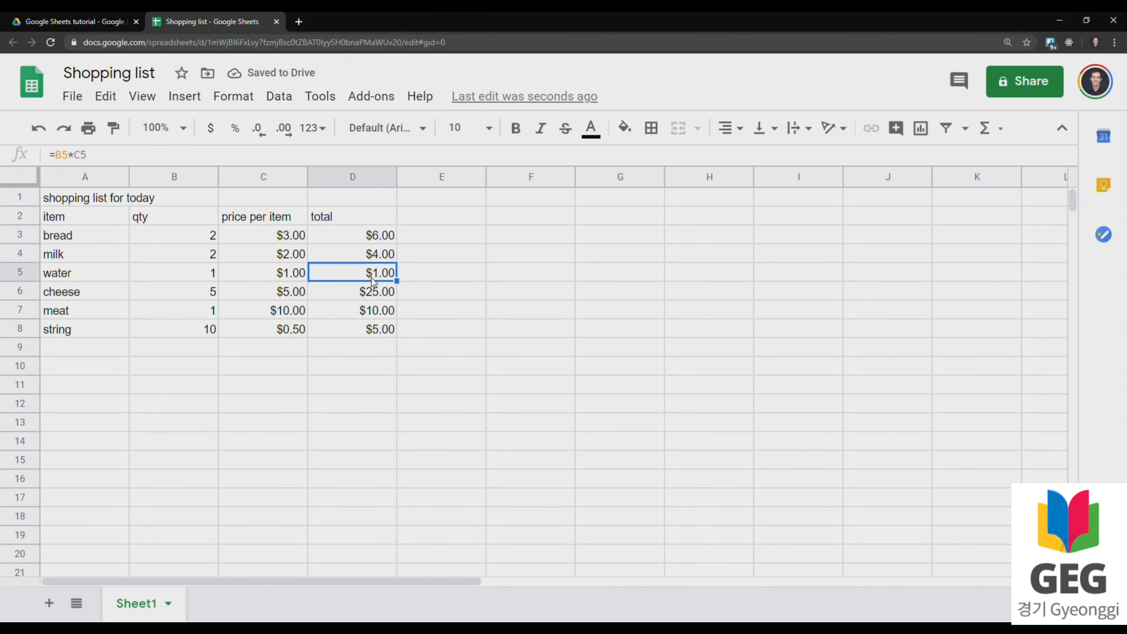
key("Return")
key("Return")
key("Return")
key("Return")
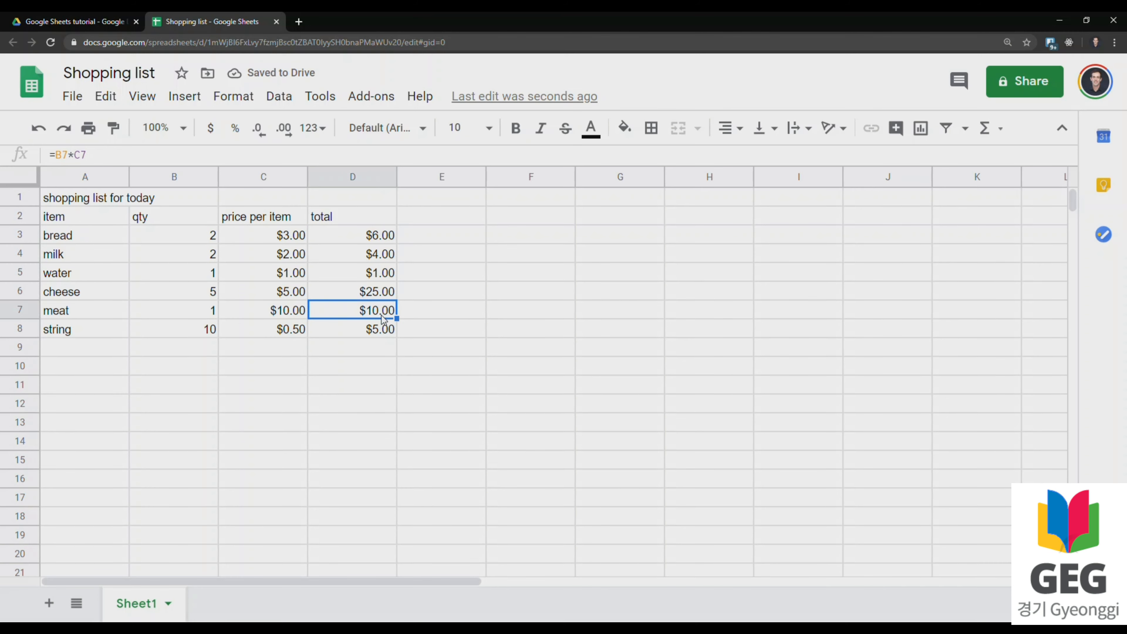
key("Return")
key("Return")
key("Return")
left_click(378, 321)
key("Return")
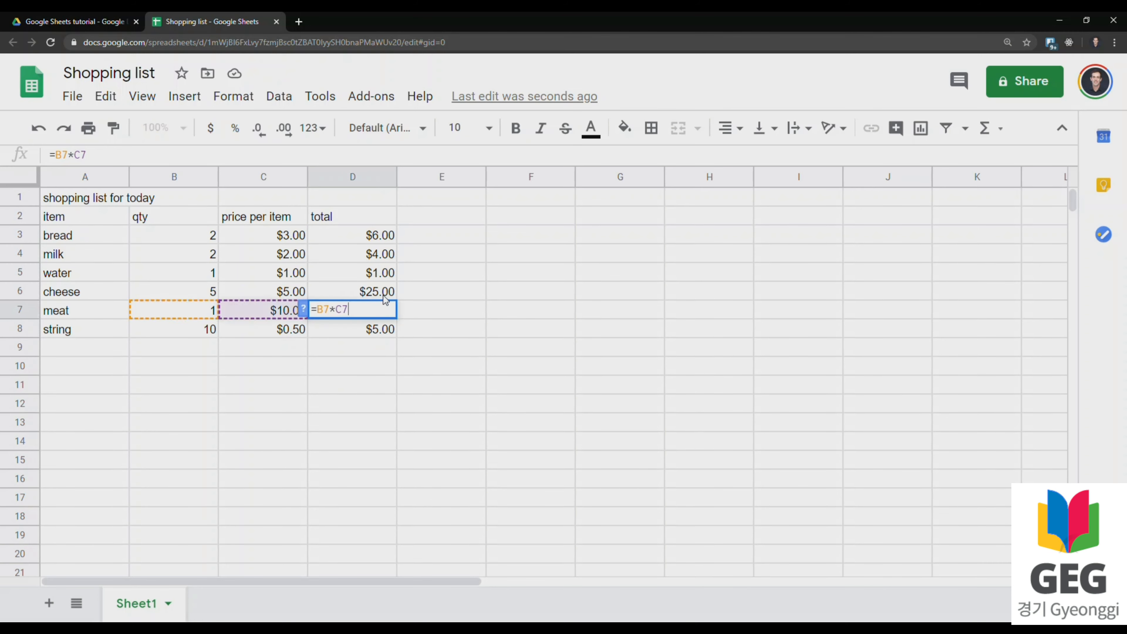
key("shift+Return")
key("Return")
key("shift+Return")
key("Return")
key("shift+Return")
key("Return")
key("shift+Return")
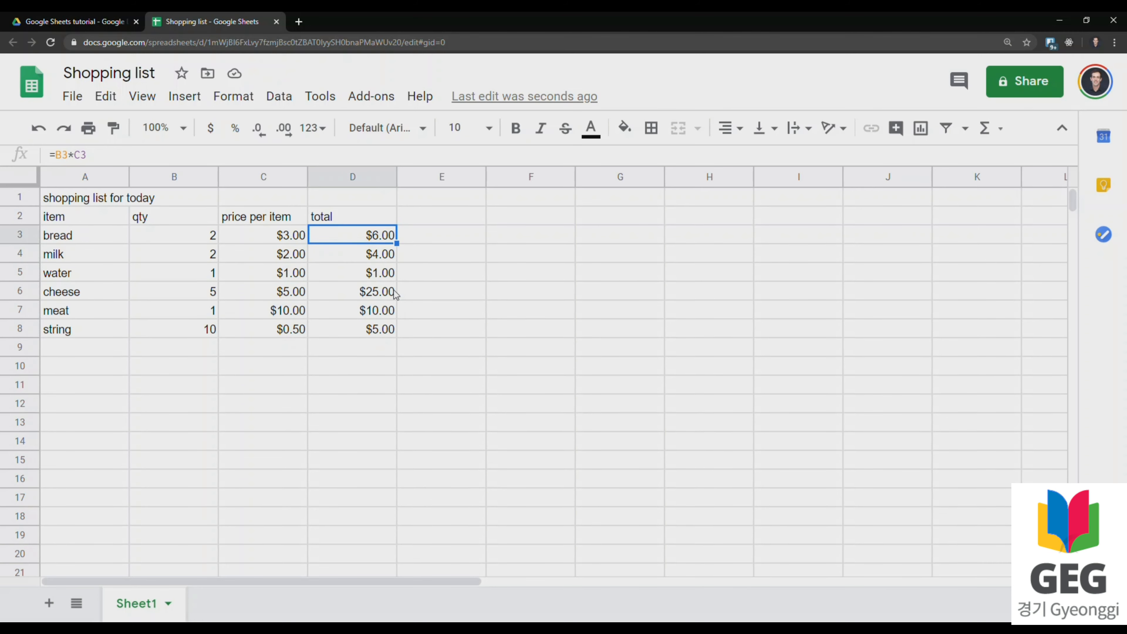
left_click(393, 290)
left_click(391, 327)
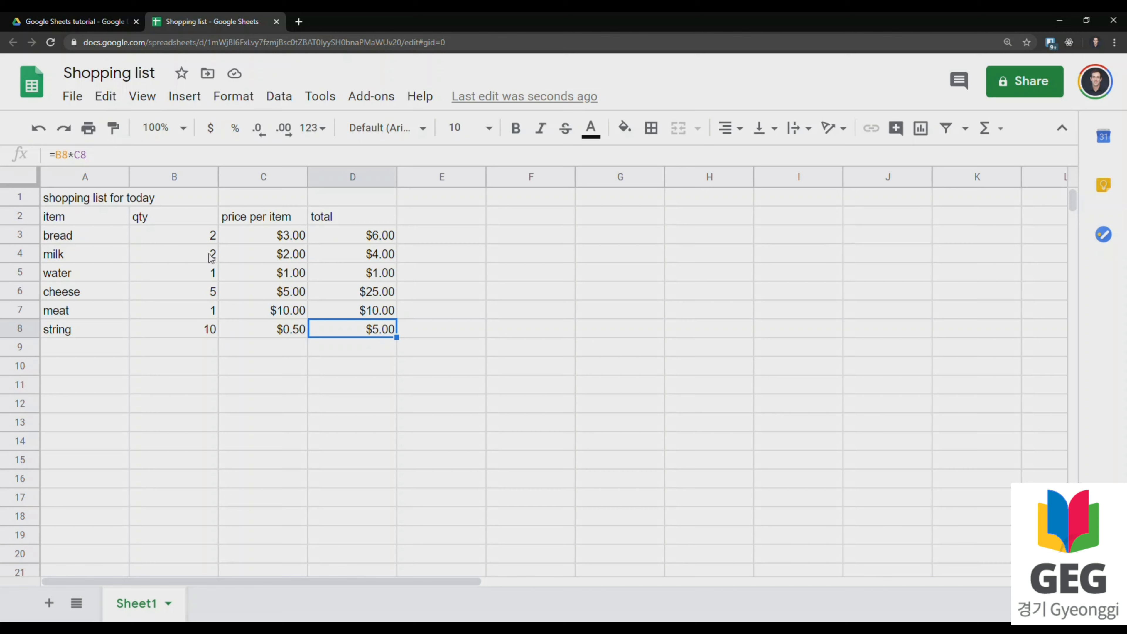
Step: Try quantities of 1 and 5 for bread in B3 to test the total formula
left_click(215, 240)
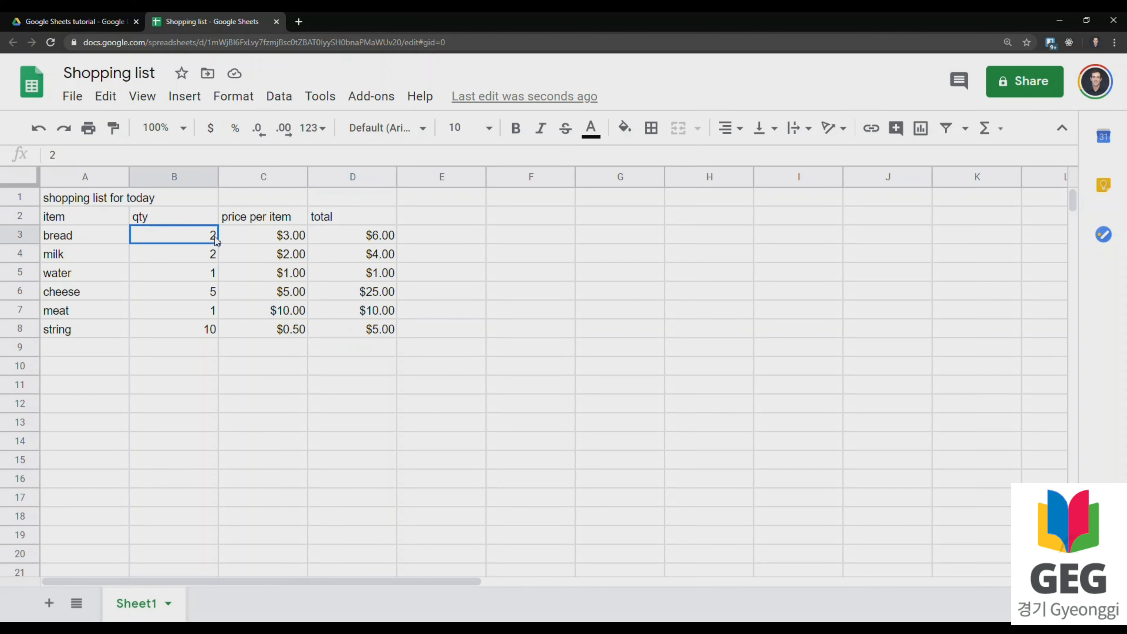
type("1")
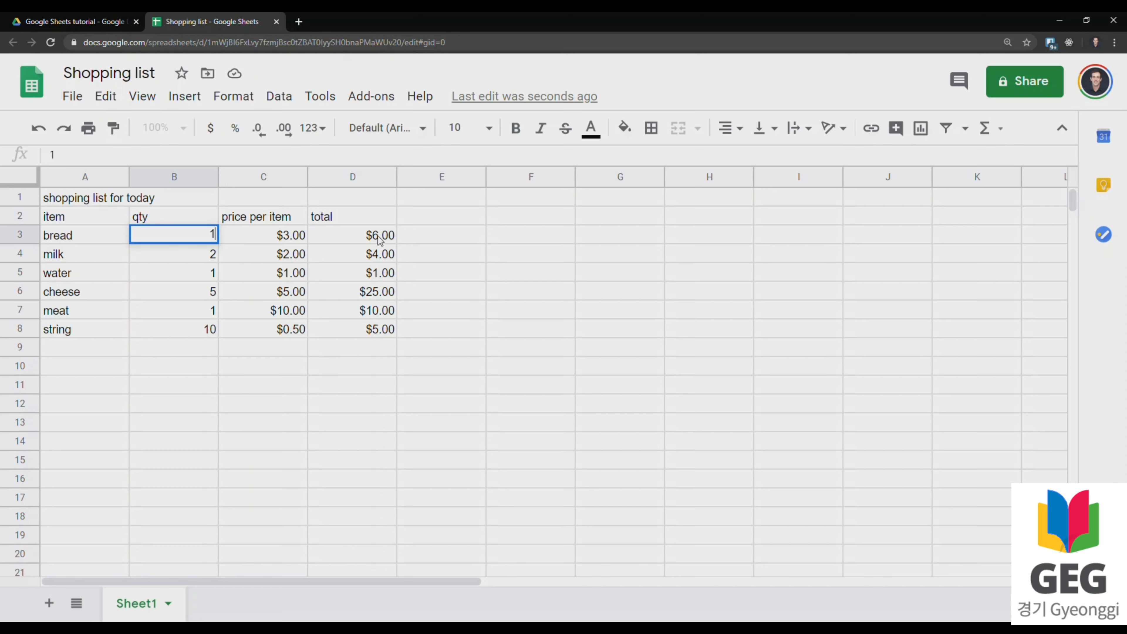
key("Return")
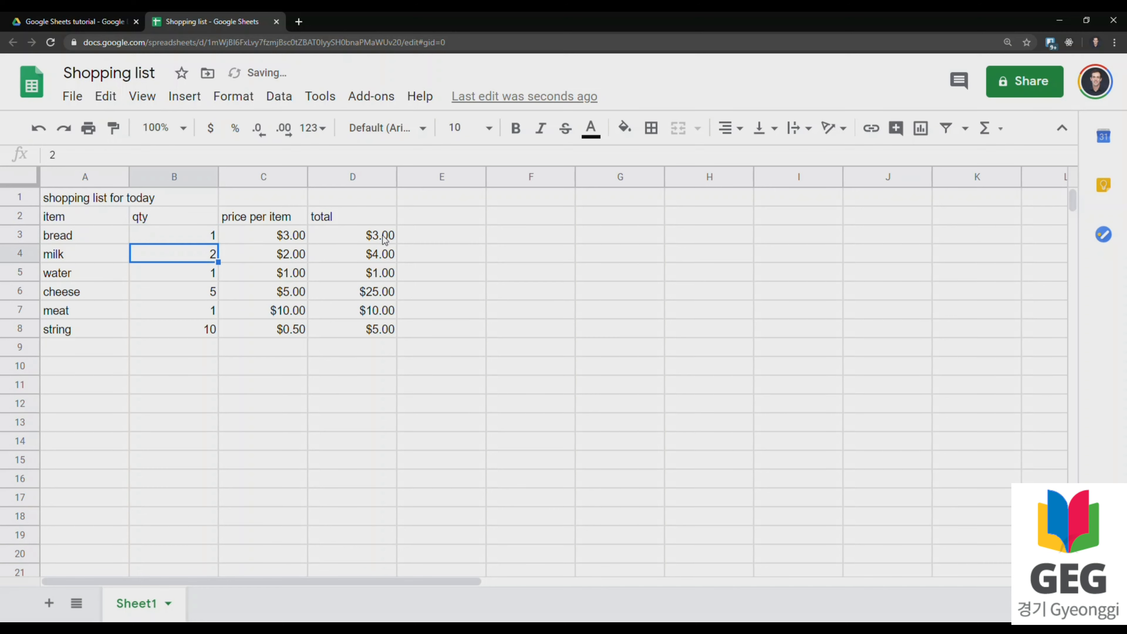
left_click(216, 236)
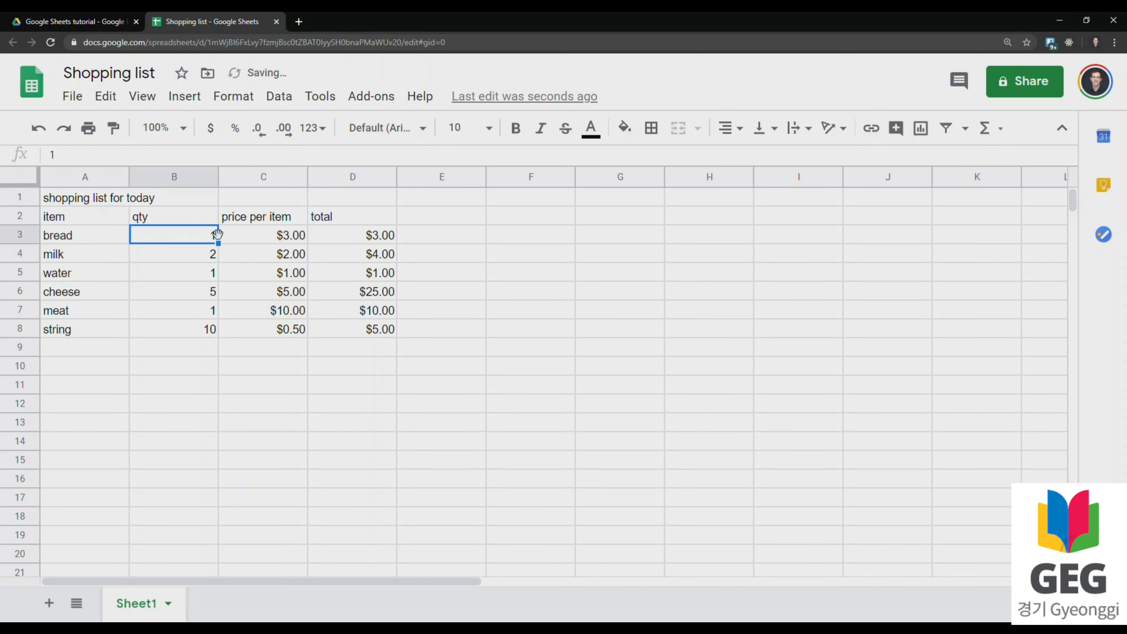
type("5")
key("Return")
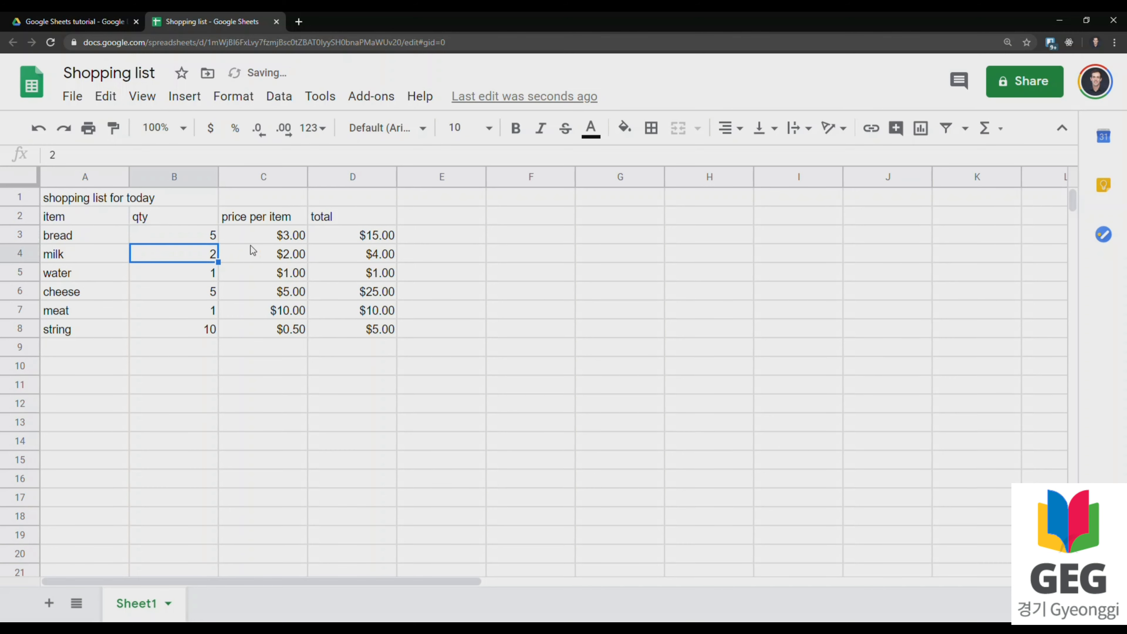
Step: Try a quantity of 6 for bread in B3 and set it back to 2
left_click(215, 235)
type("6")
key("Return")
left_click(216, 236)
type("2")
key("Return")
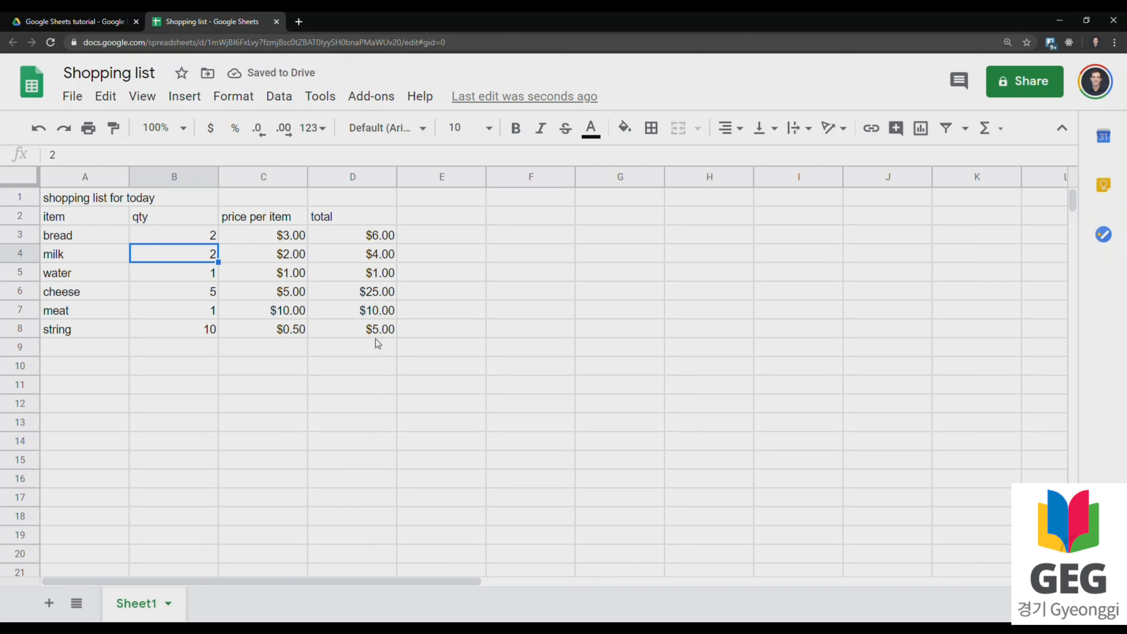
Step: Add up the item totals in D9 with the formula =D3+D4+D5+D6+D7+D8
left_click_drag(387, 240, 393, 333)
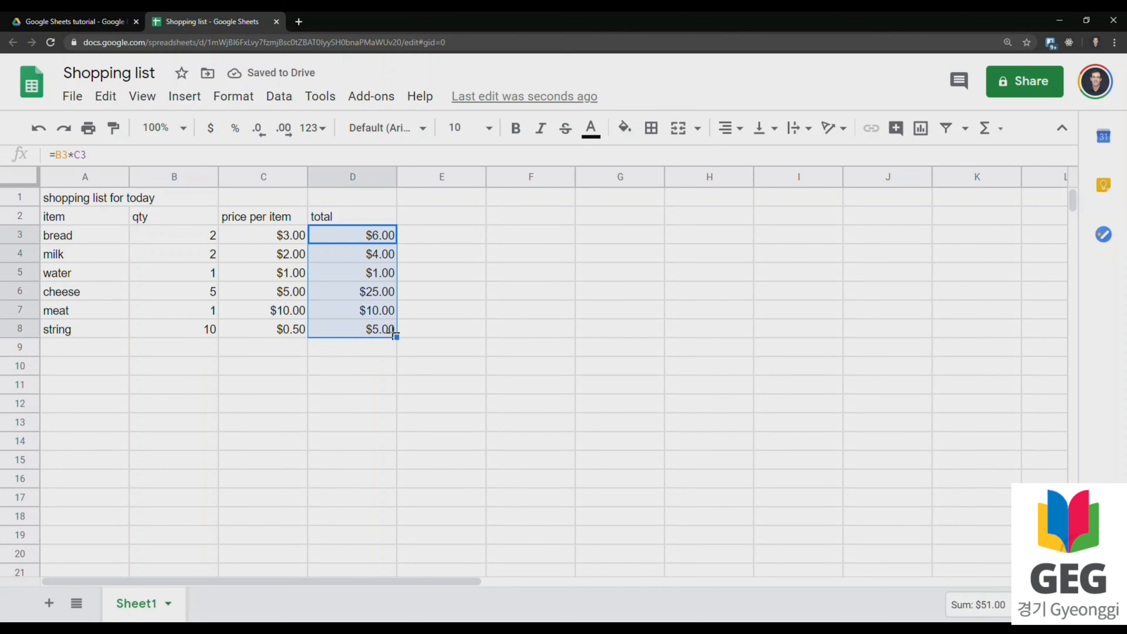
left_click(368, 348)
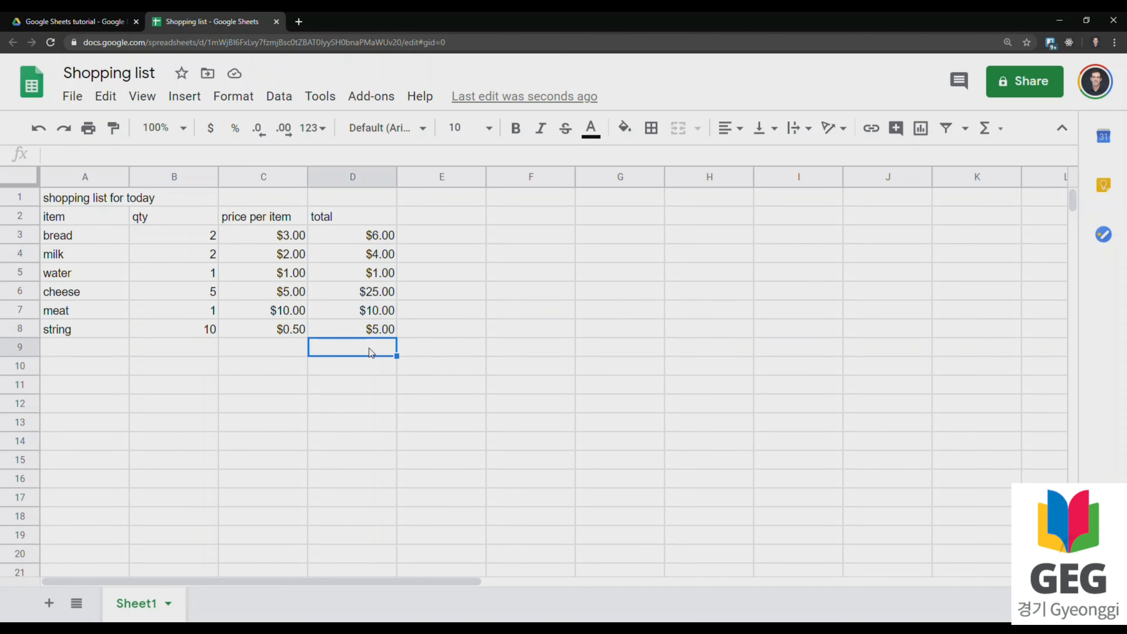
type("=")
left_click(372, 232)
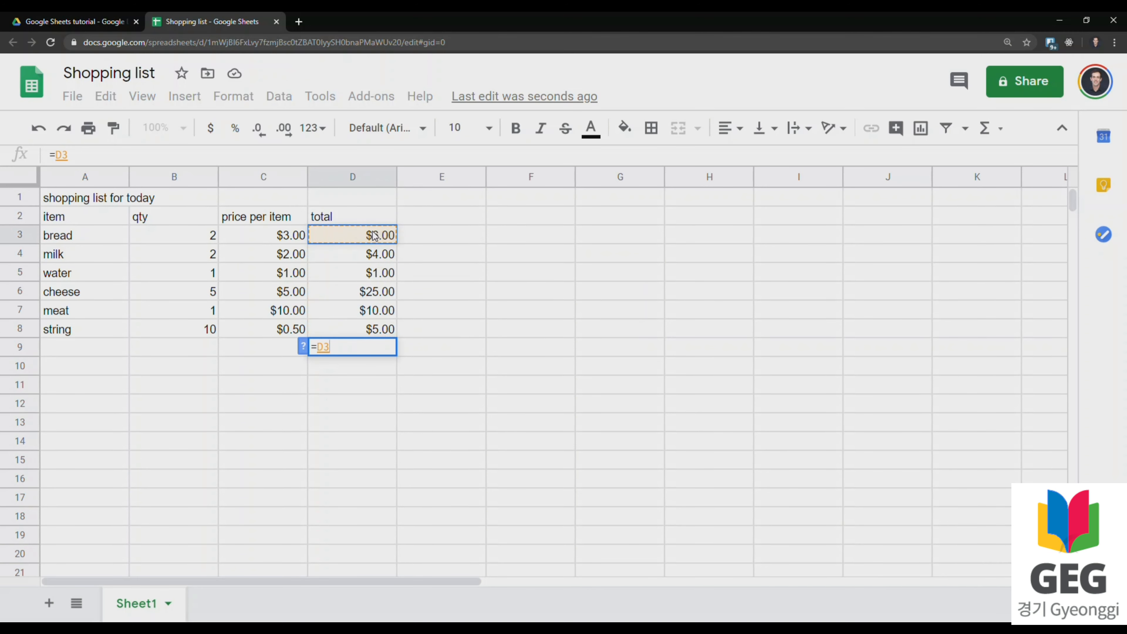
type("+")
left_click(378, 255)
type("+")
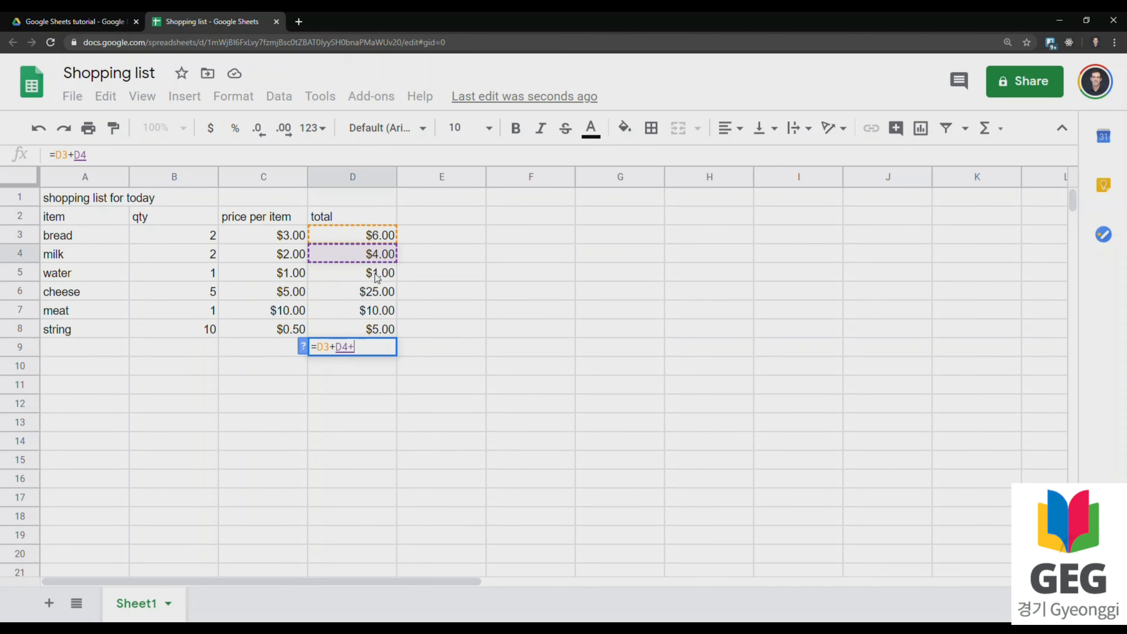
left_click(378, 274)
type("+")
left_click(378, 296)
type("+")
left_click(376, 311)
type("+")
left_click(371, 330)
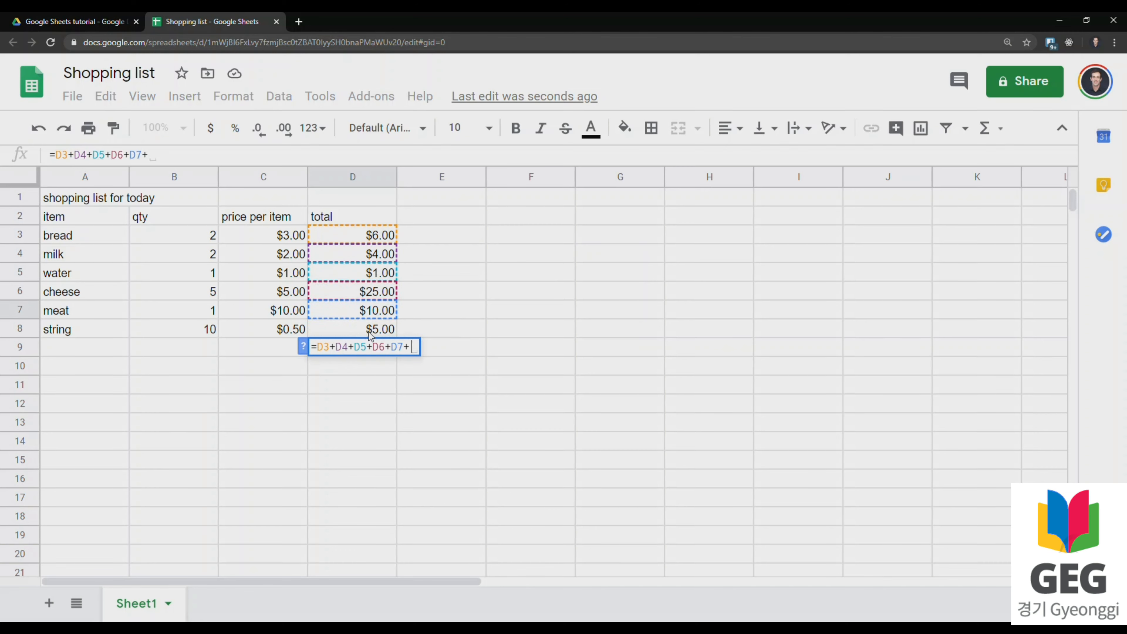
key("Return")
left_click(380, 349)
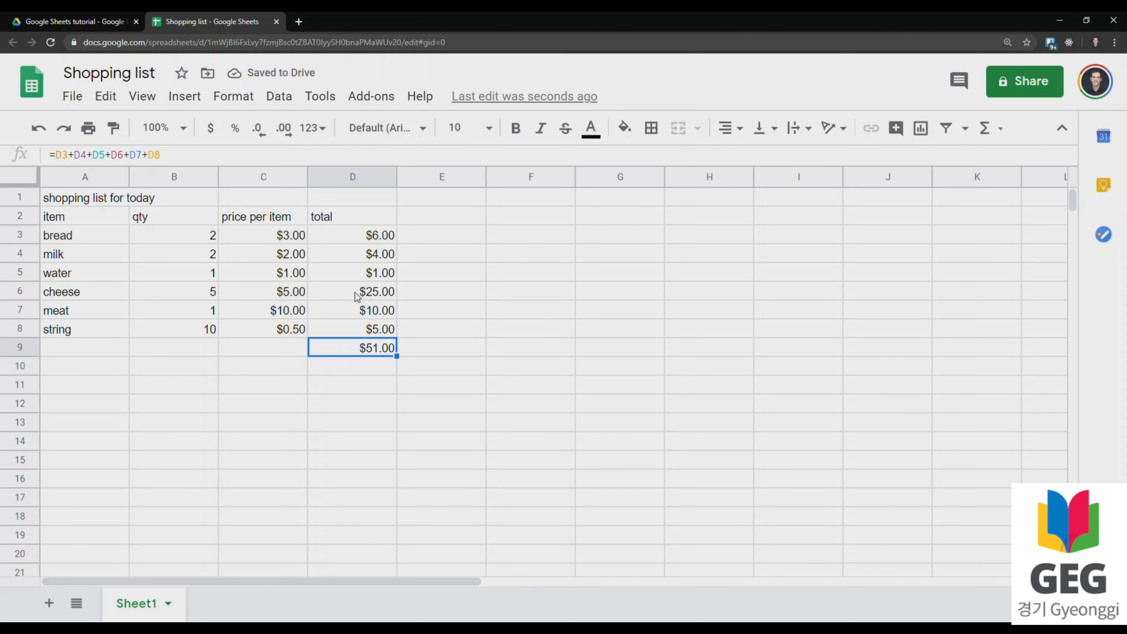
Step: Clear the grand total in D9 and inspect the water total's formula in D5
left_click(375, 372)
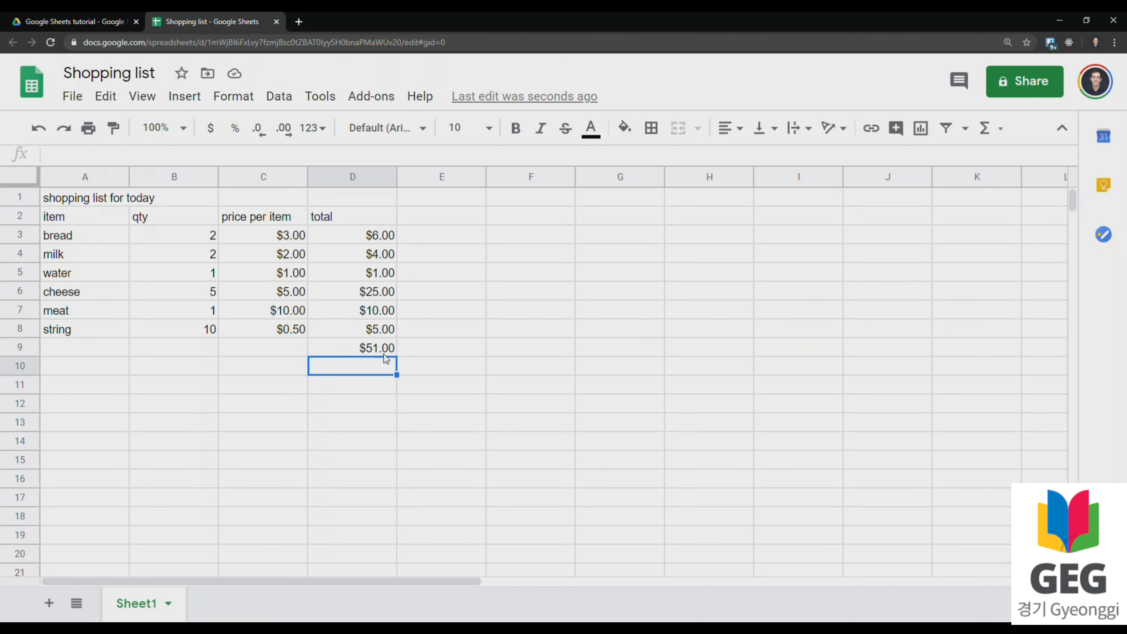
left_click(380, 353)
key("Delete")
left_click(392, 274)
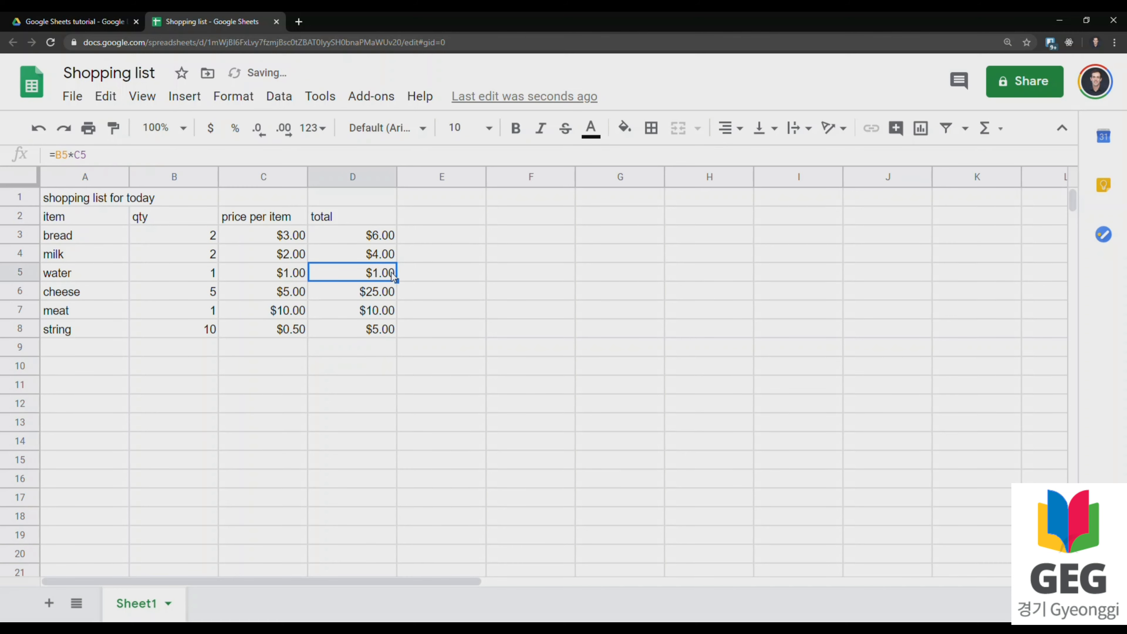
double_click(392, 275)
left_click_drag(318, 272, 350, 272)
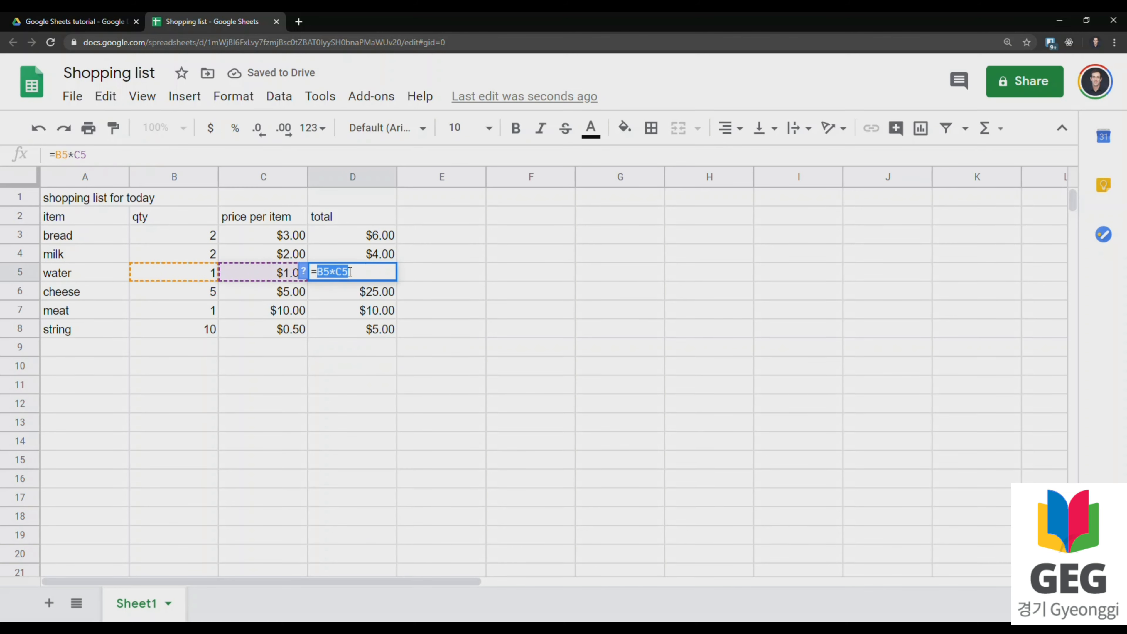
left_click(367, 347)
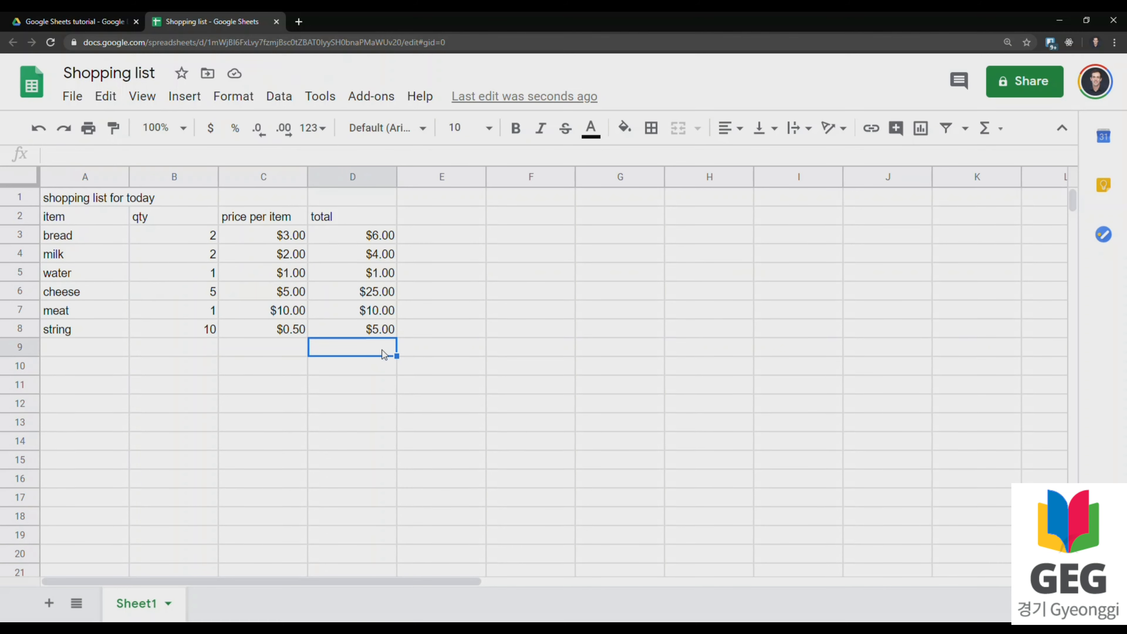
type("=SUM")
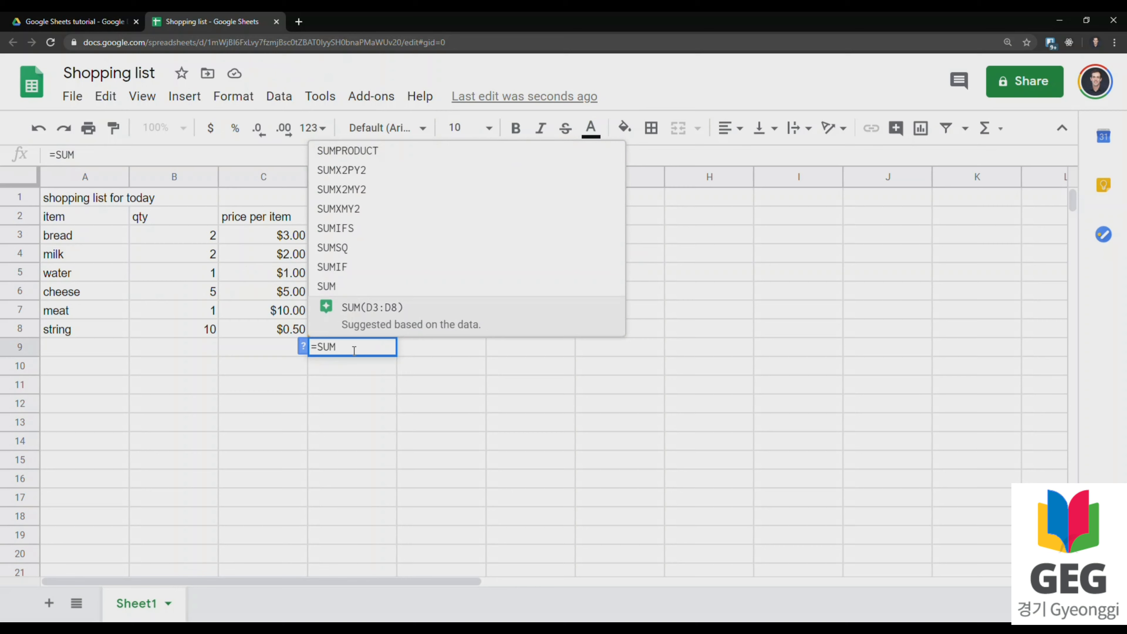
type(")")
key("BackSpace")
type("(")
key("Escape")
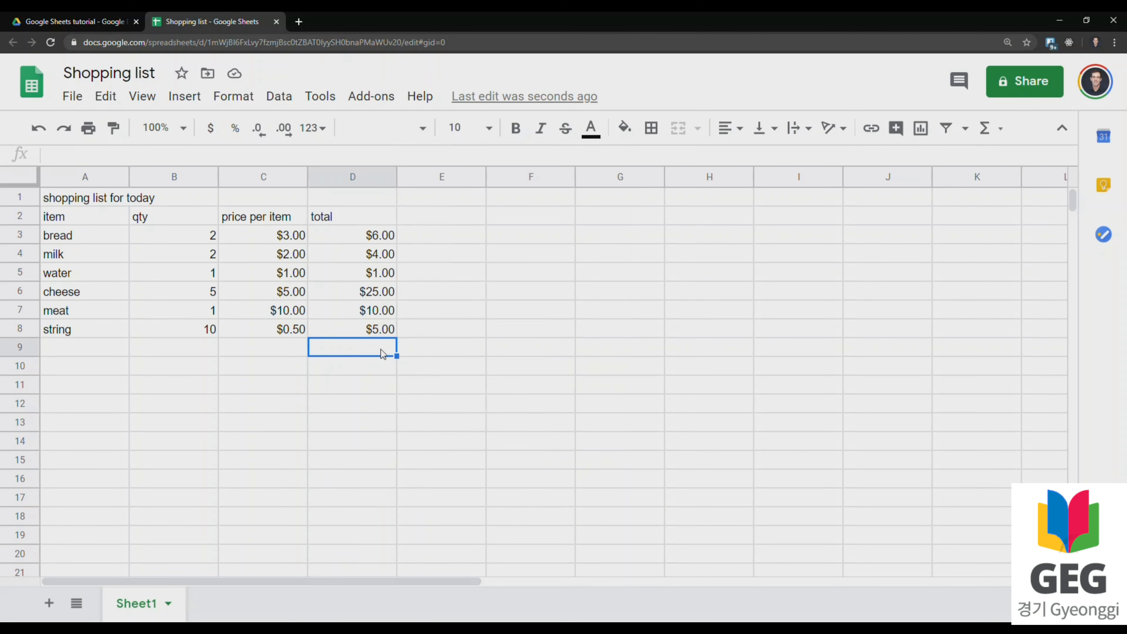
Step: Sum the item totals D3:D8 in D9 with the built-in SUM function
left_click_drag(377, 240, 375, 329)
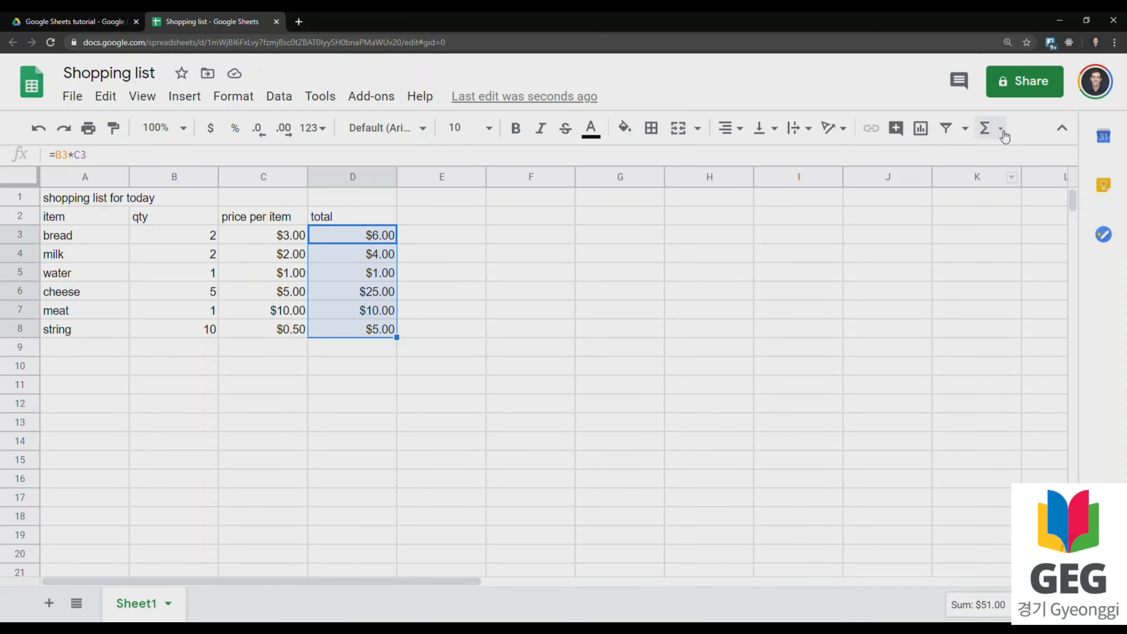
left_click(993, 133)
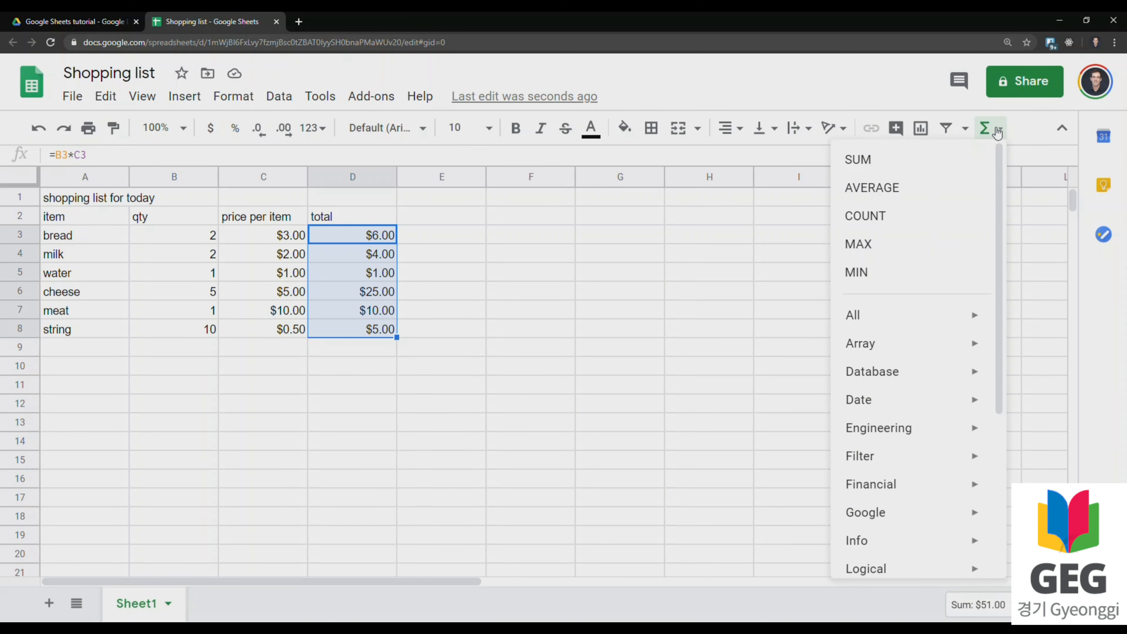
left_click(864, 165)
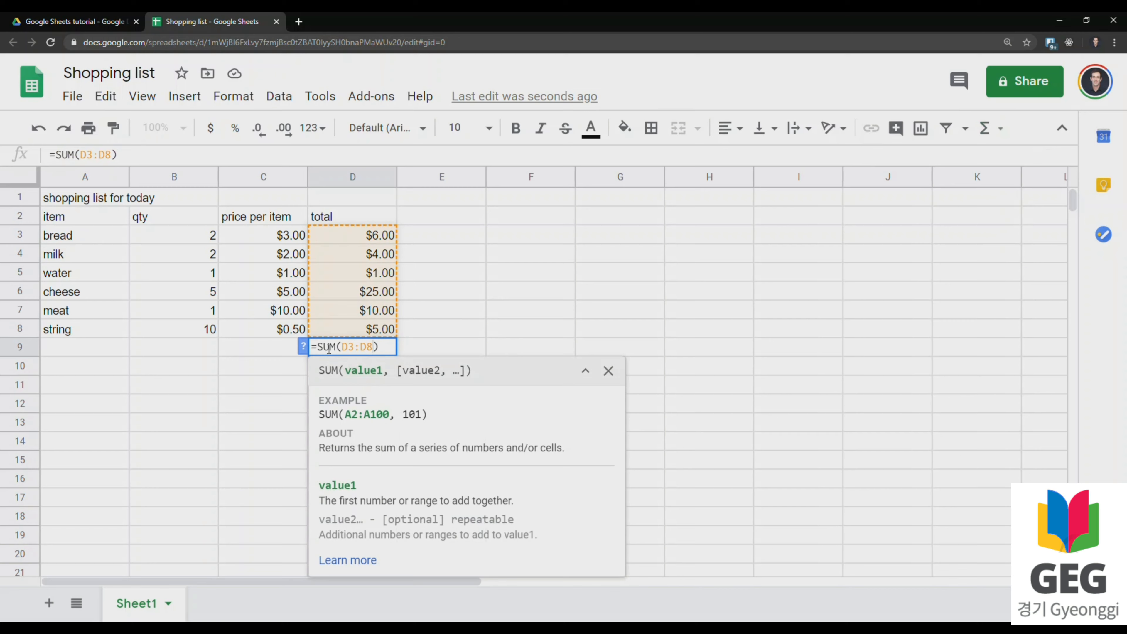
double_click(348, 347)
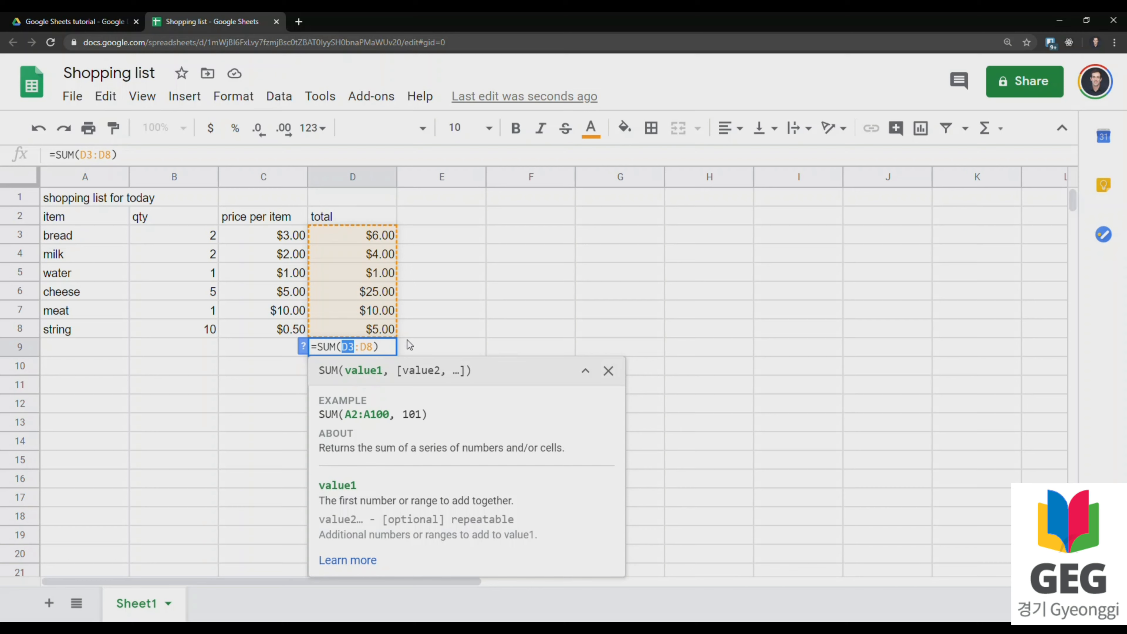
left_click(386, 350)
key("Return")
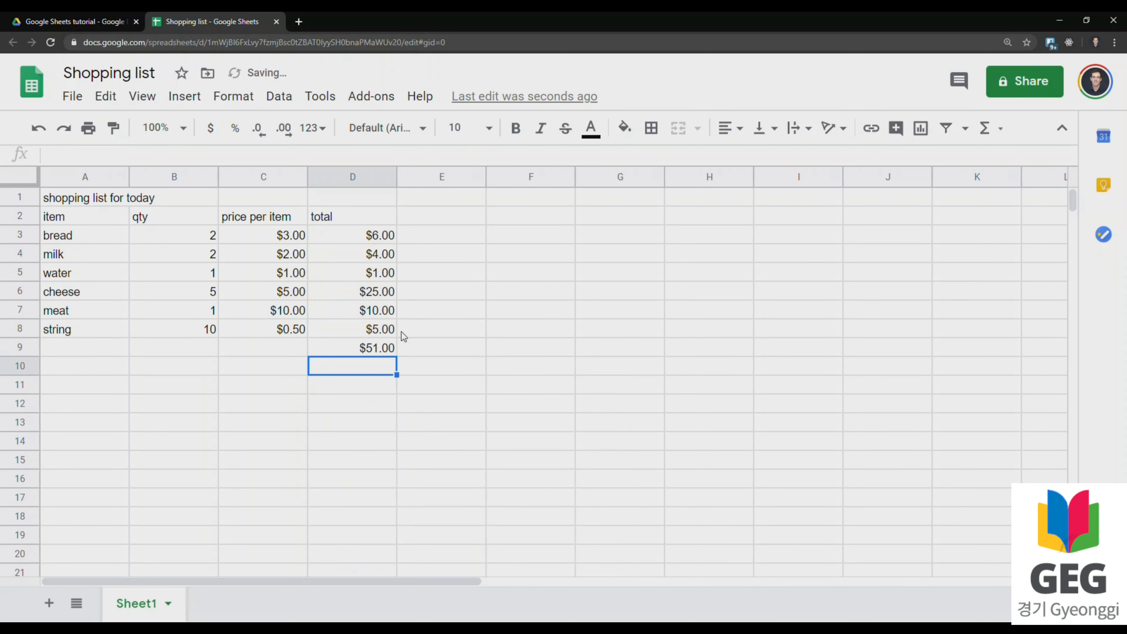
left_click(374, 349)
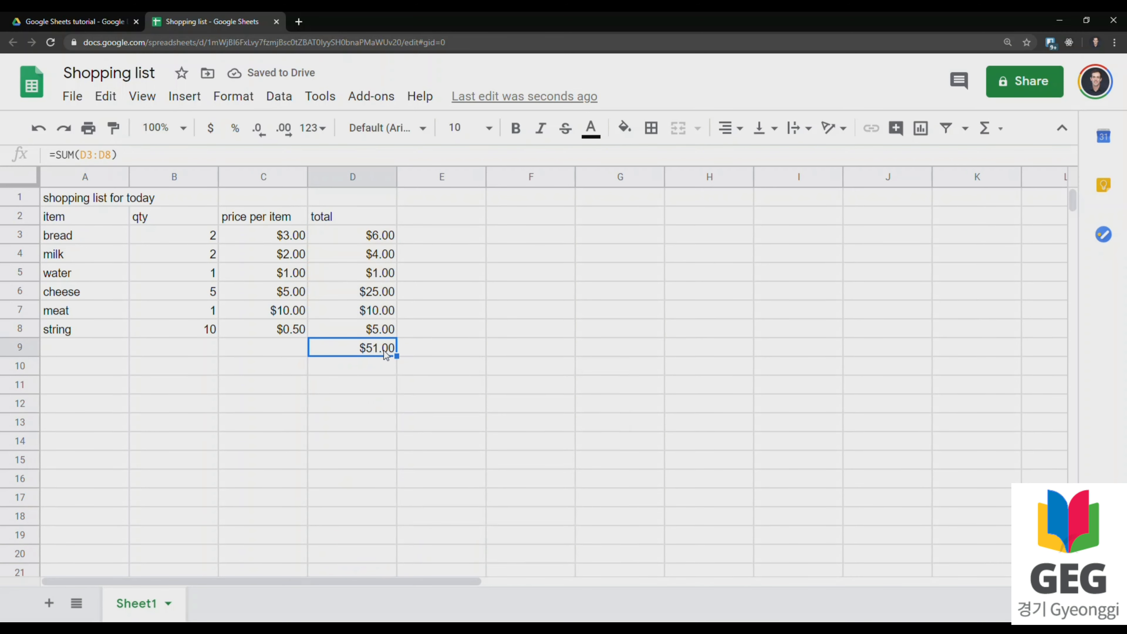
Step: Try a quantity of 5 for bread in B3 to test the grand total, and set it back to 2
left_click(212, 238)
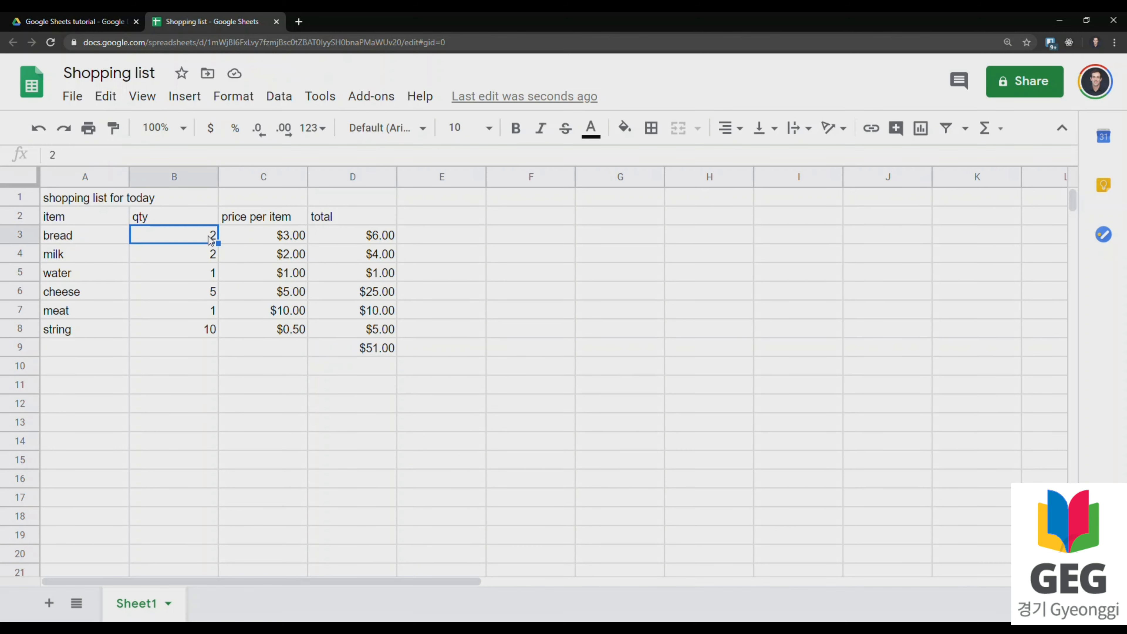
type("5")
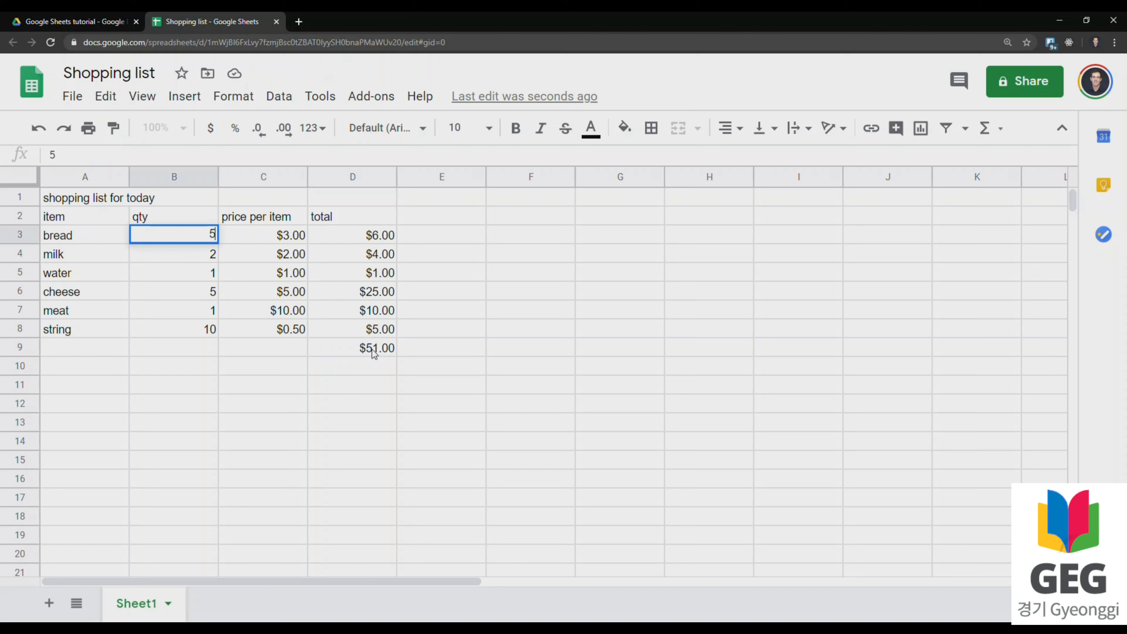
left_click(205, 235)
key("Return")
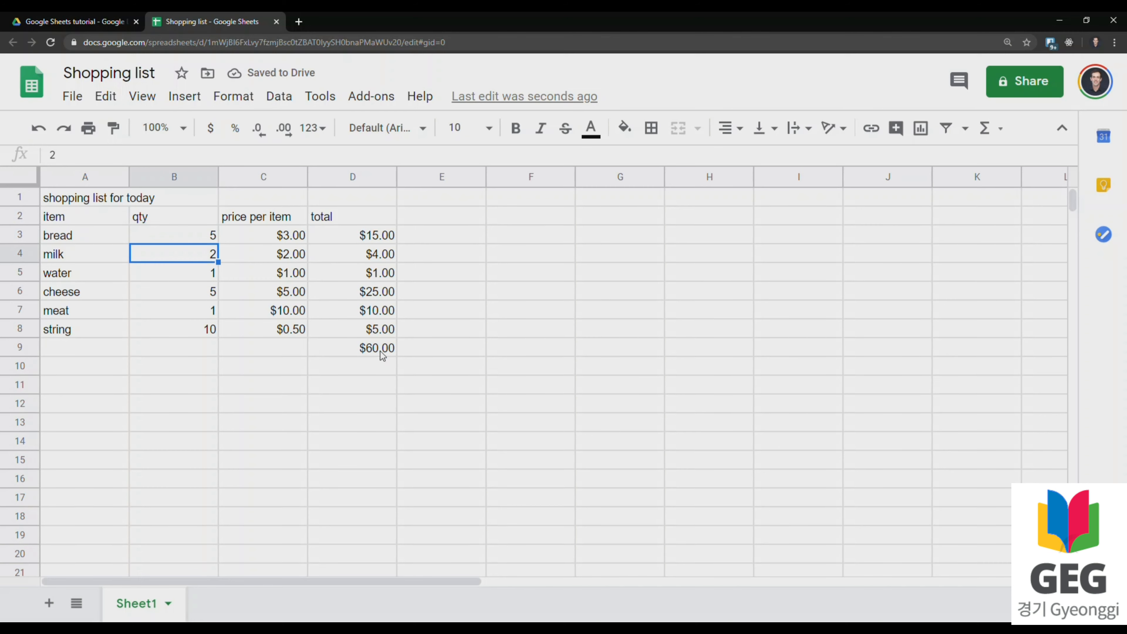
key("Up")
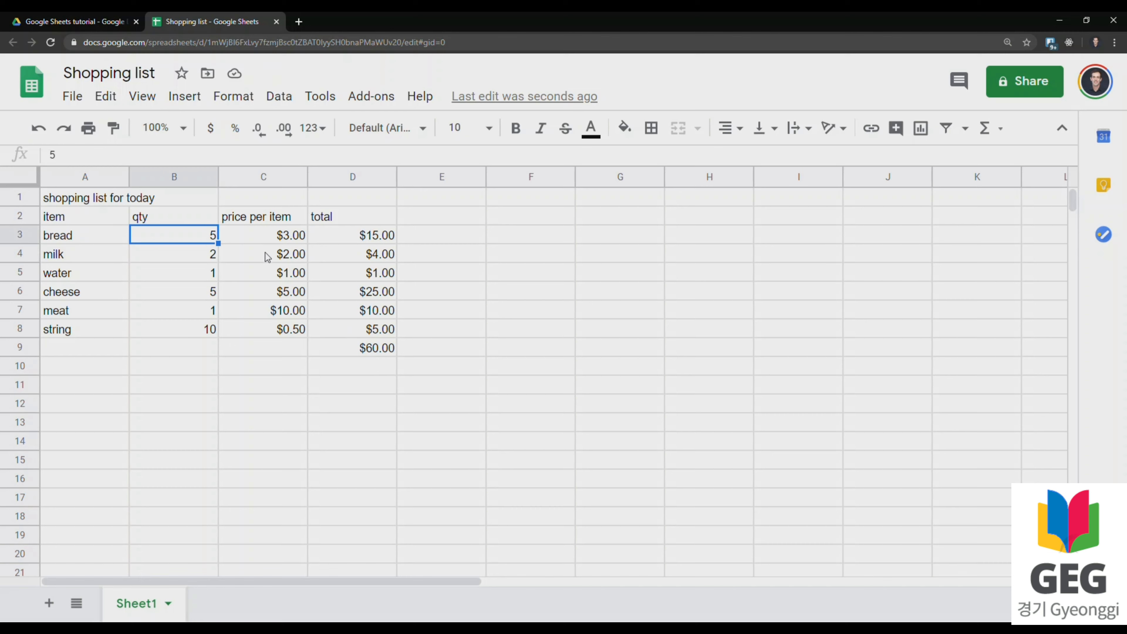
type("2")
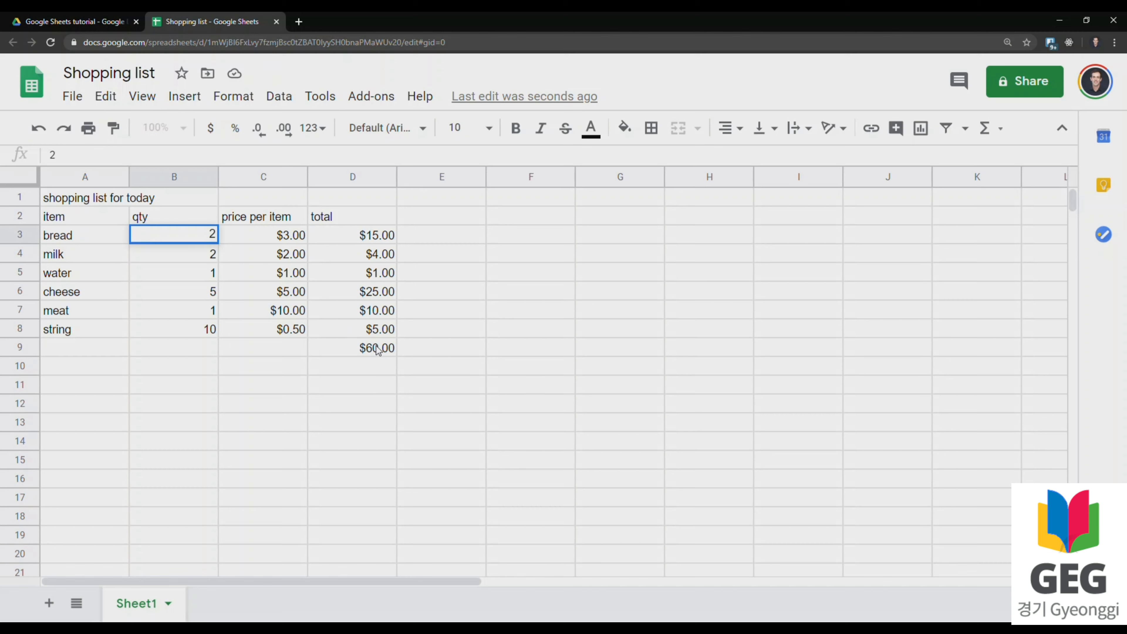
key("Return")
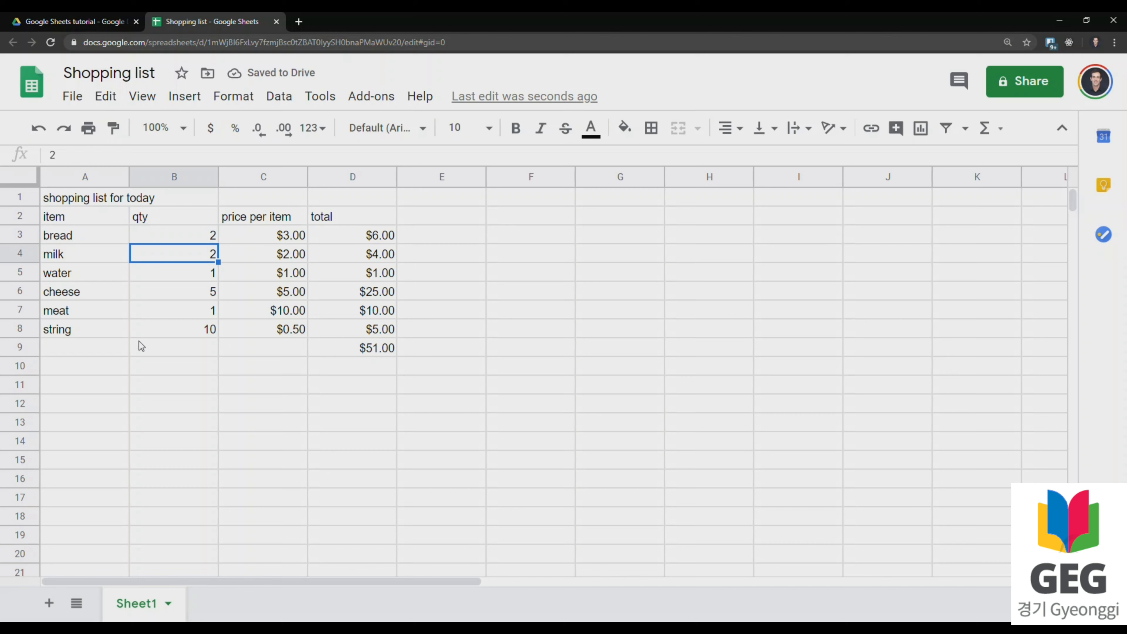
left_click_drag(78, 198, 394, 364)
left_click(429, 386)
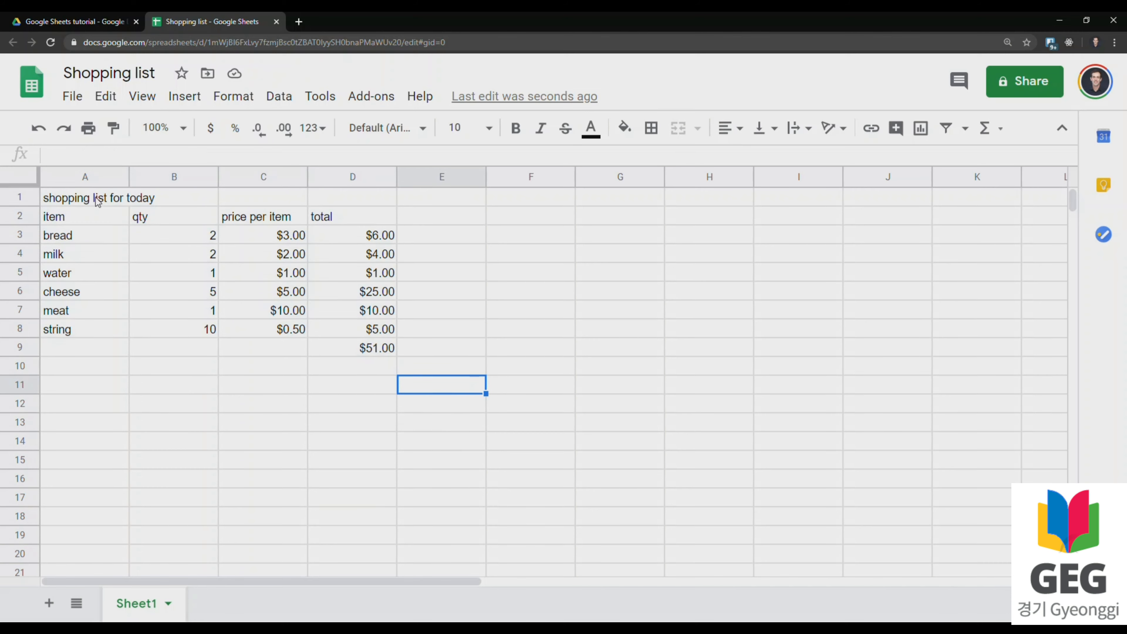
left_click(440, 243)
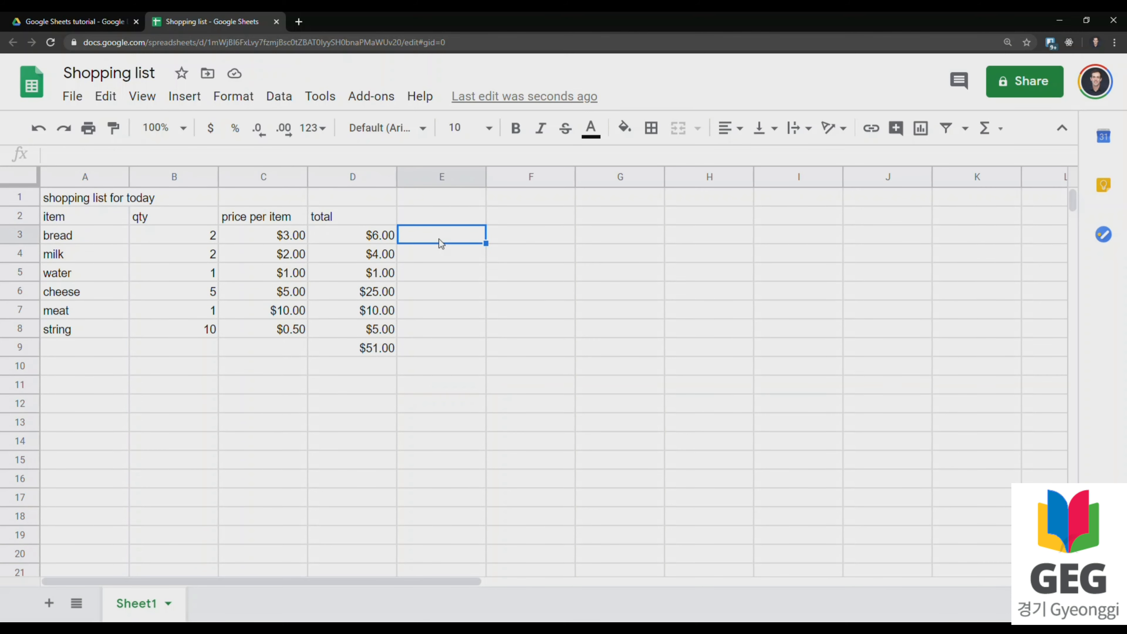
Step: Merge the title row cells A1 to D1 into one cell with the Merge all option
left_click(79, 201)
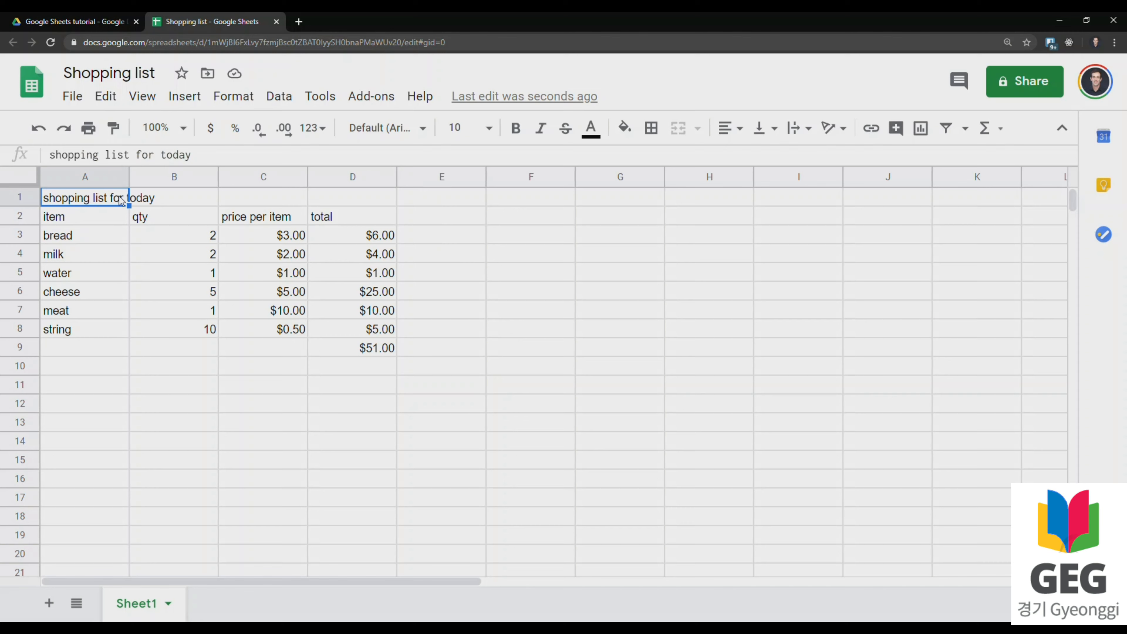
left_click_drag(84, 201, 395, 205)
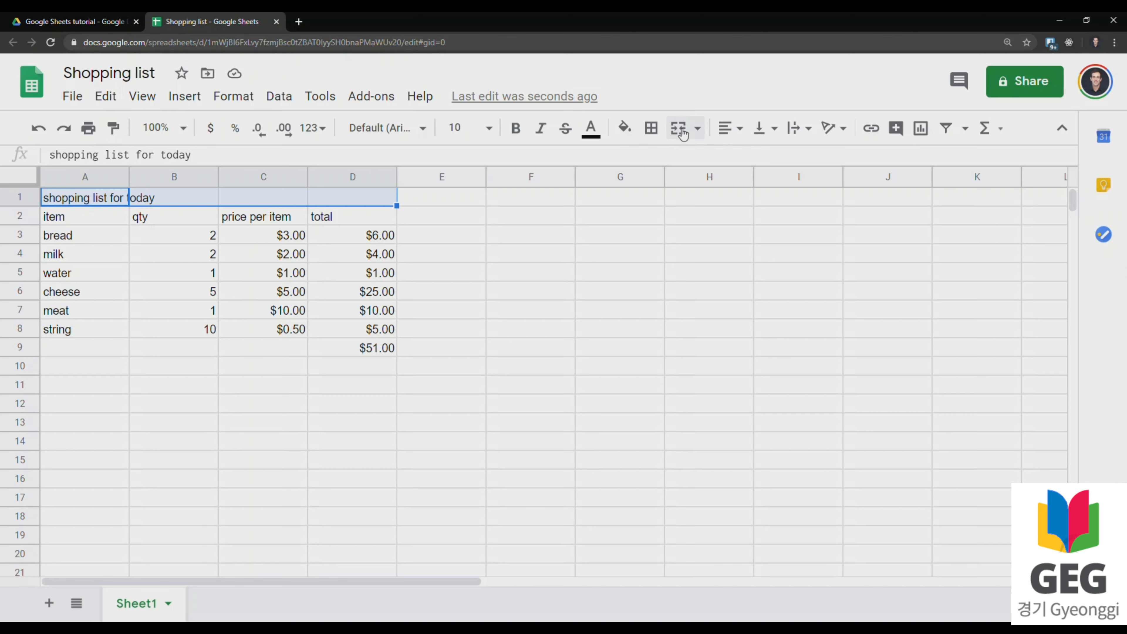
left_click(696, 134)
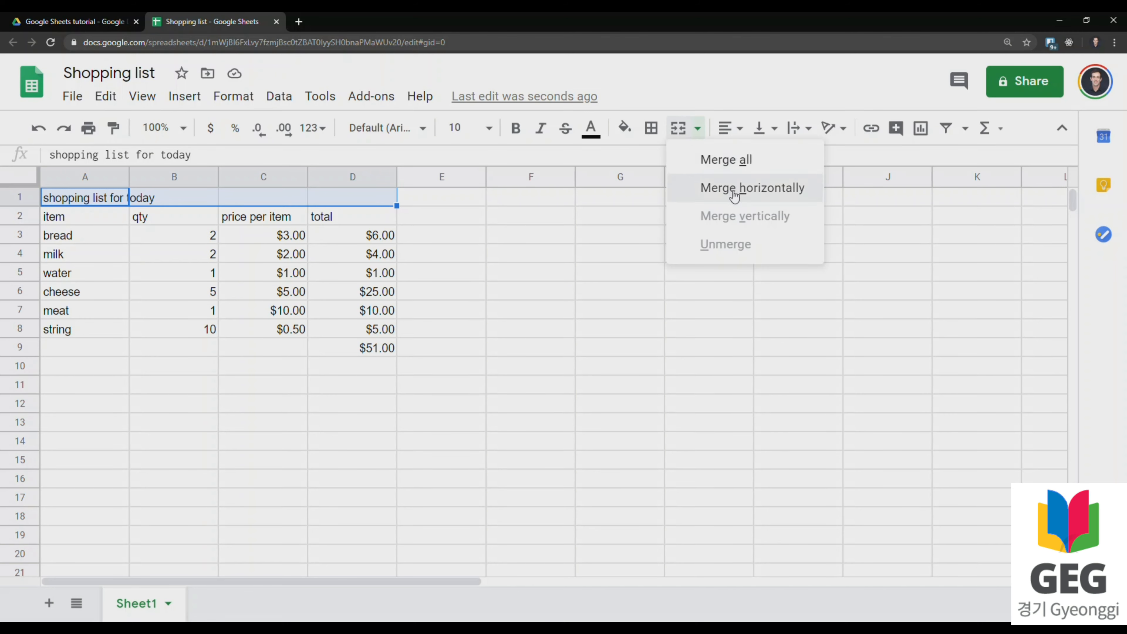
left_click(738, 165)
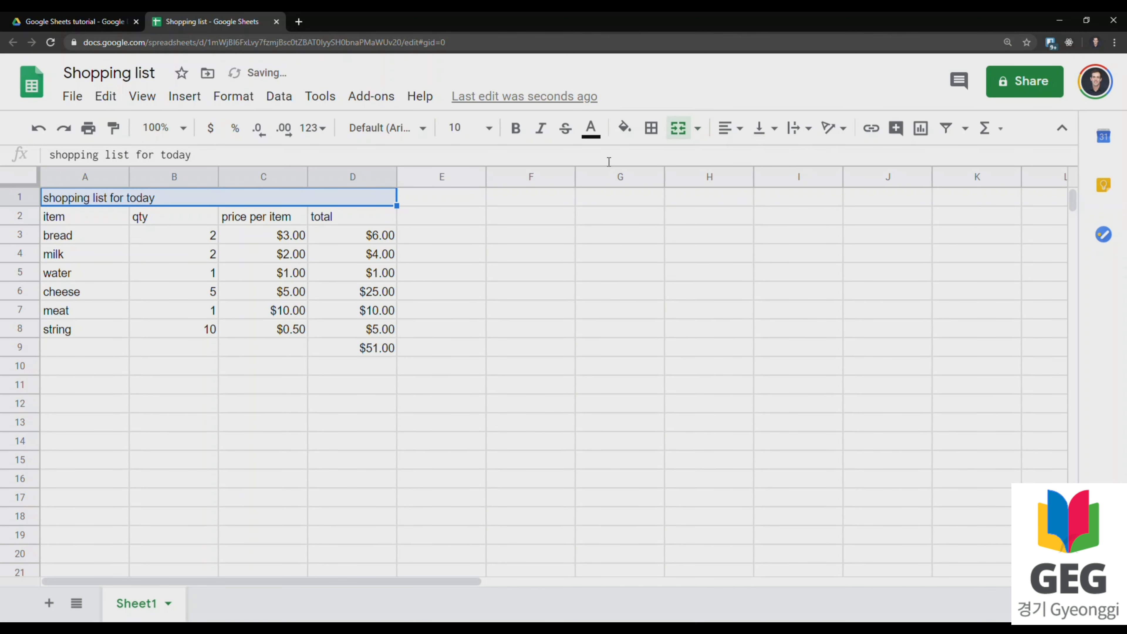
left_click(206, 228)
left_click(316, 203)
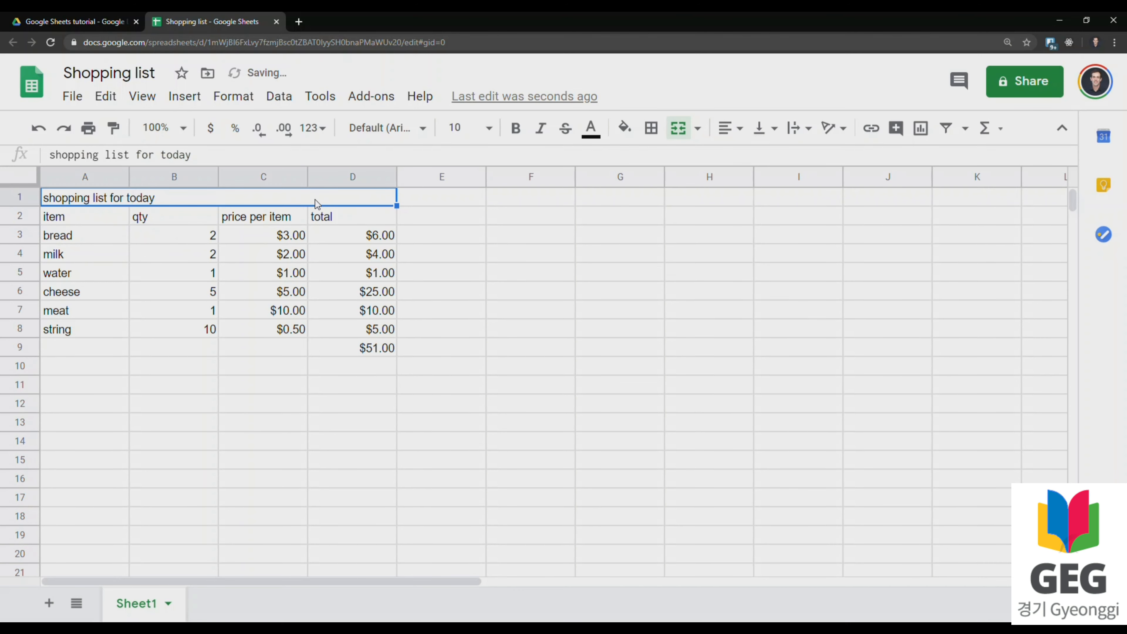
left_click(321, 221)
Step: Format the merged title "shopping list for today" as bold text, centred horizontally and vertically
left_click(333, 201)
left_click(736, 131)
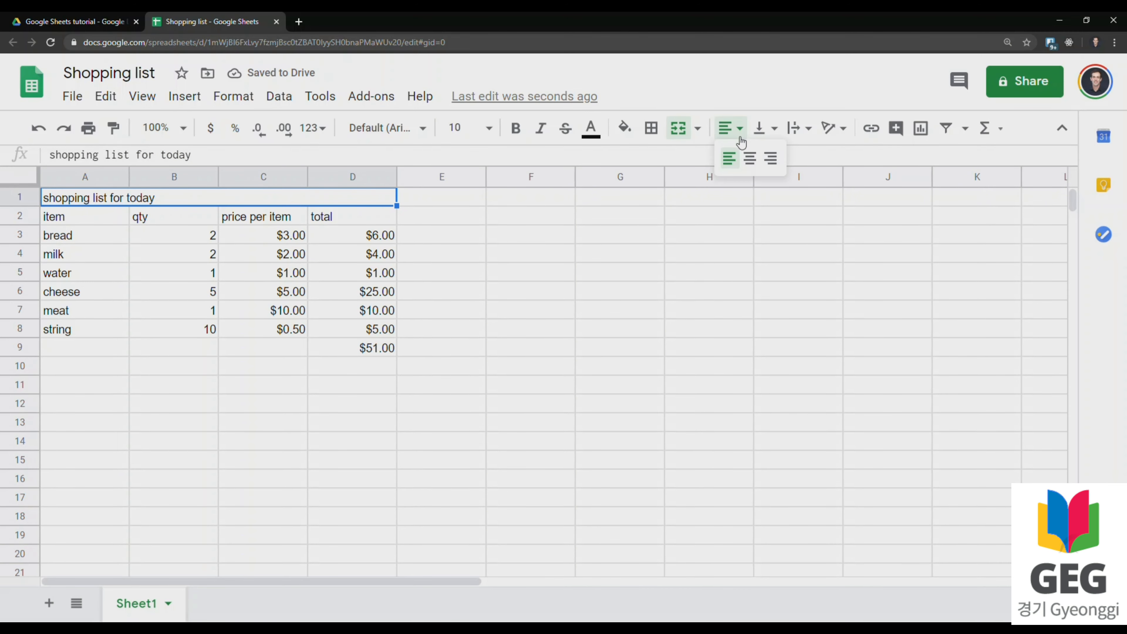
left_click(749, 165)
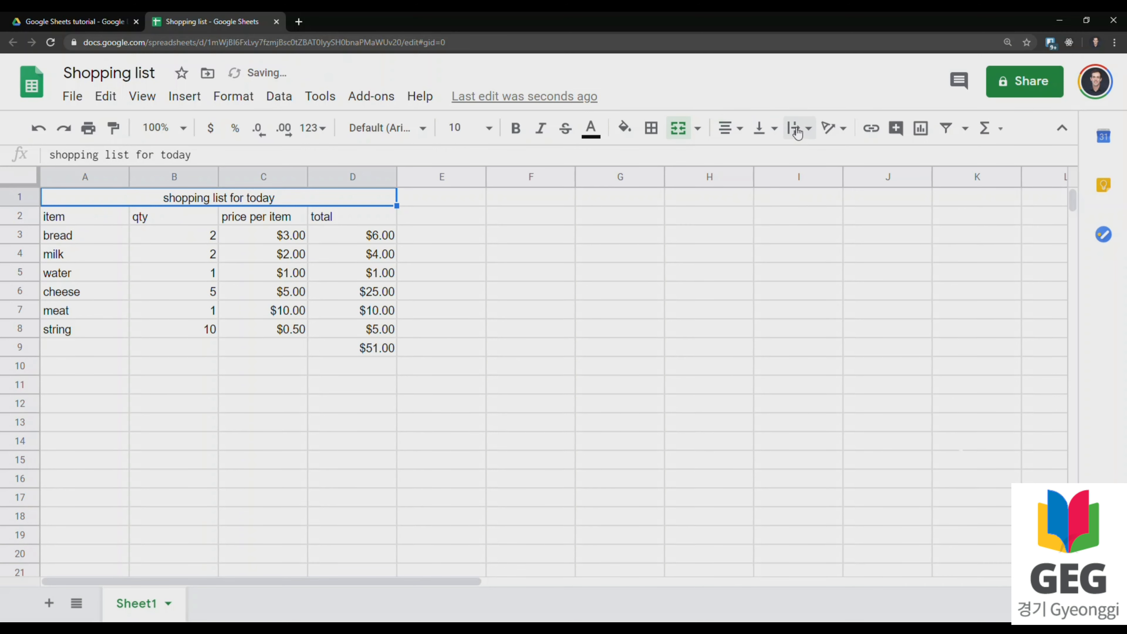
left_click(772, 131)
left_click(786, 158)
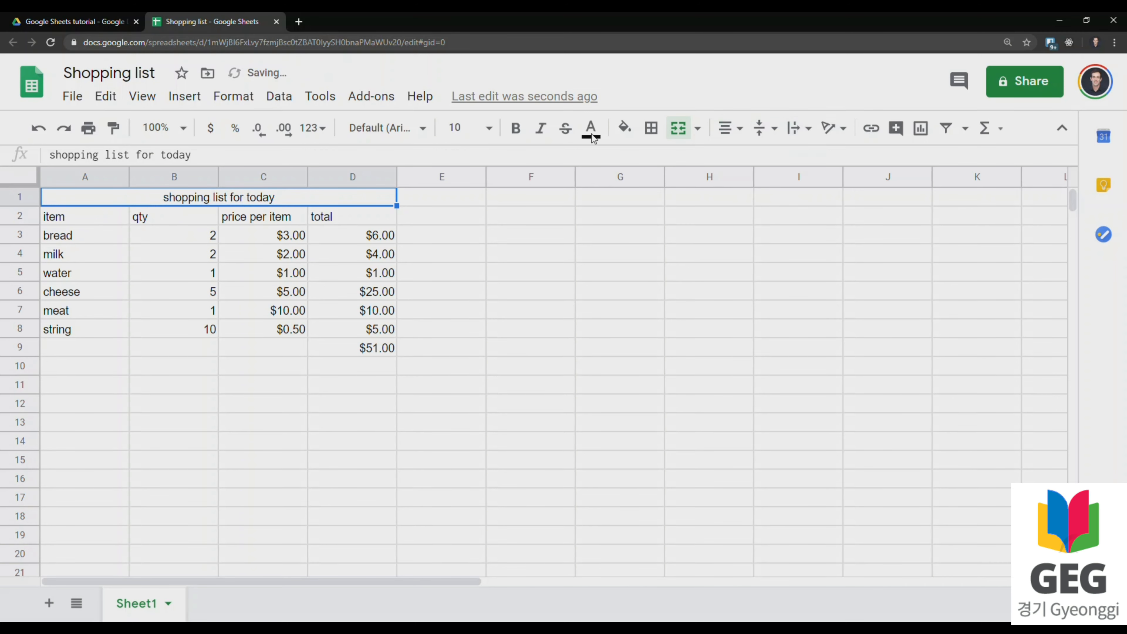
left_click(514, 130)
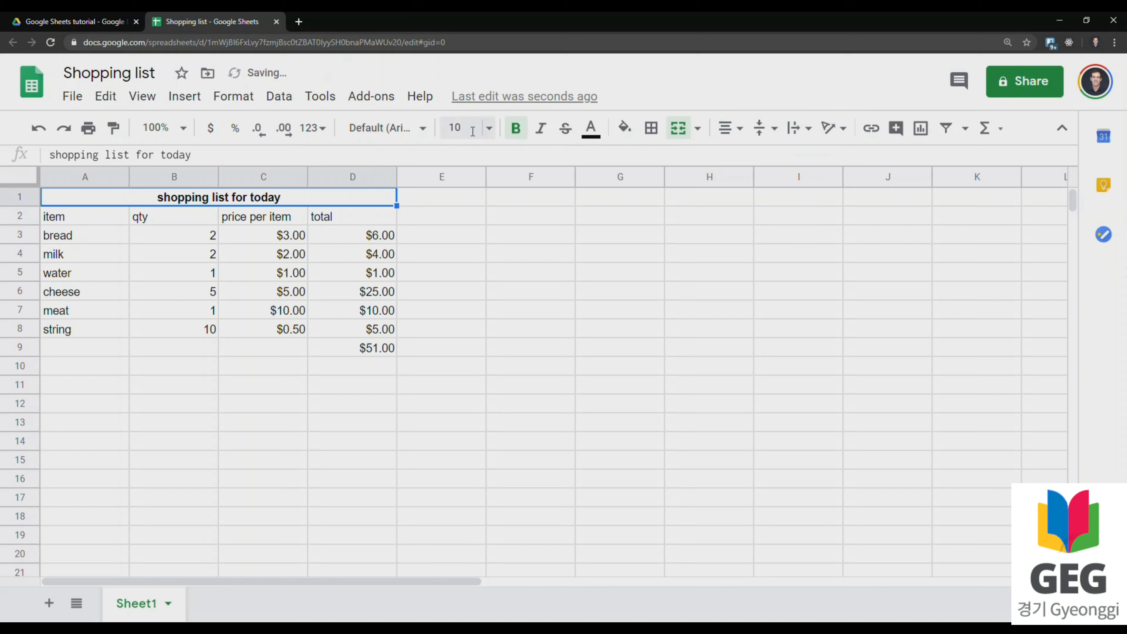
Step: Remove the bold from the merged title and give it a very dark blue fill with white text
left_click(514, 129)
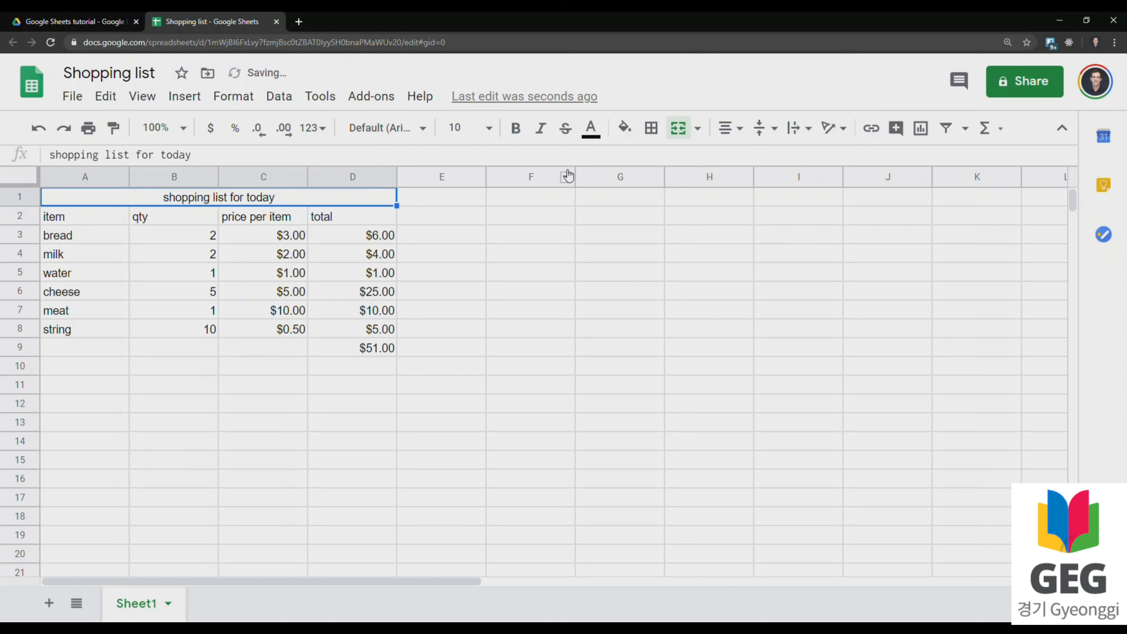
left_click(630, 133)
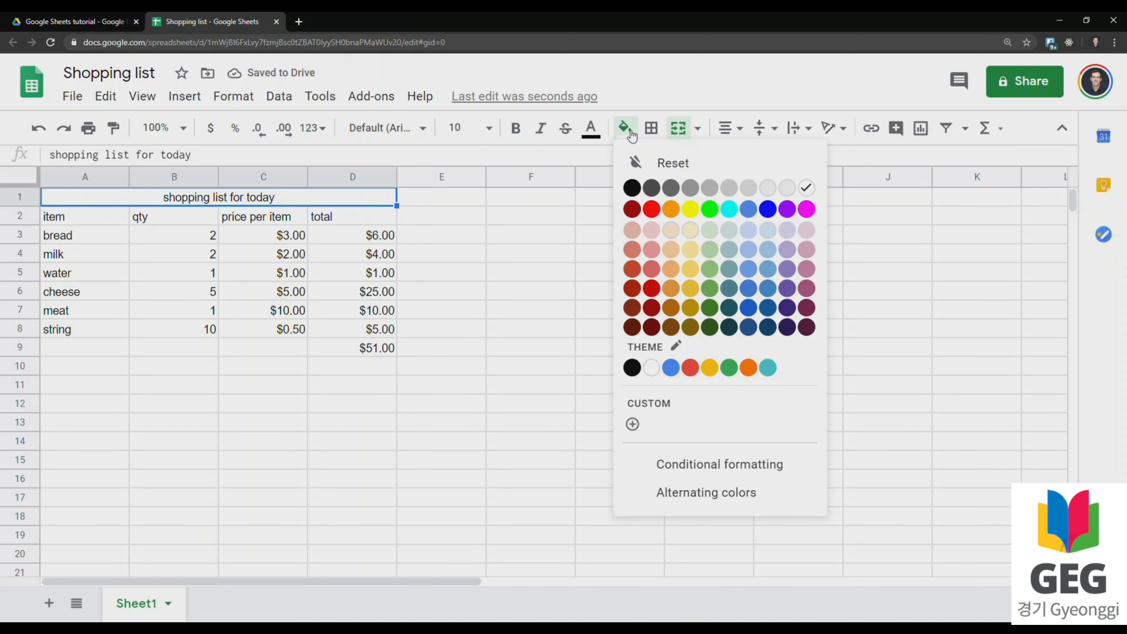
left_click(771, 332)
left_click(590, 135)
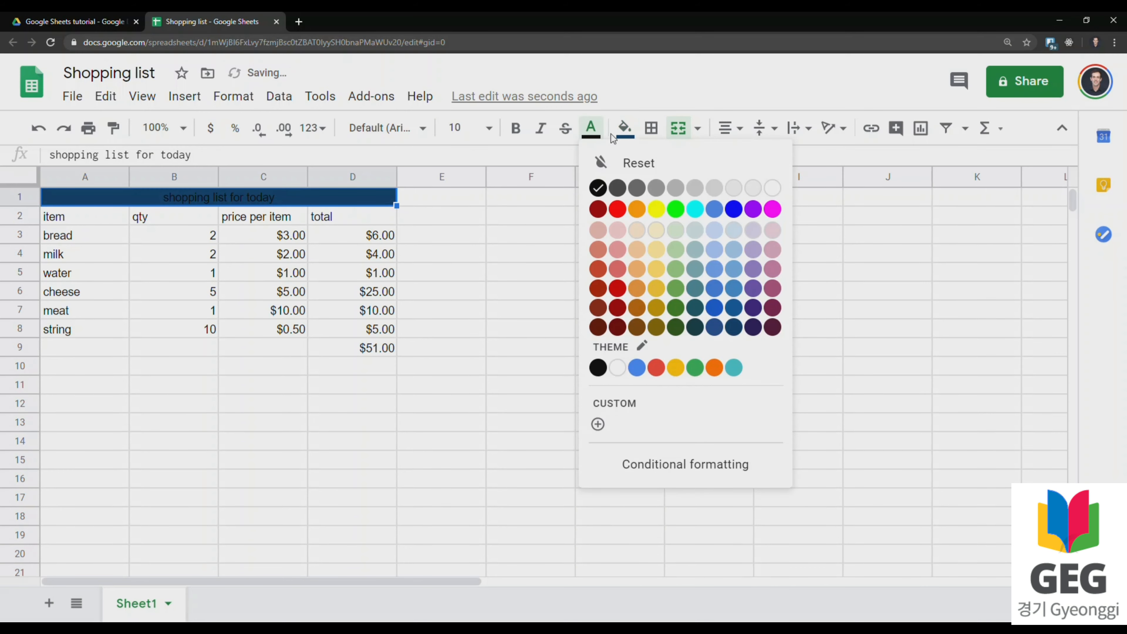
left_click(773, 189)
Step: Format the header cells A2 to D2 with a blue fill one shade lighter than the title's and white text
left_click_drag(75, 217, 348, 218)
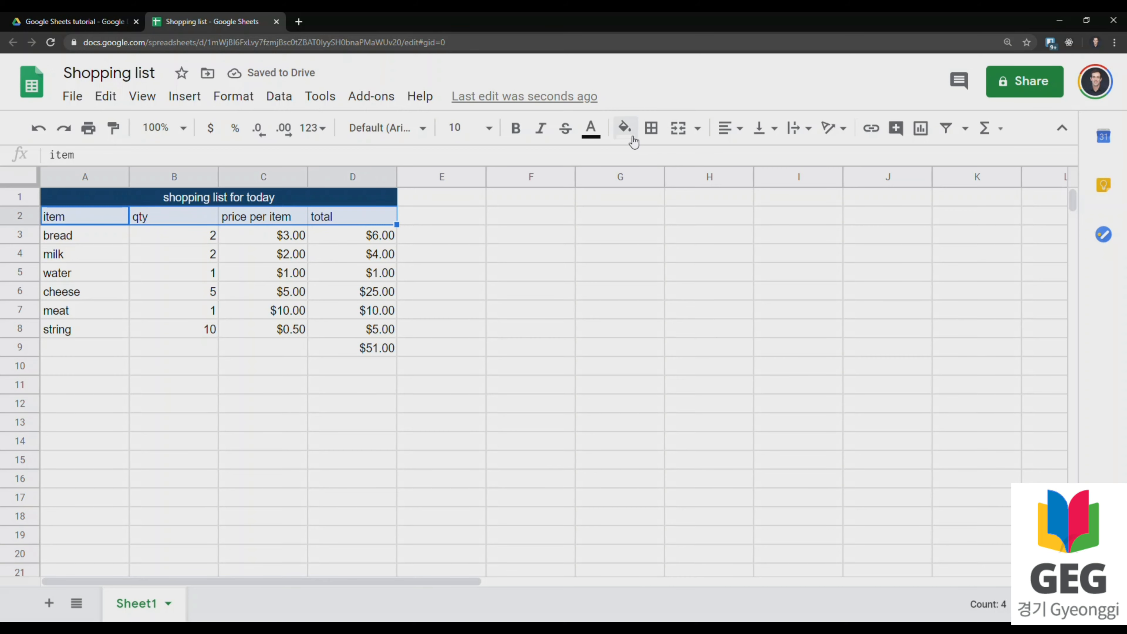
left_click(629, 132)
left_click(764, 305)
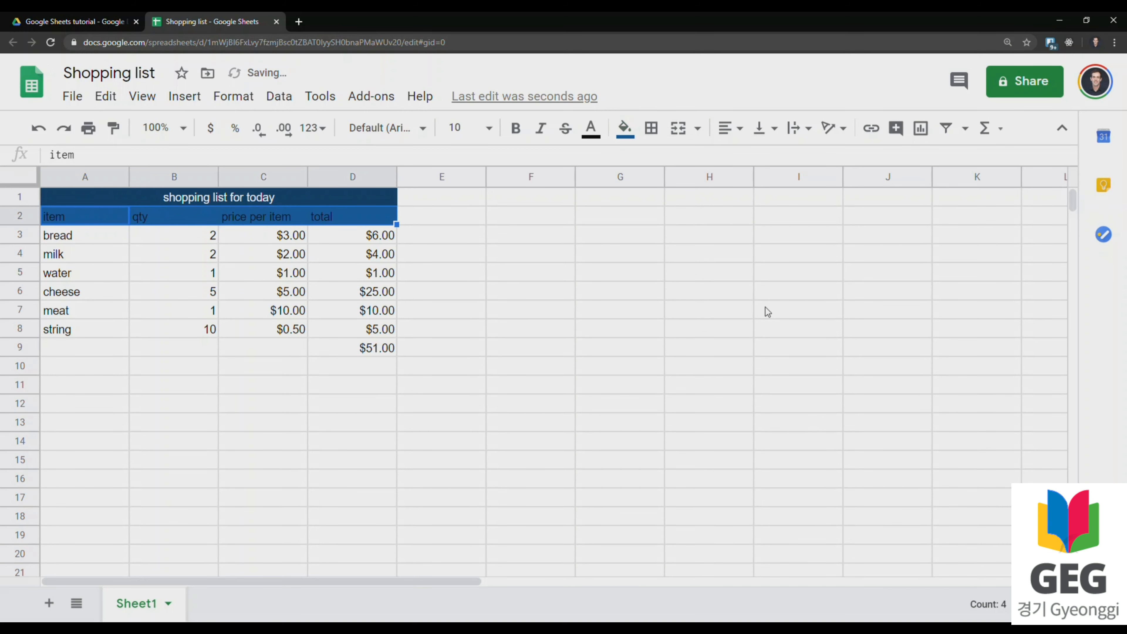
left_click(636, 134)
left_click(767, 288)
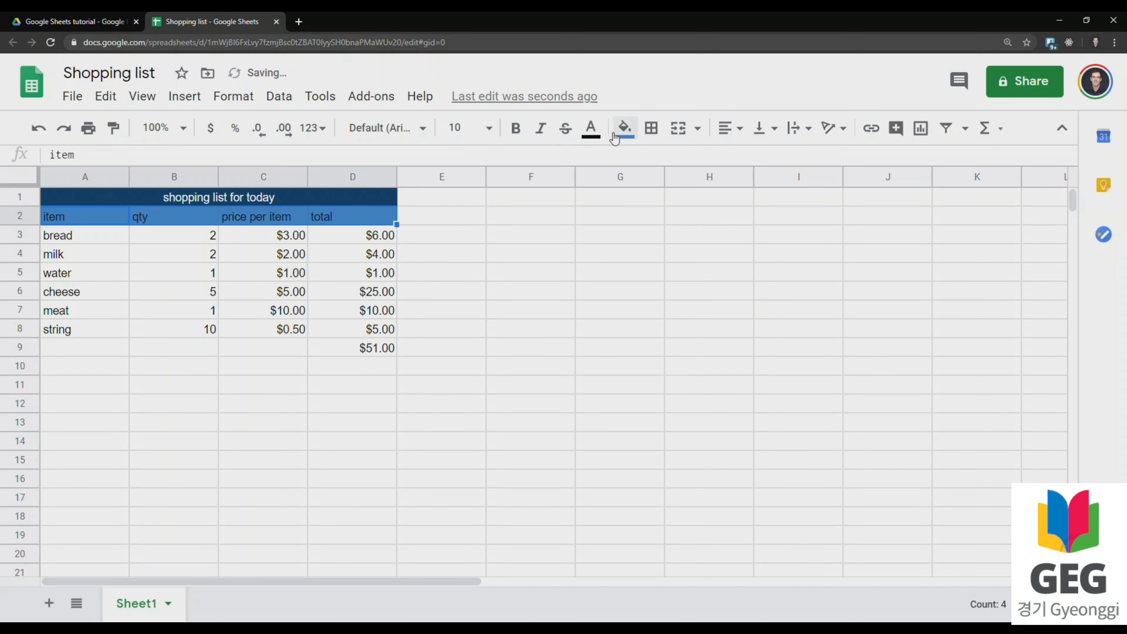
left_click(591, 129)
left_click(772, 188)
left_click(625, 129)
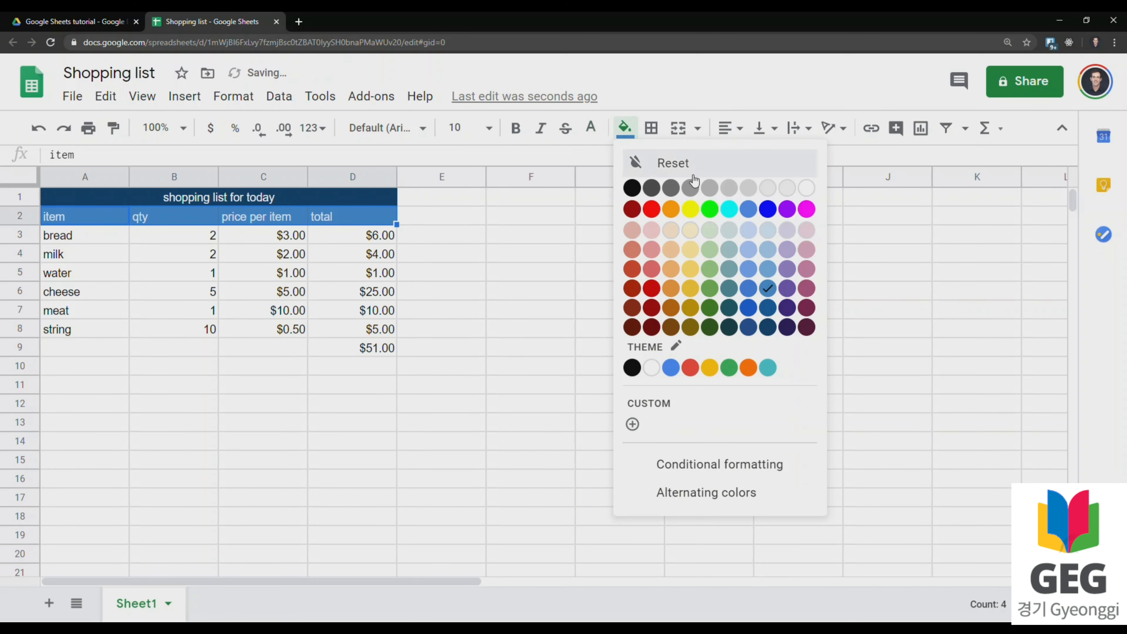
left_click(767, 307)
left_click(392, 273)
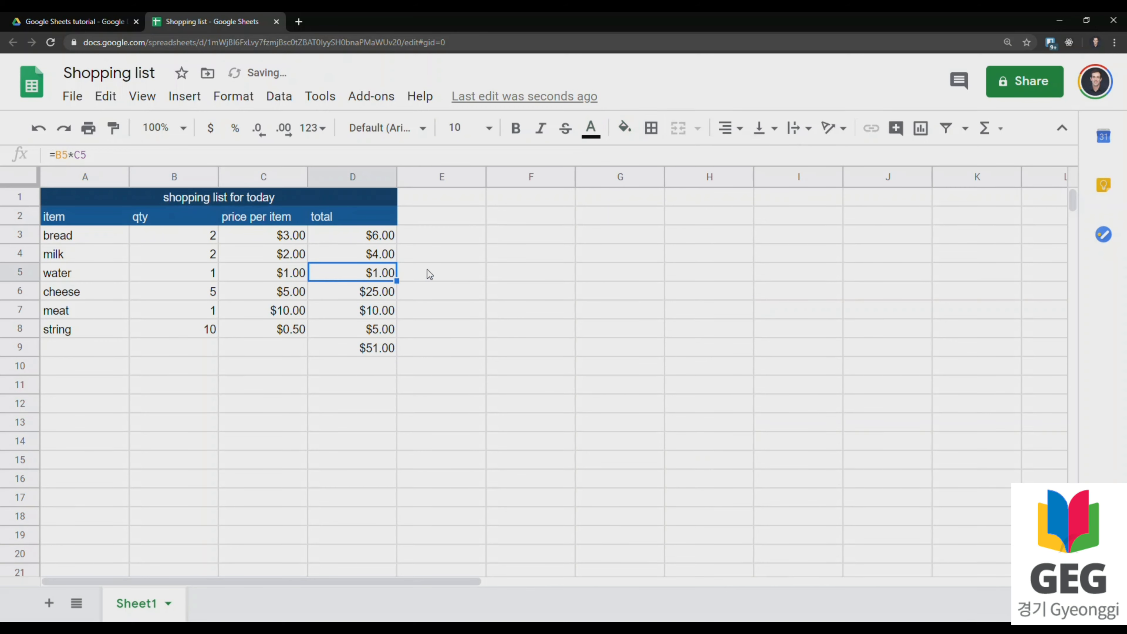
Step: Fill the item name cells A3 to A8 with light gray
left_click_drag(80, 233, 73, 333)
left_click(625, 129)
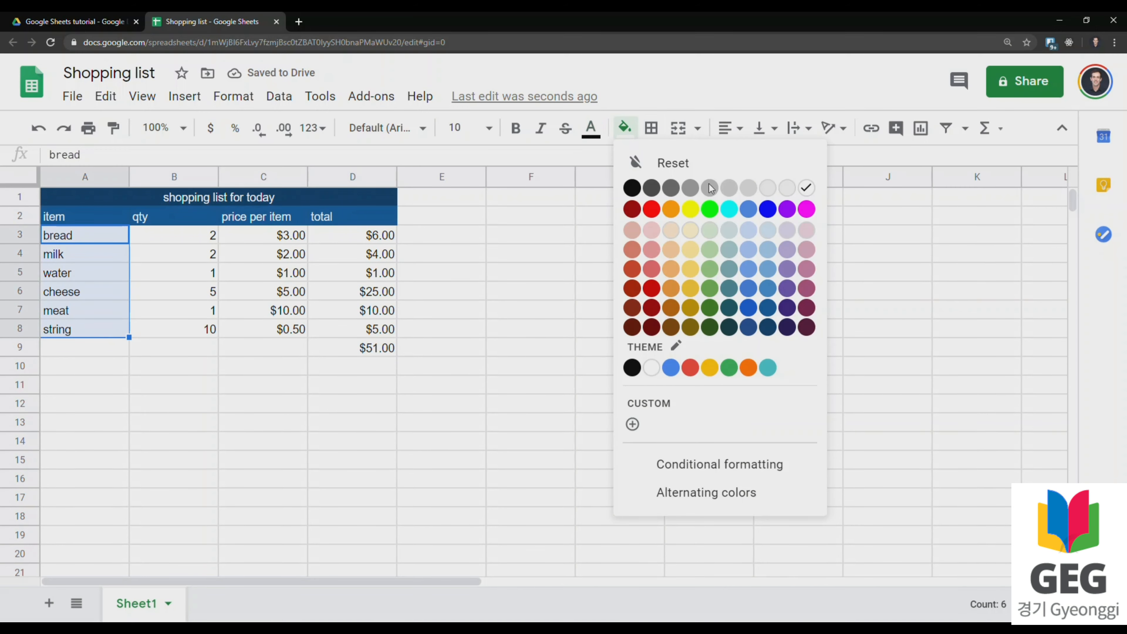
left_click(748, 190)
left_click(299, 272)
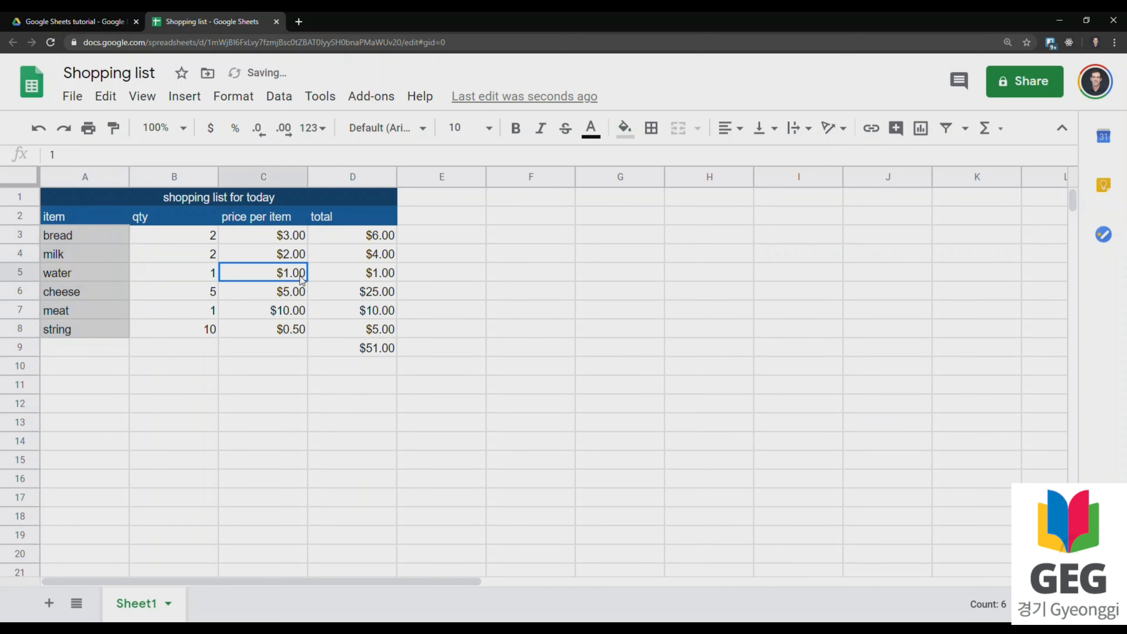
left_click(145, 242)
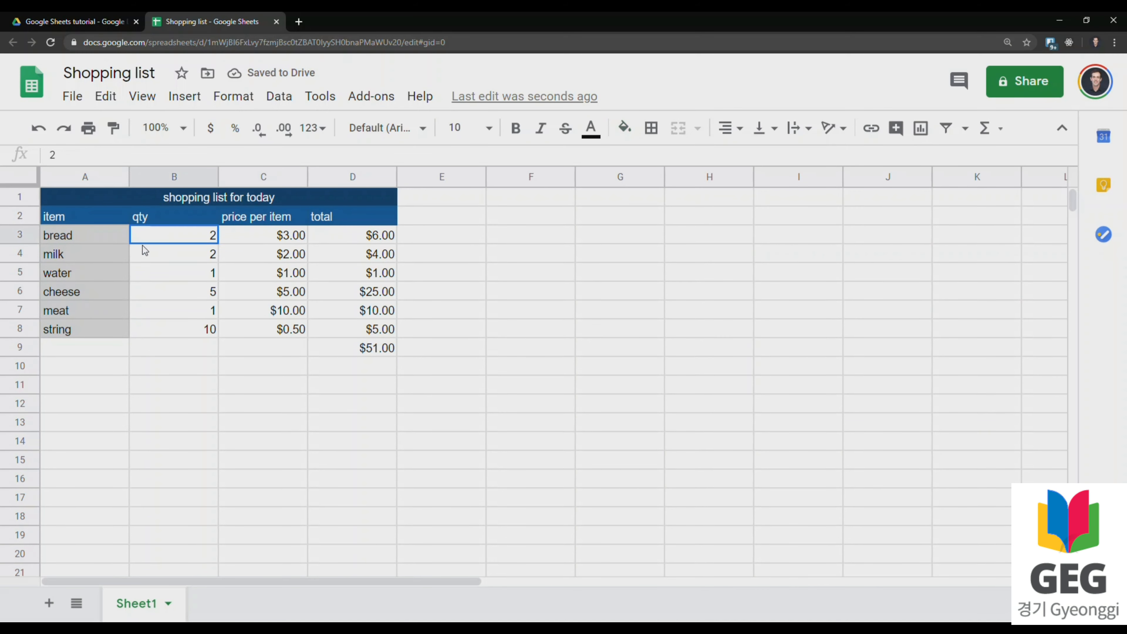
left_click(179, 304)
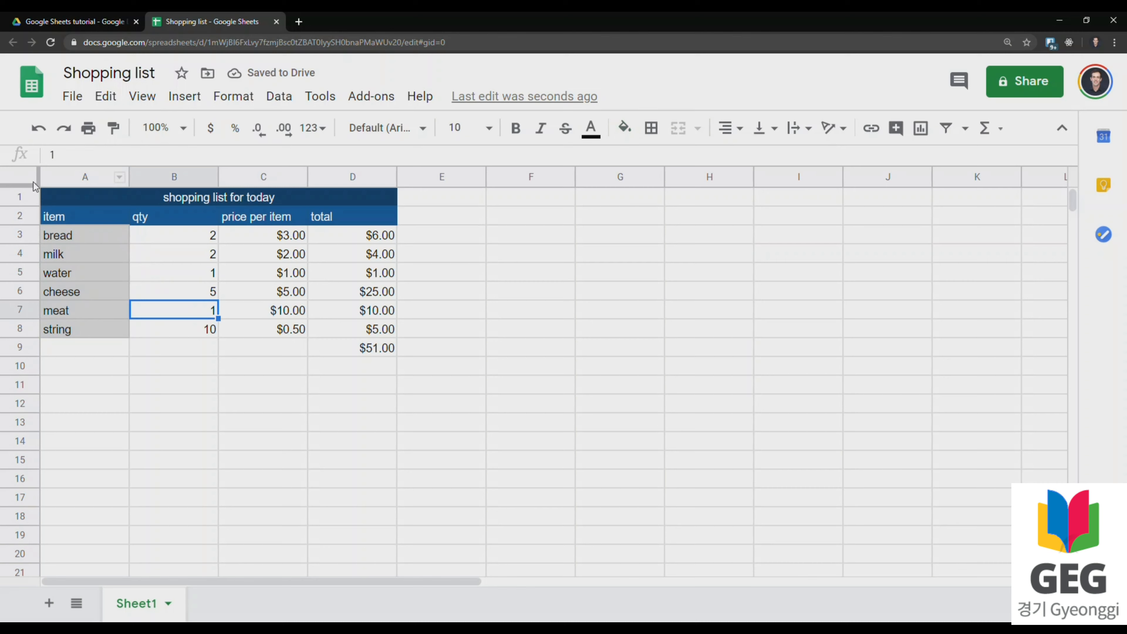
Step: Try to freeze column A of the shopping list
scroll(145, 276, "down", 3)
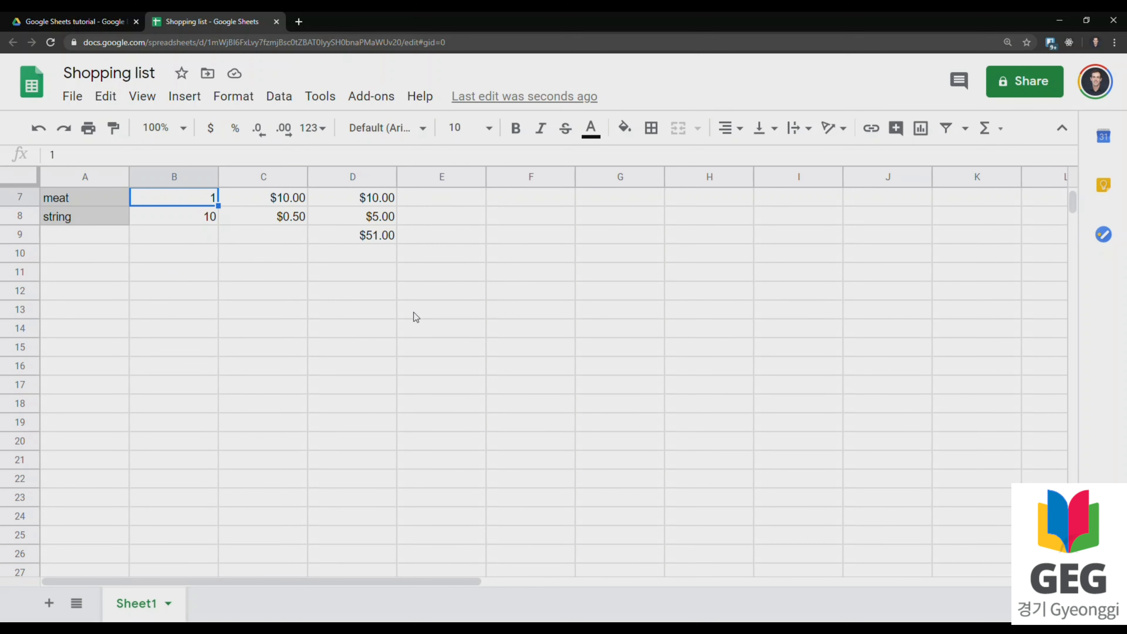
scroll(156, 267, "up", 3)
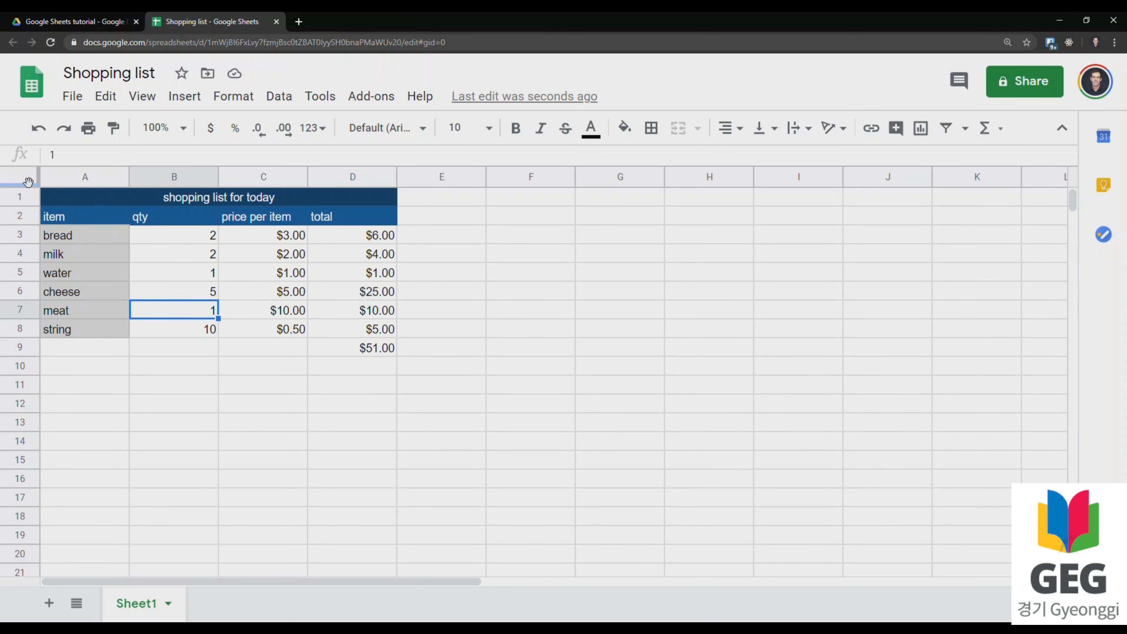
left_click_drag(38, 176, 131, 183)
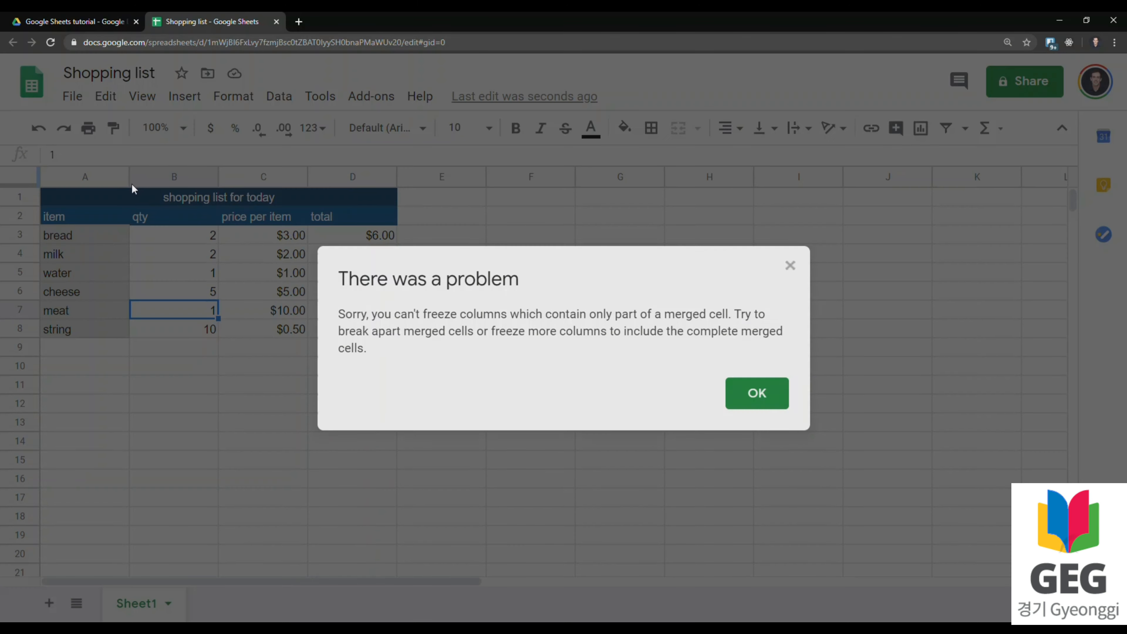
left_click(755, 394)
Step: Freeze rows 1 and 2, the title and the column headers, above the item rows
left_click(75, 218)
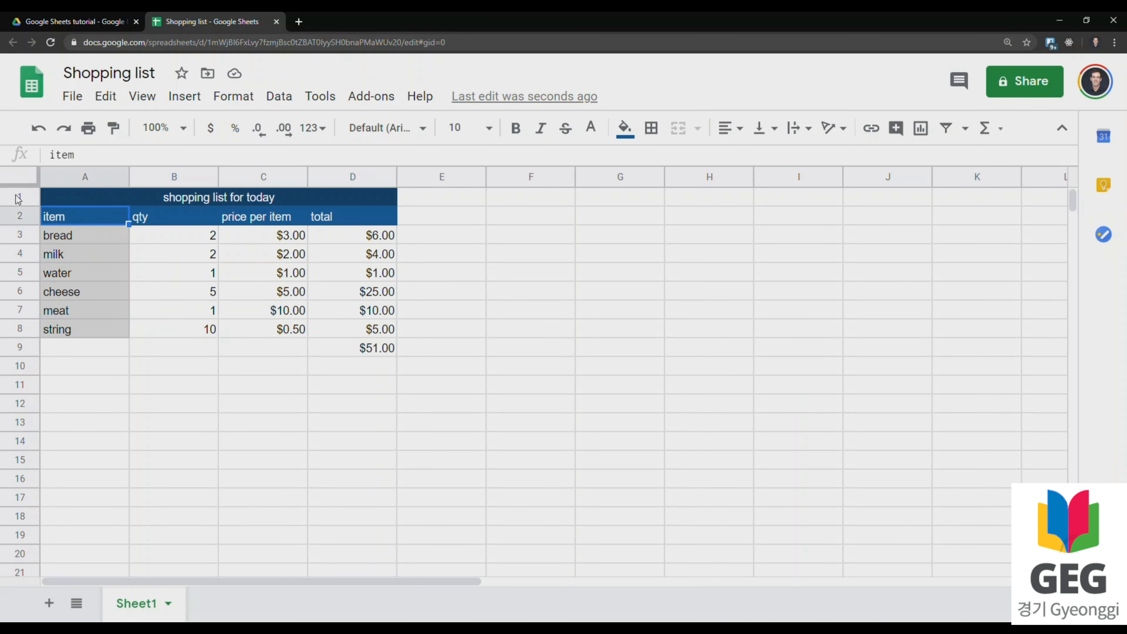
left_click_drag(21, 183, 17, 227)
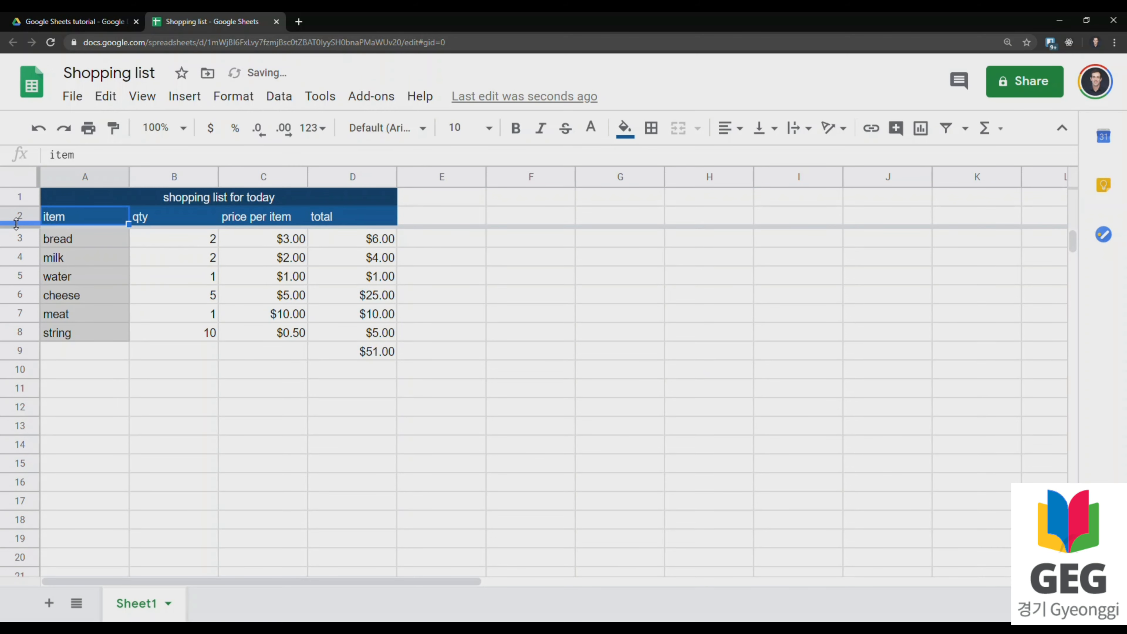
left_click(182, 280)
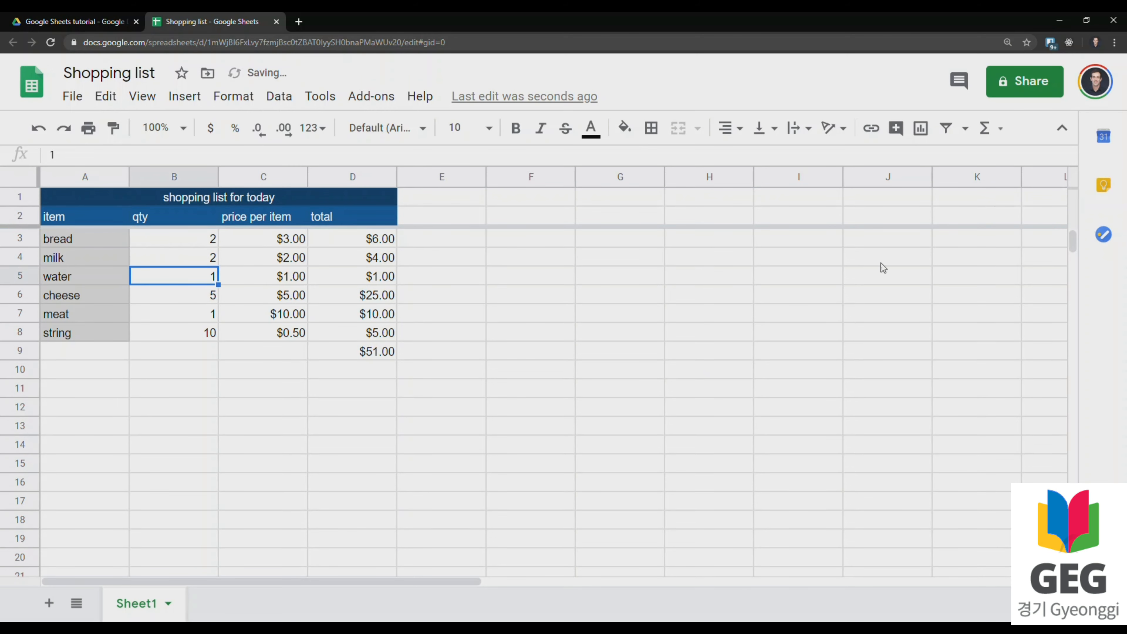
Step: Examine how the frozen title and header rows behave while the item rows move beneath them
scroll(1071, 240, "down", 1)
scroll(1071, 242, "down", 1)
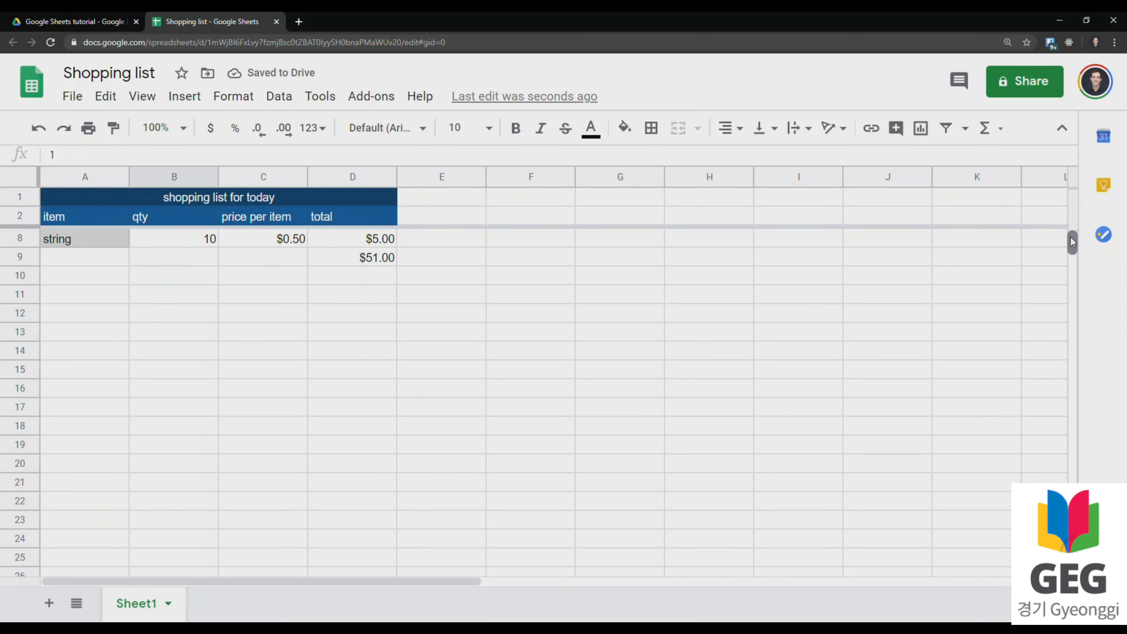
scroll(1071, 240, "up", 2)
scroll(1072, 239, "down", 2)
scroll(1071, 242, "up", 1)
scroll(1071, 236, "up", 1)
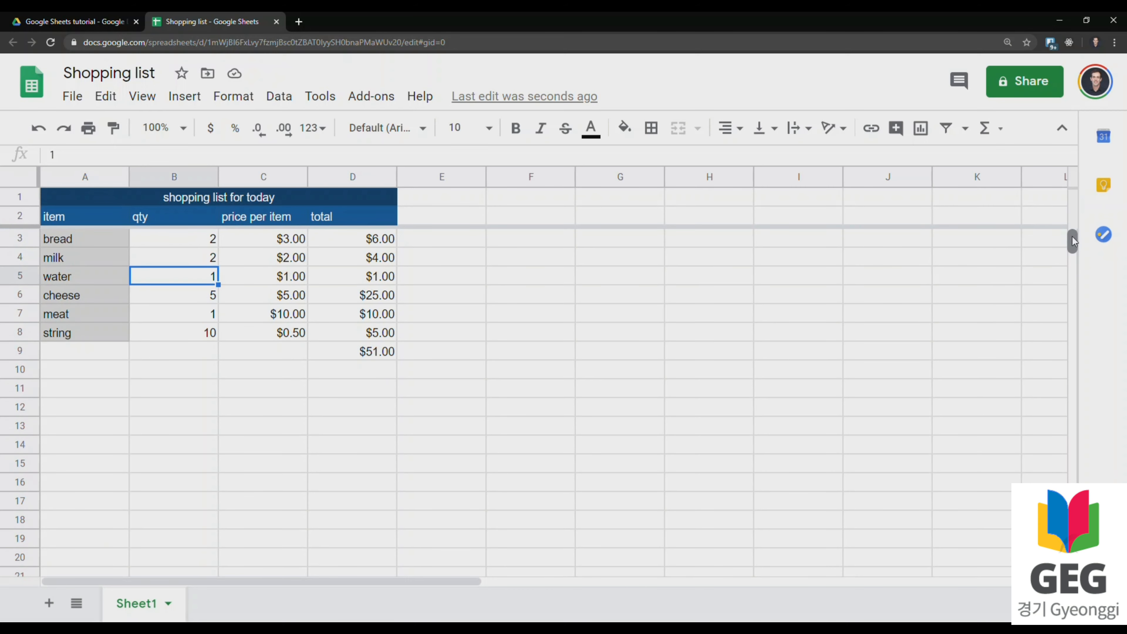
scroll(1072, 237, "down", 2)
scroll(1072, 236, "up", 2)
scroll(1074, 236, "down", 2)
scroll(1075, 242, "up", 2)
scroll(1080, 240, "down", 2)
scroll(1081, 240, "up", 2)
left_click(490, 260)
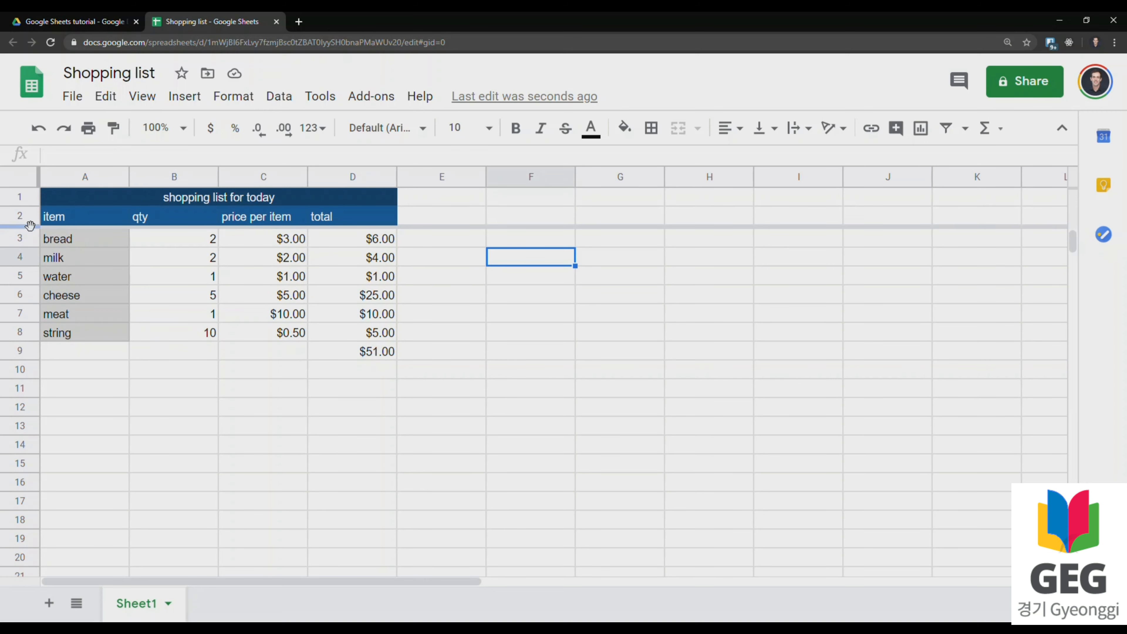
mouse_move(28, 225)
left_mouse_down()
mouse_move(35, 188)
mouse_move(27, 226)
left_mouse_up()
left_click(349, 311)
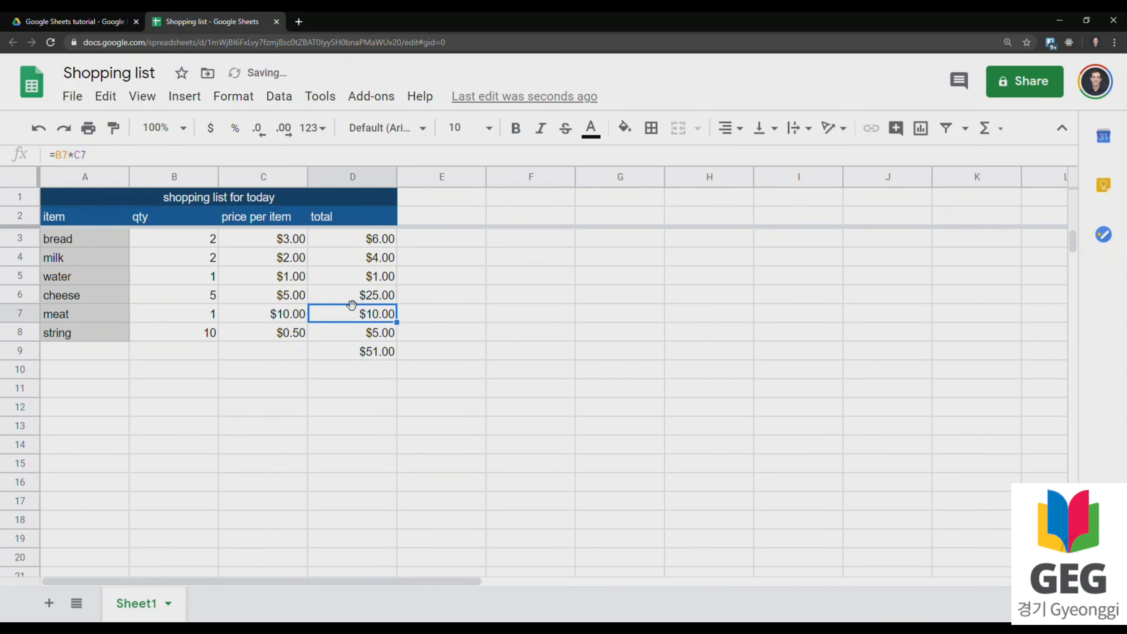
Step: Outline the grand total cell D9 with a thick solid magenta outer border
left_click(368, 354)
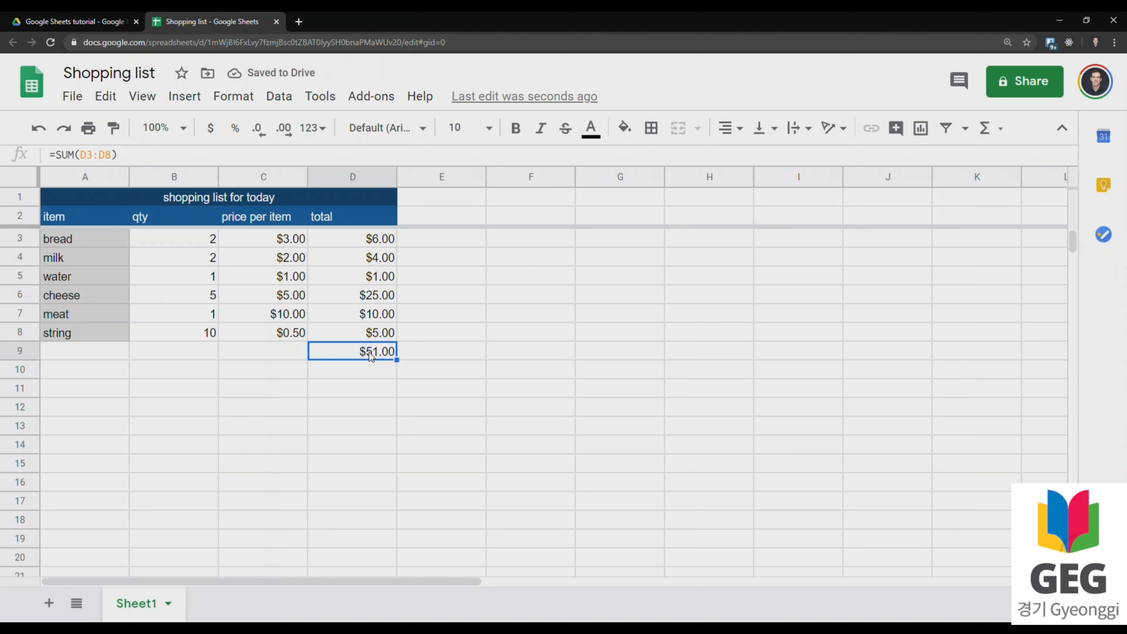
left_click(652, 130)
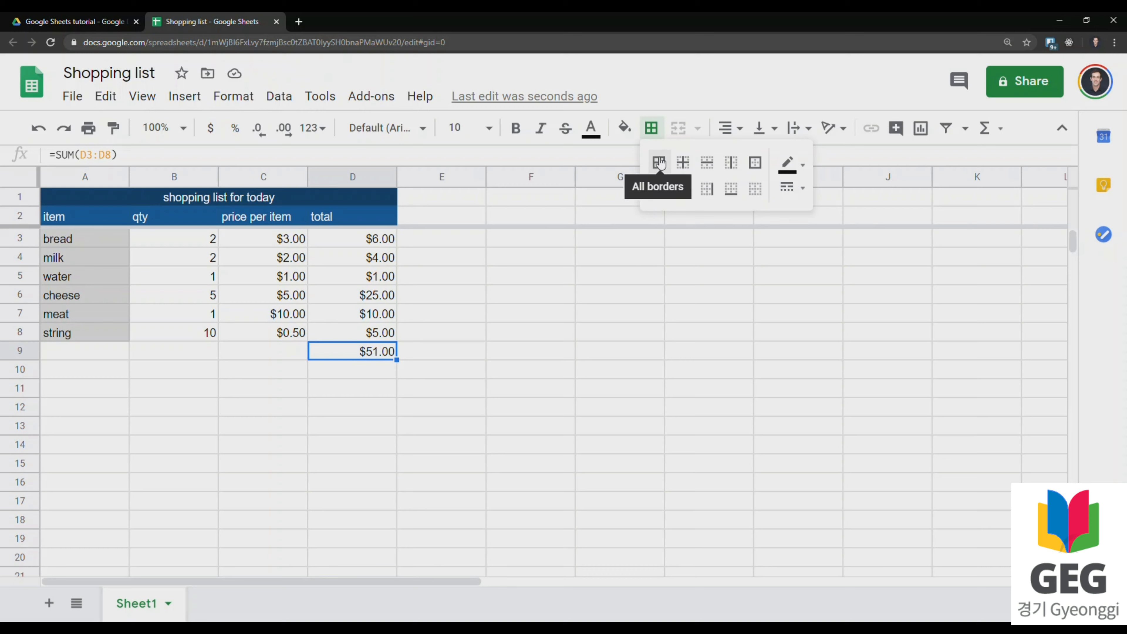
left_click(801, 167)
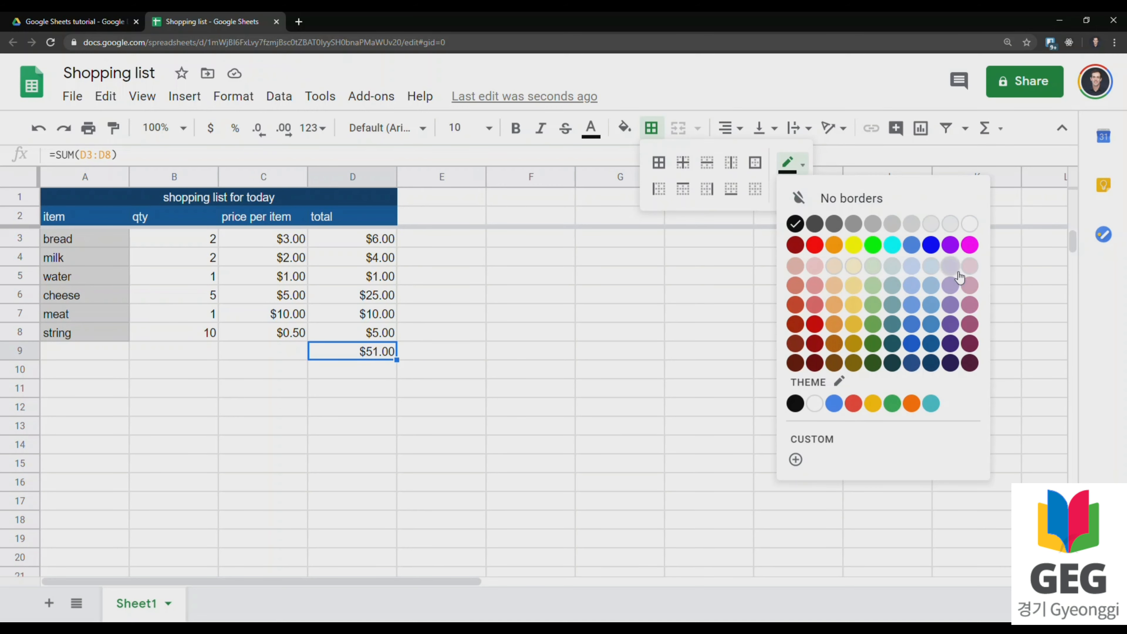
left_click(969, 245)
left_click(800, 189)
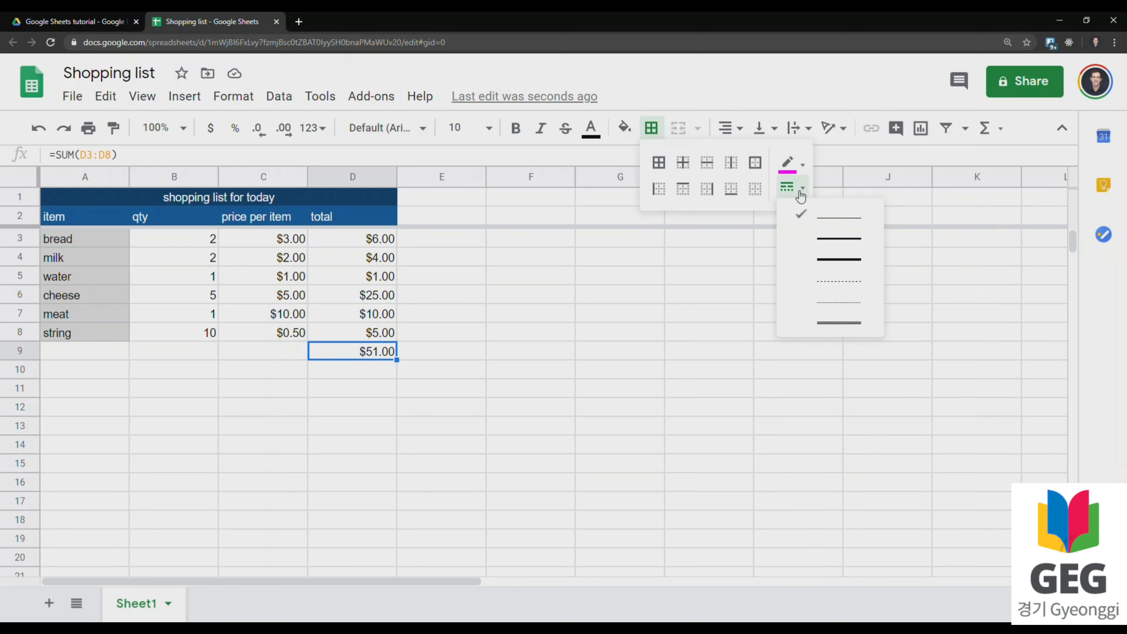
left_click(837, 260)
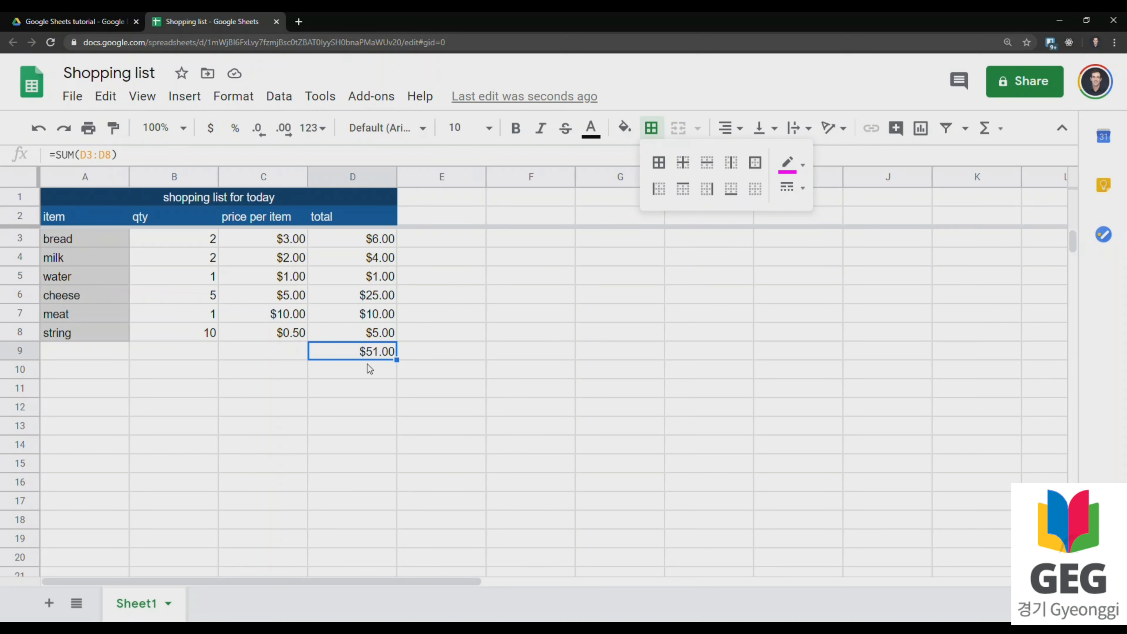
left_click(754, 162)
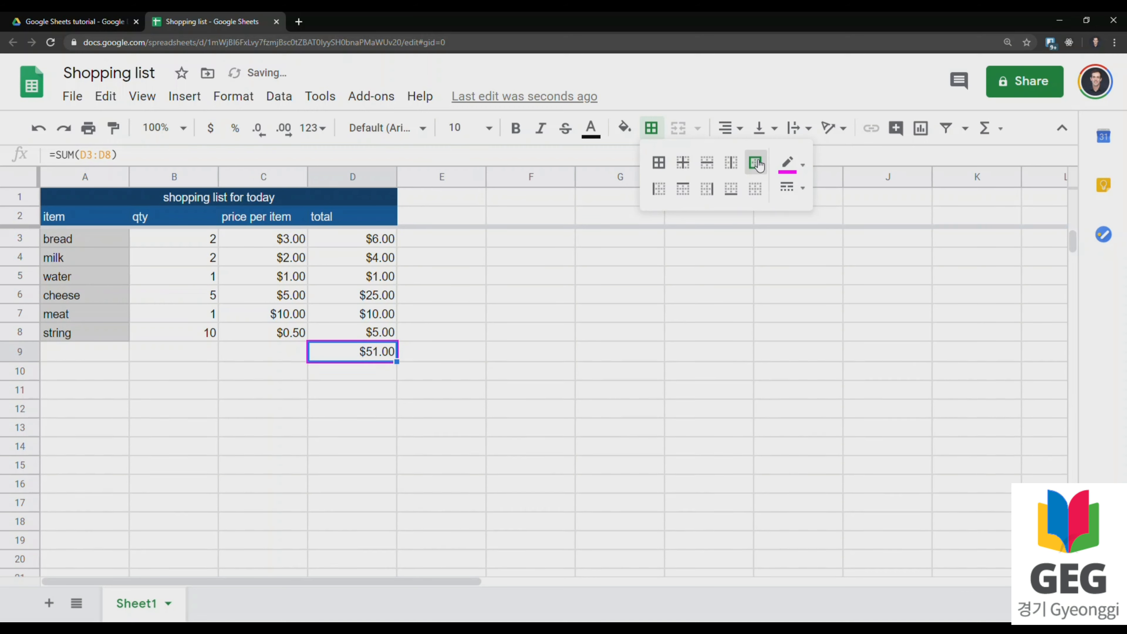
left_click(483, 340)
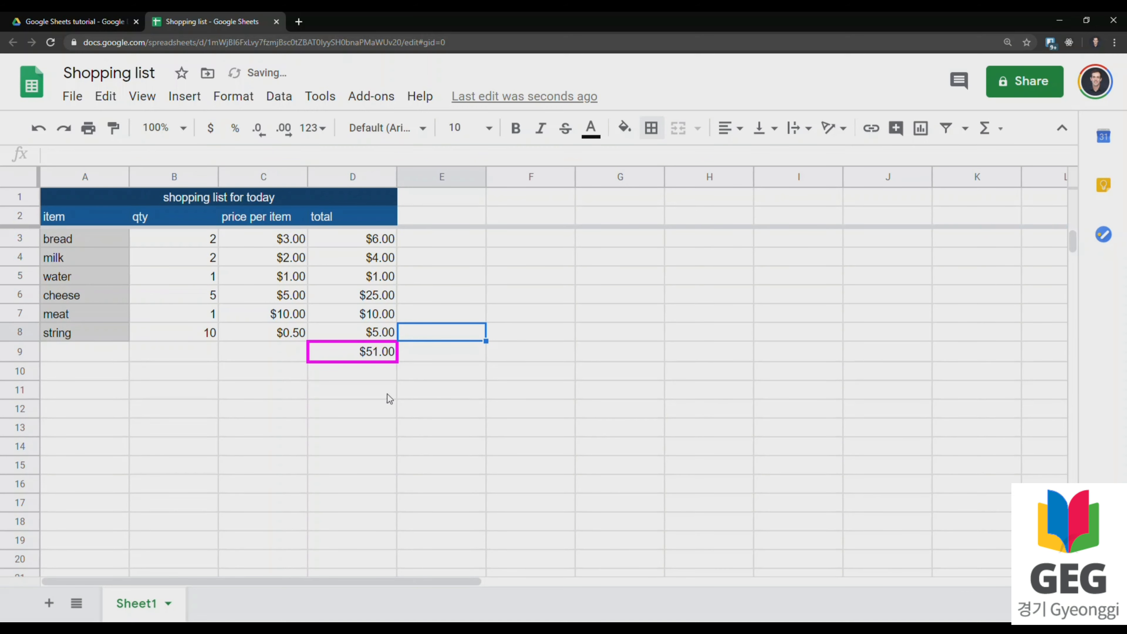
left_click(376, 391)
Step: Set the meat quantity in B7 to 2 and check the grand total in D9
left_click(209, 320)
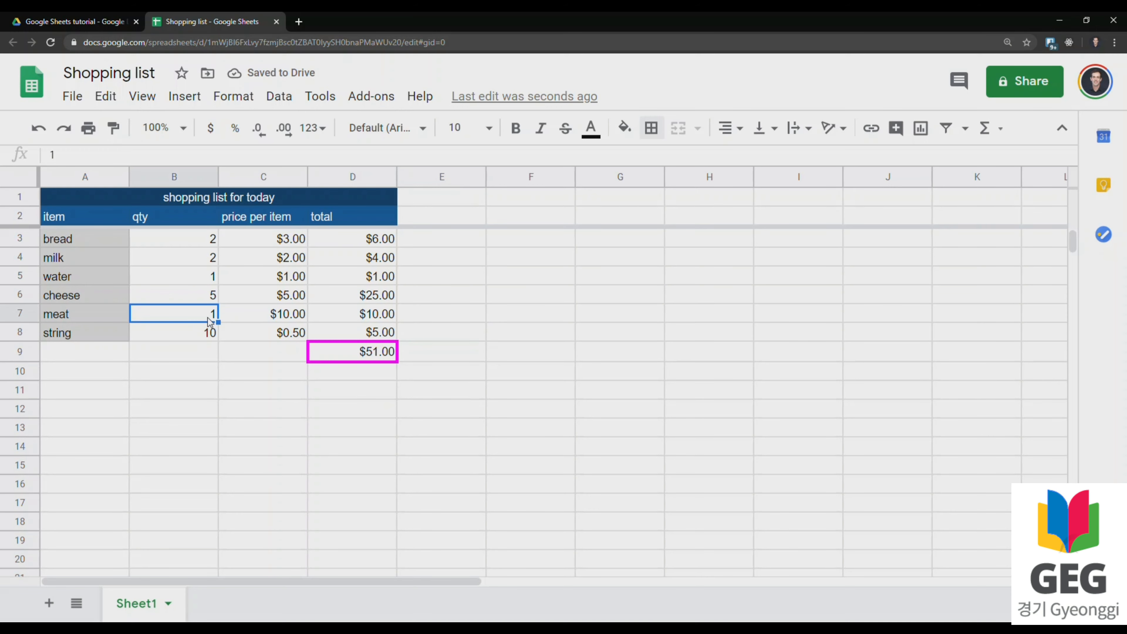
type("2")
key("Return")
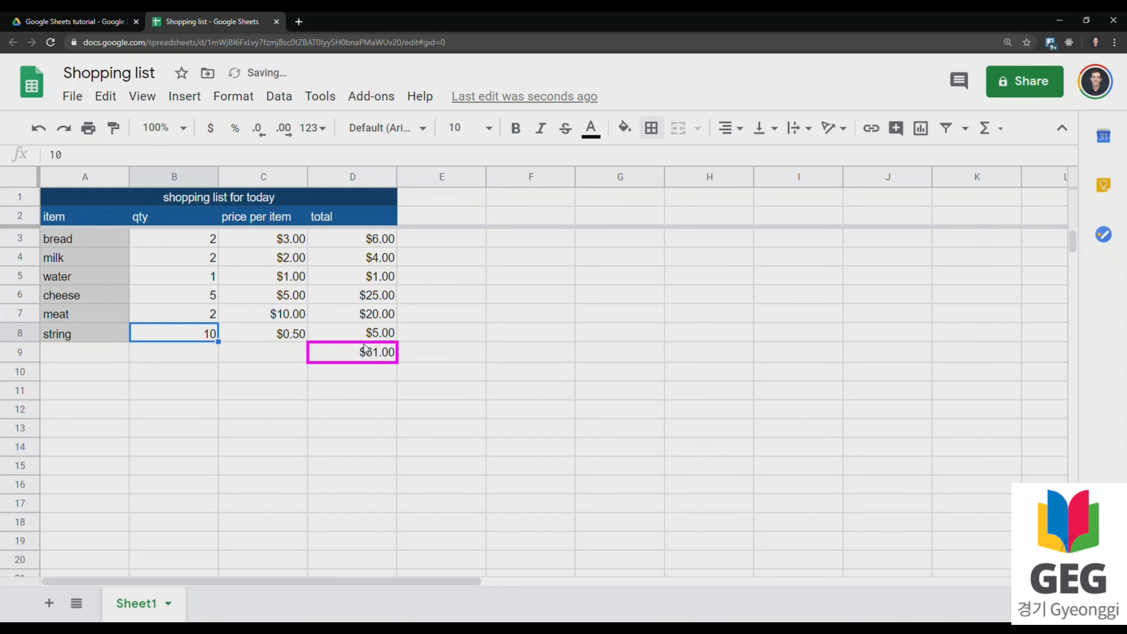
left_click(360, 358)
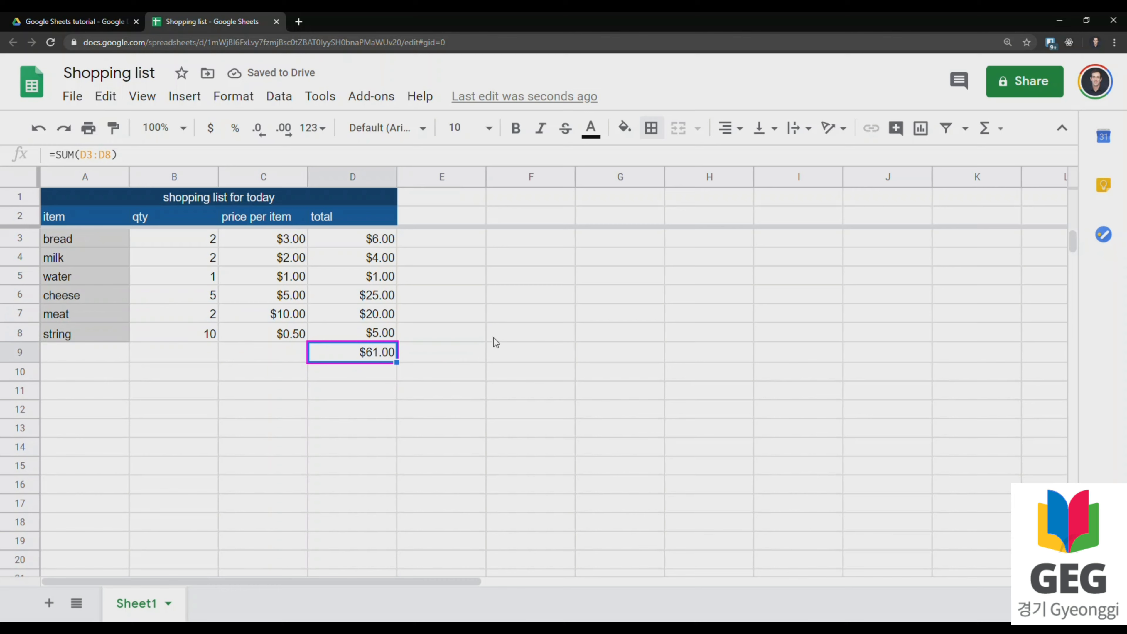
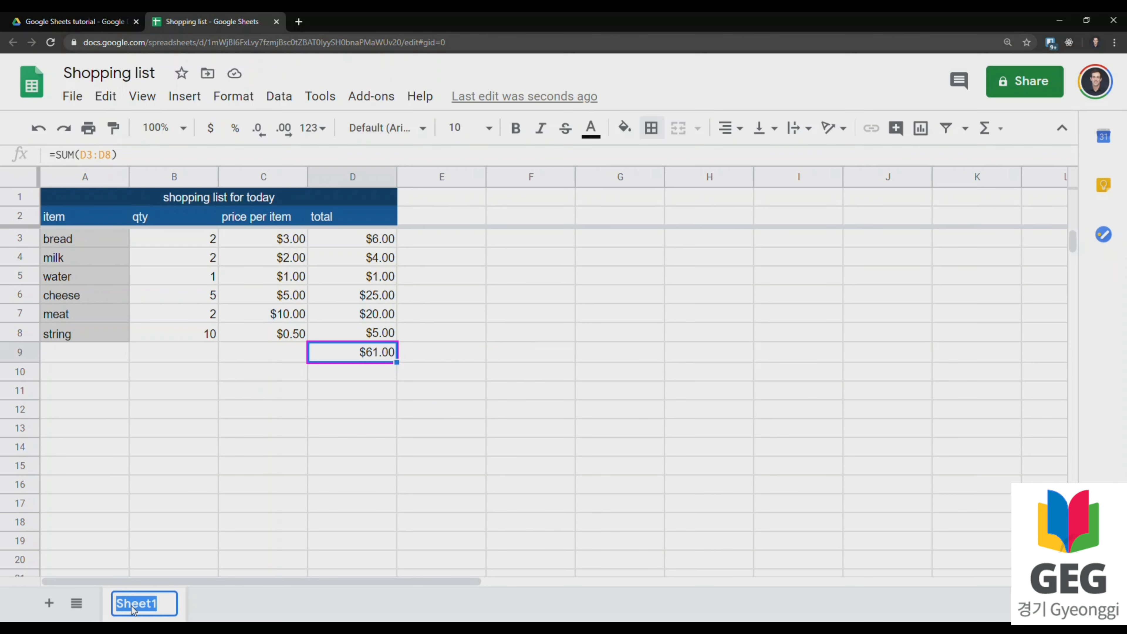
Step: Rename Sheet1 as "shopping list for today"
left_click(174, 522)
left_click(169, 603)
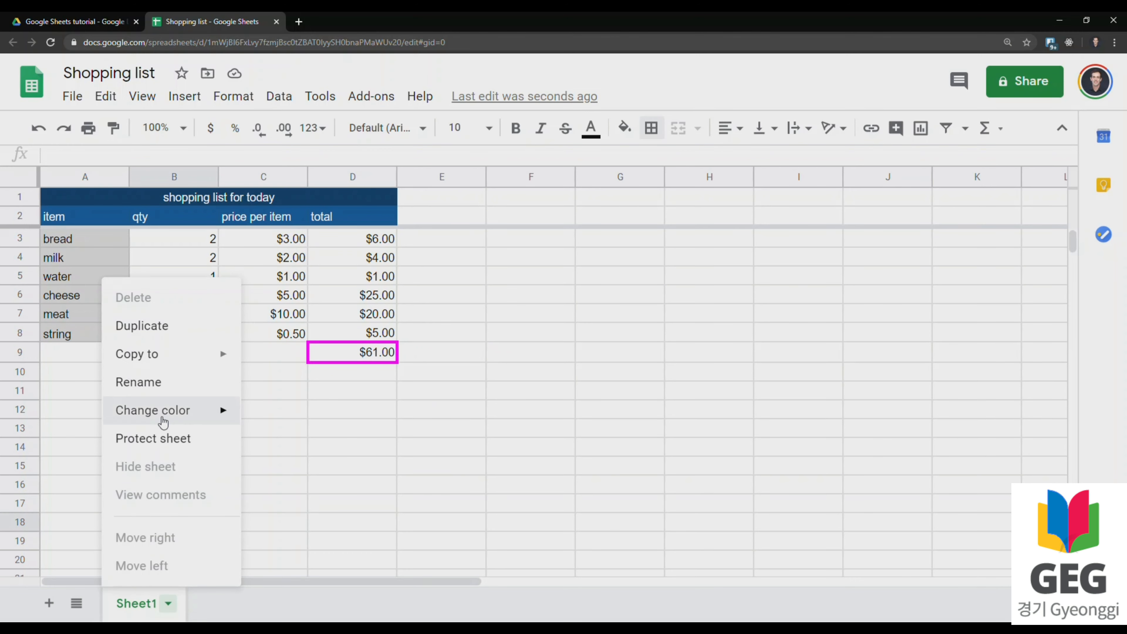
left_click(161, 385)
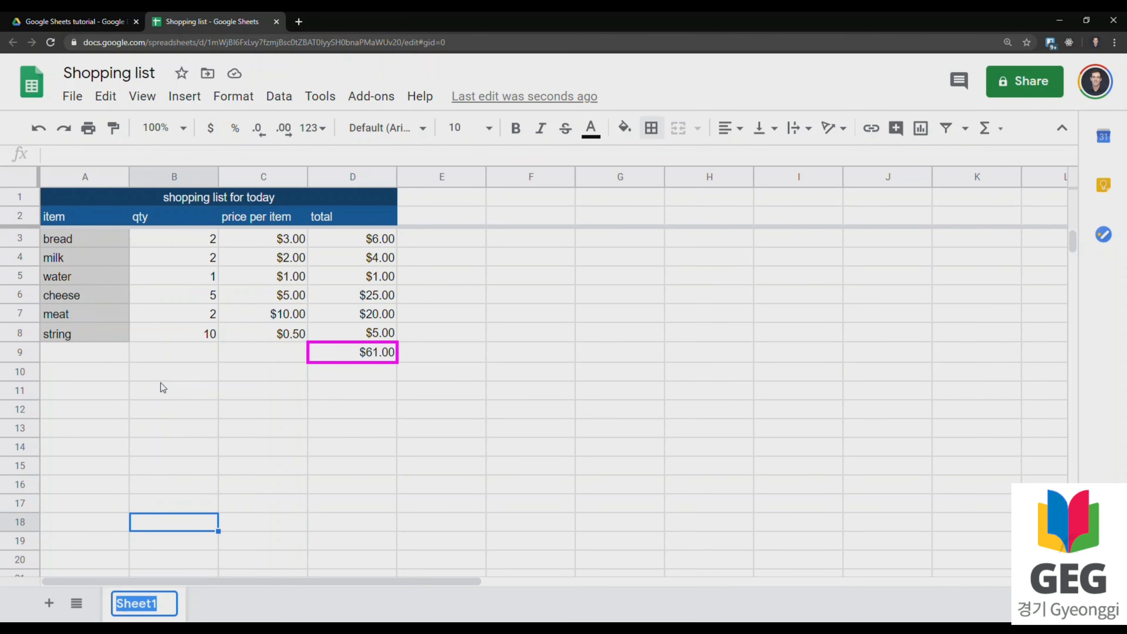
type("shop")
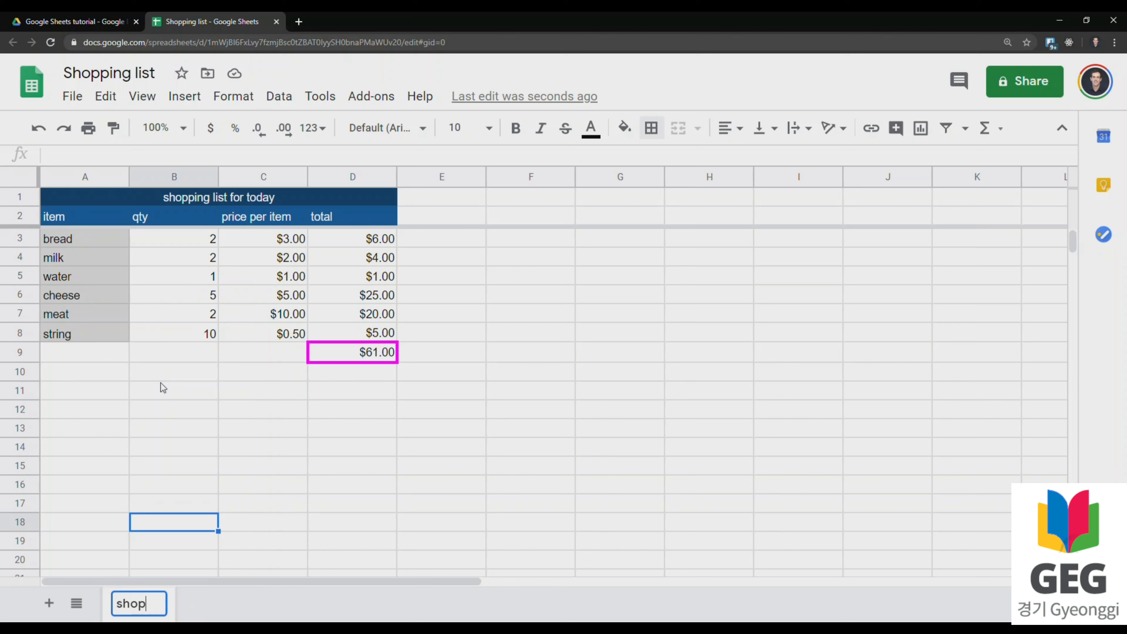
type("ping list for today")
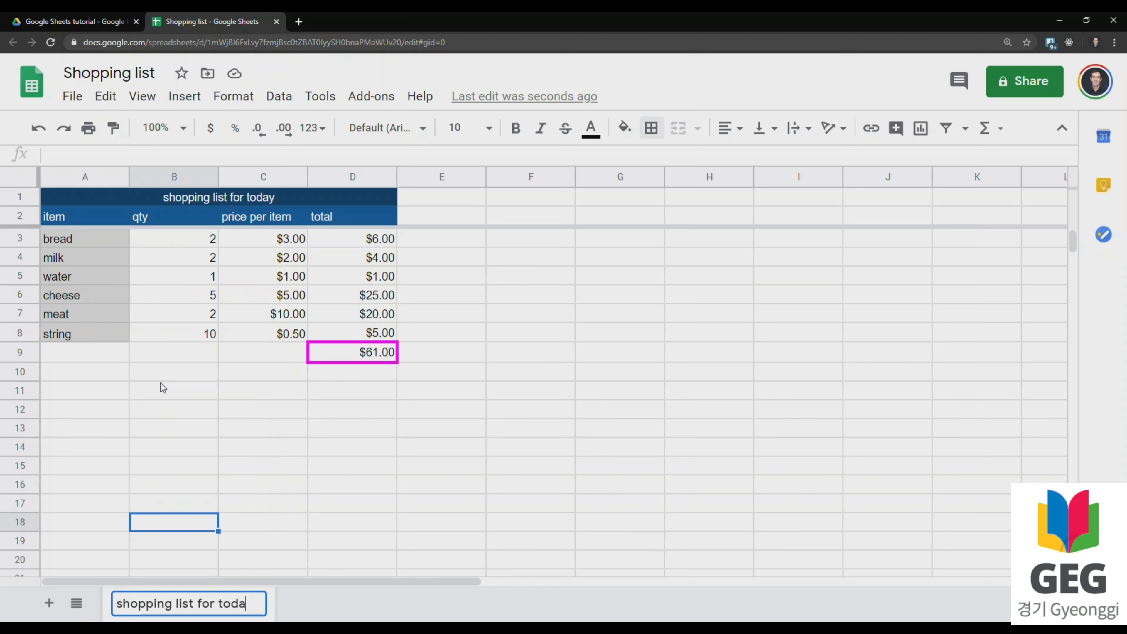
key("Return")
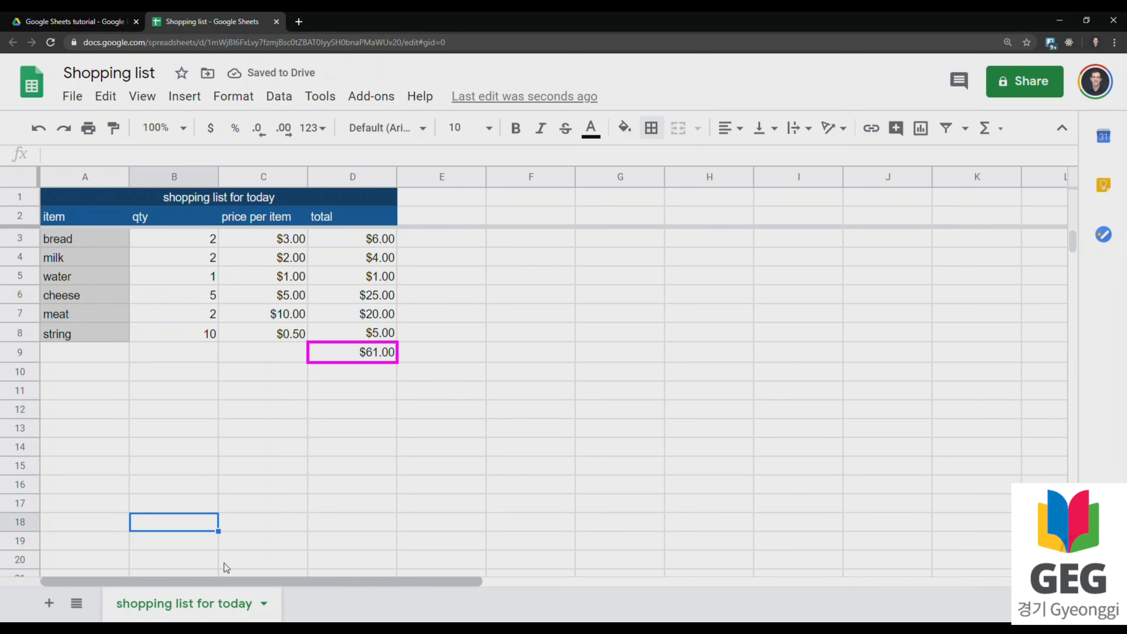
Step: Duplicate the "shopping list for today" sheet and compare the copy with the original
left_click(263, 604)
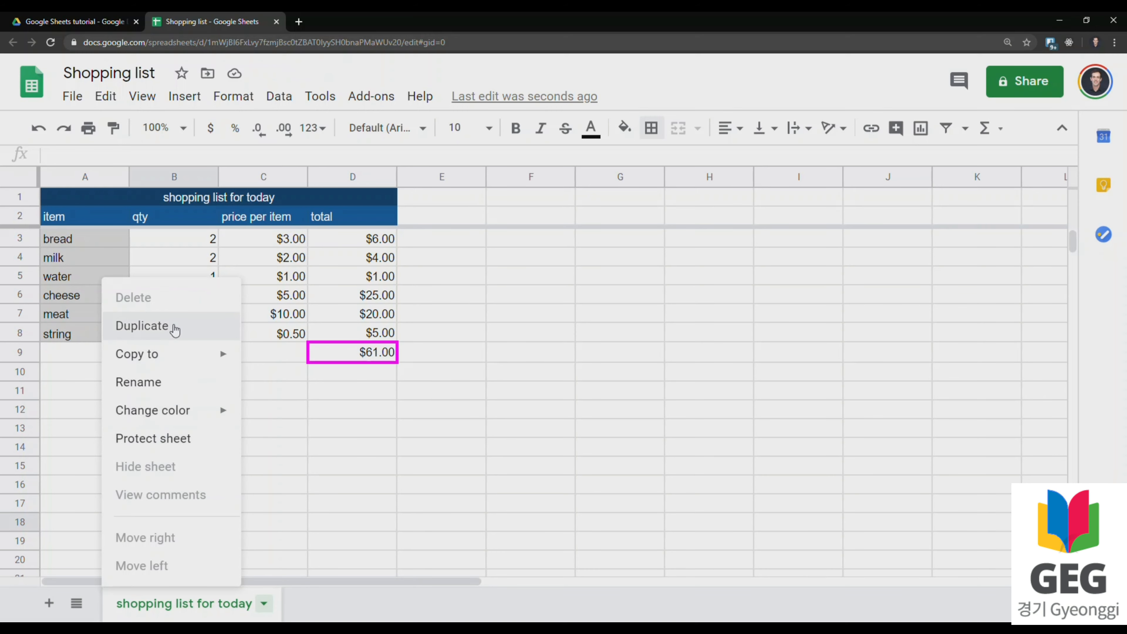
left_click(175, 329)
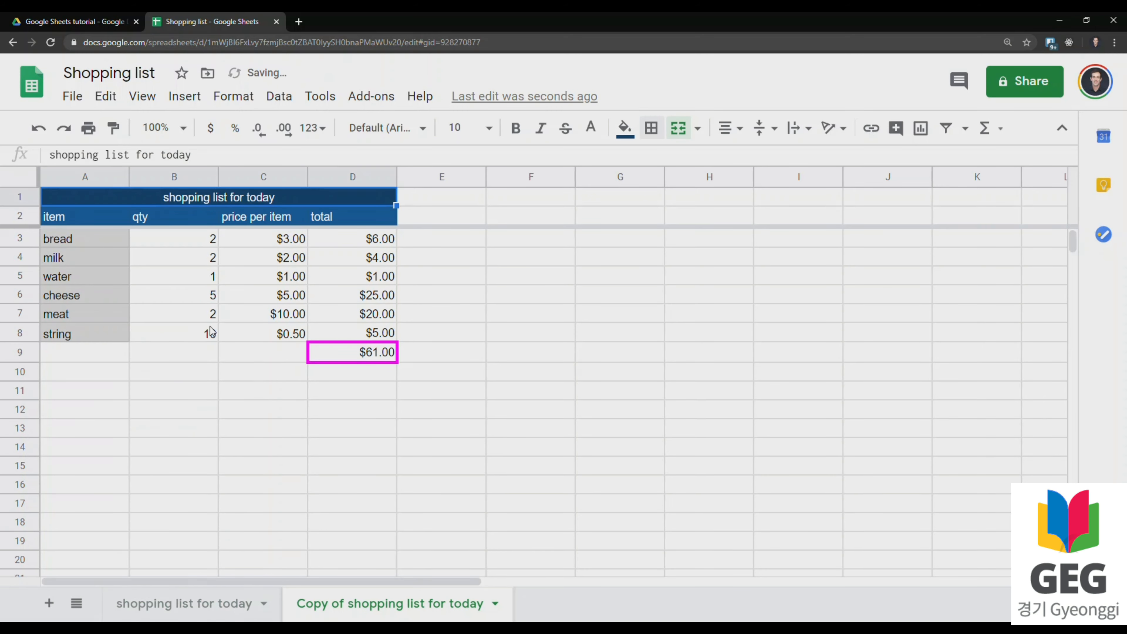
left_click(209, 611)
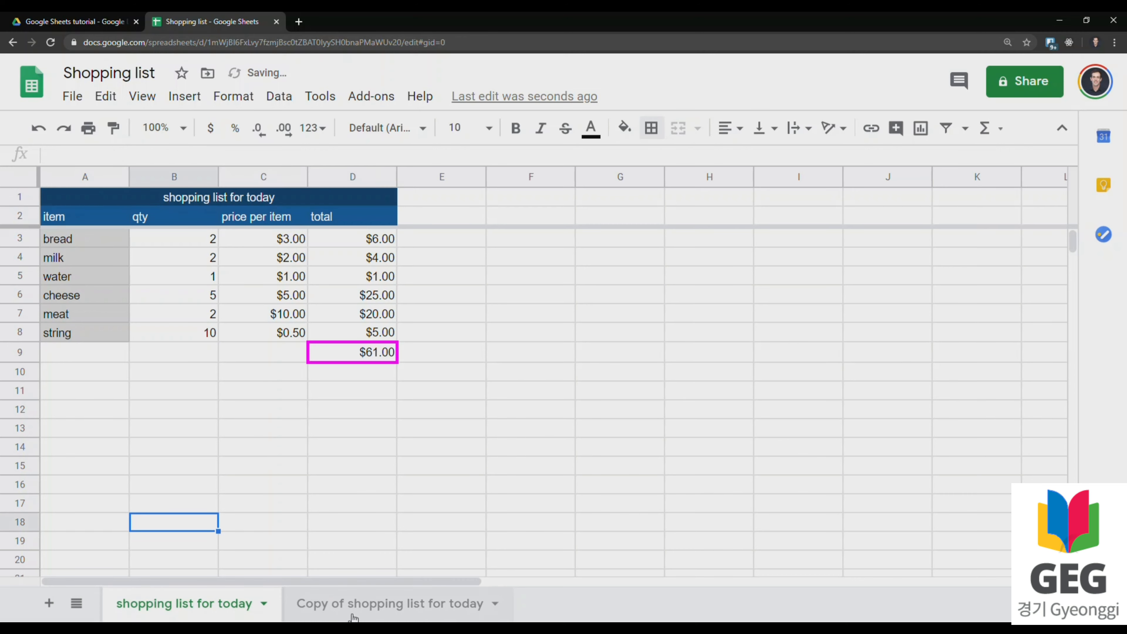
left_click(348, 613)
left_click(212, 608)
left_click(333, 609)
Step: Rename the duplicated sheet as "shopping list for tomorrow"
double_click(335, 612)
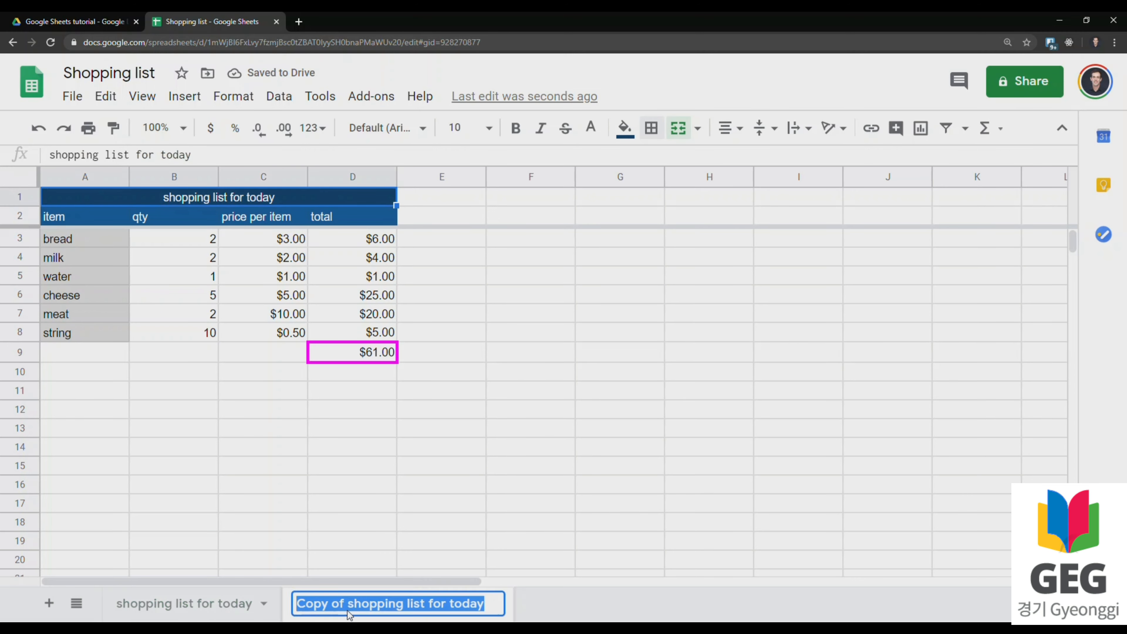
left_click(365, 613)
left_click_drag(353, 610, 284, 611)
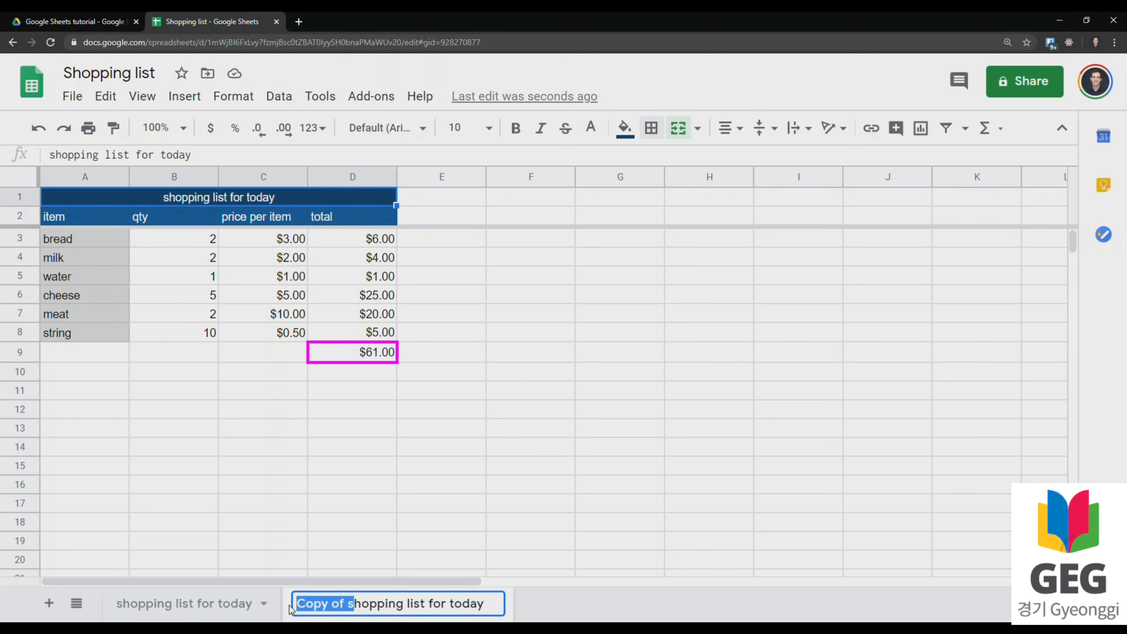
type("s")
double_click(420, 606)
type("tomorrow")
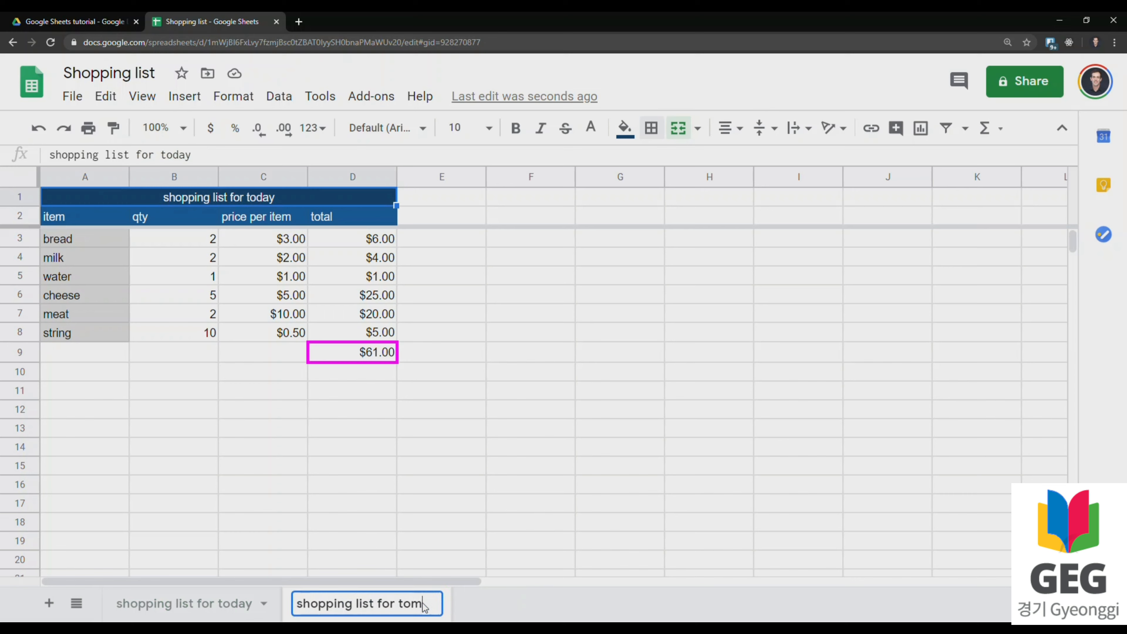
key("Return")
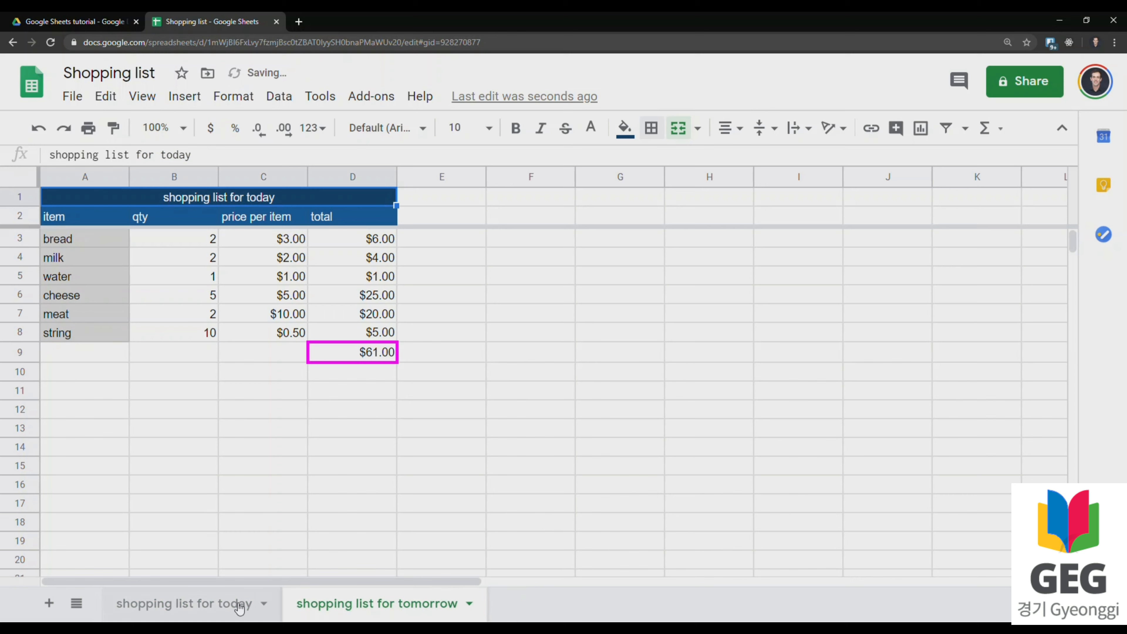
Step: Change the title in the merged row 1 of the duplicated sheet to "shopping list for tomorrow"
double_click(211, 199)
double_click(263, 196)
type("tomorrow")
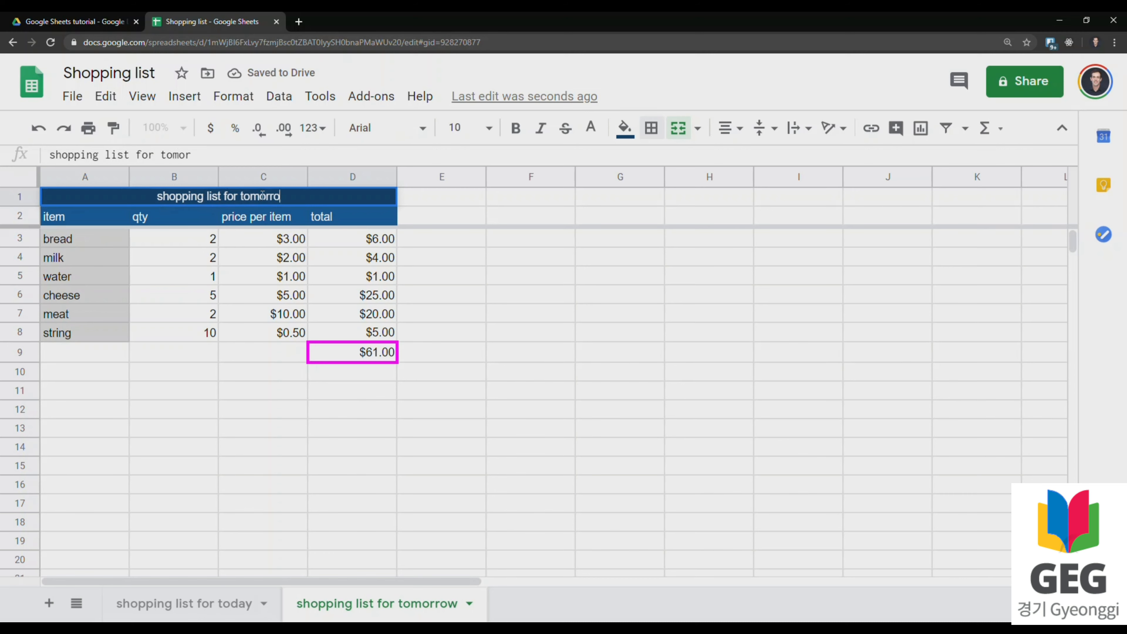
left_click(208, 276)
Step: Set all six item quantities in B3:B8 of tomorrow's shopping list to 1
left_click(216, 242)
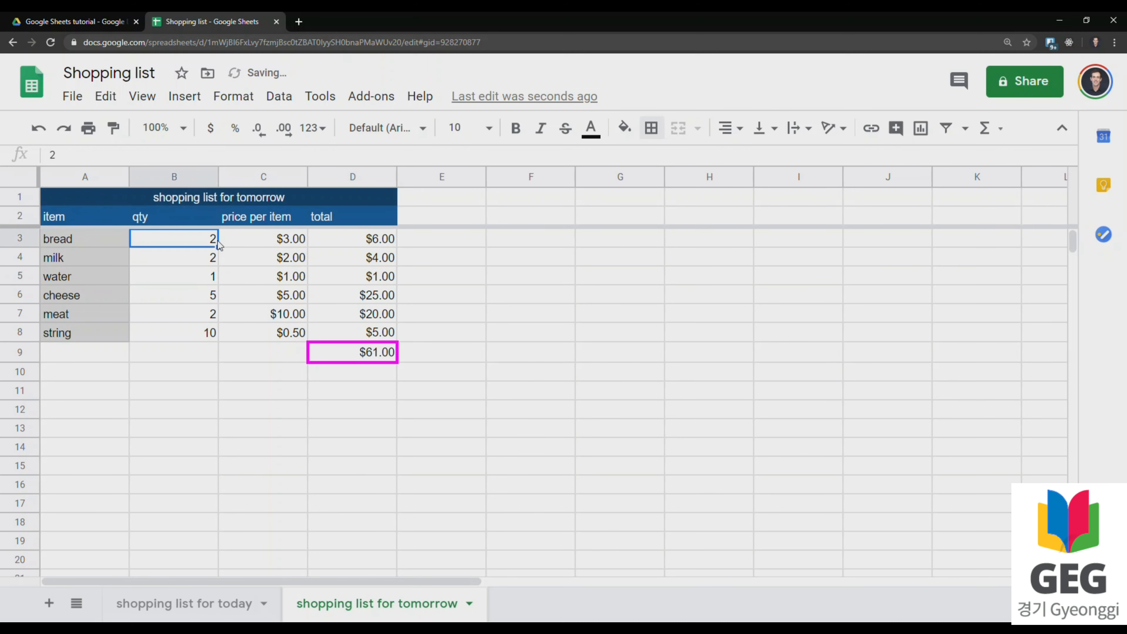
type("1")
key("Return")
type("1")
key("Return")
type("1")
key("Return")
type("1")
key("Return")
type("1")
key("Return")
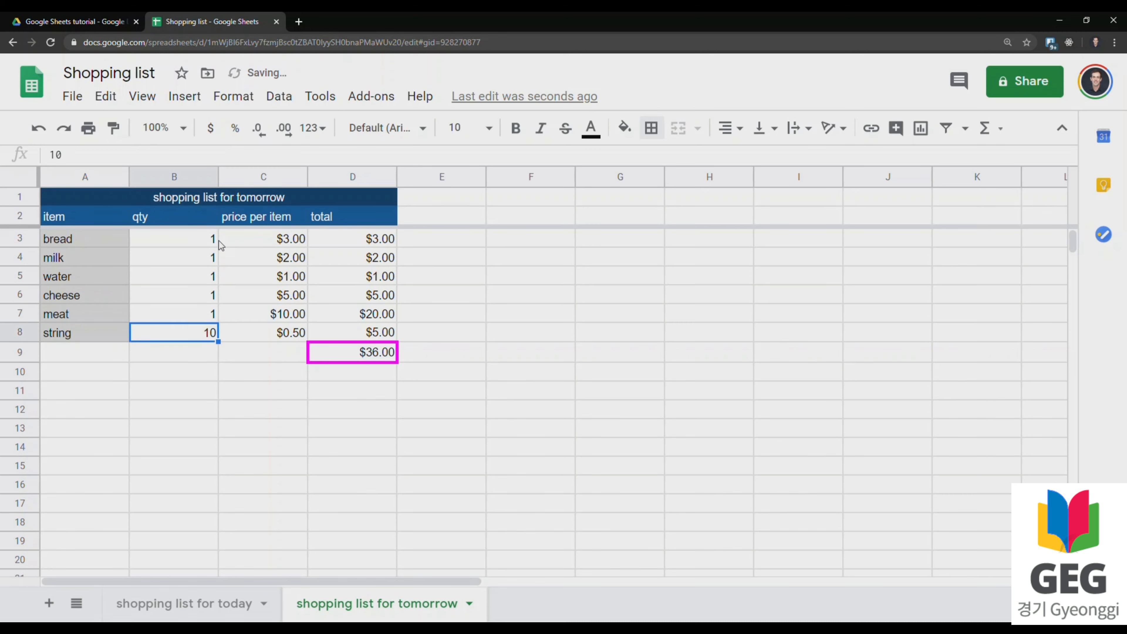
type("1")
key("Return")
left_click(441, 390)
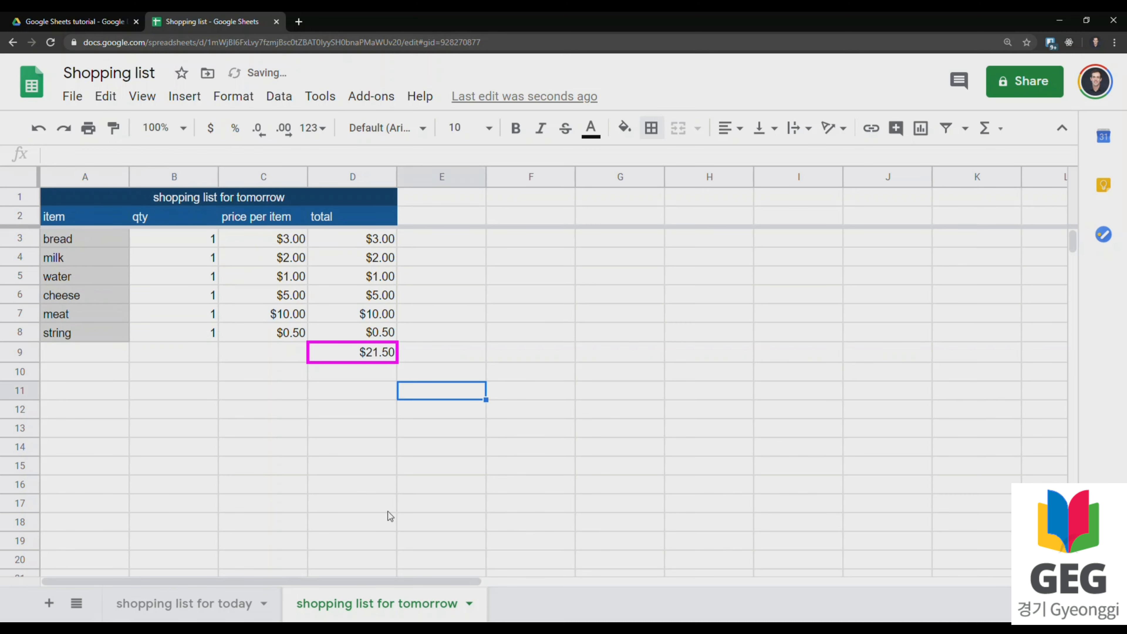
Step: Compare the quantities and totals on the today and tomorrow shopping list sheets
left_click(197, 608)
left_click(329, 605)
left_click(245, 602)
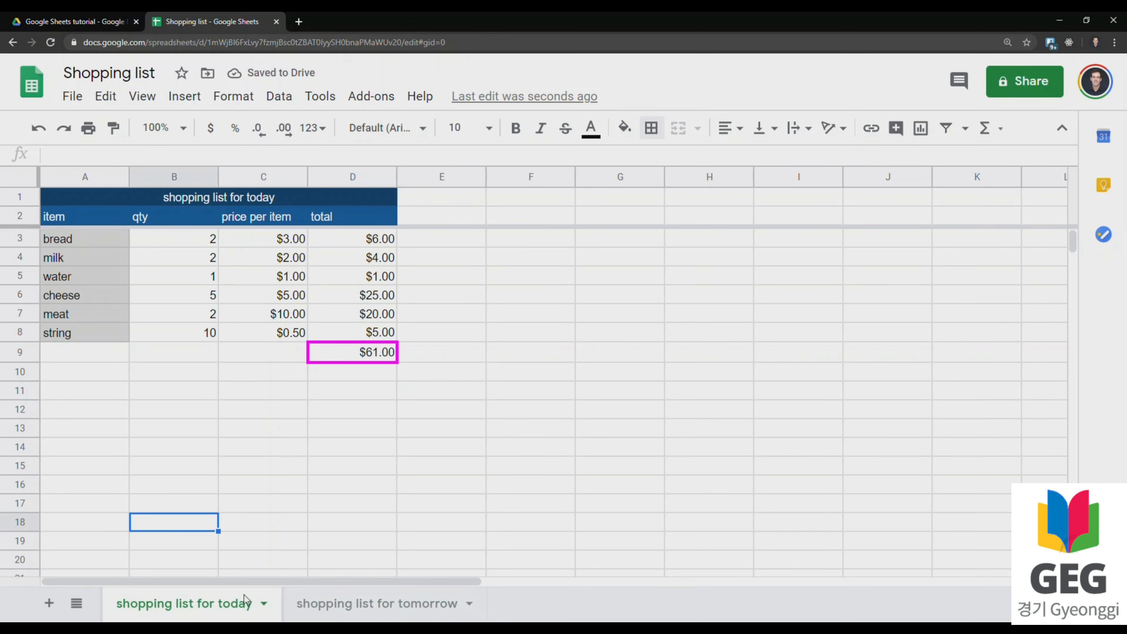
left_click(377, 603)
left_click(258, 603)
left_click(286, 603)
left_click(279, 603)
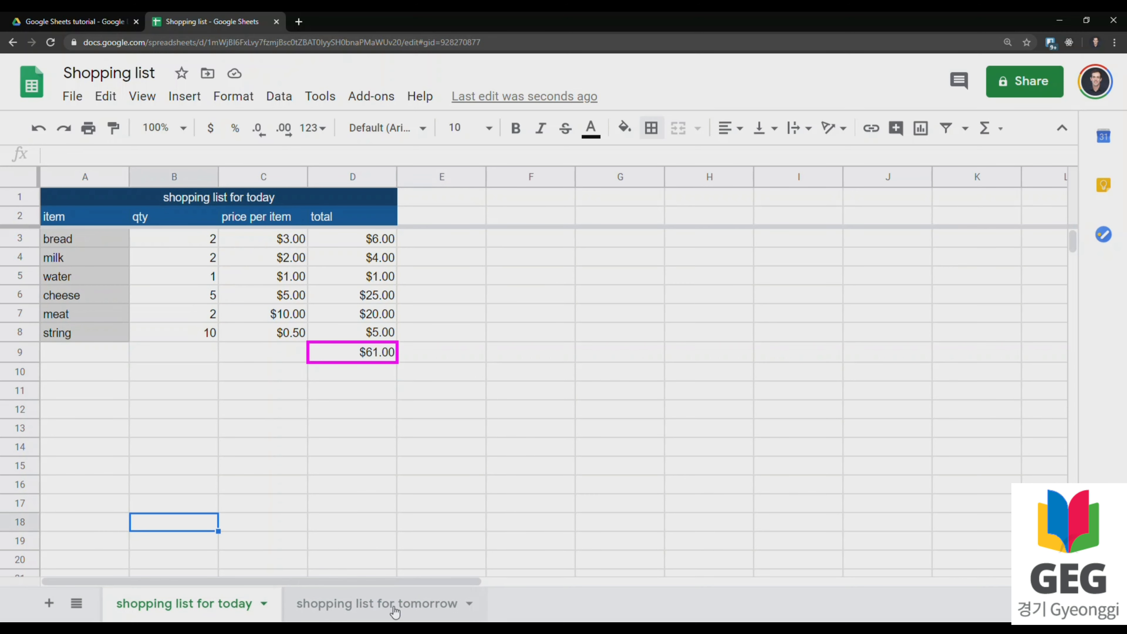
left_click(393, 606)
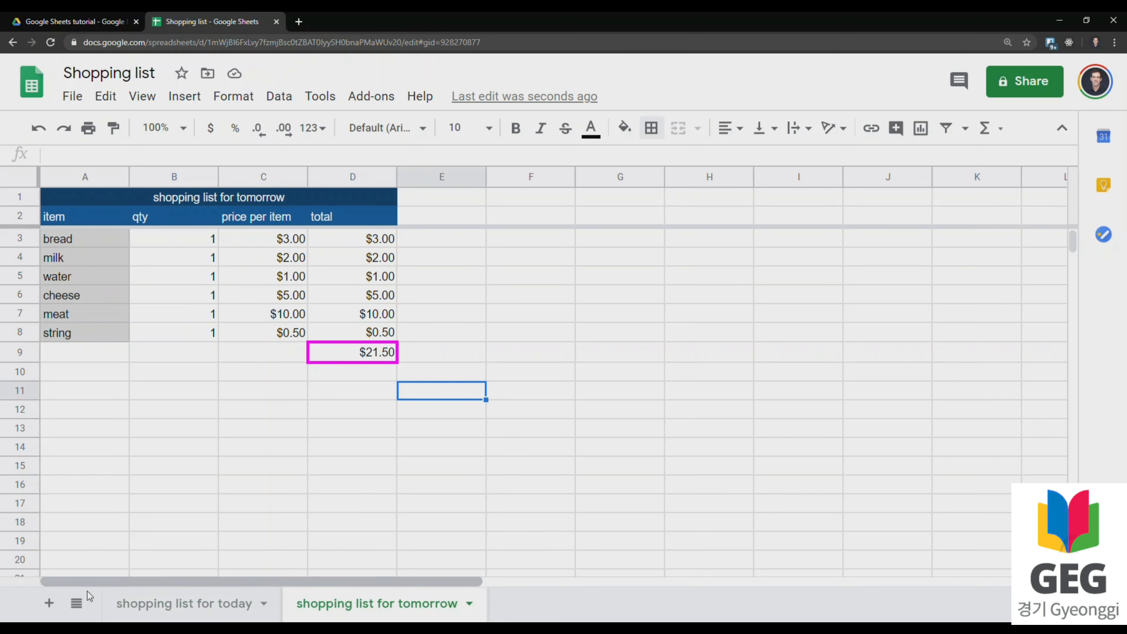
left_click(365, 468)
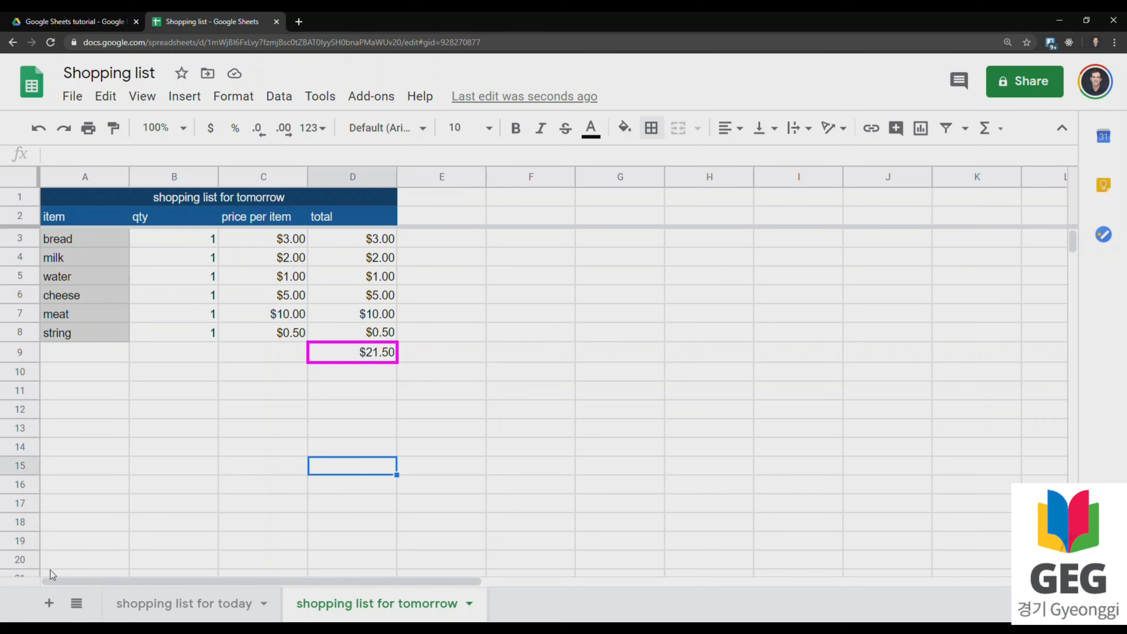
Step: Add a new blank sheet to the spreadsheet and select its cell A1
left_click(49, 604)
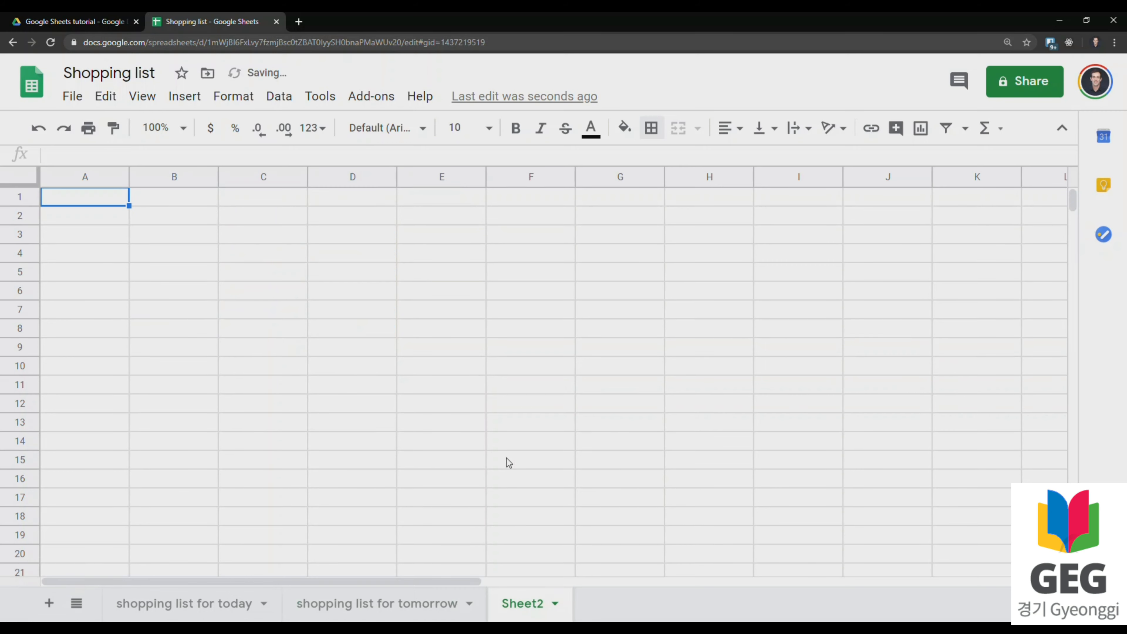
left_click(185, 272)
left_click(97, 200)
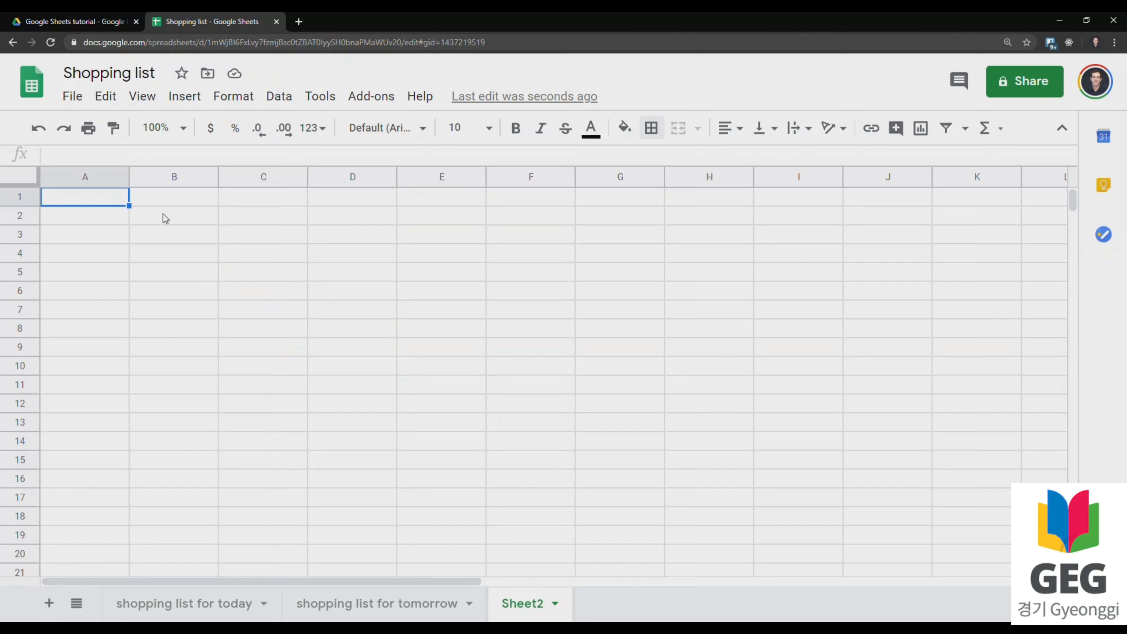
Step: Enter the numbers 1 to 5 individually in A1:A5, and clear the range A1:A6
type("1")
key("Return")
type("2")
key("Return")
type("3")
key("Return")
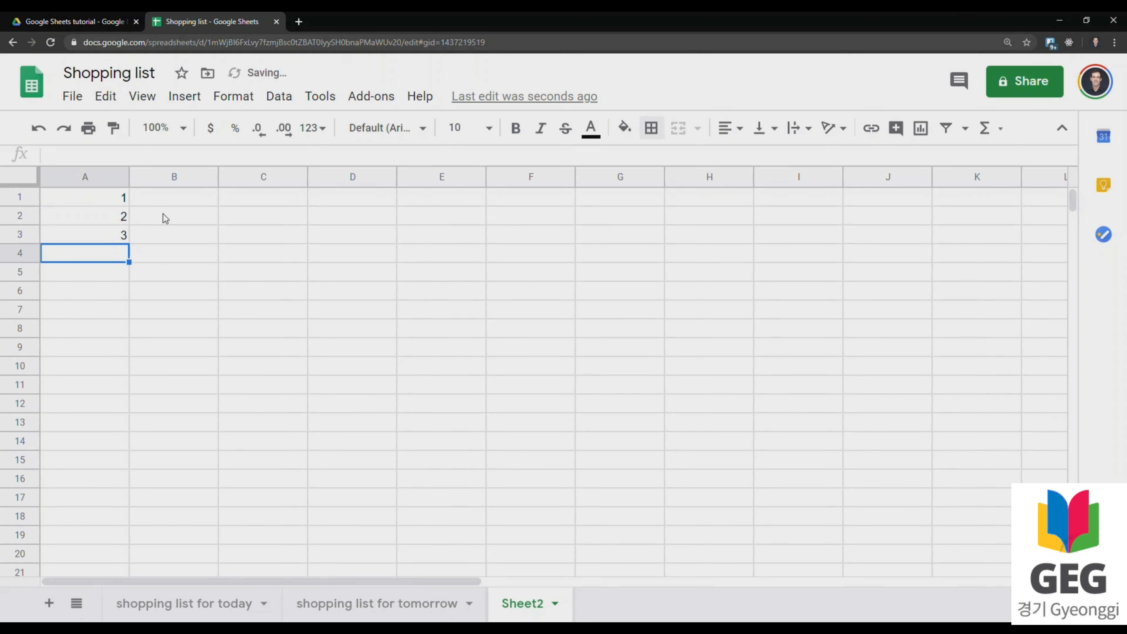
type("4")
key("Return")
type("5")
key("Return")
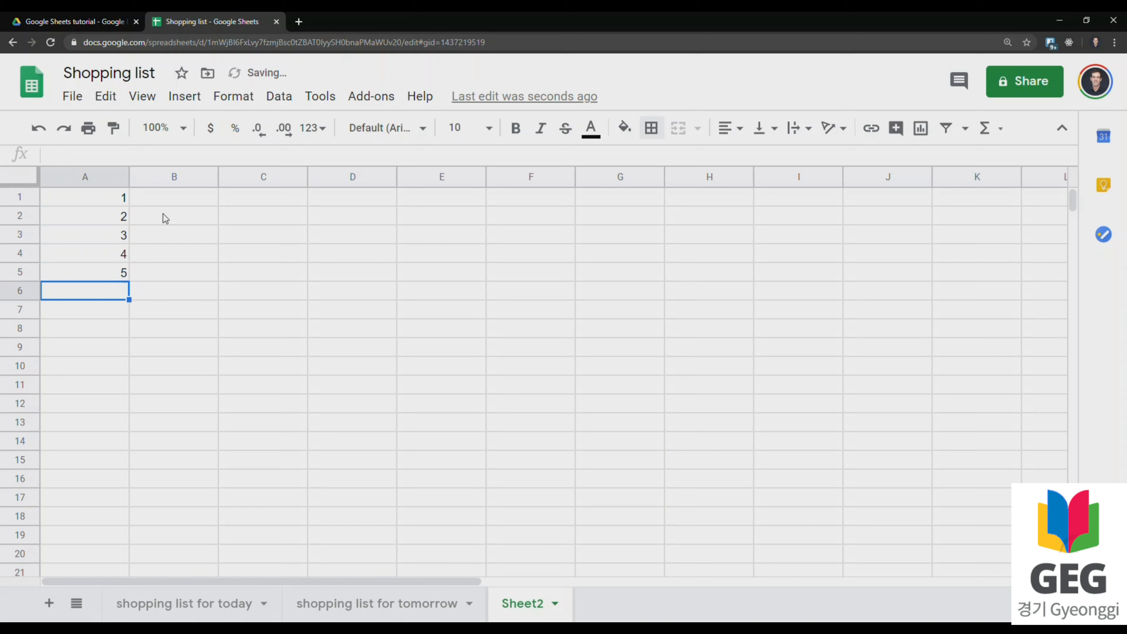
left_click_drag(118, 200, 123, 285)
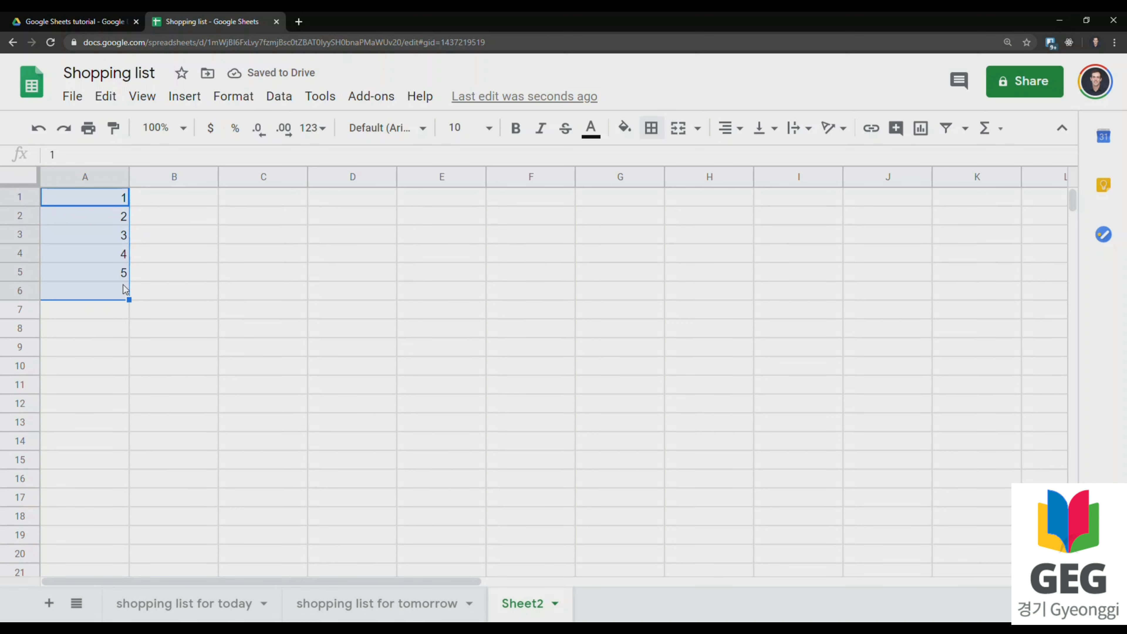
Step: Enter 1 in A1 and 2 in A2, and autofill the number series down to A15
left_click(115, 198)
type("1")
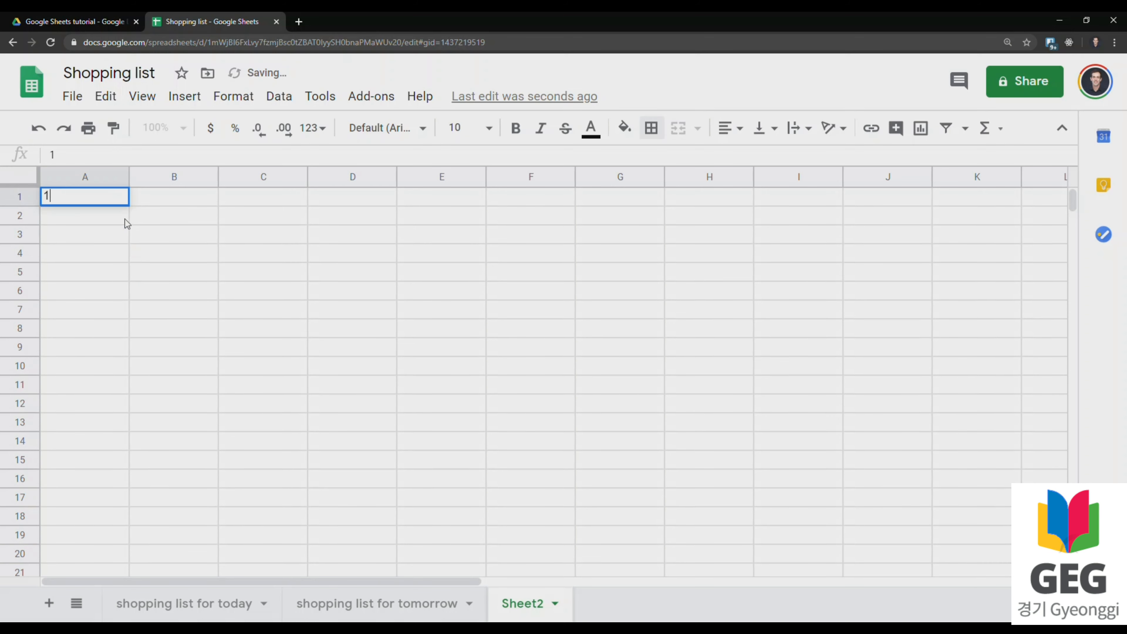
key("Return")
type("2")
key("Return")
left_click_drag(118, 198, 132, 461)
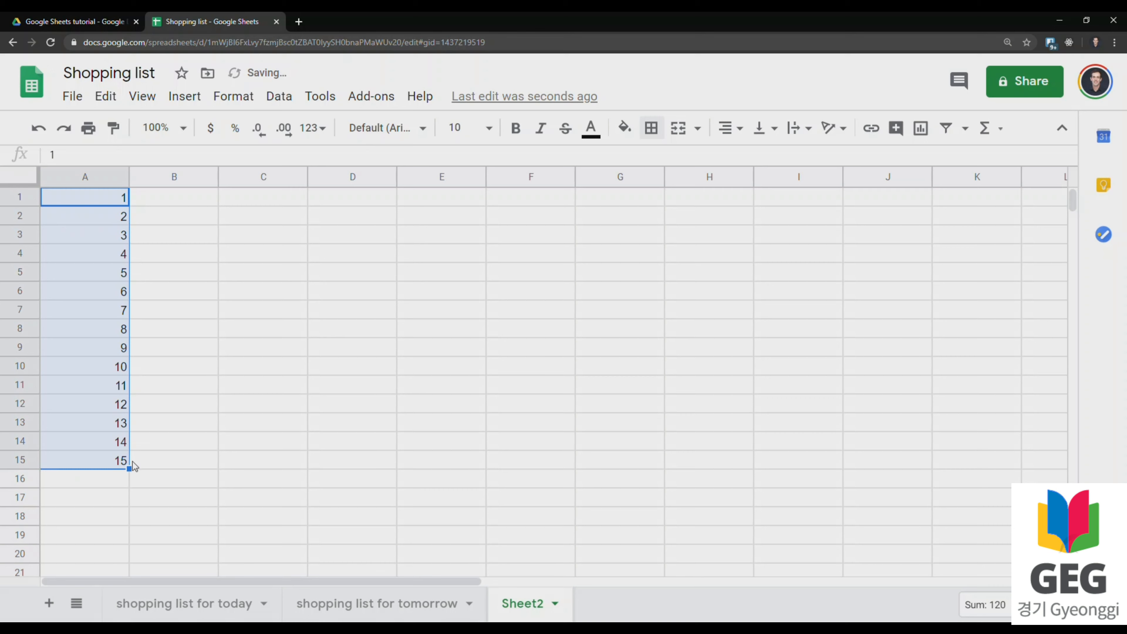
Step: Enter Monday in B1 and Tuesday in B2, and autofill the weekday names down to B15
left_click(189, 200)
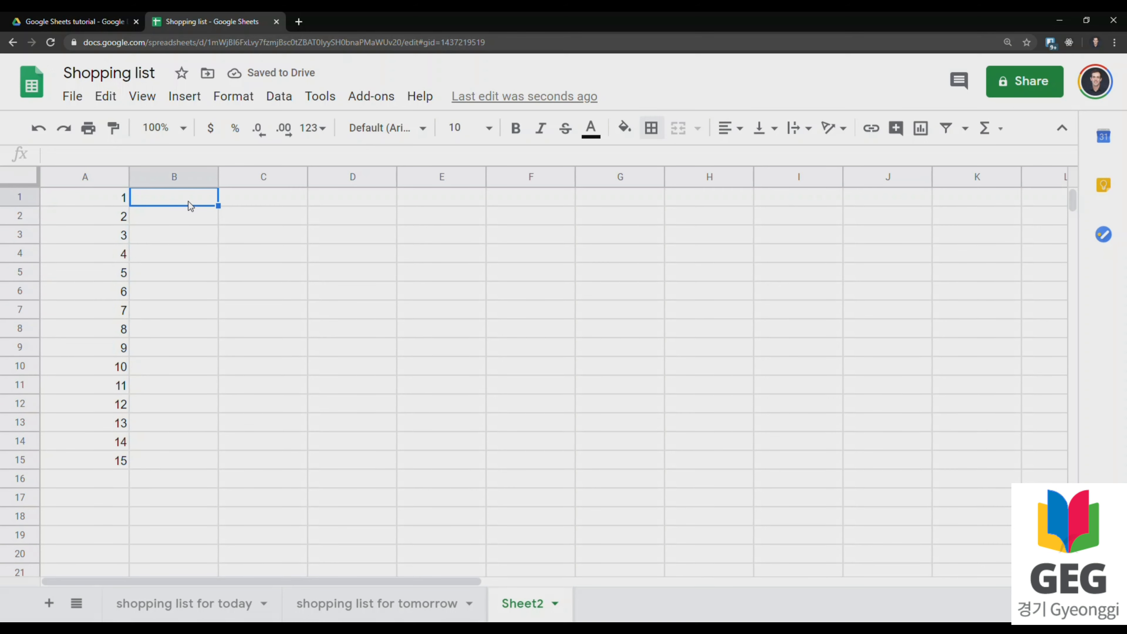
type("Monday")
key("Return")
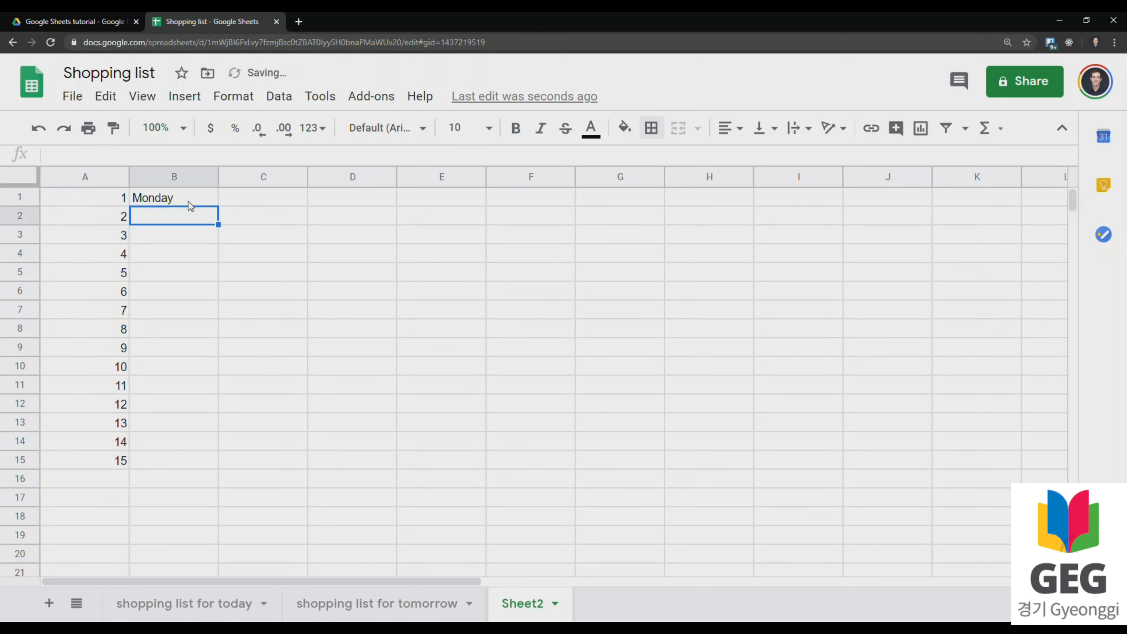
type("Tuesday")
key("Return")
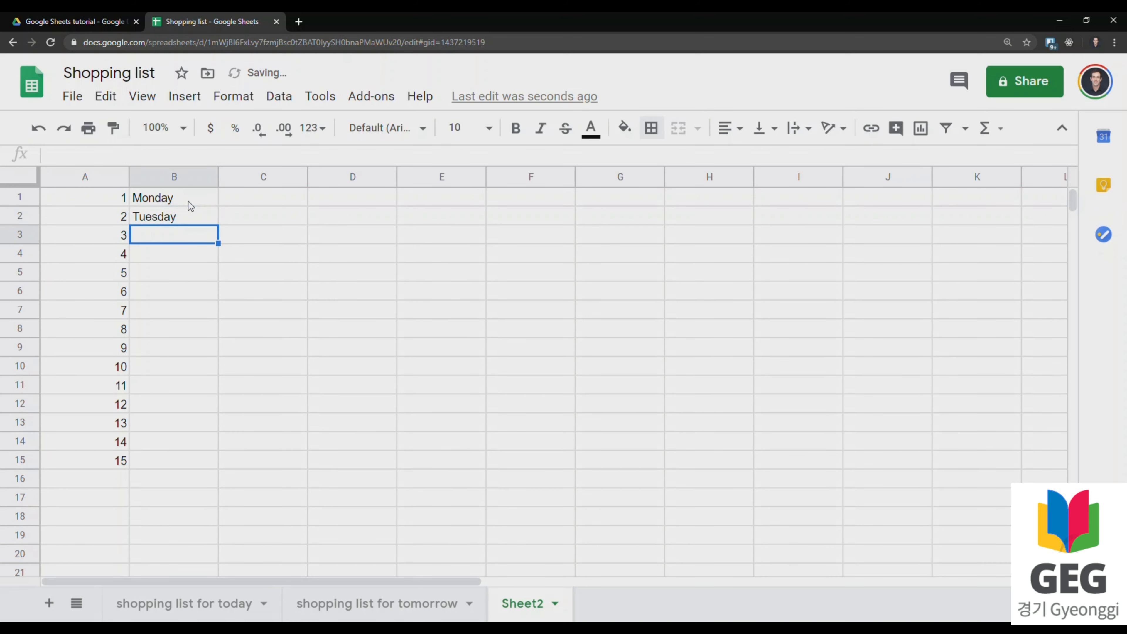
left_click_drag(189, 200, 210, 468)
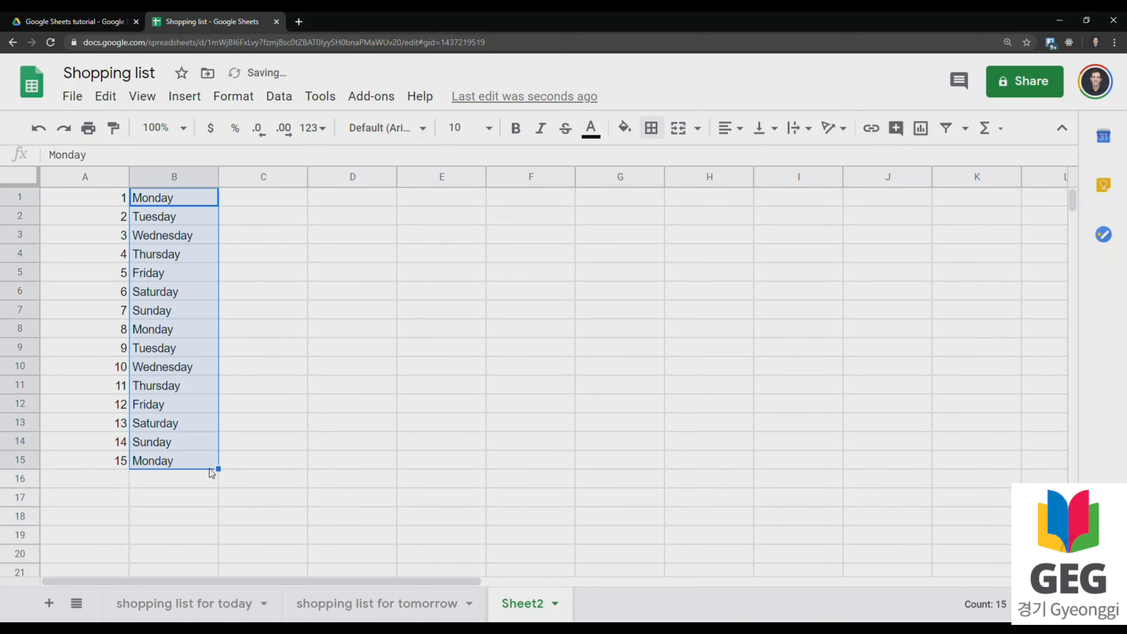
Step: Enter the abbreviation "mon" in C1 and autofill the abbreviated weekdays down to C15
left_click(269, 234)
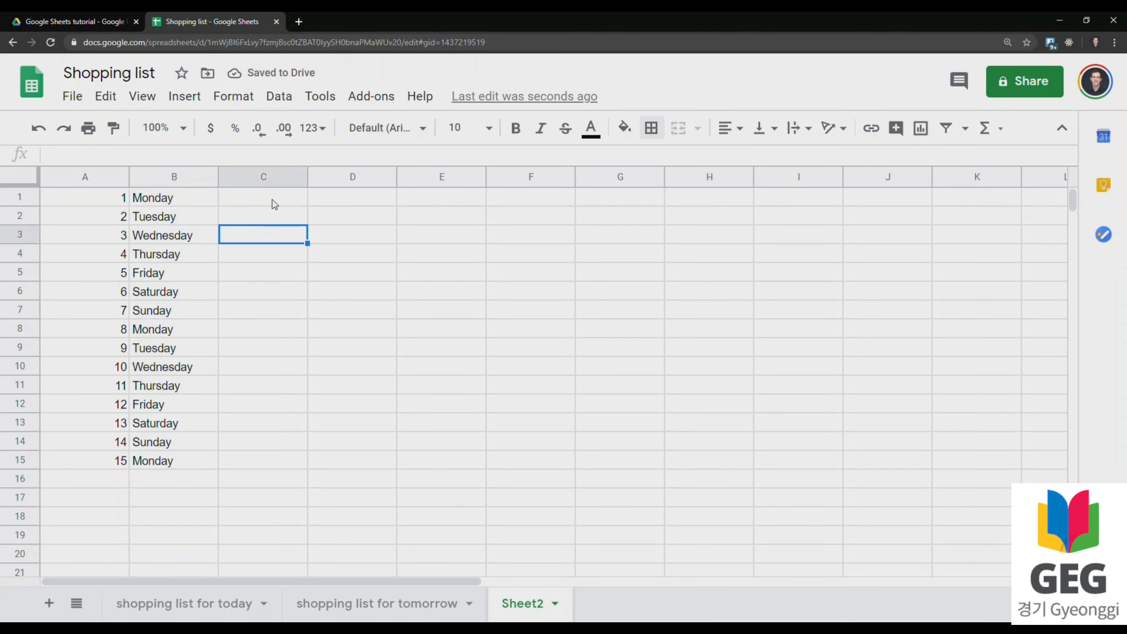
left_click(276, 196)
type("mon")
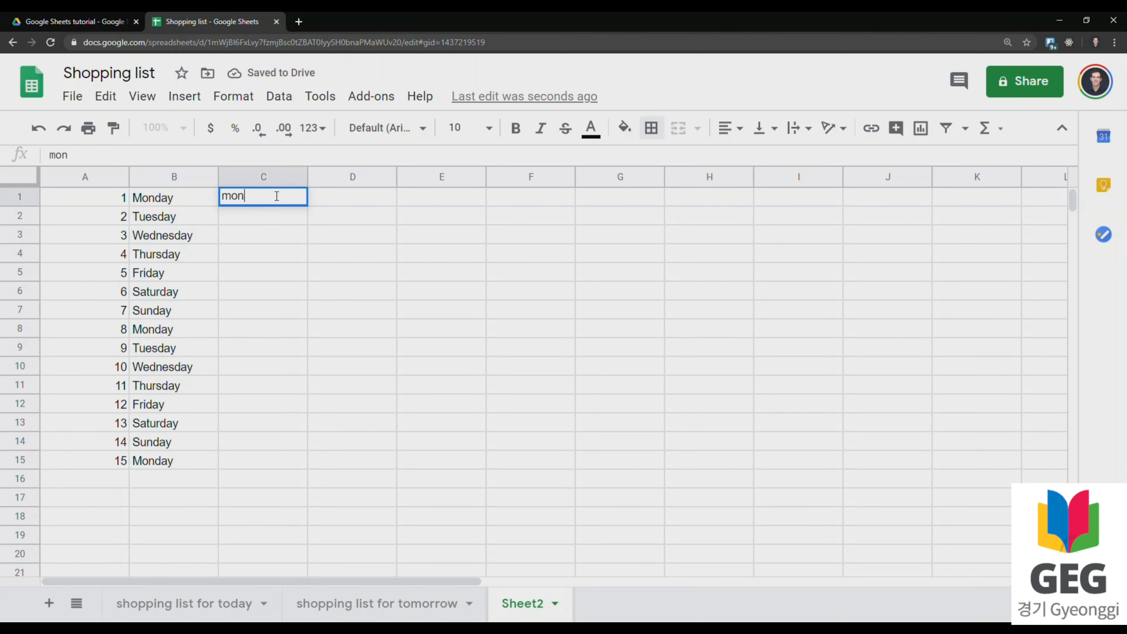
key("Return")
left_click(276, 195)
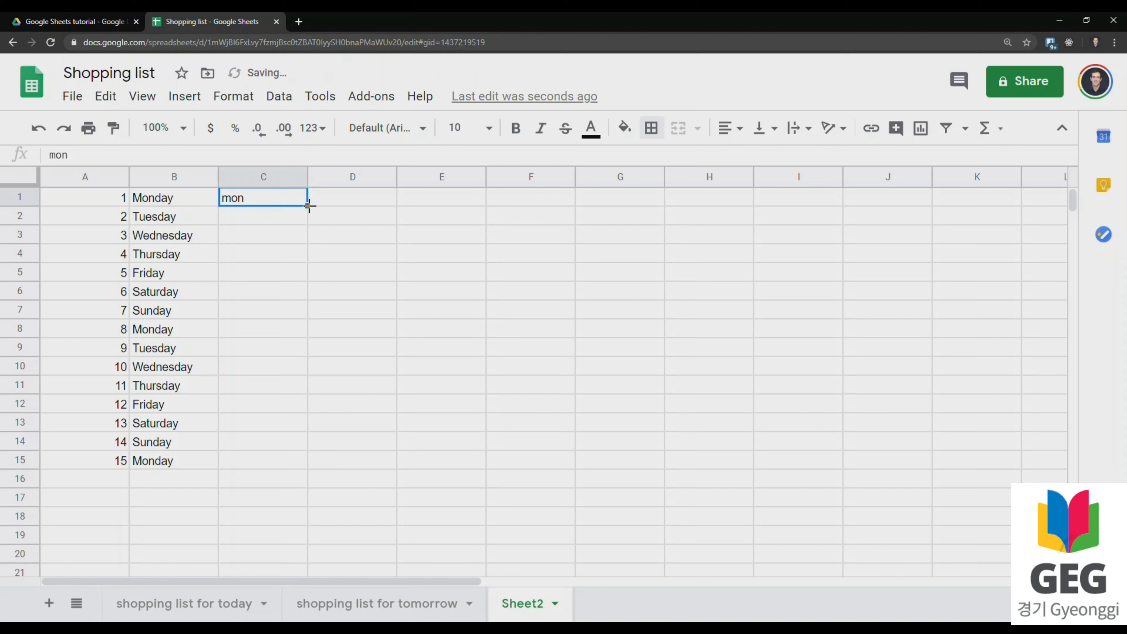
left_click_drag(307, 206, 295, 457)
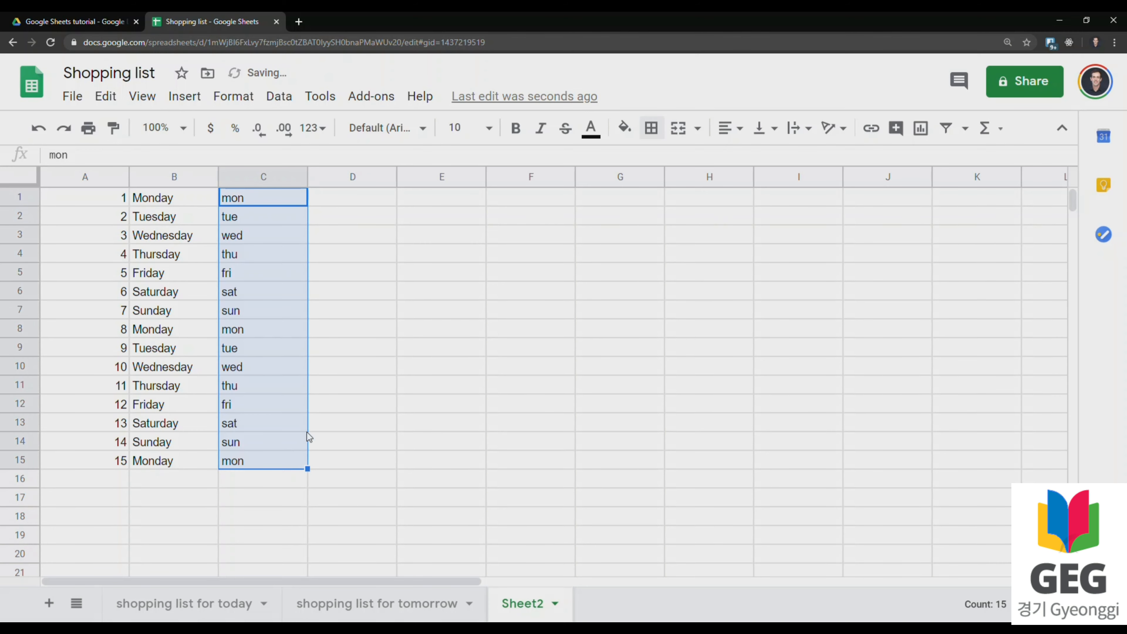
Step: Enter the capitalized abbreviation "Mon" in D1 and autofill the abbreviated weekdays down to D15
left_click(353, 201)
type("Mon")
key("Return")
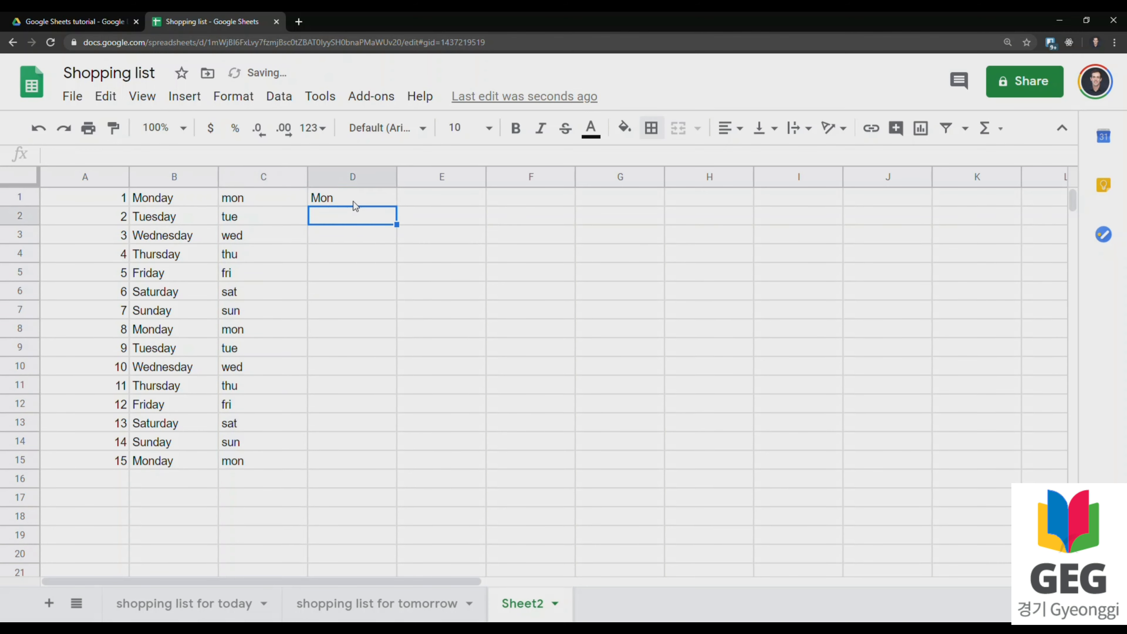
left_click(353, 200)
left_click_drag(396, 206, 381, 460)
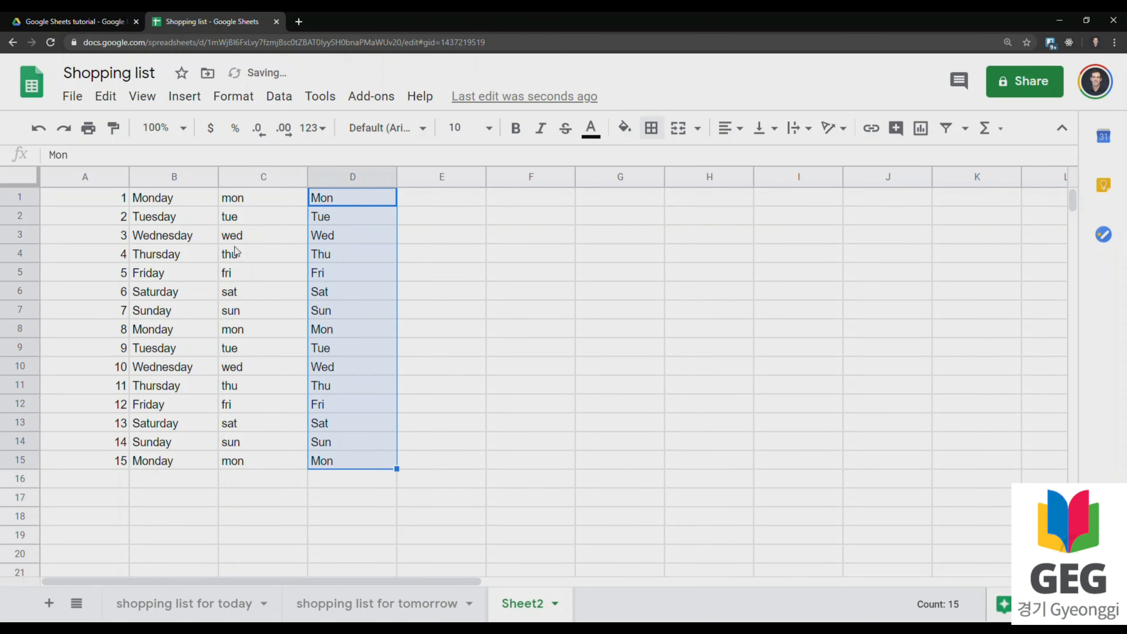
Step: Enter "Mon - 25 May 2020" in E1, with a dash between the weekday and the date
left_click(439, 196)
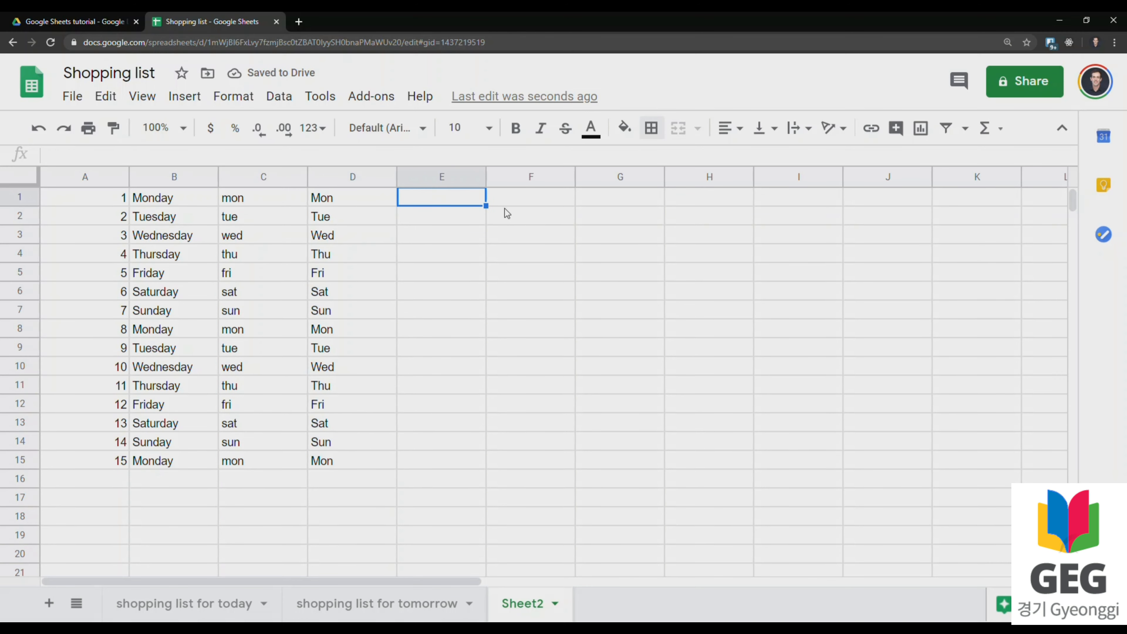
type("Mon, ")
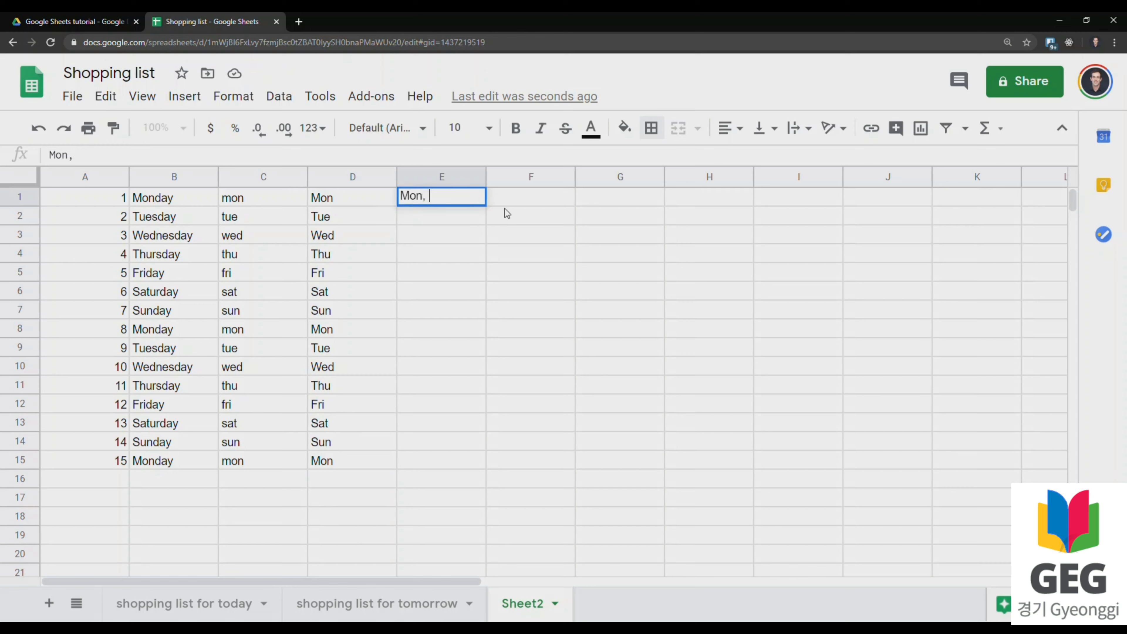
type("25")
key("BackSpace")
key("BackSpace")
key("BackSpace")
key("BackSpace")
type("-")
type("25 May")
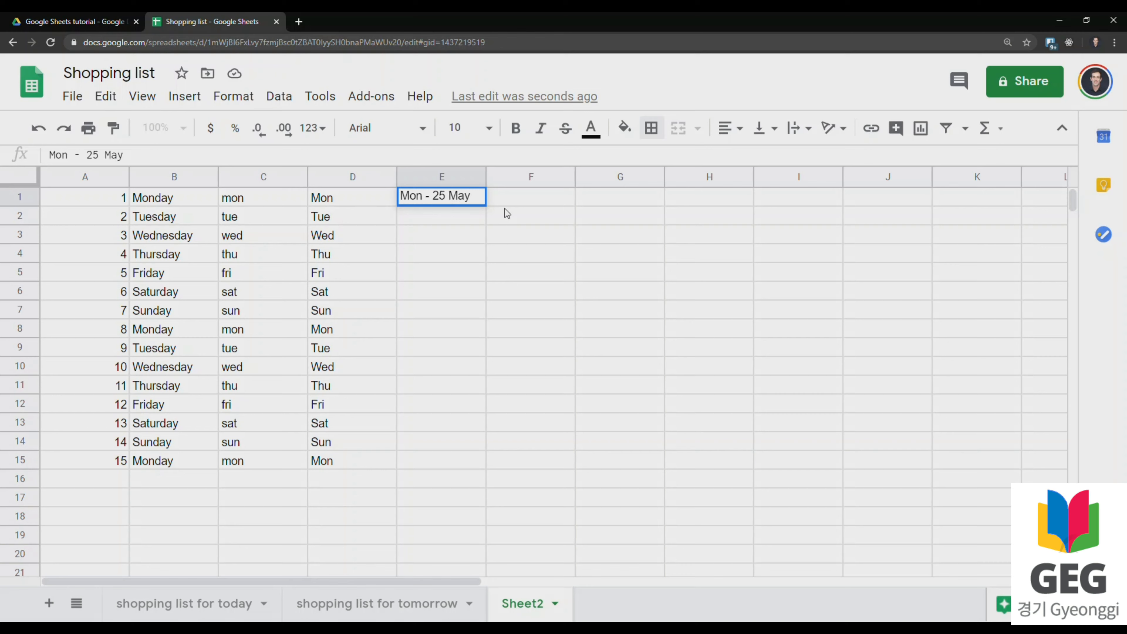
type(" 2020")
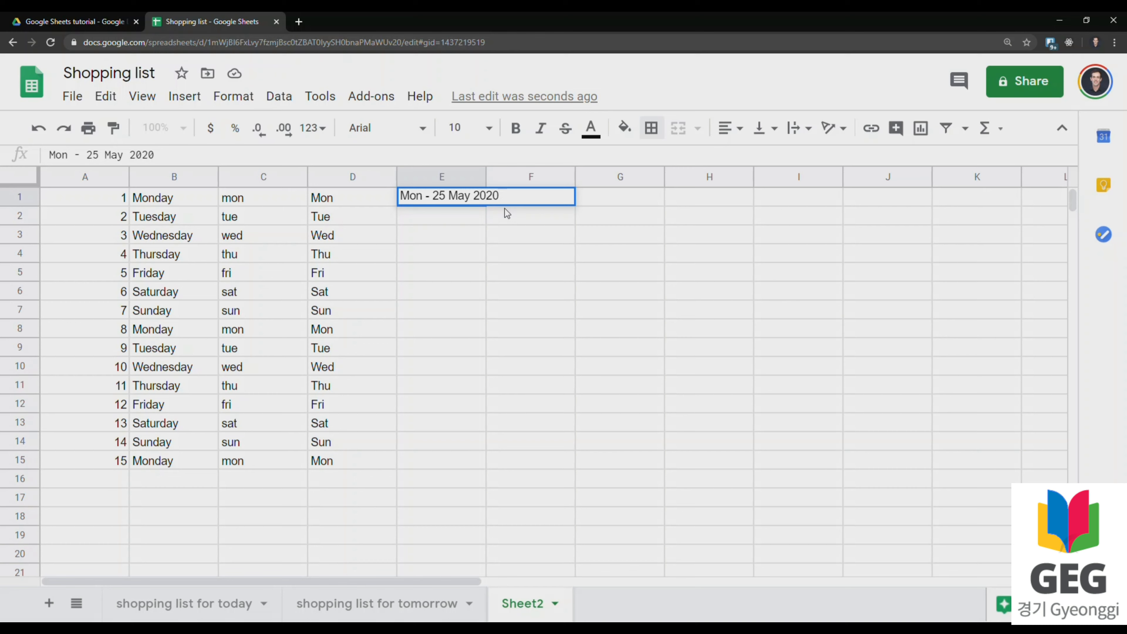
key("Return")
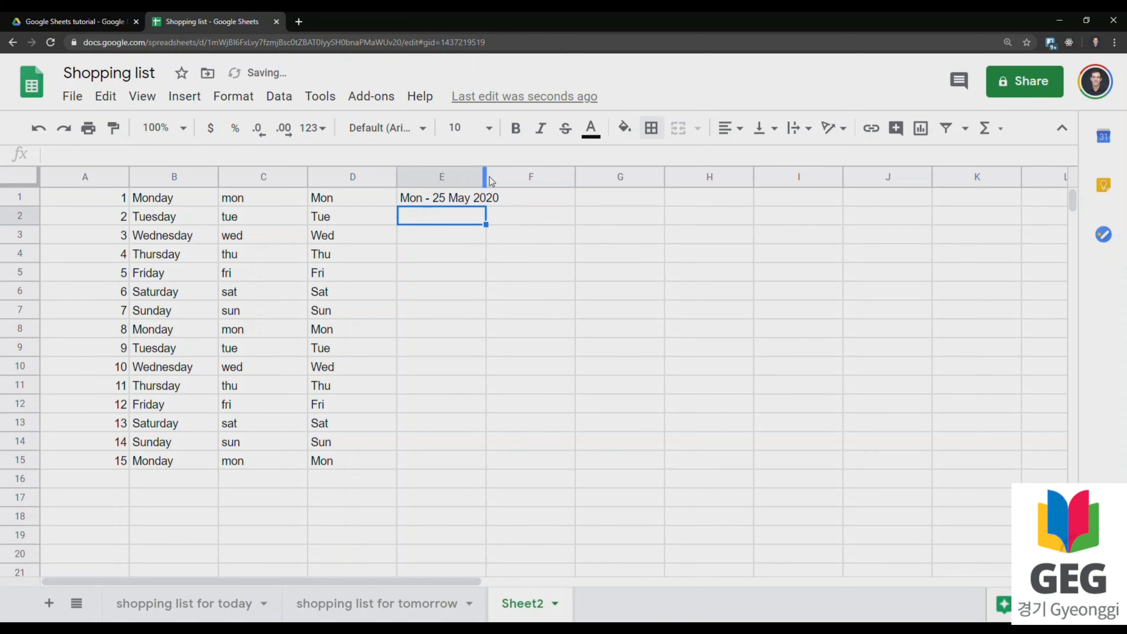
Step: Widen column E to fit the date text, and undo a trial autofill of E1 down to E15
left_click_drag(487, 177, 511, 467)
left_click(475, 248)
left_click(470, 201)
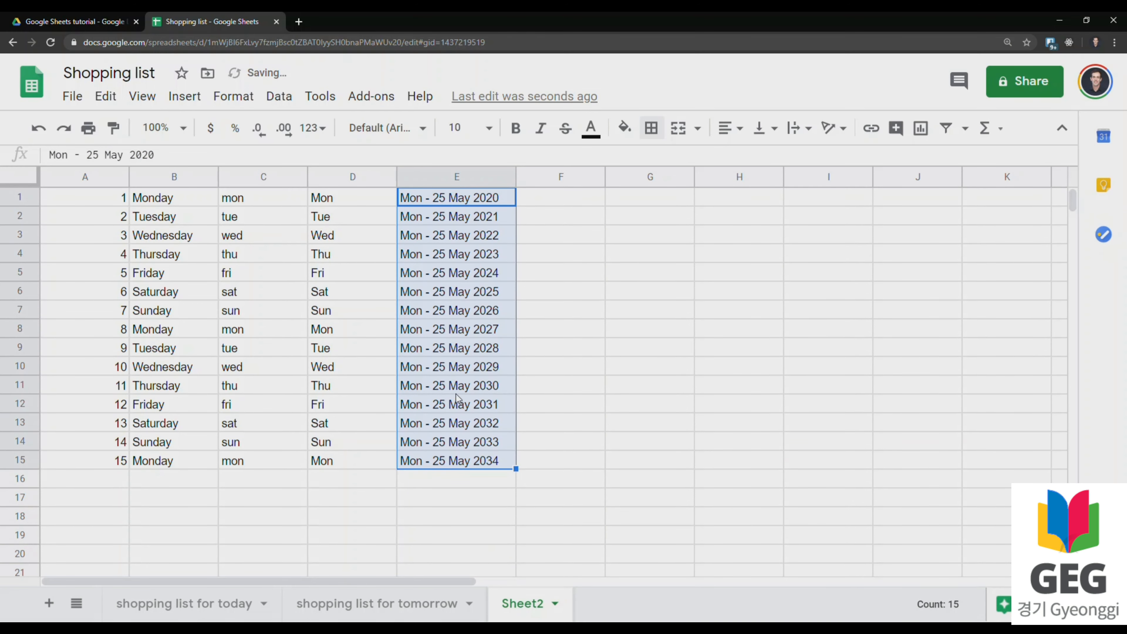
left_click(528, 217)
key("ctrl+z")
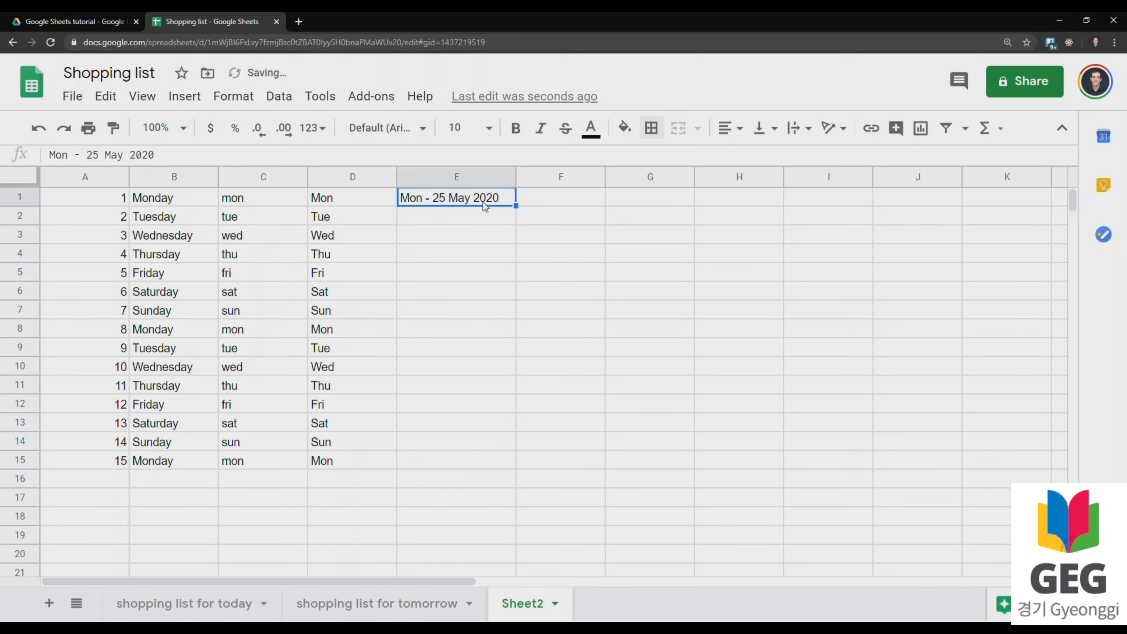
key("Down")
left_click(482, 201)
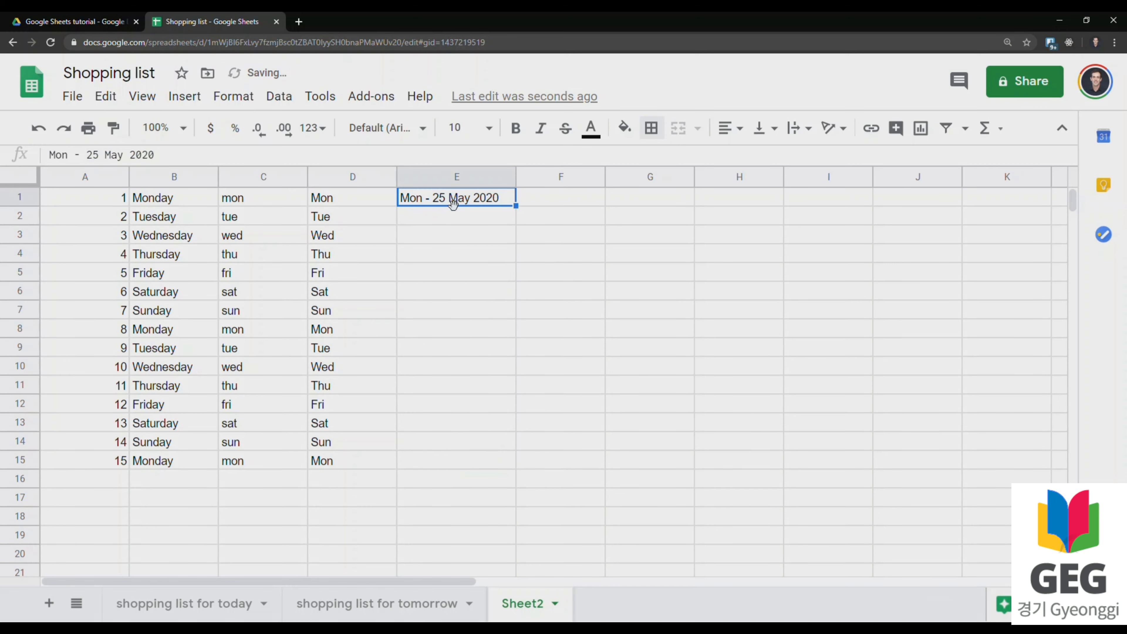
Step: Enter "Mon, 25 May 2020" with a comma in E2 and autofill the dates down to E15
double_click(431, 201)
left_click_drag(432, 199, 423, 199)
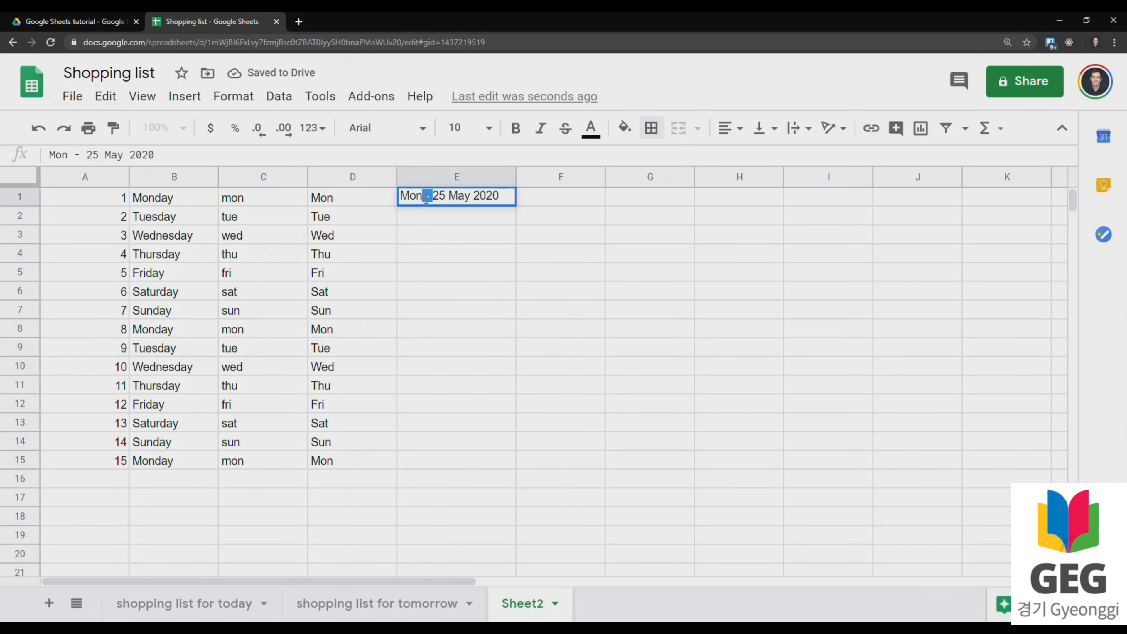
left_click(456, 219)
type("Mon")
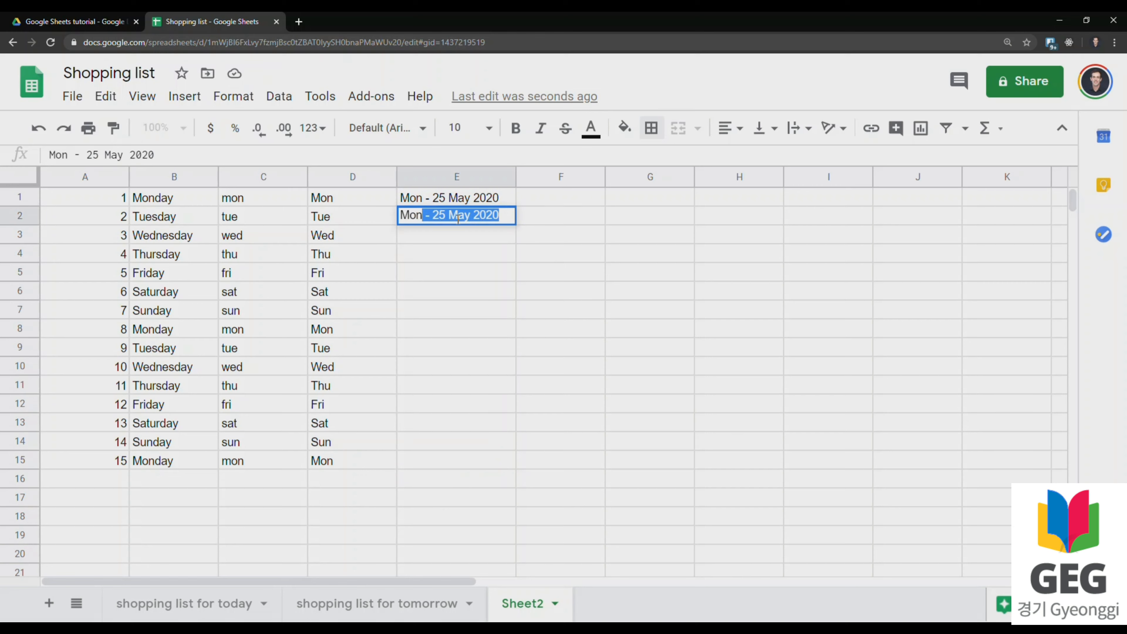
type(", 25 ")
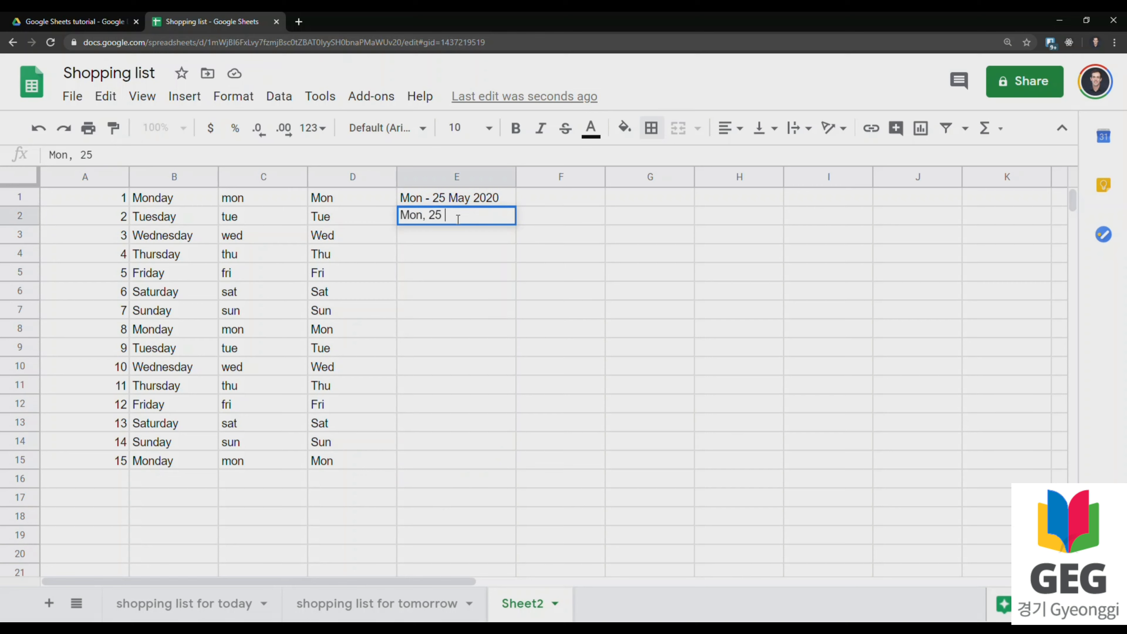
type("May 2020")
key("Return")
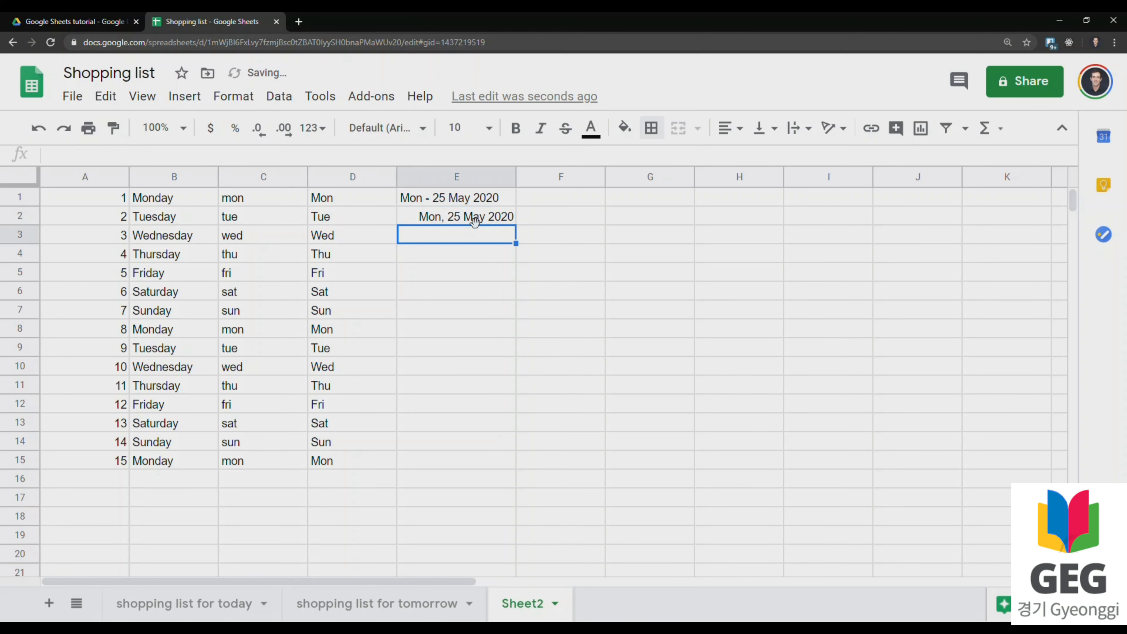
left_click(510, 219)
left_click_drag(516, 223, 510, 461)
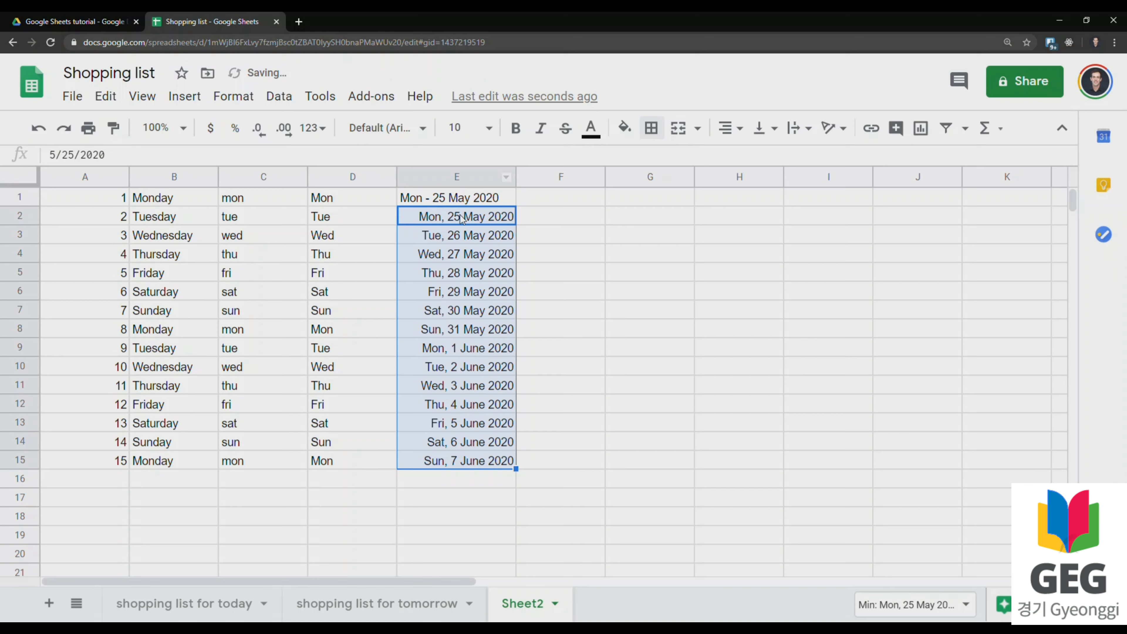
left_click(472, 200)
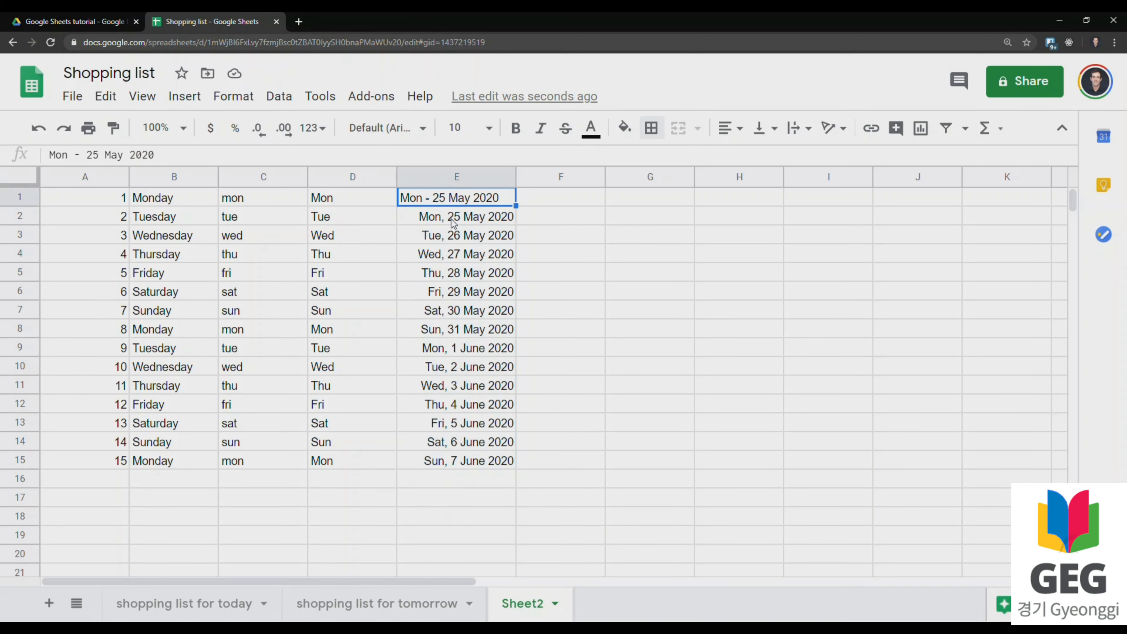
left_click(460, 220)
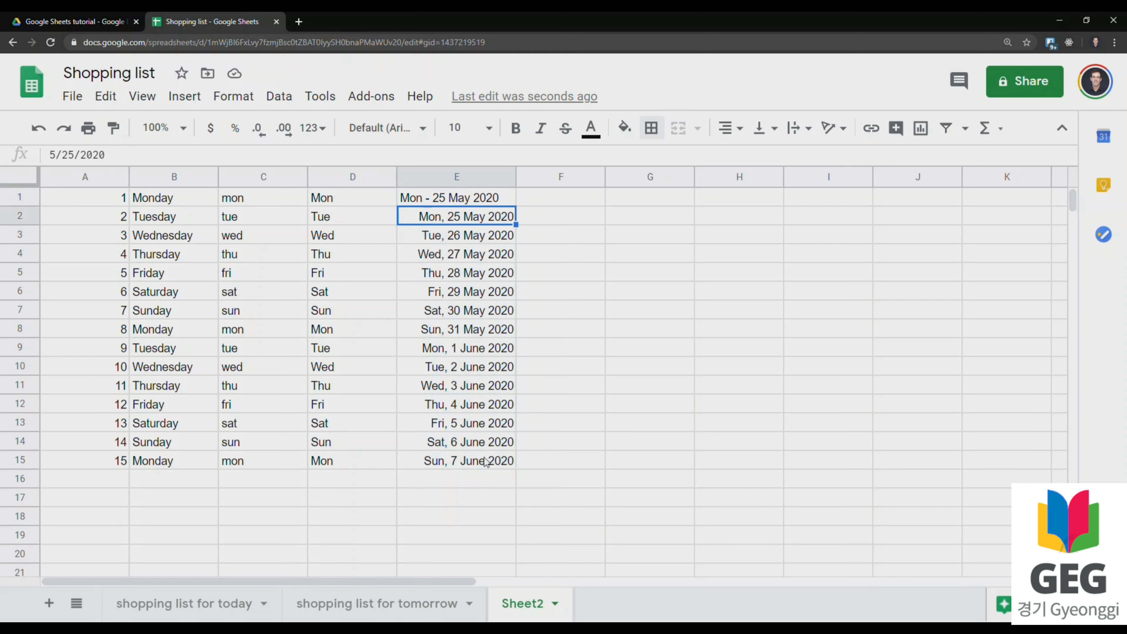
left_click_drag(485, 462, 490, 227)
left_click(552, 201)
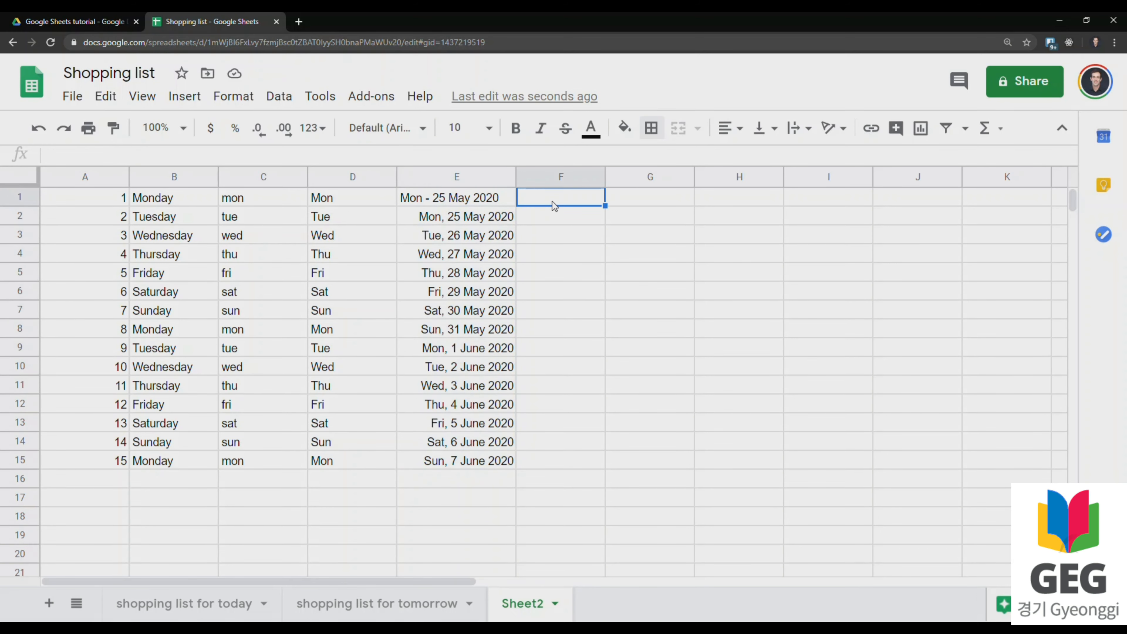
left_click(662, 224)
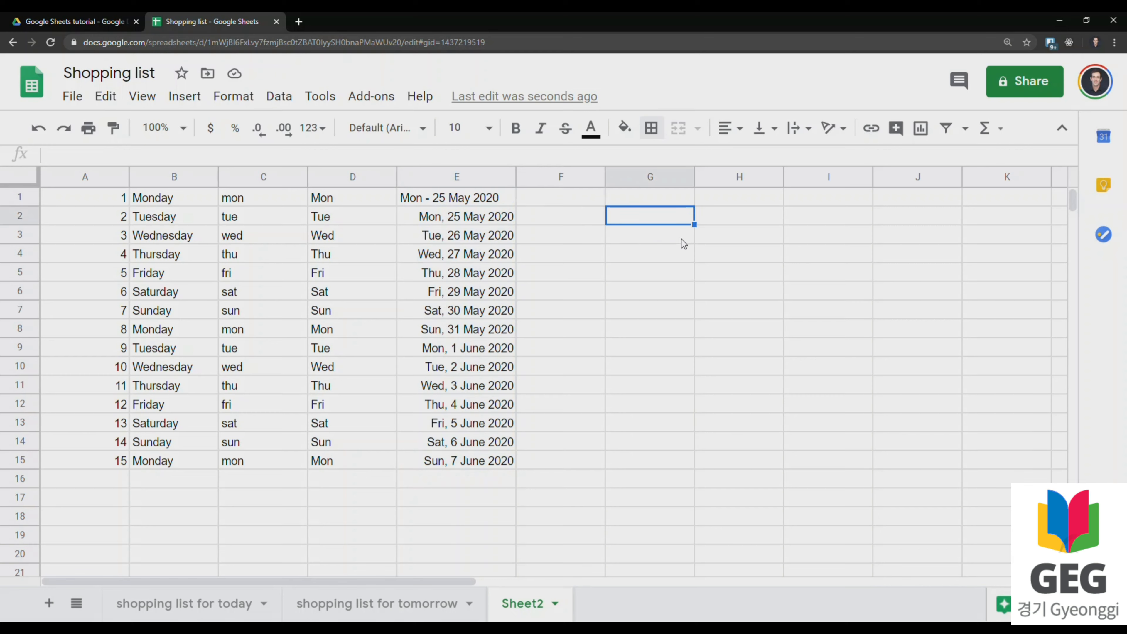
Step: Enter 0.5 in F1 and format the cell as currency
left_click(586, 200)
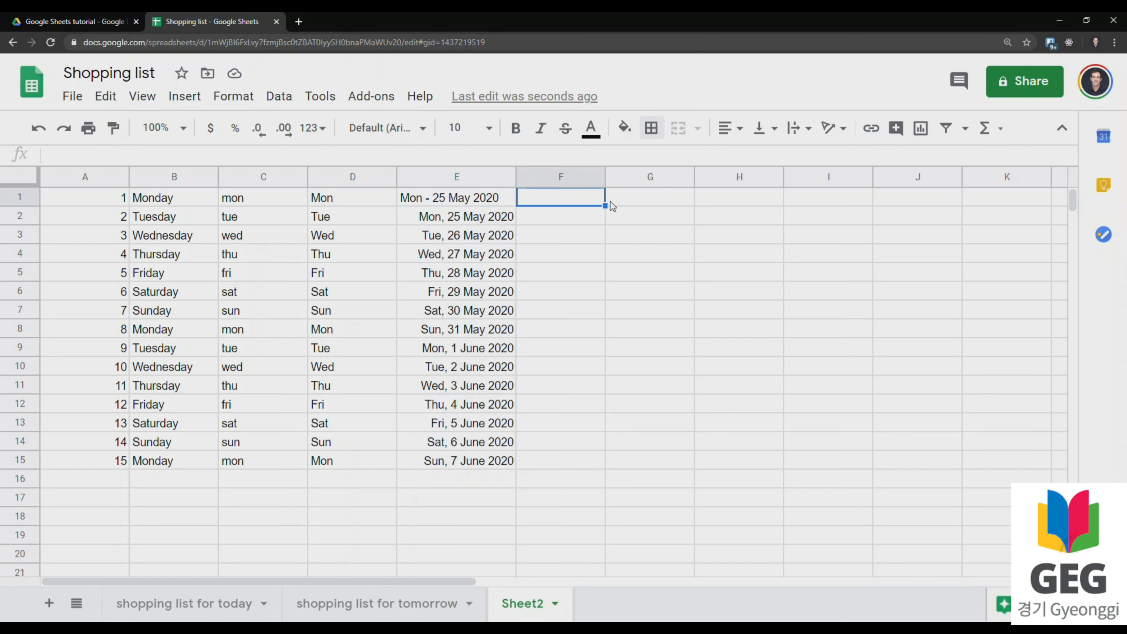
type("0.5")
key("Return")
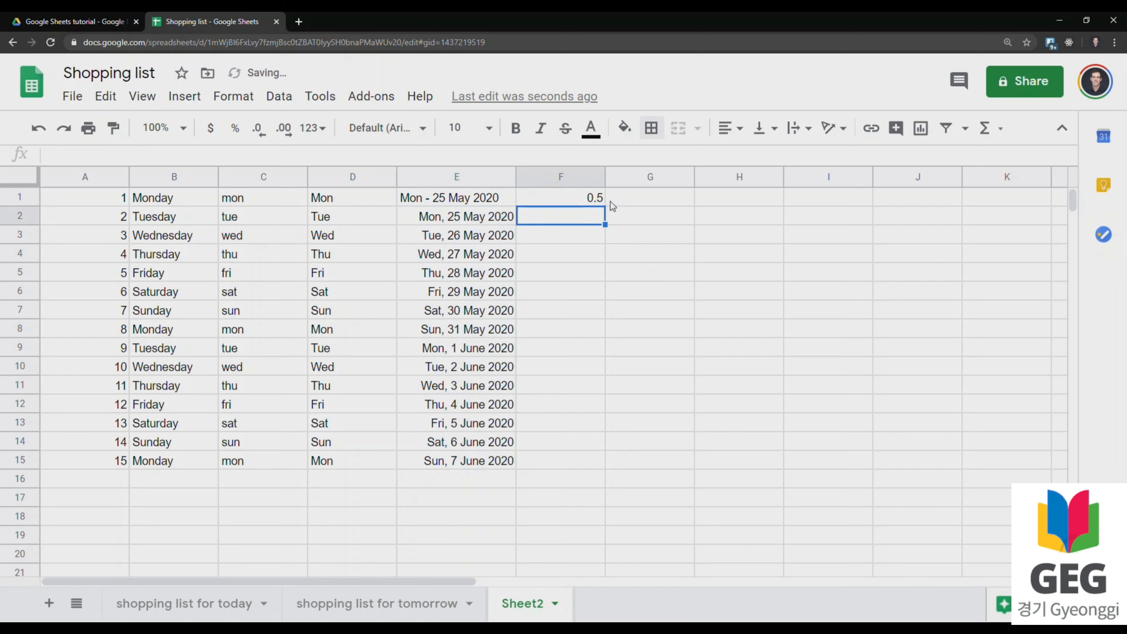
type(".")
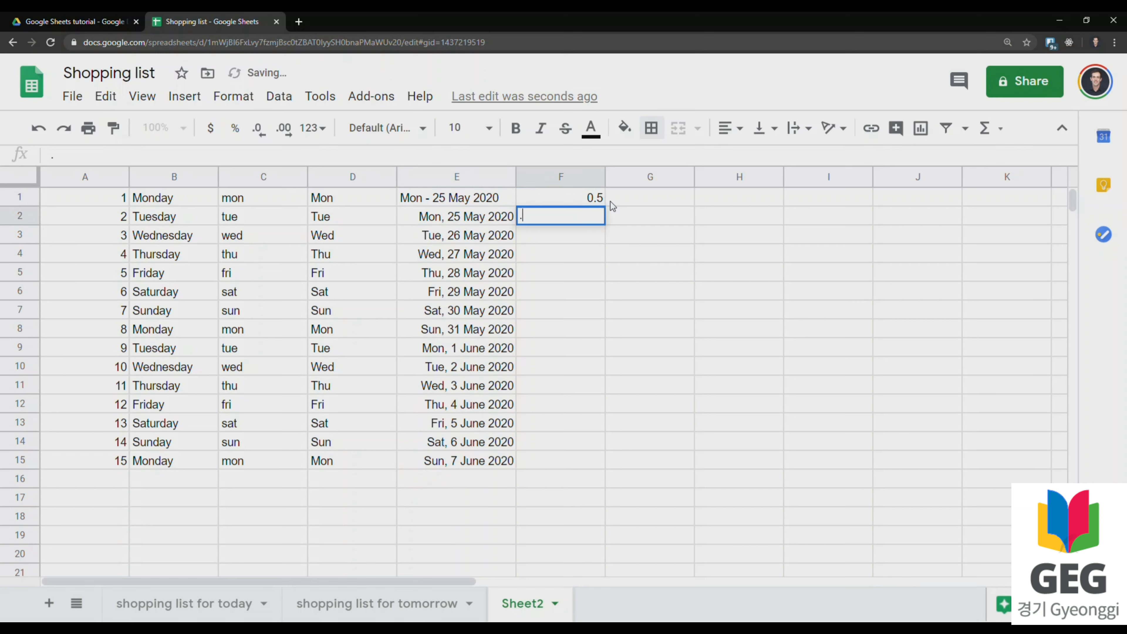
key("Escape")
key("Up")
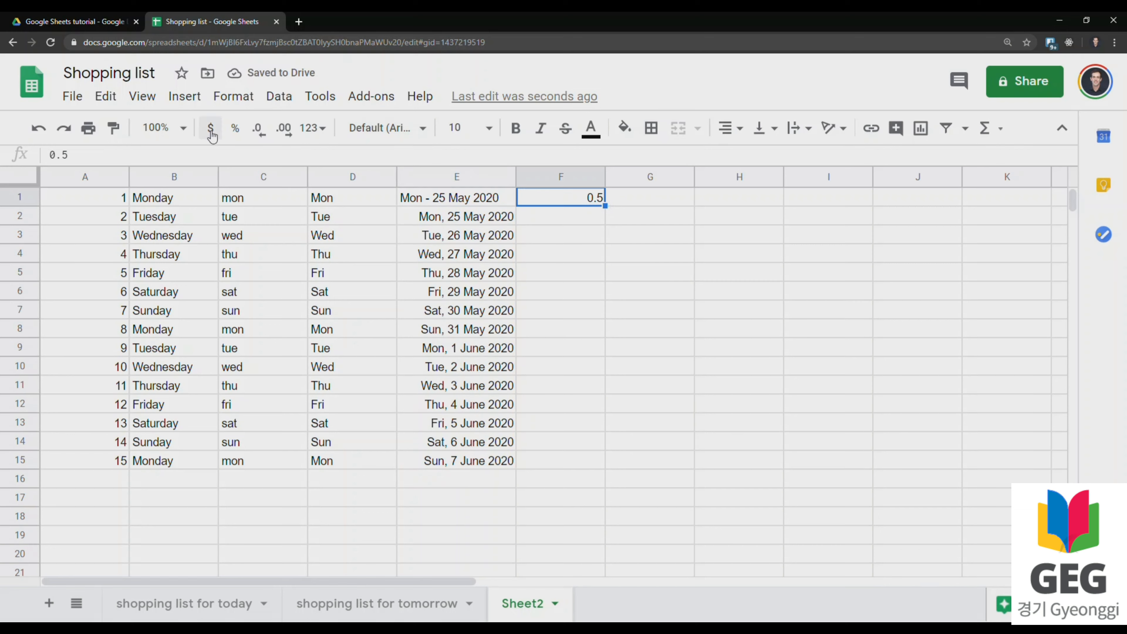
left_click(211, 128)
Step: Enter 5.5 in F2 and format the cell as currency
left_click(593, 218)
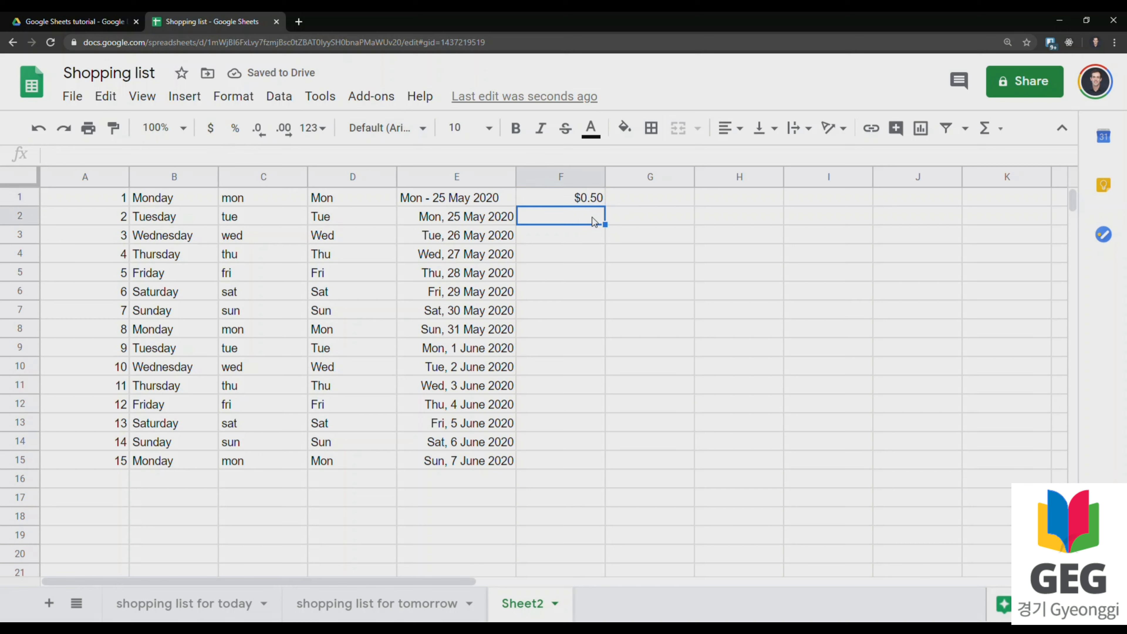
type("5.5")
key("Return")
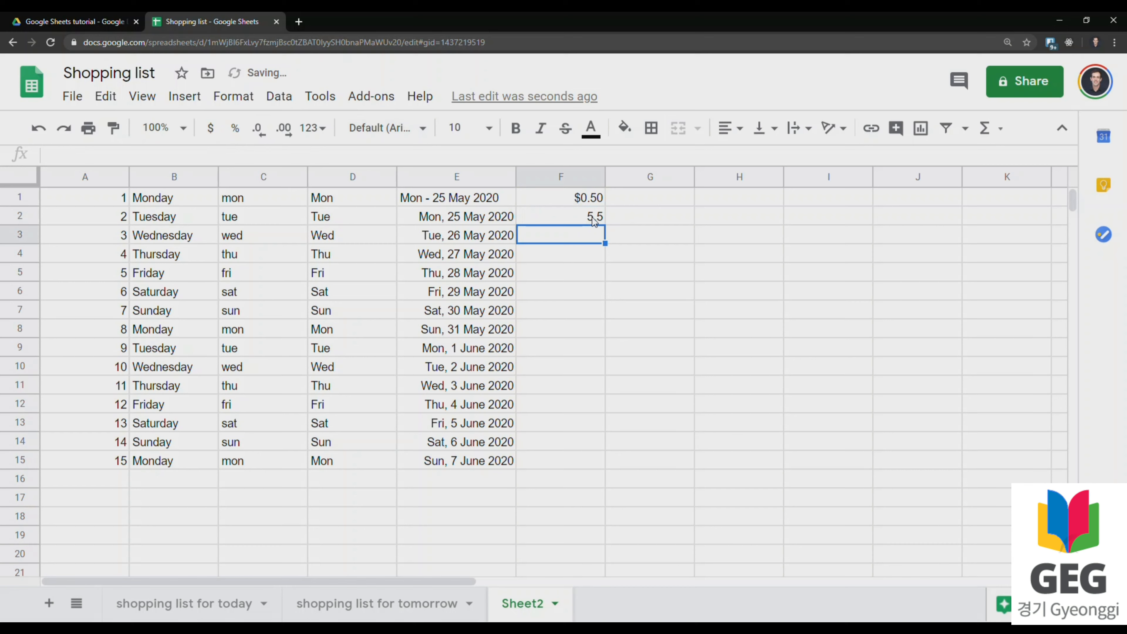
left_click(593, 218)
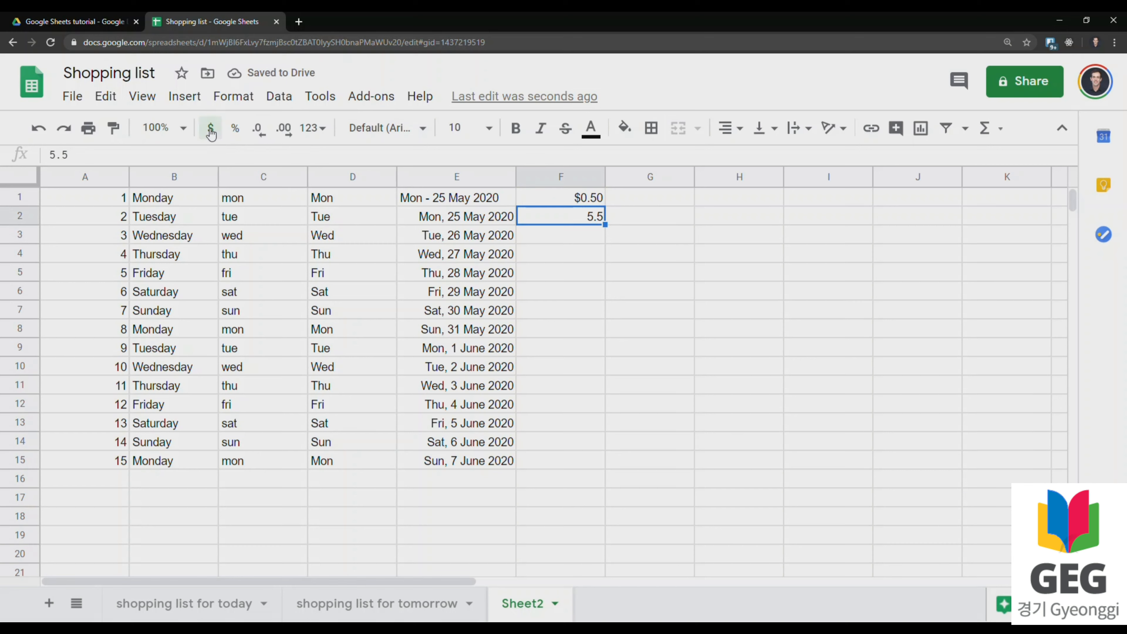
left_click(211, 128)
Step: Autofill the currency series from F1:F2 down to F15
left_click(641, 222)
left_click_drag(586, 198, 605, 456)
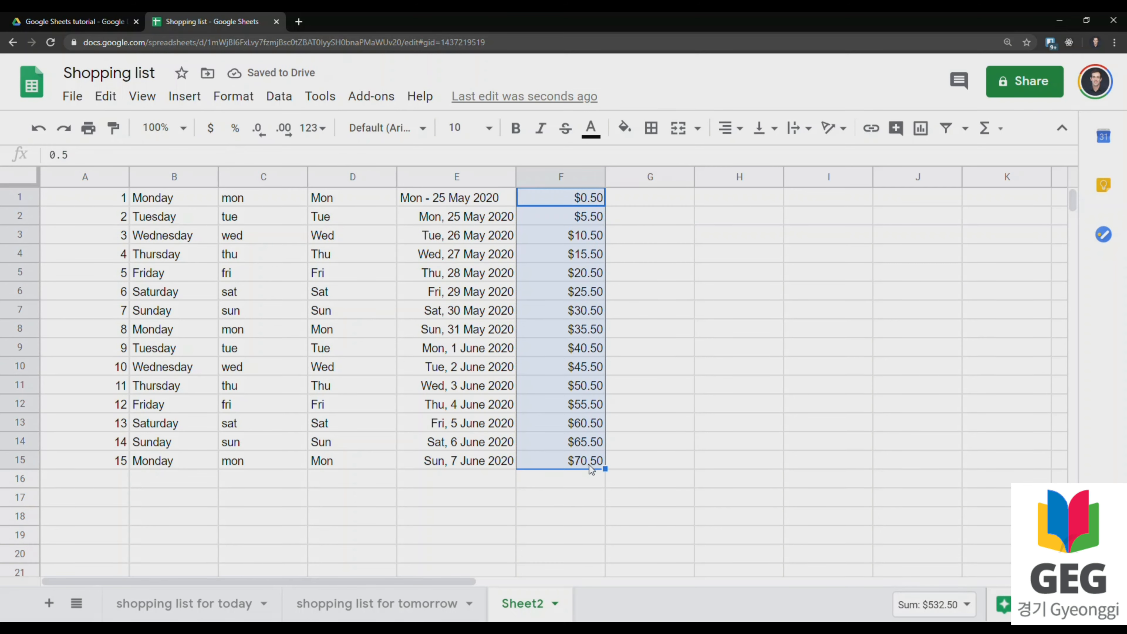
left_click(666, 250)
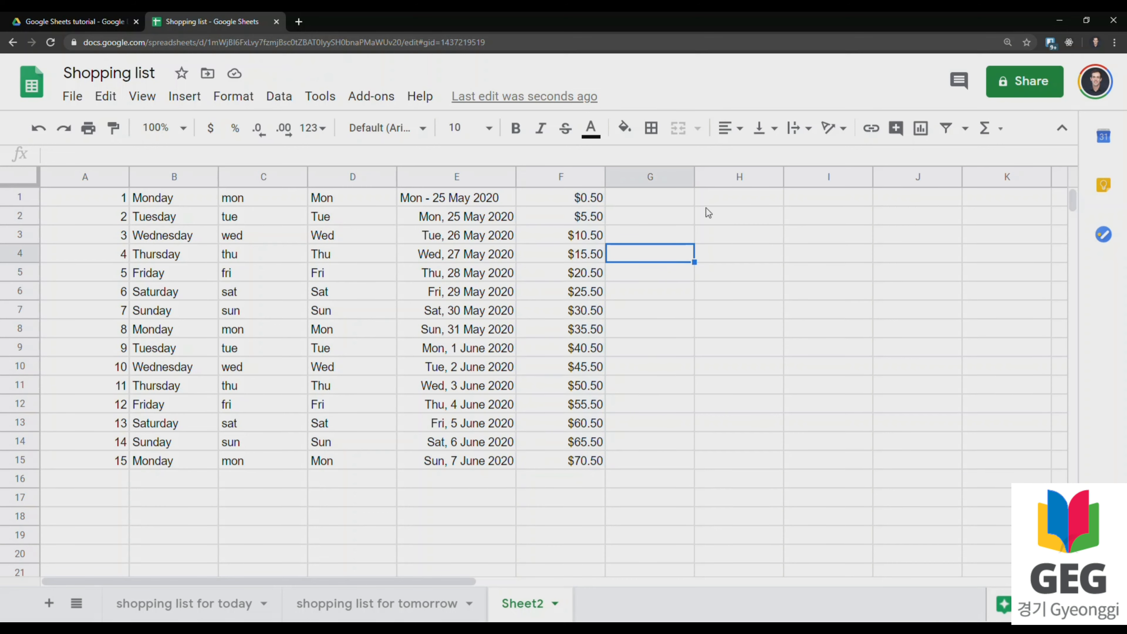
Step: Enter the long sentence "the cat jumped over the car" in H3
left_click(725, 237)
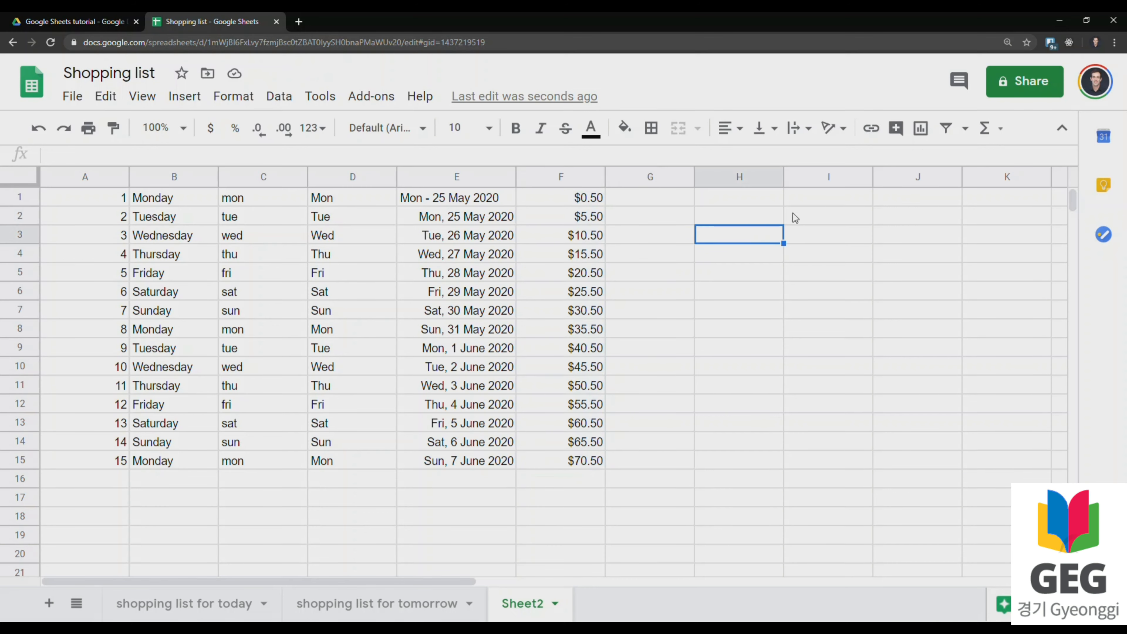
type("the cat j")
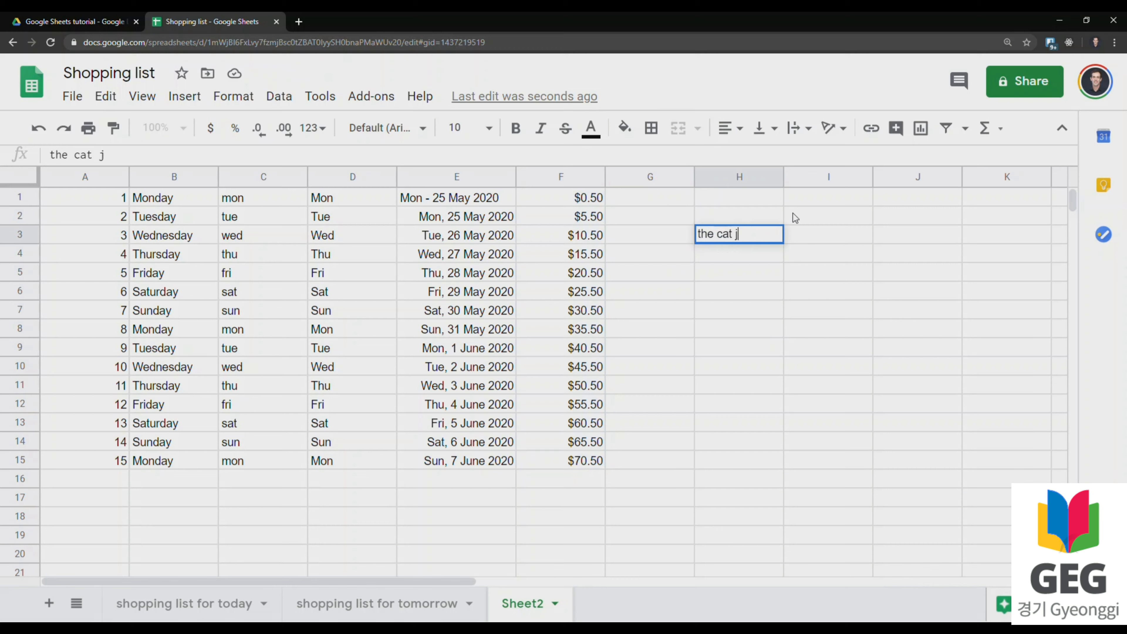
type("umped over the car")
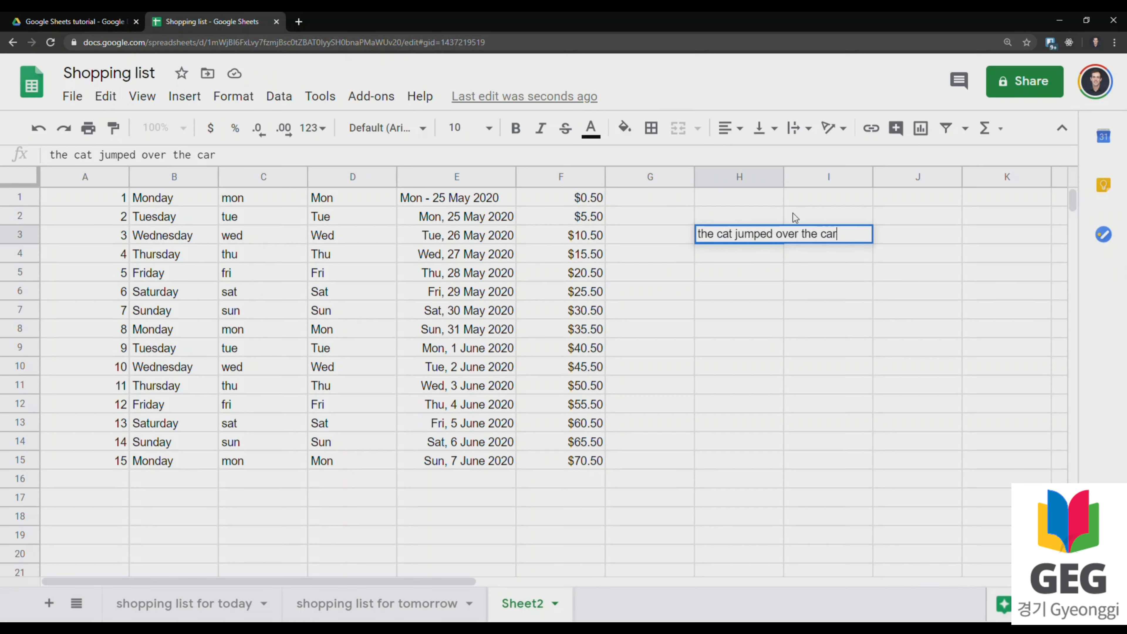
key("Return")
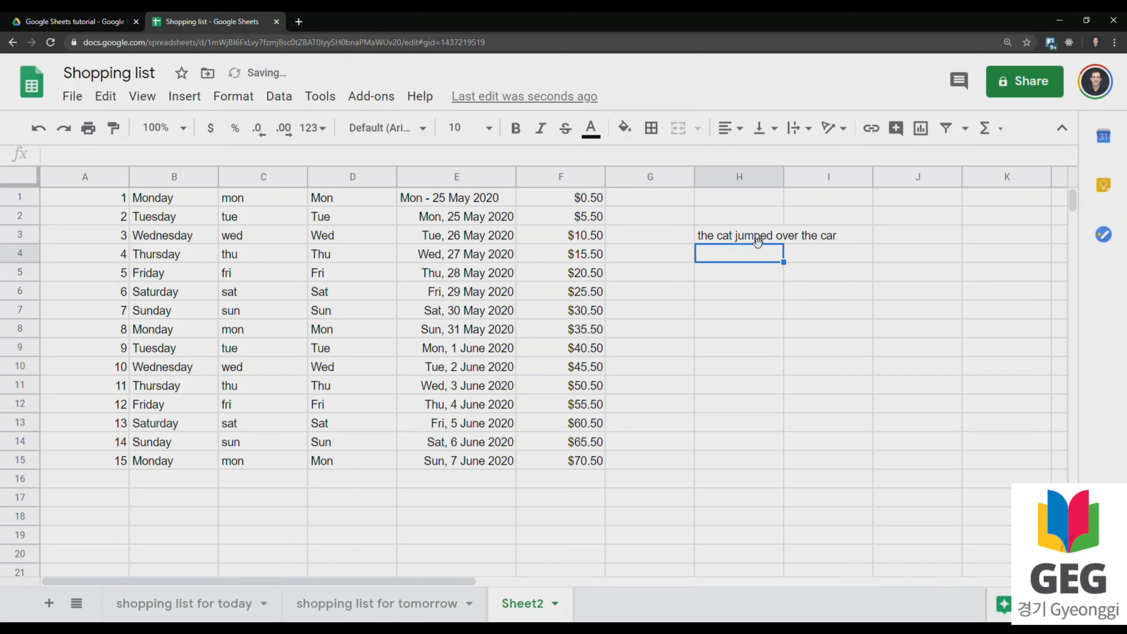
left_click(742, 237)
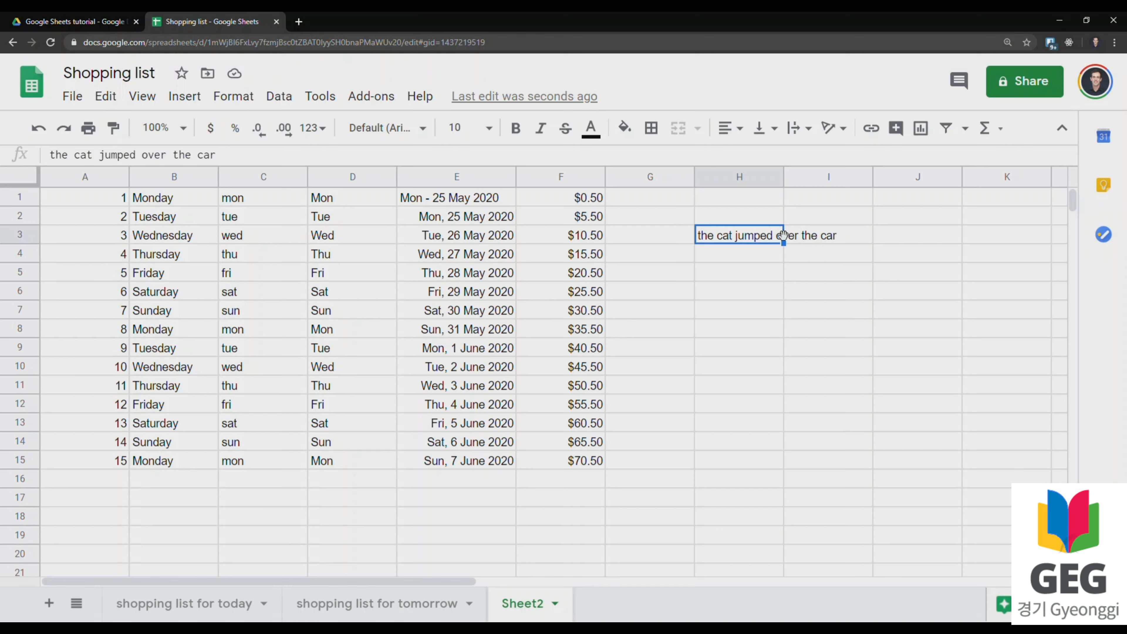
Step: Enter the long sentence "the dog chased the car" in I3, beside the cat sentence
left_click(846, 234)
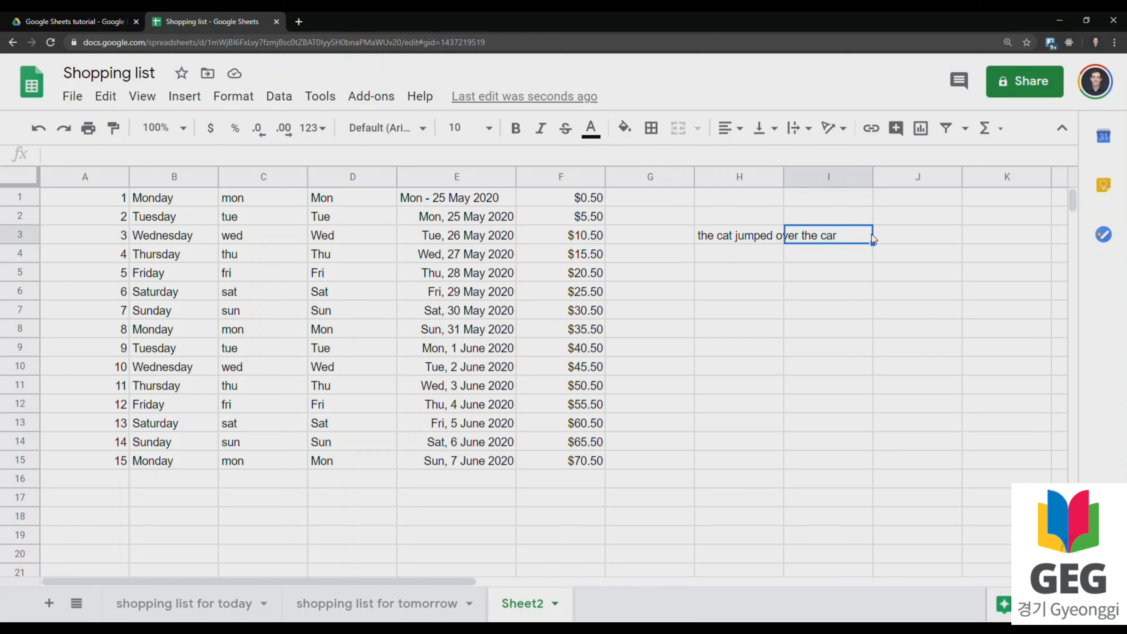
type("the dog ")
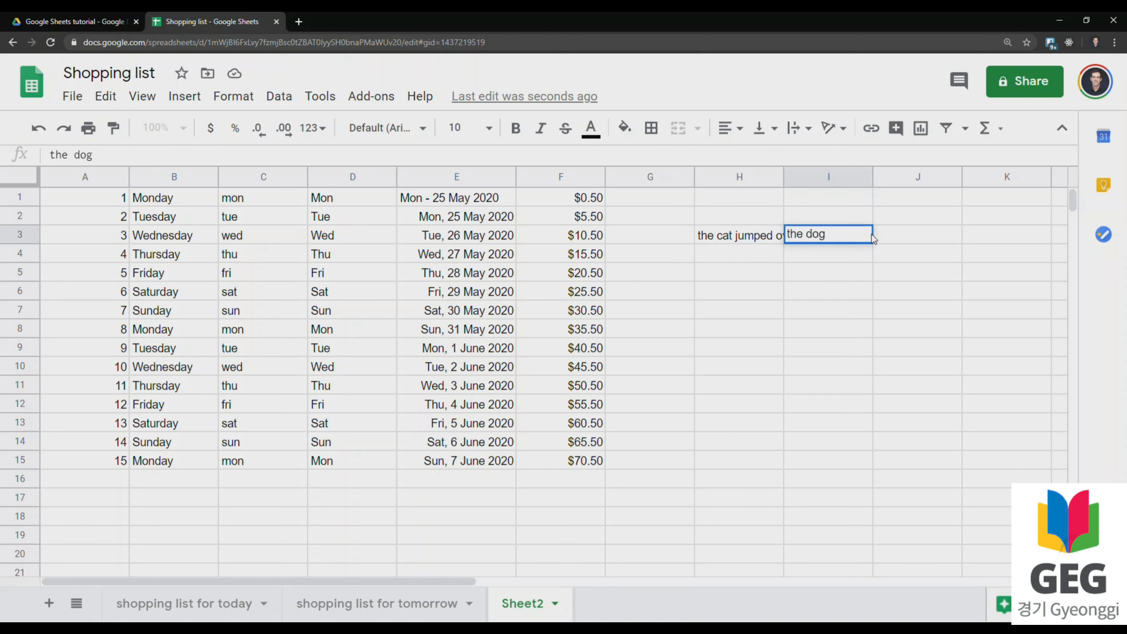
type("chased the wag")
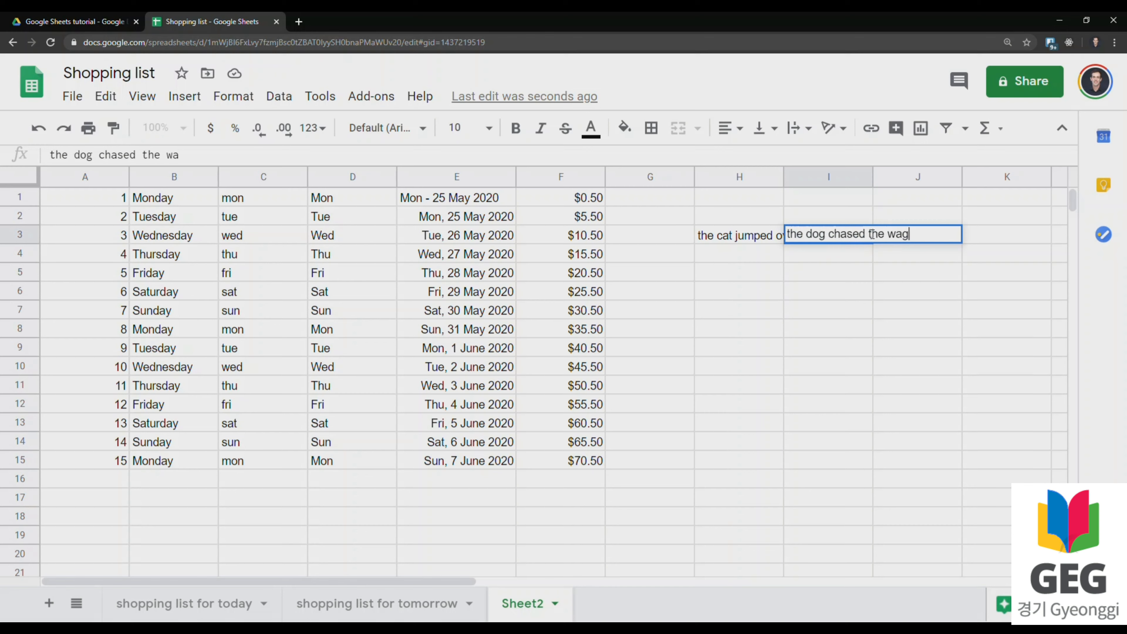
type("on")
key("BackSpace")
key("BackSpace")
key("BackSpace")
key("BackSpace")
key("BackSpace")
type("car")
key("Return")
left_click(850, 239)
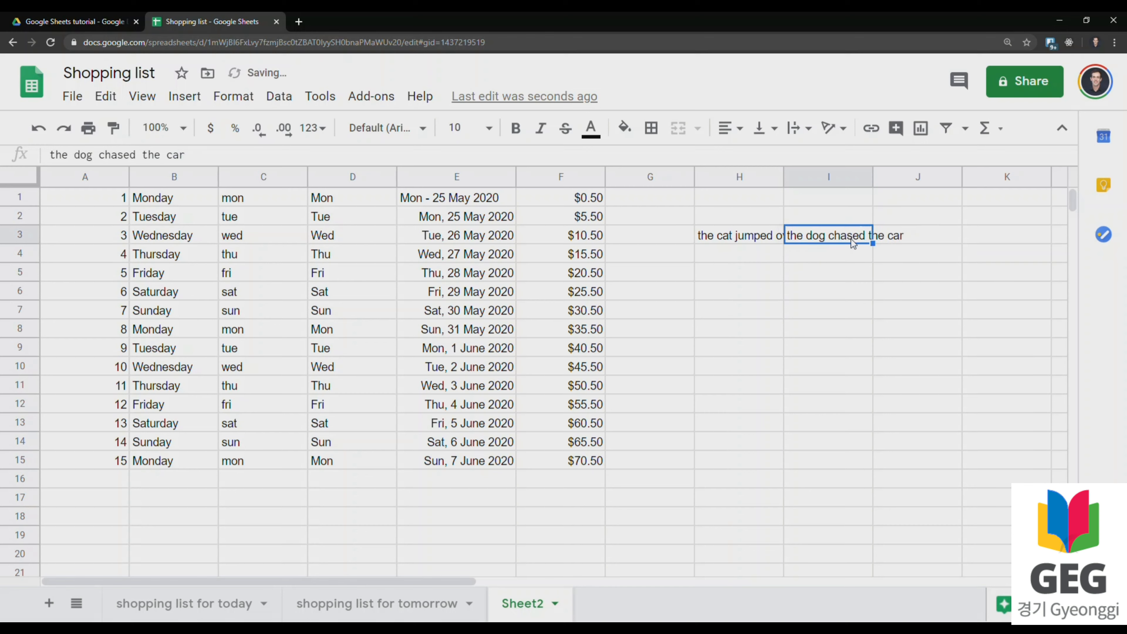
left_click(896, 238)
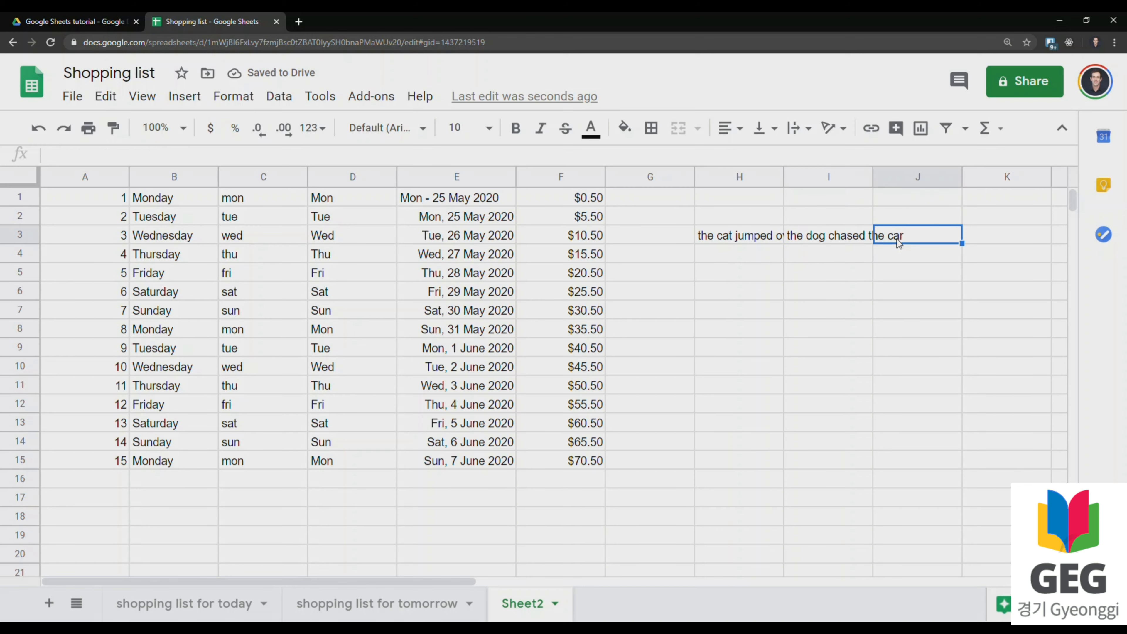
Step: Try widening columns I and H to fit their long sentences, and undo both width changes
left_click(834, 239)
left_click_drag(872, 177, 923, 182)
left_click(750, 242)
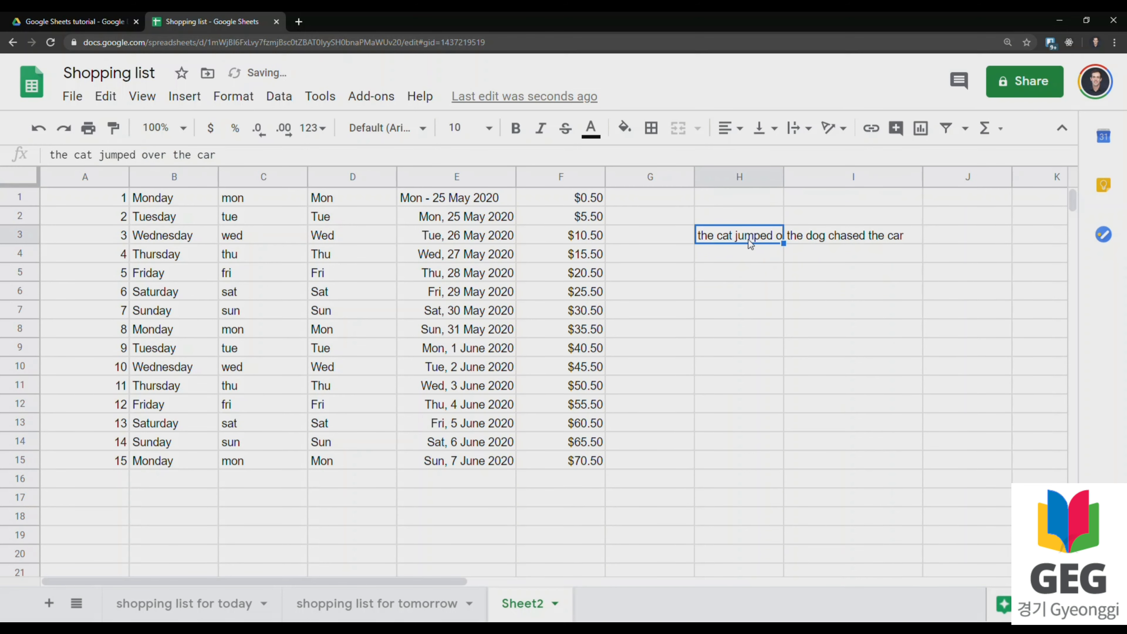
left_click_drag(783, 178, 856, 183)
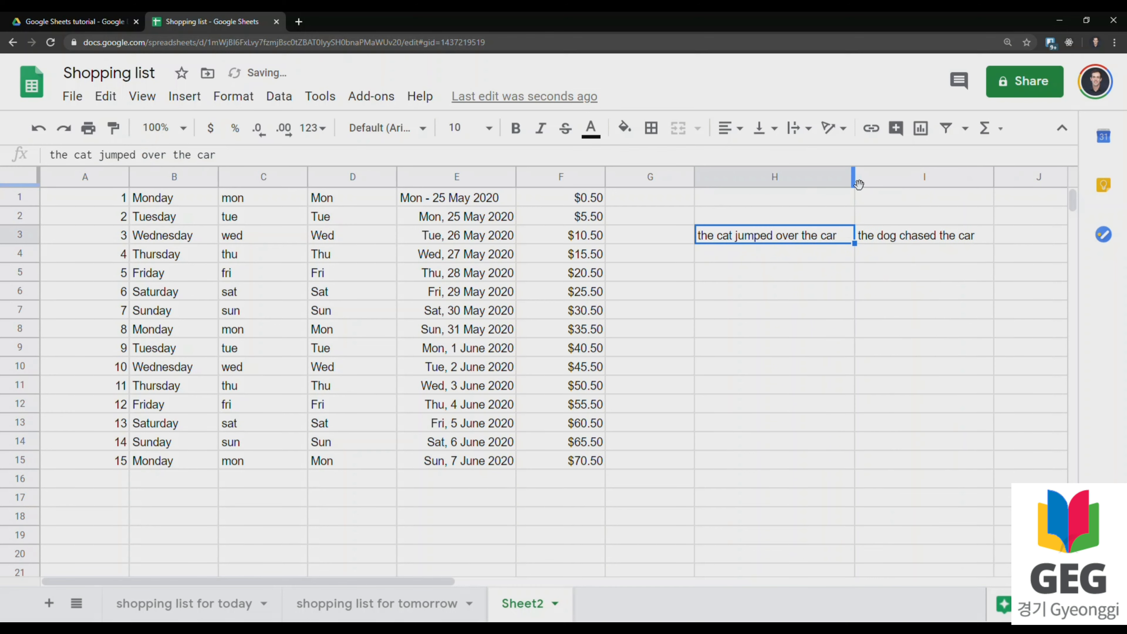
key("ctrl+z")
key("ctrl+z")
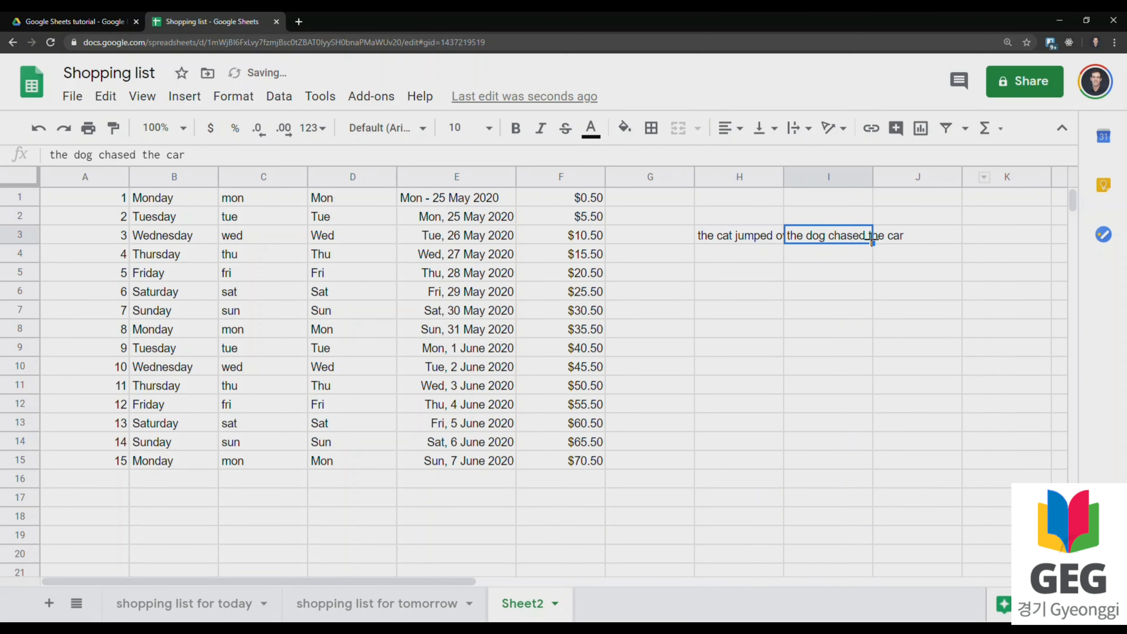
Step: Set the text wrapping of H3:I3 to Clip
left_click(815, 272)
left_click_drag(733, 238, 832, 236)
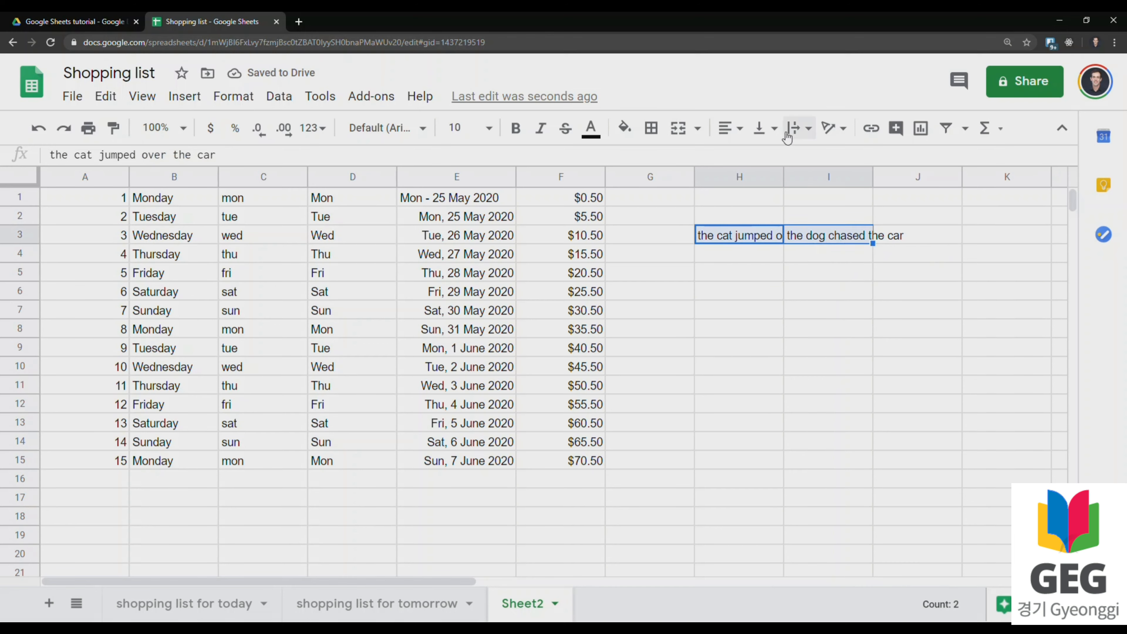
left_click(799, 128)
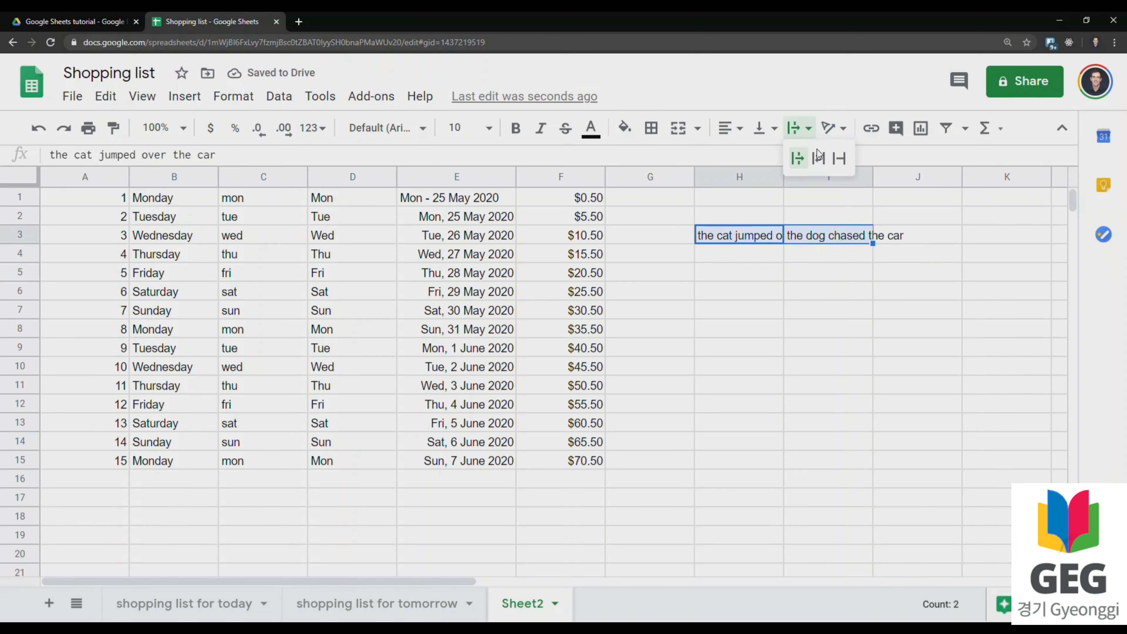
left_click(839, 158)
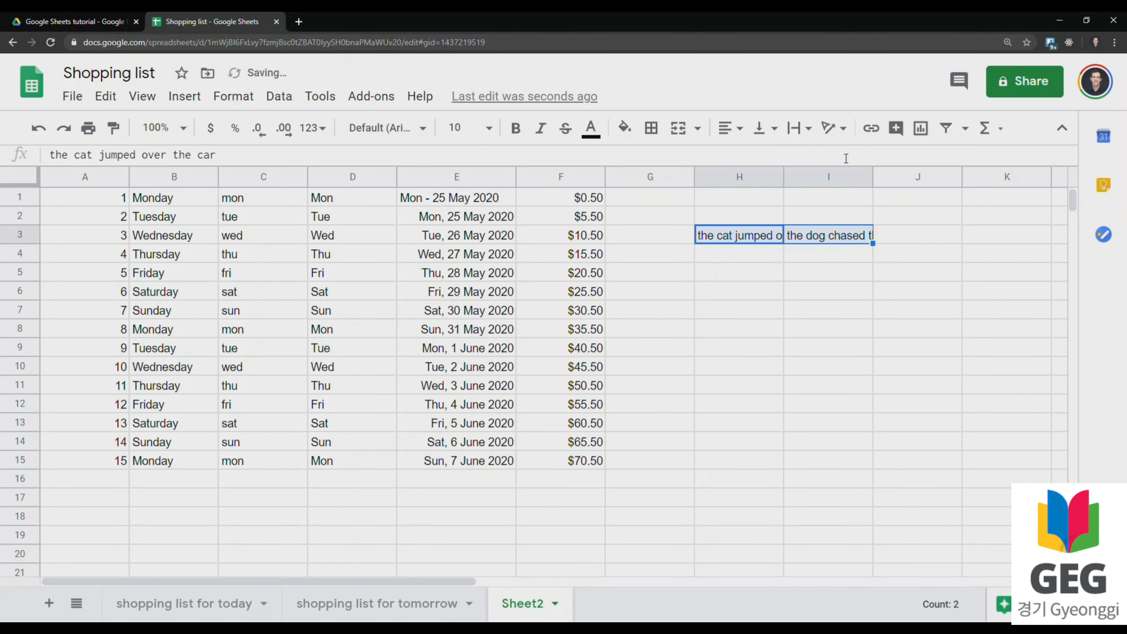
Step: Set the text wrapping of H3:I3 to Wrap and check both sentence cells
left_click(795, 128)
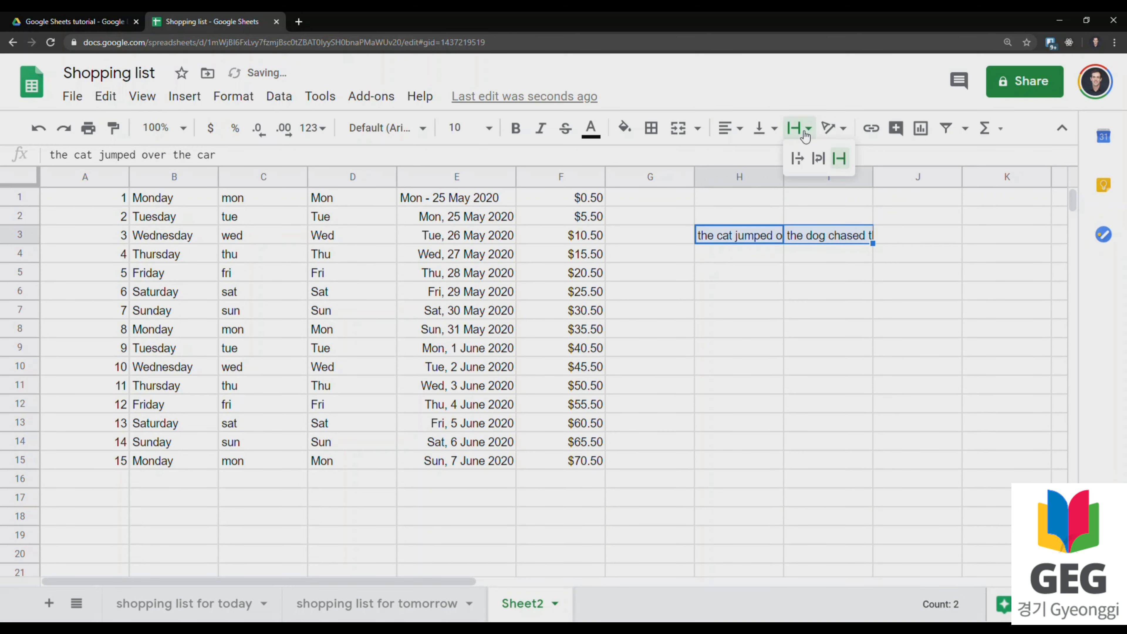
left_click(819, 160)
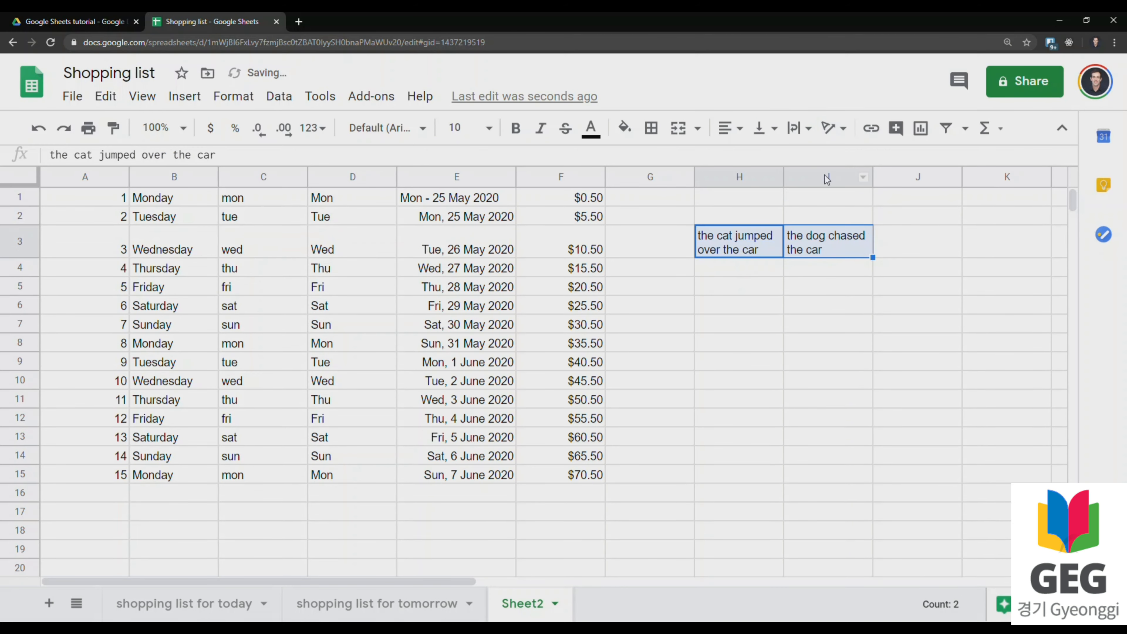
left_click(828, 304)
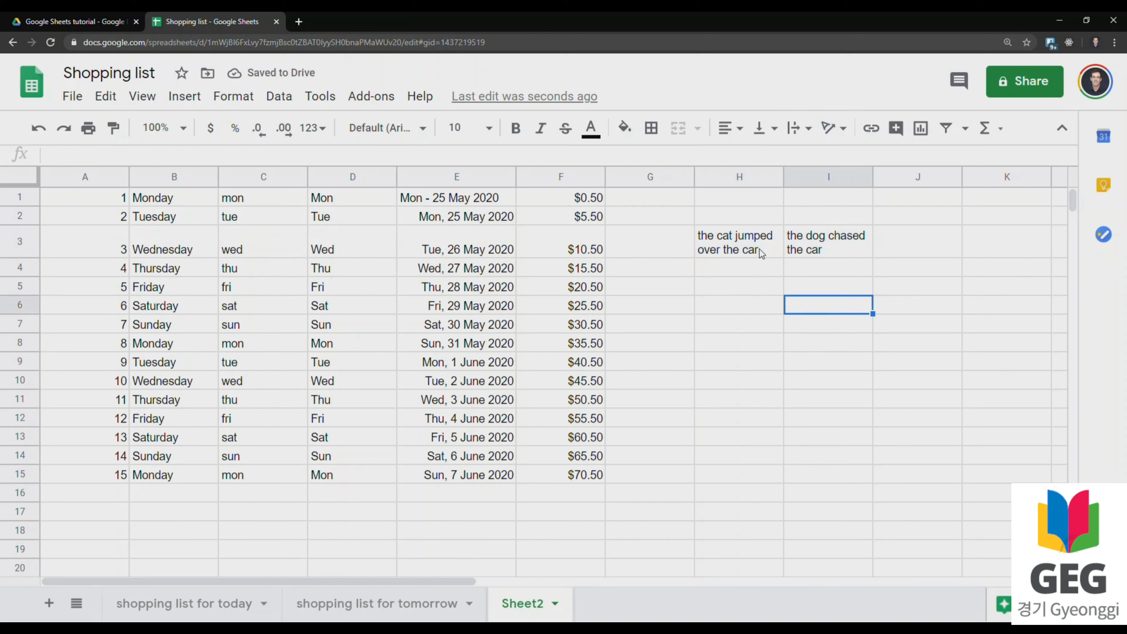
left_click(838, 249)
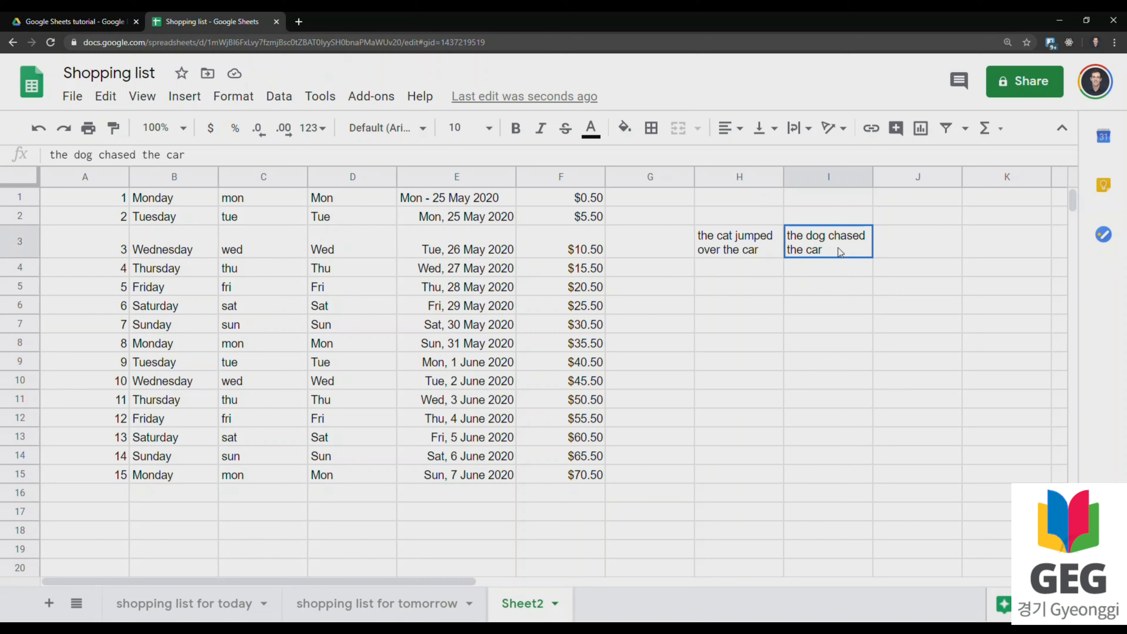
key("Left")
key("Right")
left_click(753, 317)
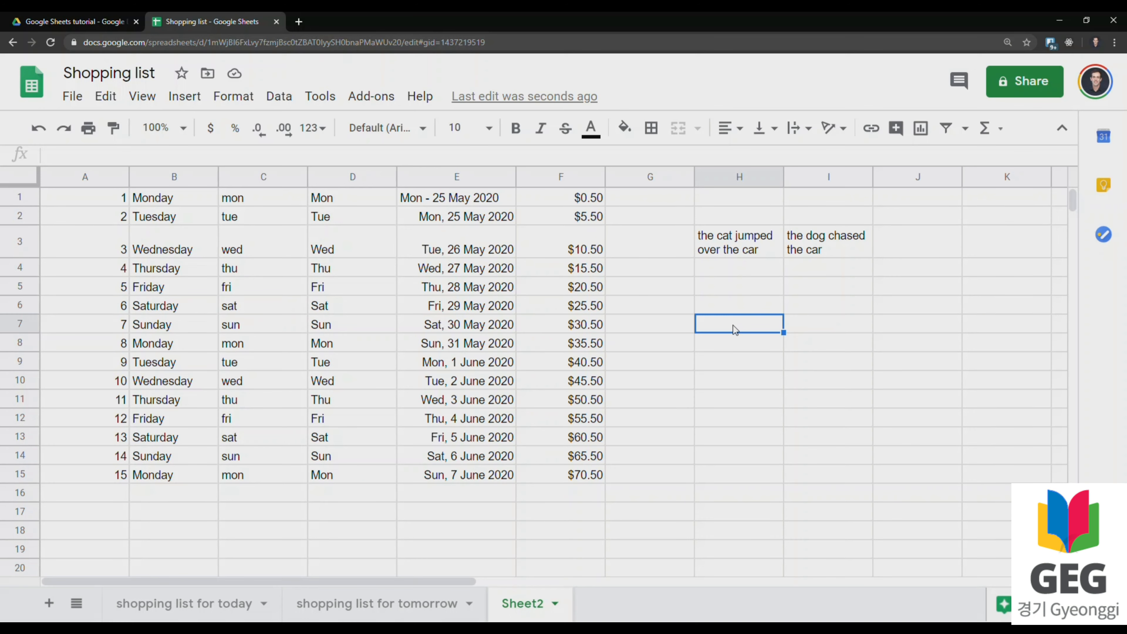
Step: Open google.com in a new browser tab and select its full web address
left_click(298, 22)
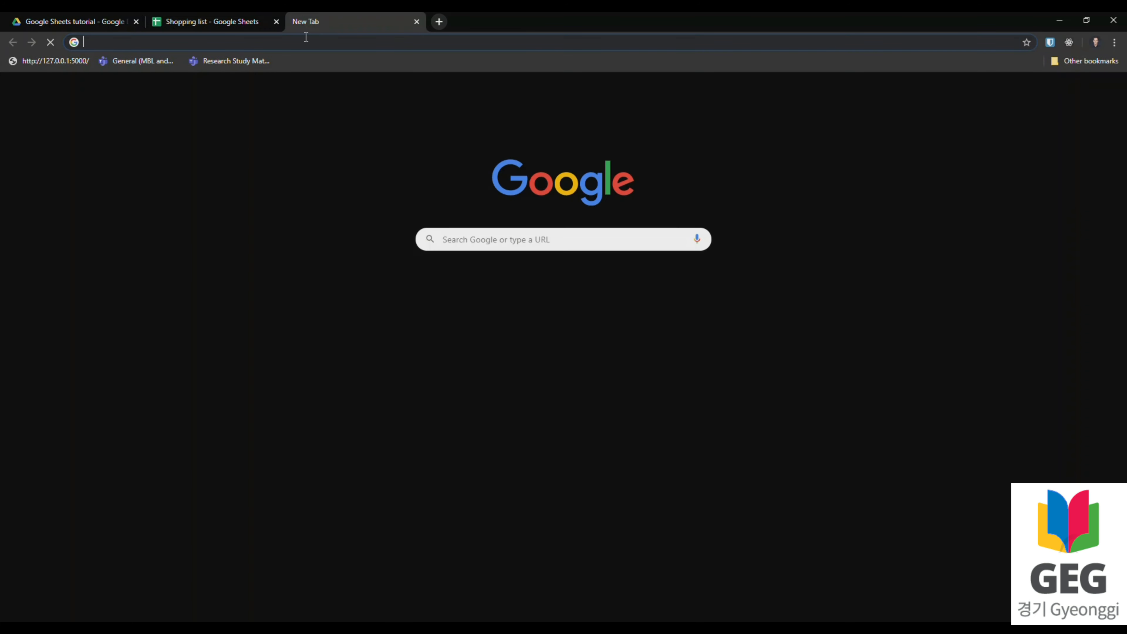
type("google.com")
key("Return")
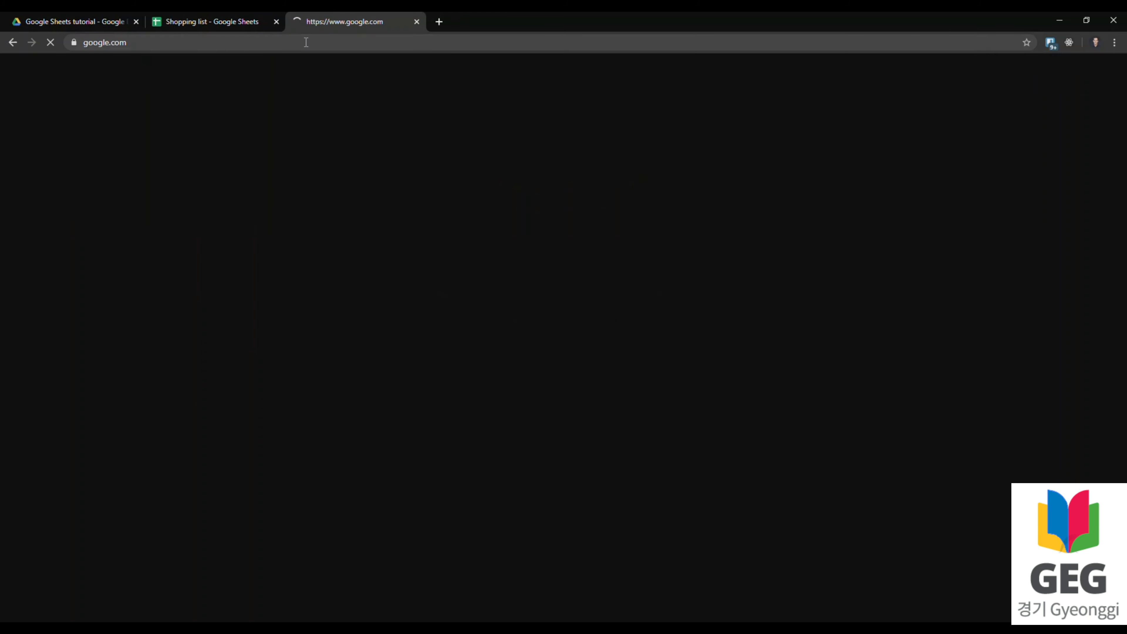
left_click(224, 44)
left_click(249, 44)
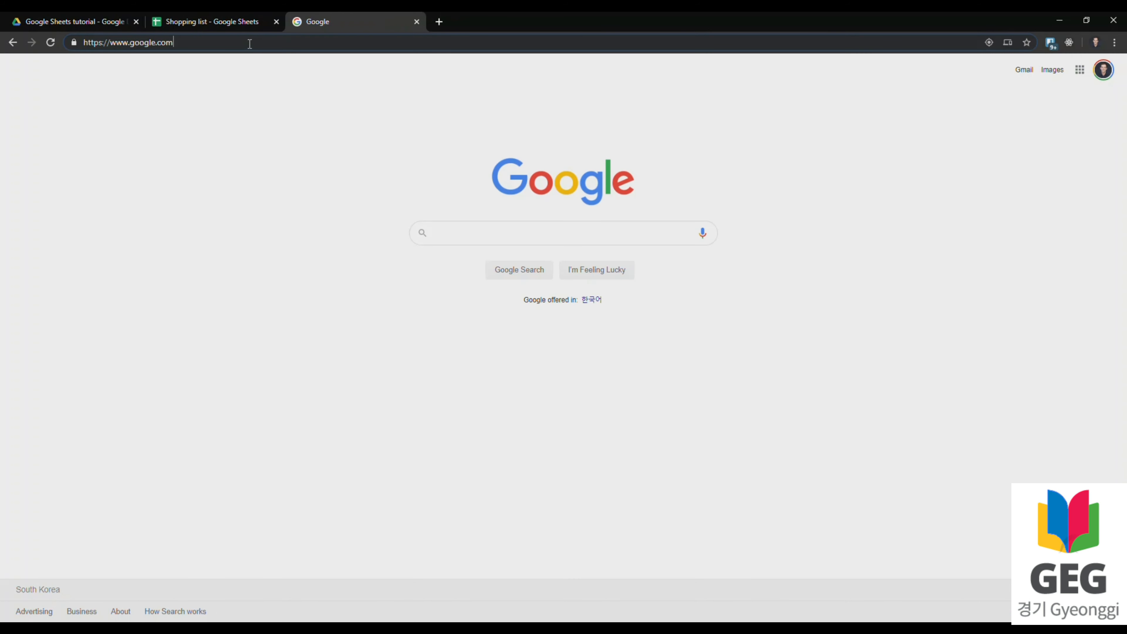
left_click_drag(250, 44, 85, 38)
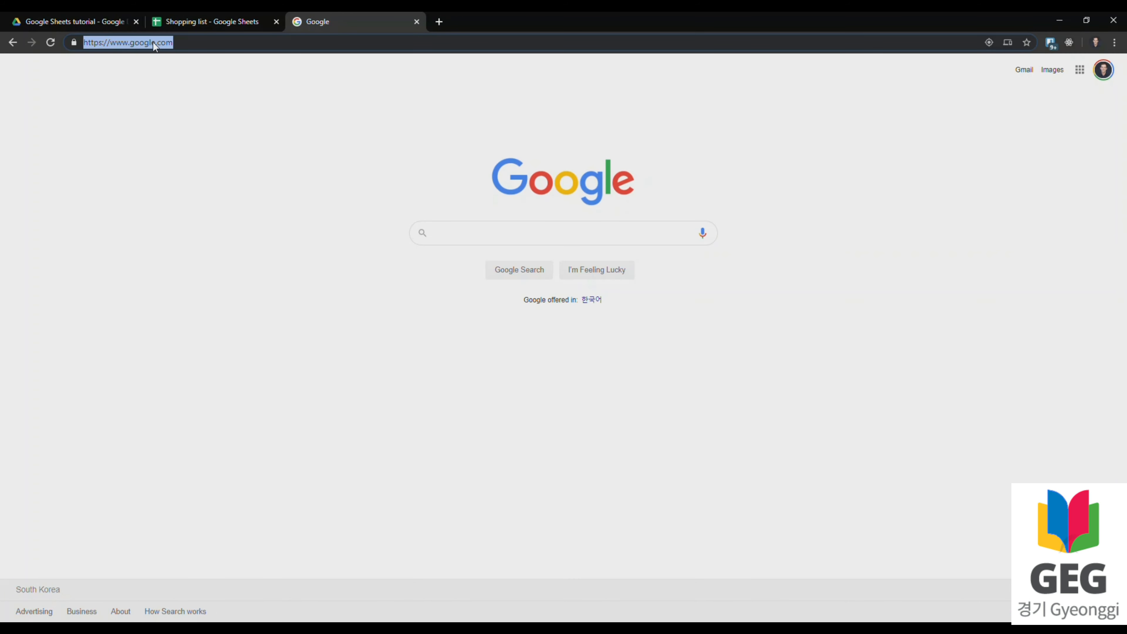
Step: Examine the full web address of the Shopping list spreadsheet in its own browser tab
left_click(191, 20)
left_click(375, 44)
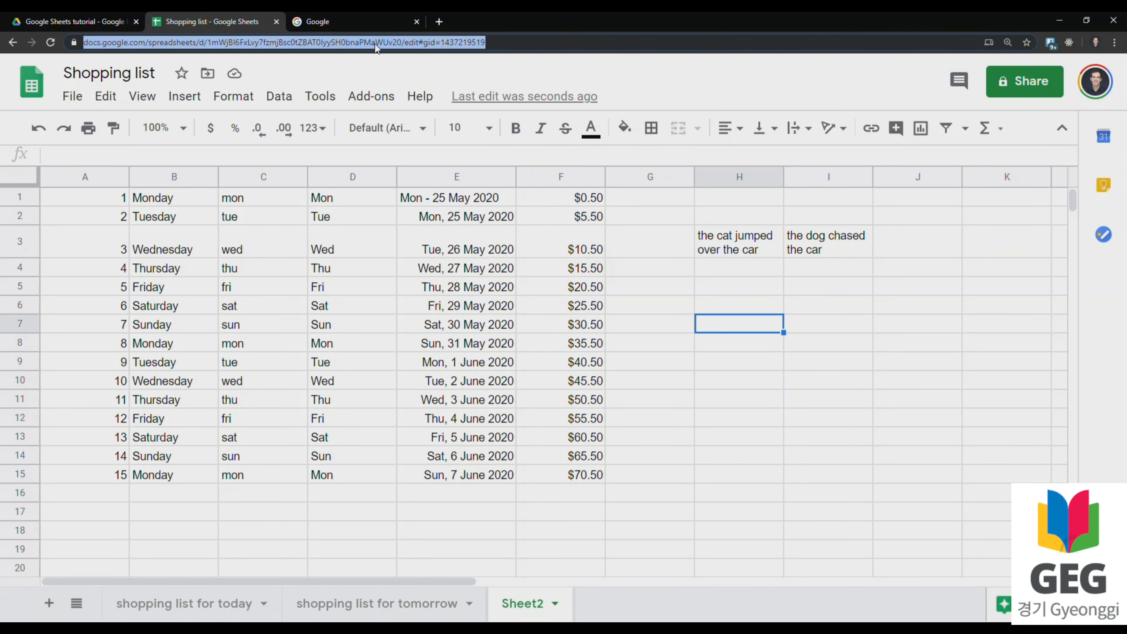
left_click(516, 43)
left_click_drag(516, 43, 193, 34)
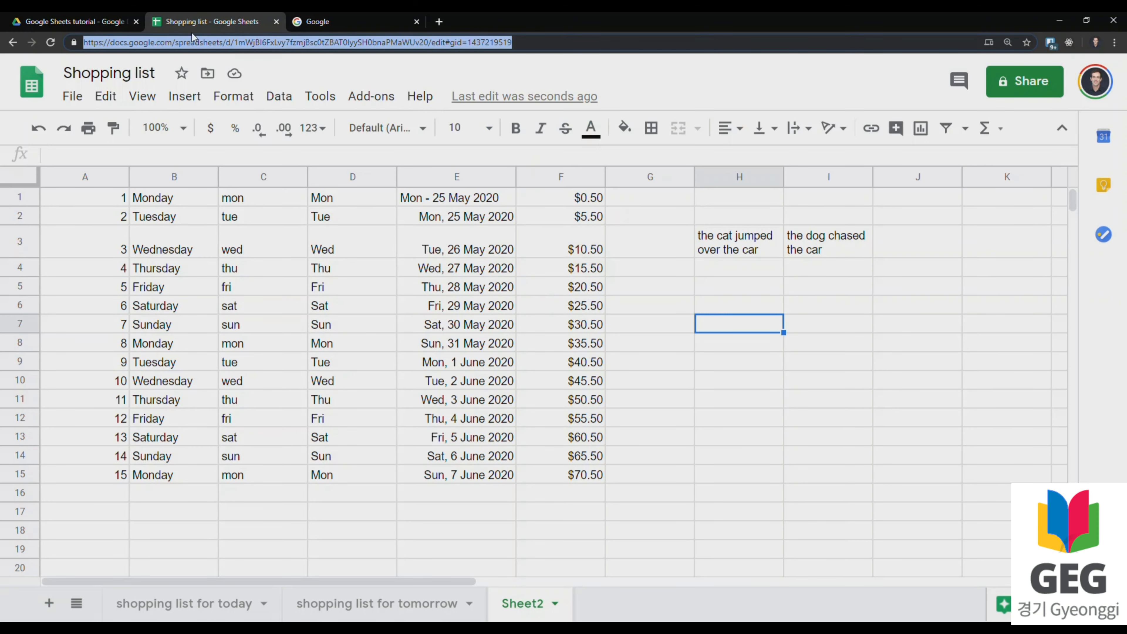
Step: Copy the Google page's web address and paste it into H7 of the Shopping list's Sheet2
left_click(321, 24)
triple_click(328, 43)
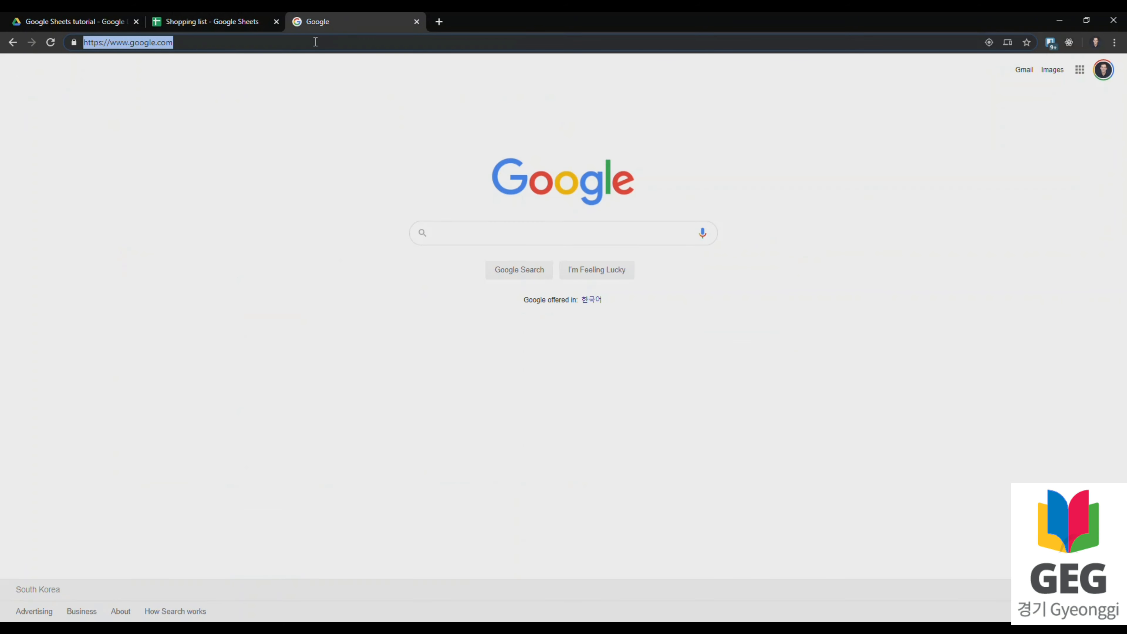
right_click(155, 44)
left_click(193, 126)
left_click(217, 21)
left_click(731, 326)
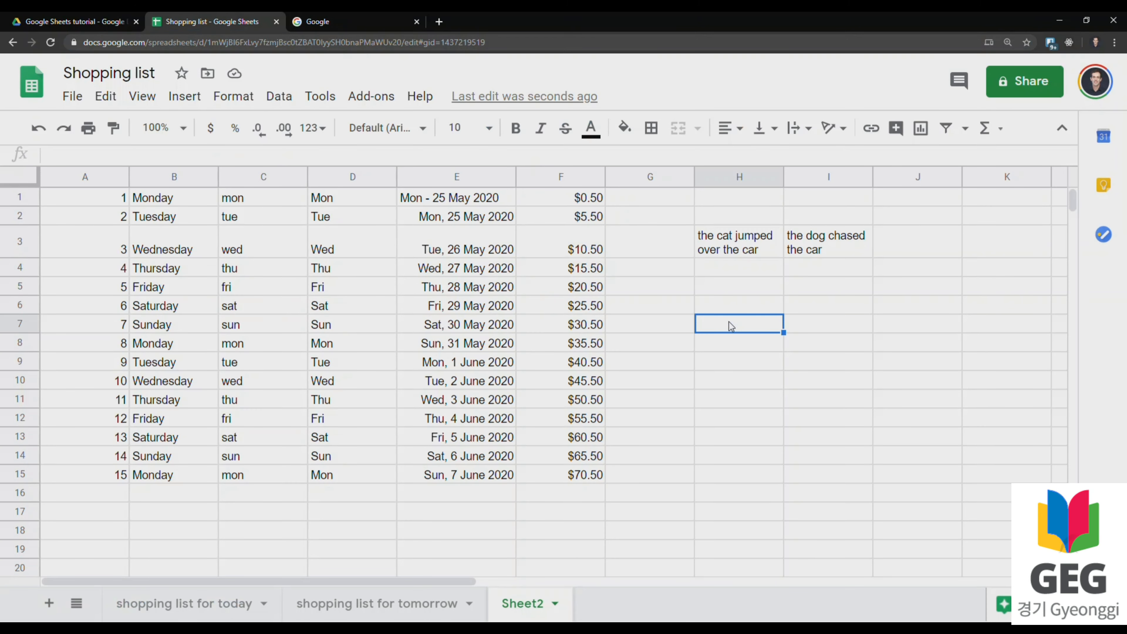
key("ctrl+v")
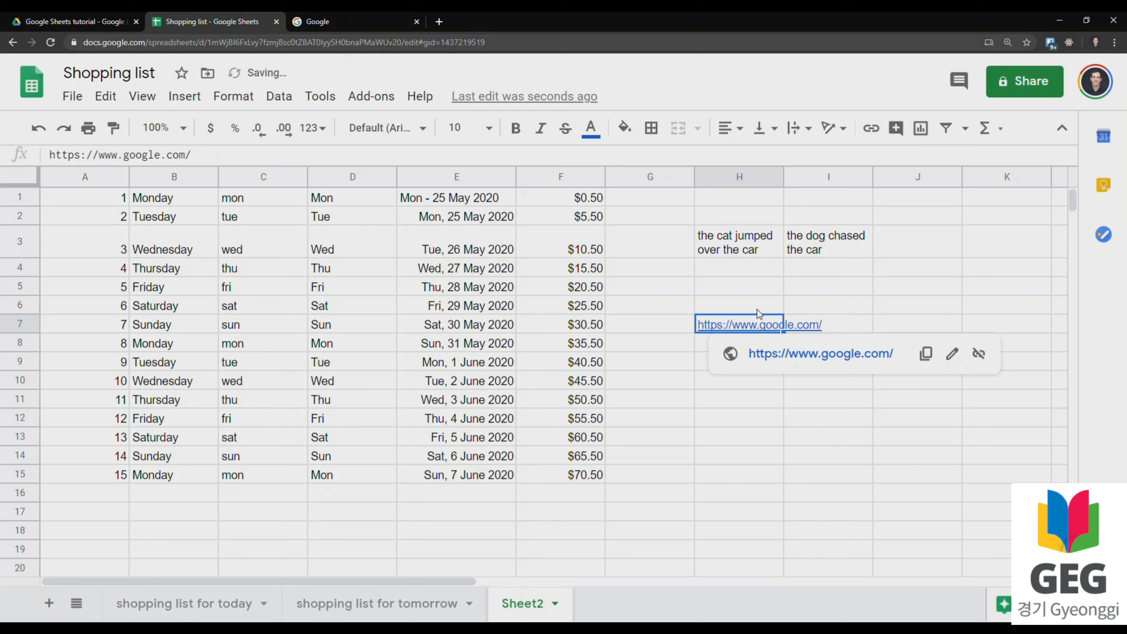
Step: Paste the copied Google address into H6 as well and check its link preview
left_click(743, 312)
right_click(743, 312)
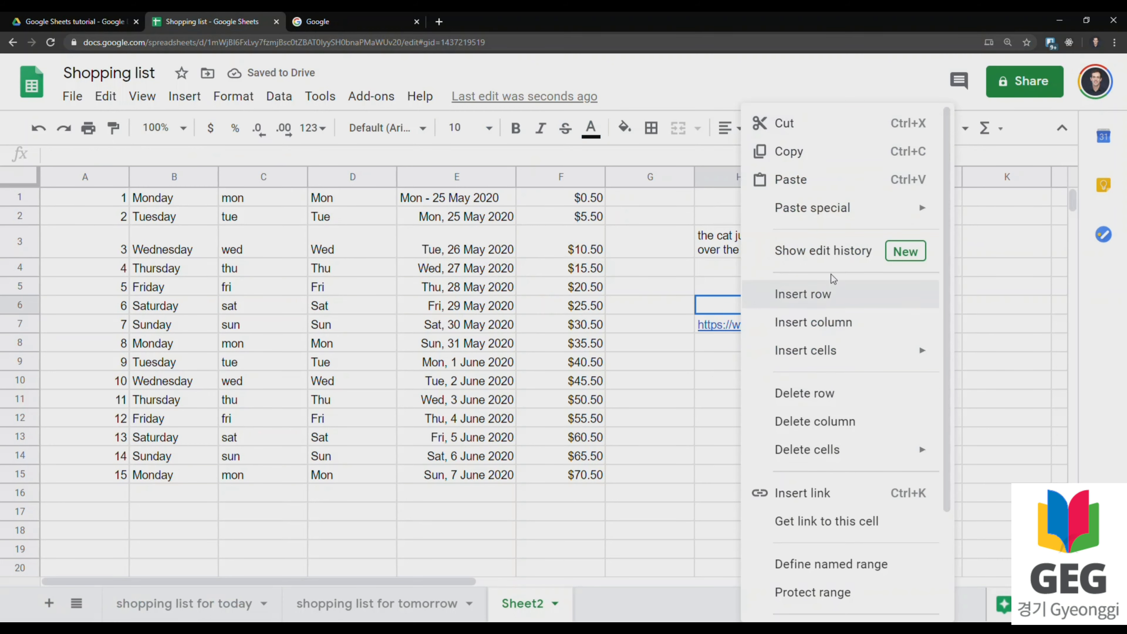
left_click(790, 180)
key("Down")
key("Down")
key("Down")
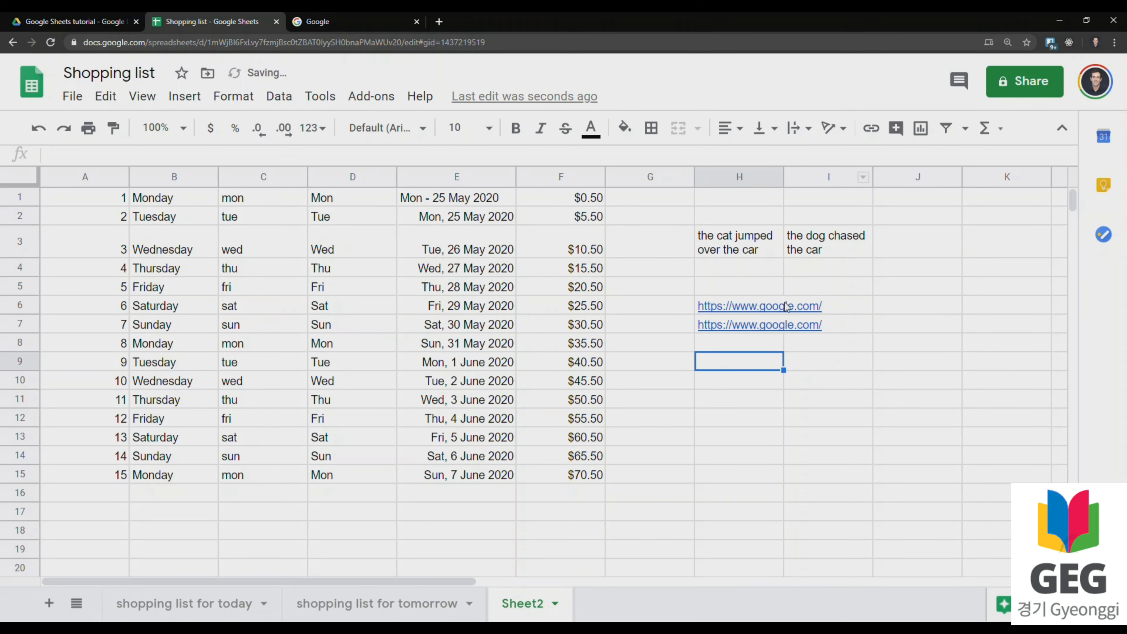
left_click(766, 308)
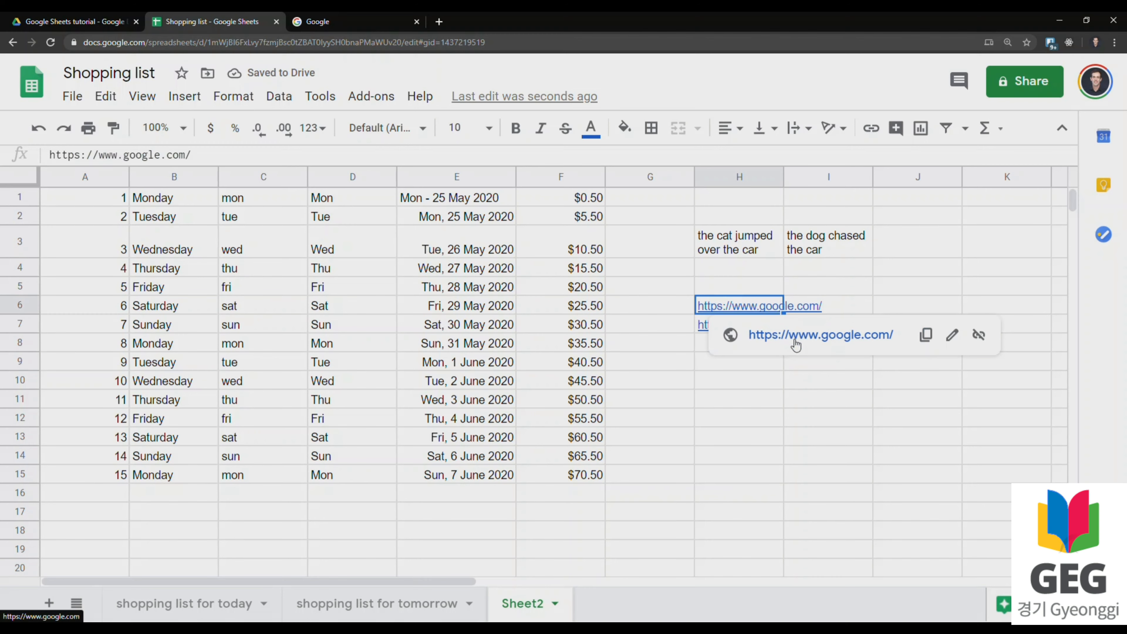
left_click(752, 418)
Step: Enter the text "Google" in H5
left_click(737, 288)
type("Google")
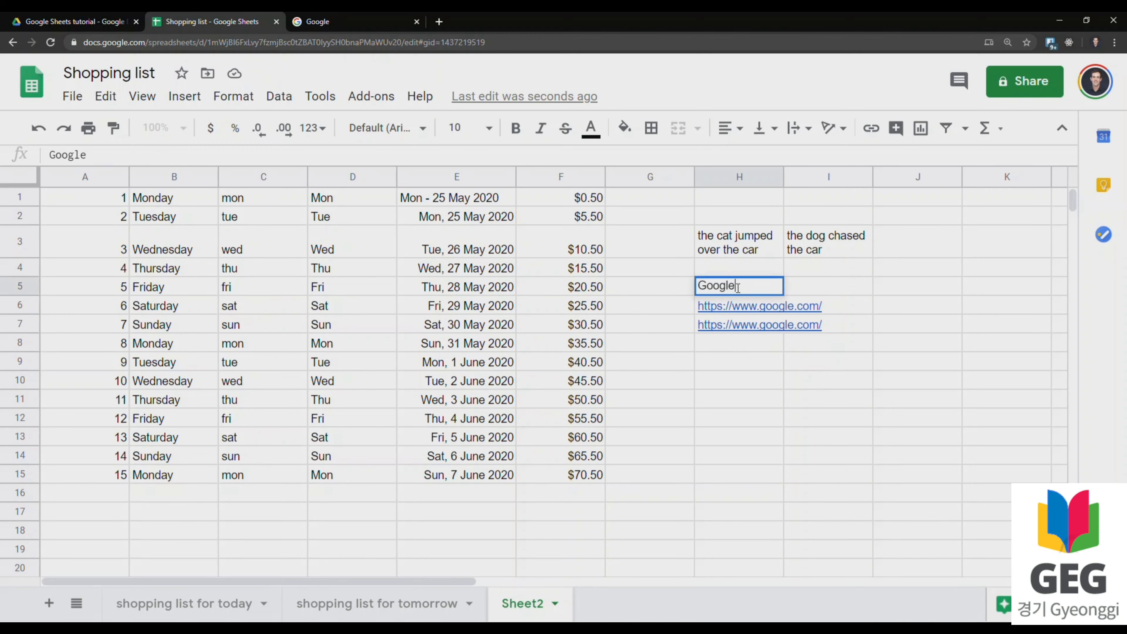
key("Return")
left_click(737, 288)
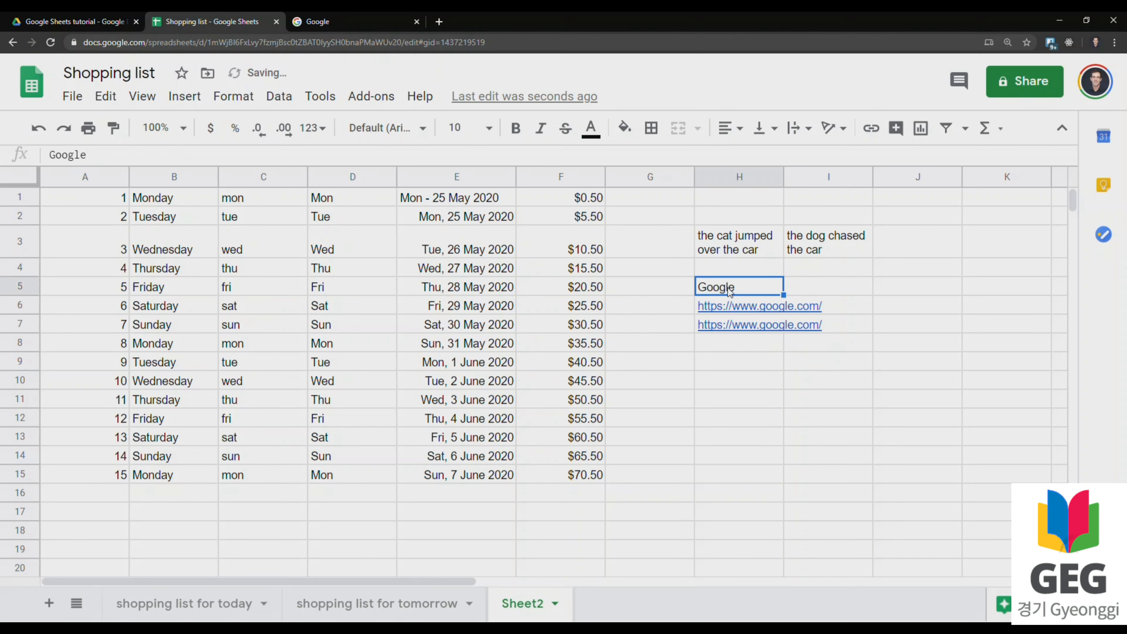
left_click(869, 134)
key("ctrl+v")
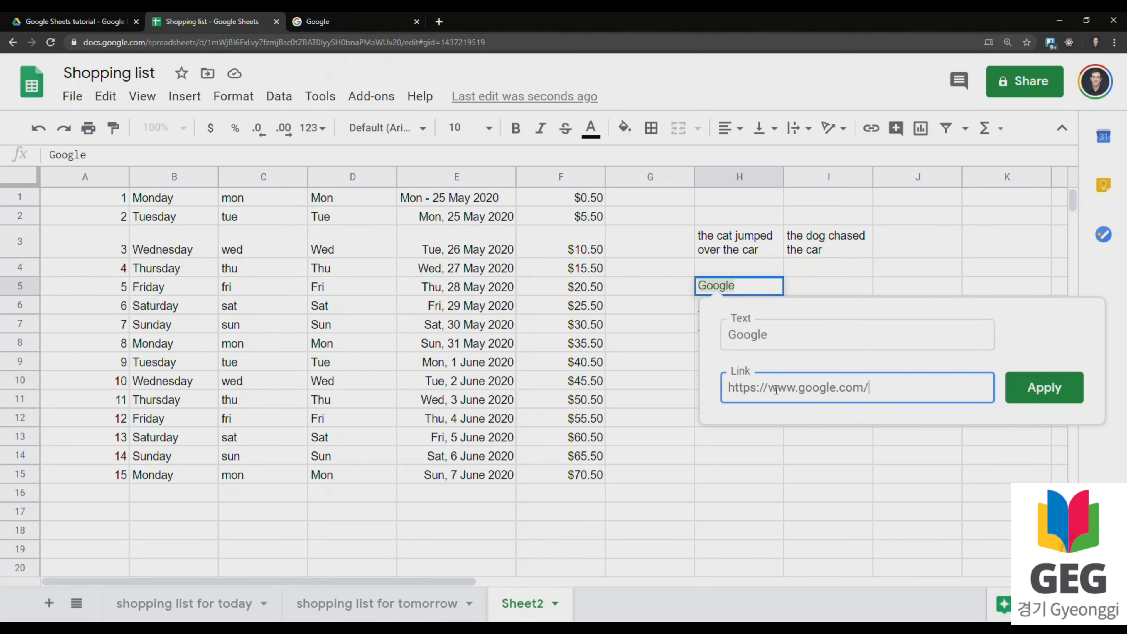
left_click_drag(785, 341, 723, 339)
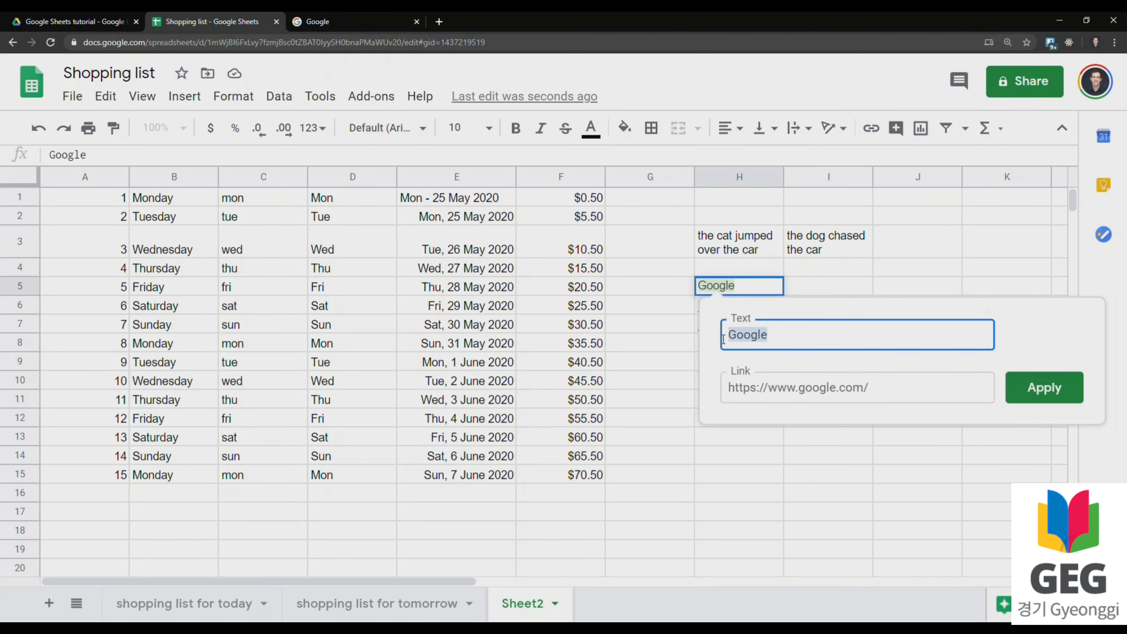
left_click(717, 341)
left_click_drag(872, 388, 726, 390)
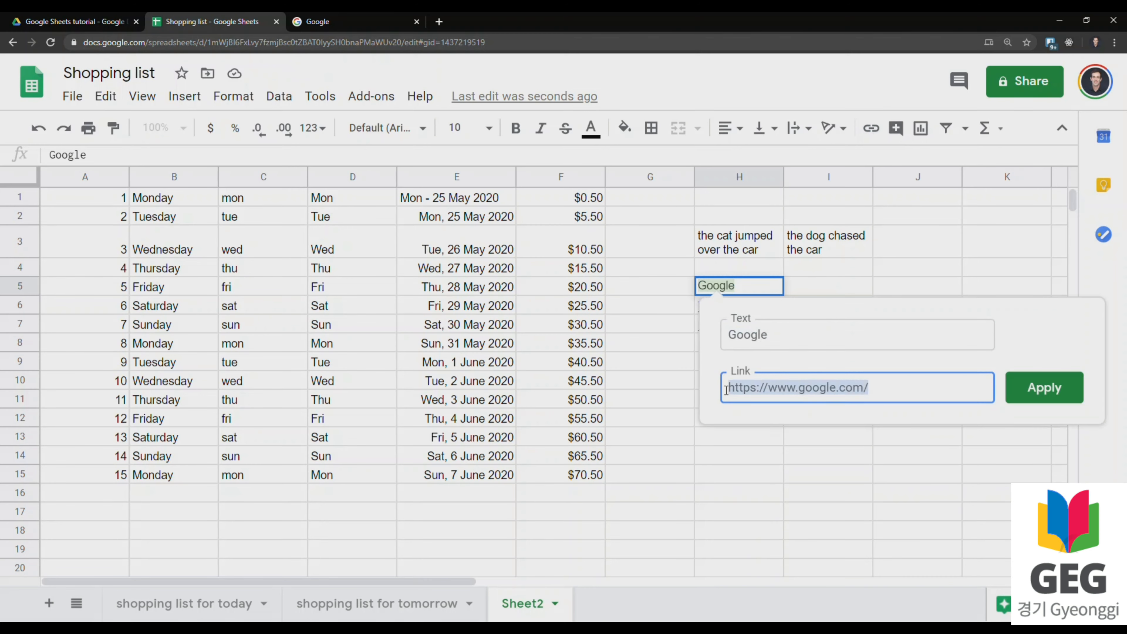
left_click(1064, 389)
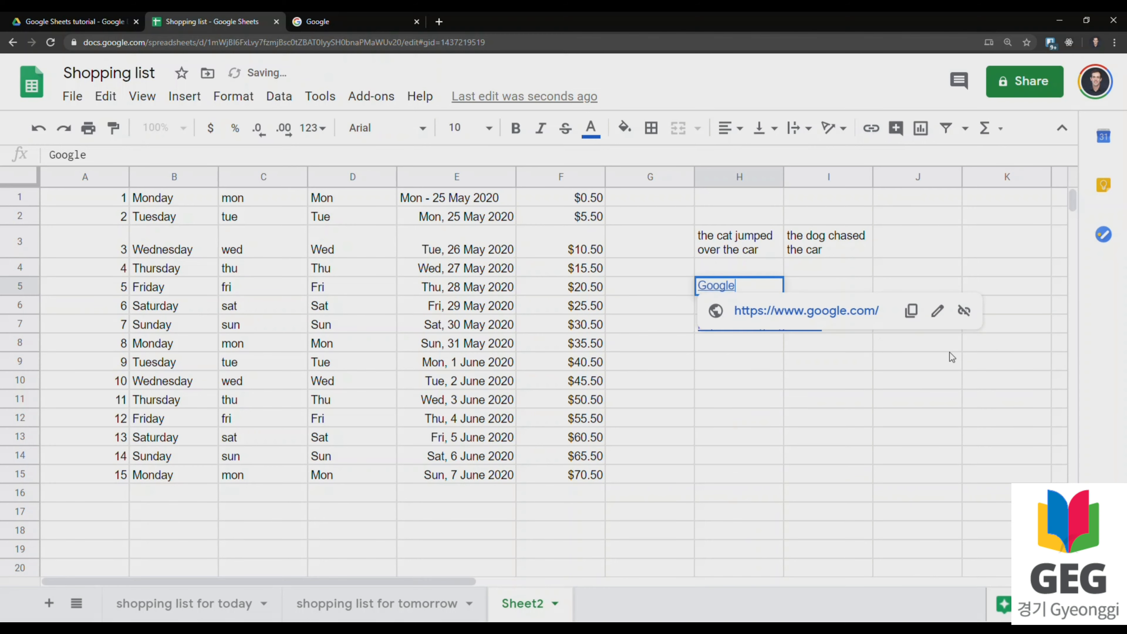
left_click(849, 271)
left_click(732, 289)
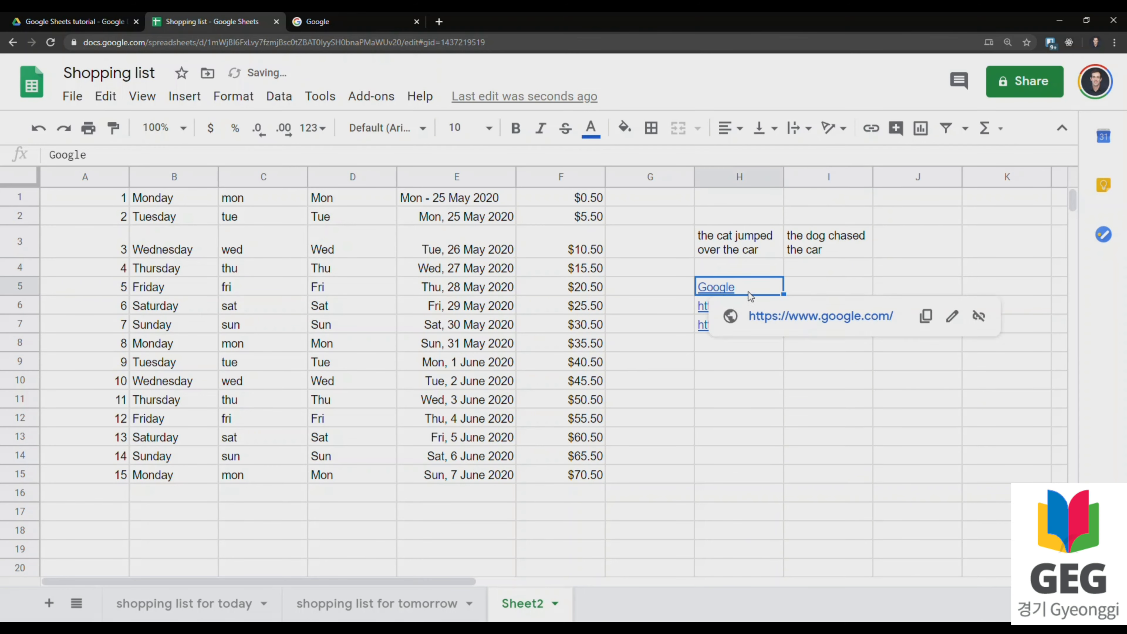
Step: Look over the empty cells E3 to E9 beside the totals on the "shopping list for today" sheet
left_click(162, 605)
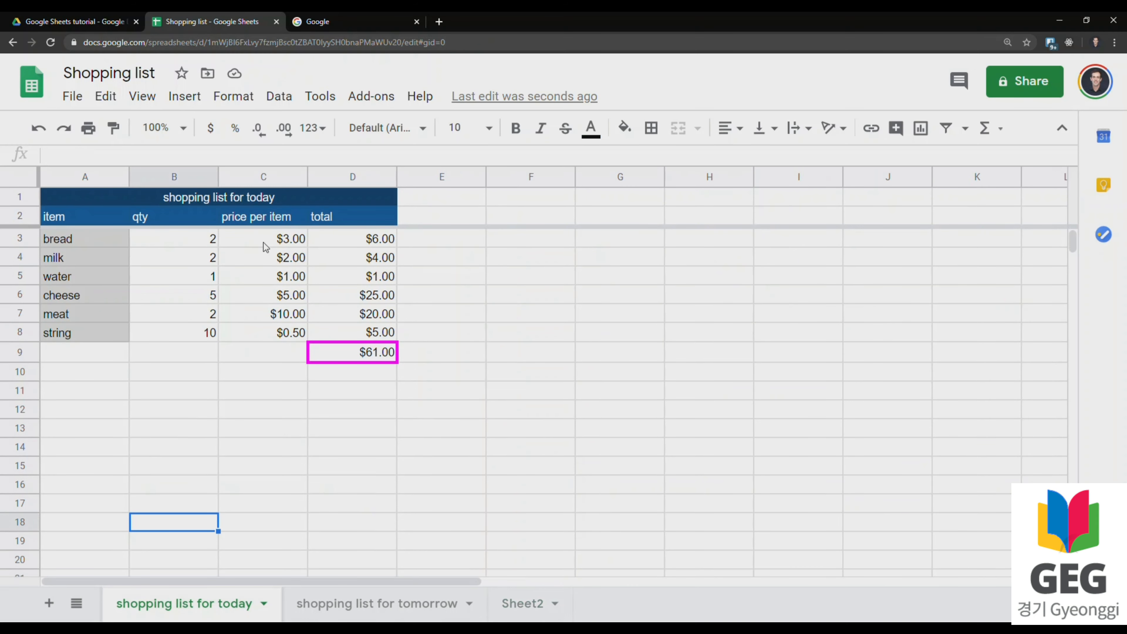
left_click(449, 241)
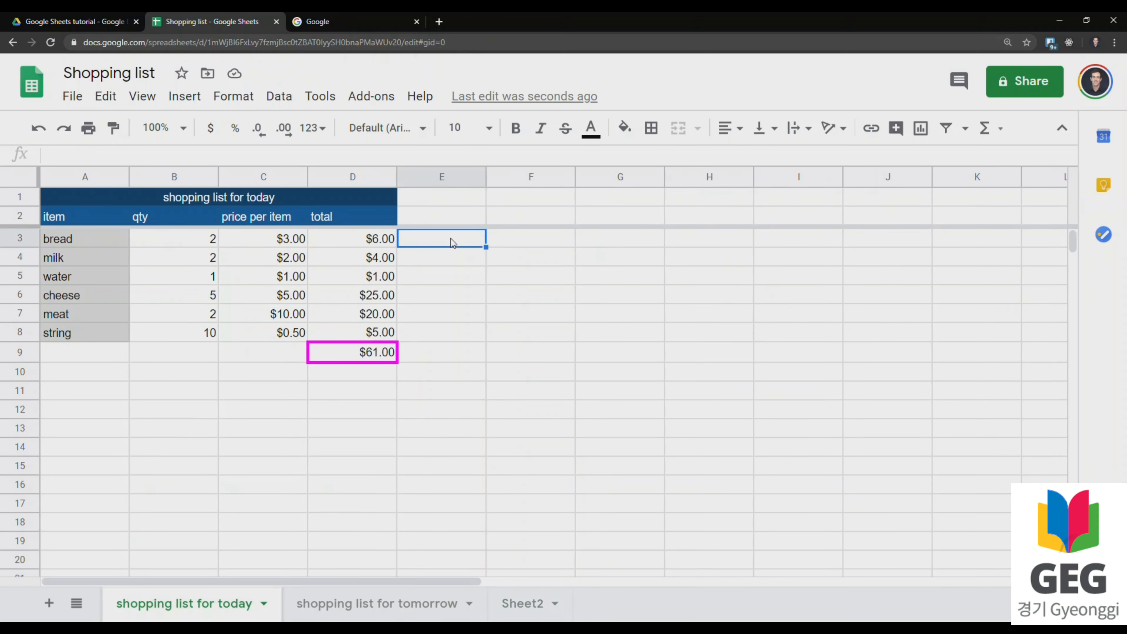
left_click(452, 256)
left_click(452, 277)
left_click(450, 295)
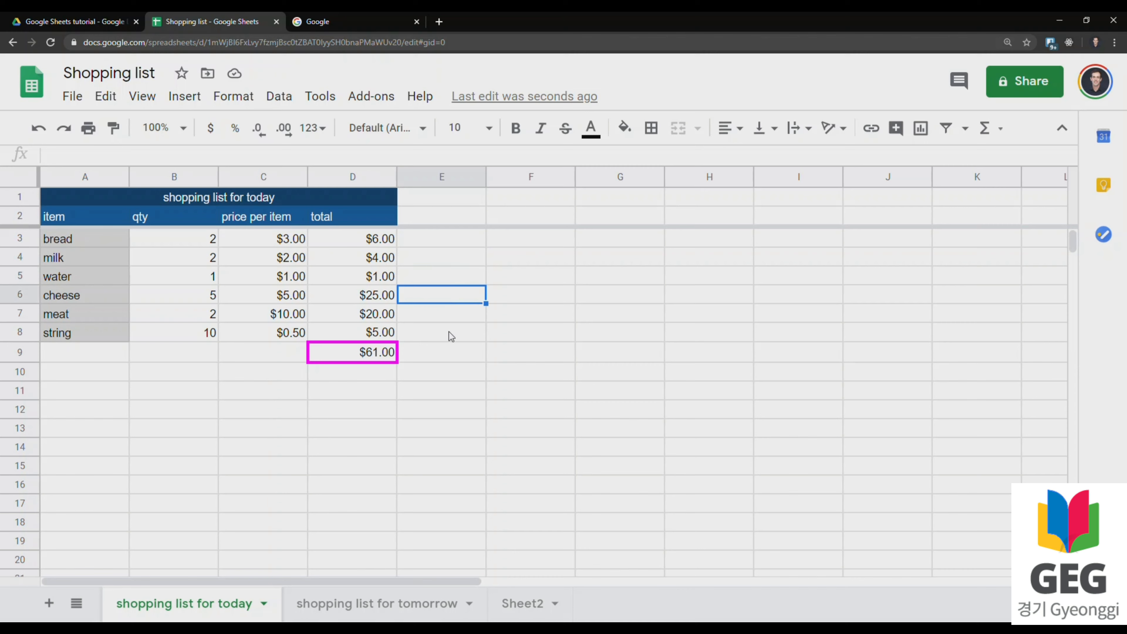
left_click(453, 315)
left_click(449, 332)
left_click(449, 351)
left_click(454, 331)
left_click(455, 313)
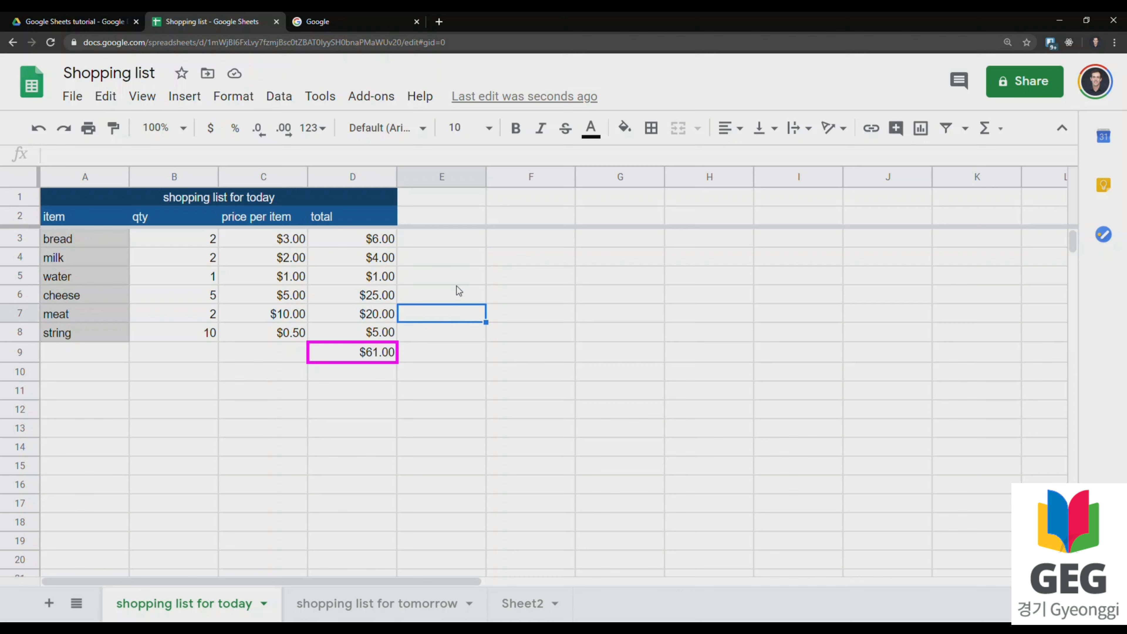
left_click(455, 275)
left_click(461, 242)
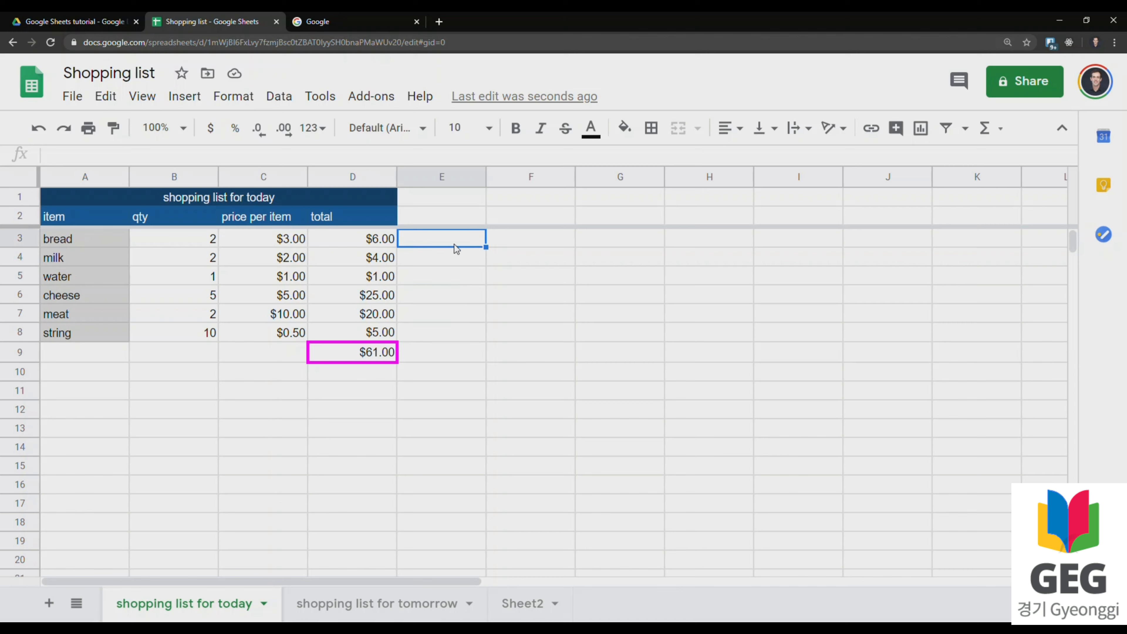
left_click(449, 258)
left_click(446, 275)
left_click(450, 297)
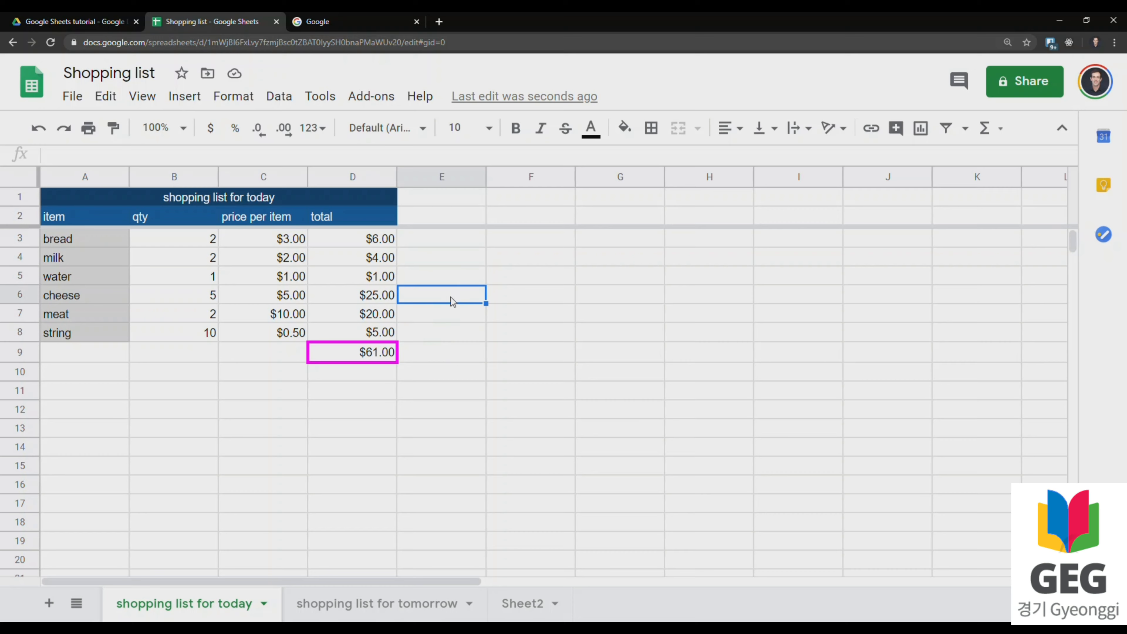
Step: Test the Google link in H5 of Sheet2 by opening it, and close both Google pages
left_click(543, 604)
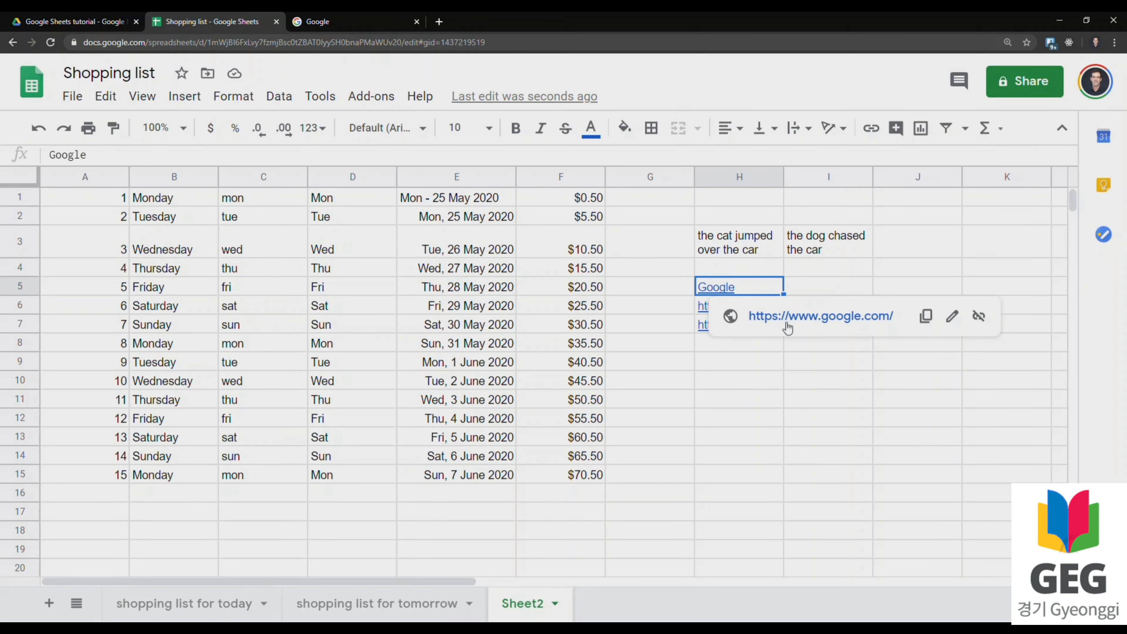
left_click(816, 317)
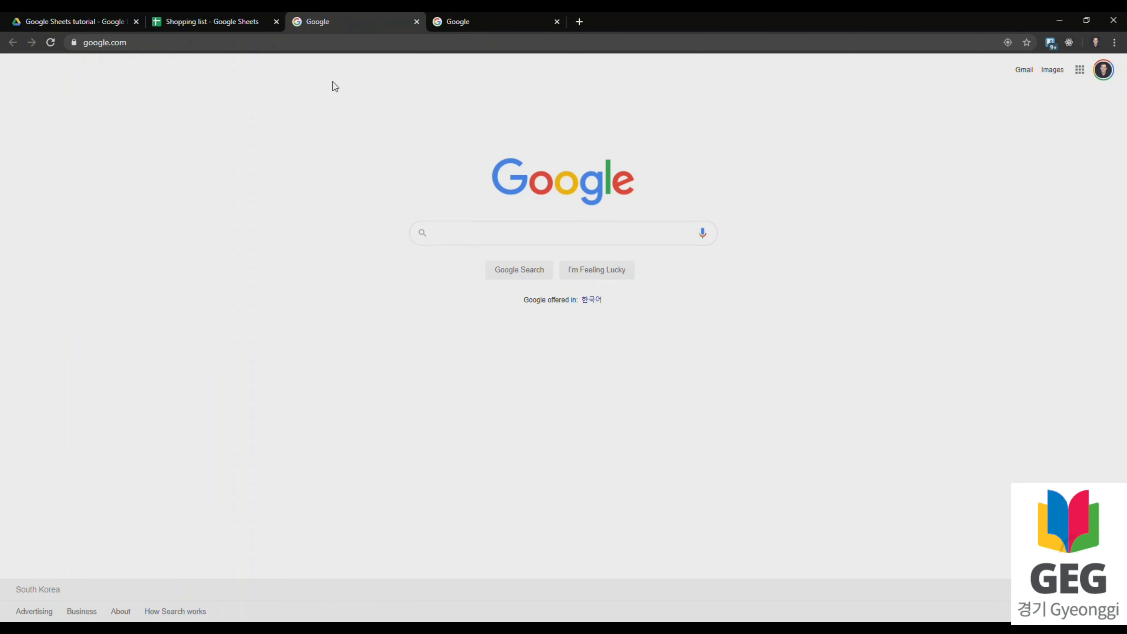
middle_click(365, 22)
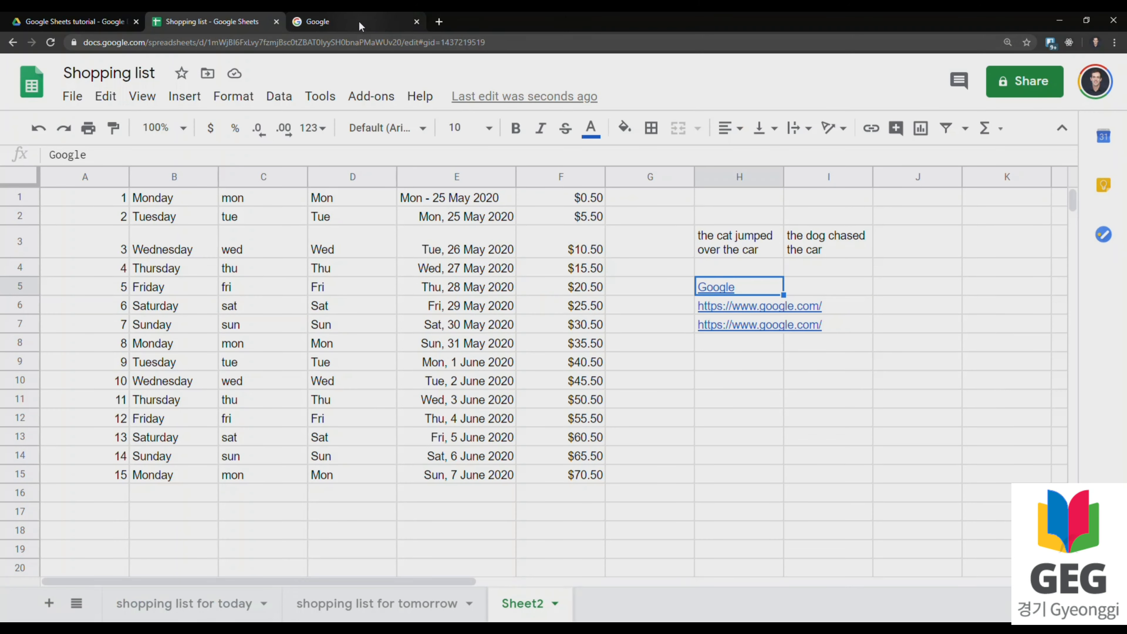
middle_click(363, 23)
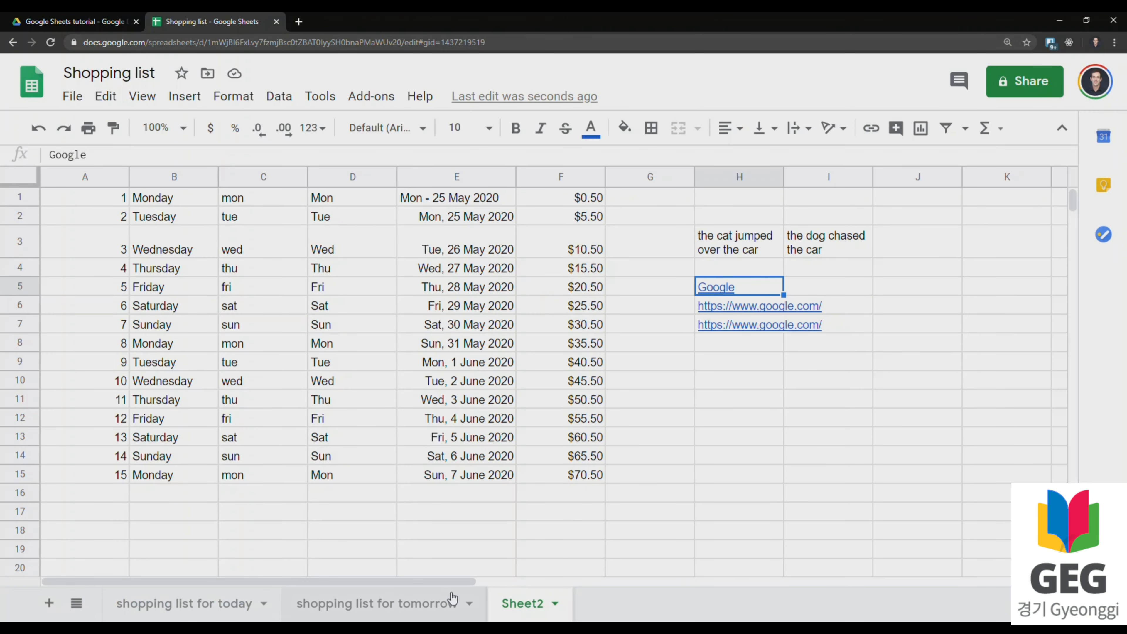
Step: Return to the "shopping list for today" sheet and review the quantities, prices and totals in B3:D8
left_click(253, 604)
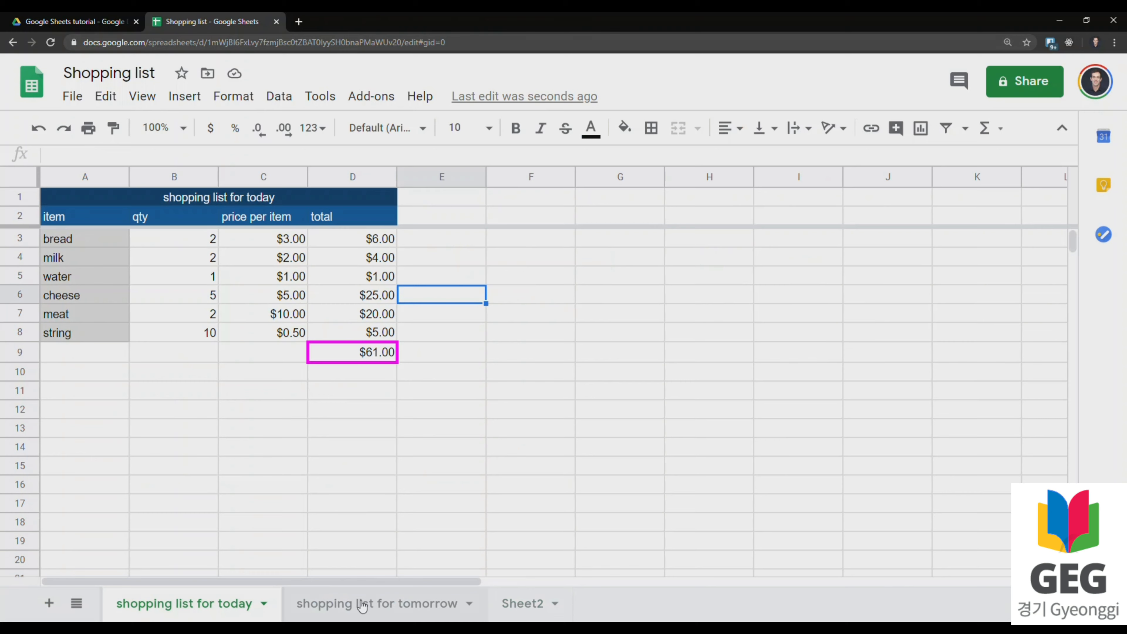
left_click(276, 457)
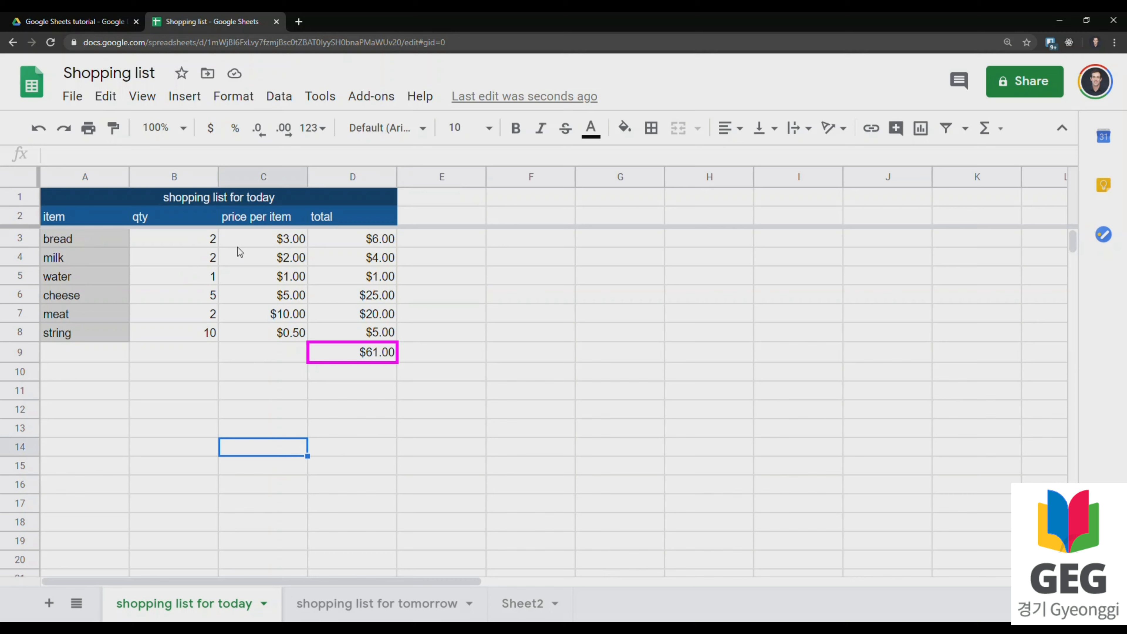
left_click_drag(360, 332, 186, 247)
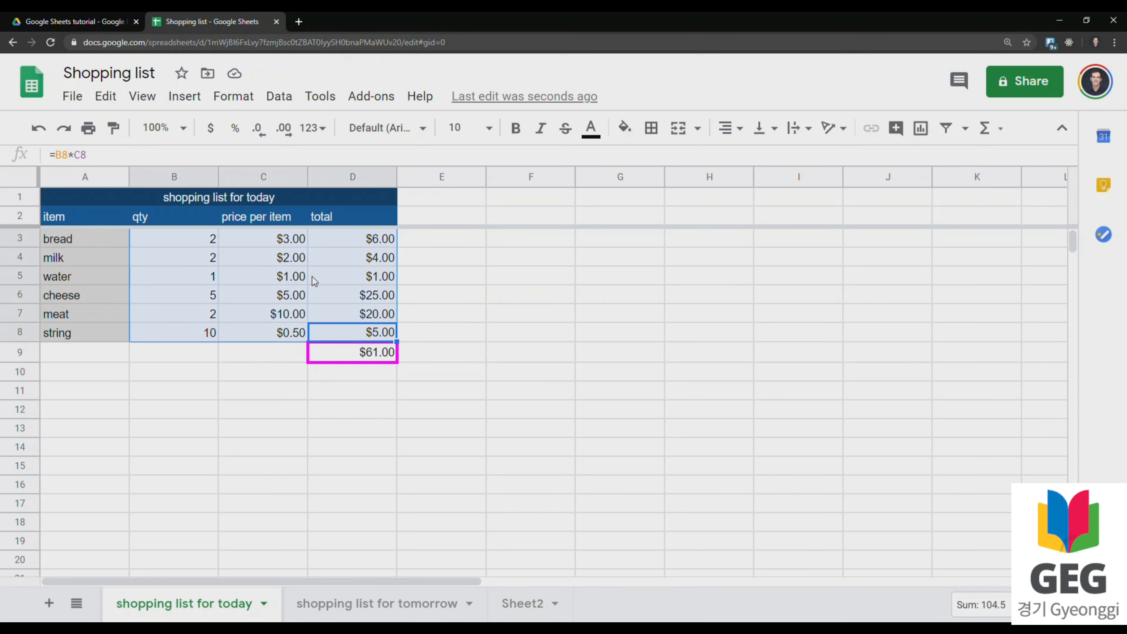
left_click(401, 412)
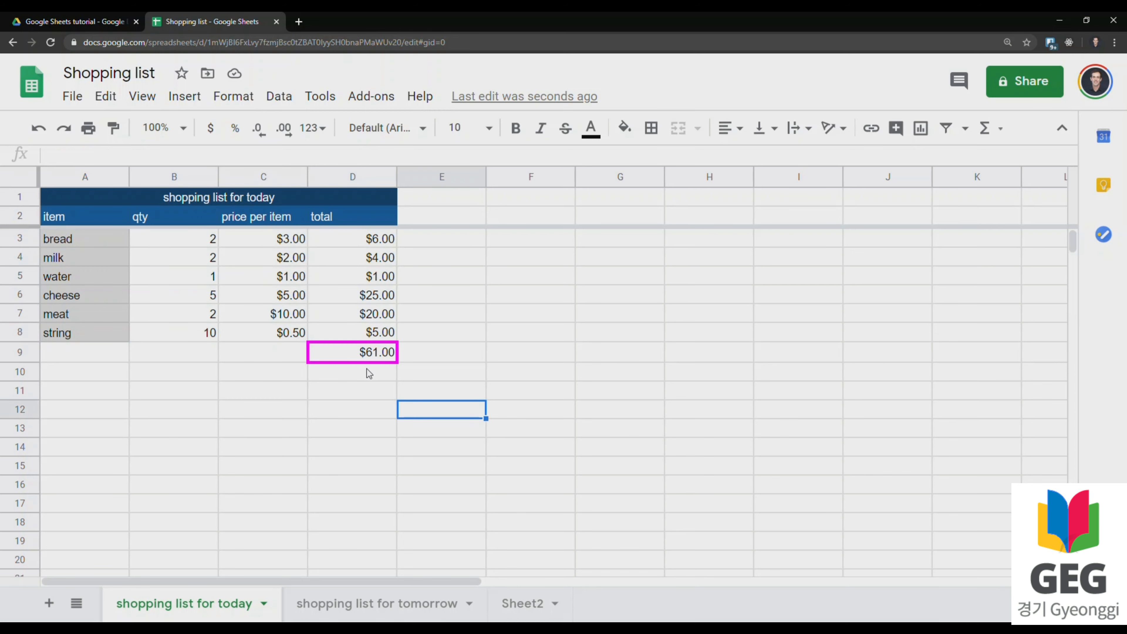
left_click_drag(374, 336, 170, 242)
left_click(256, 387)
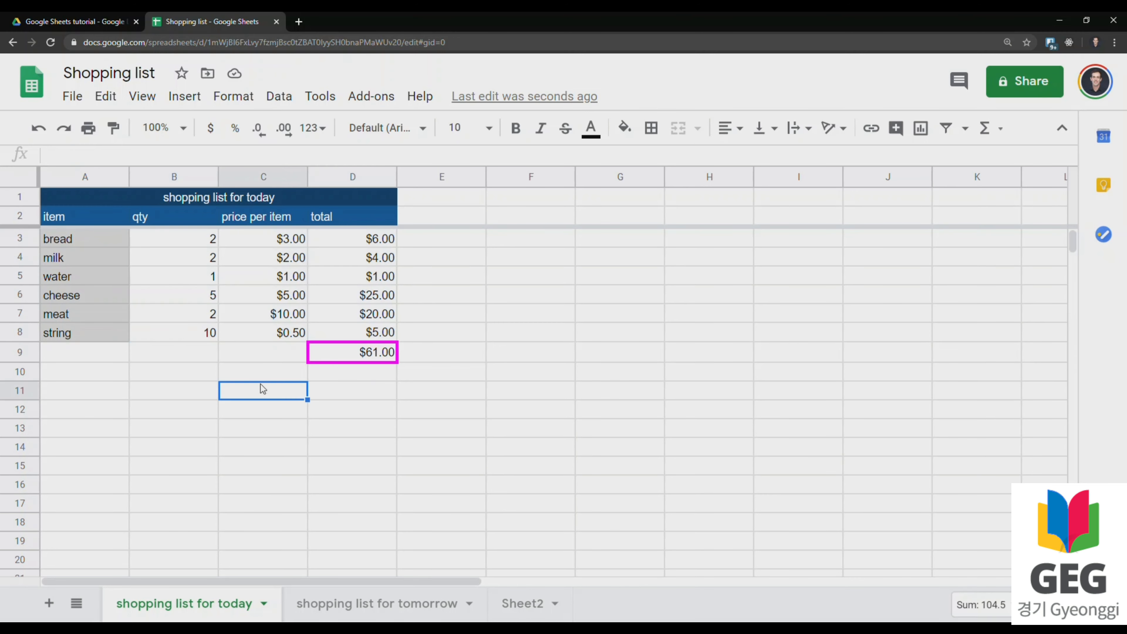